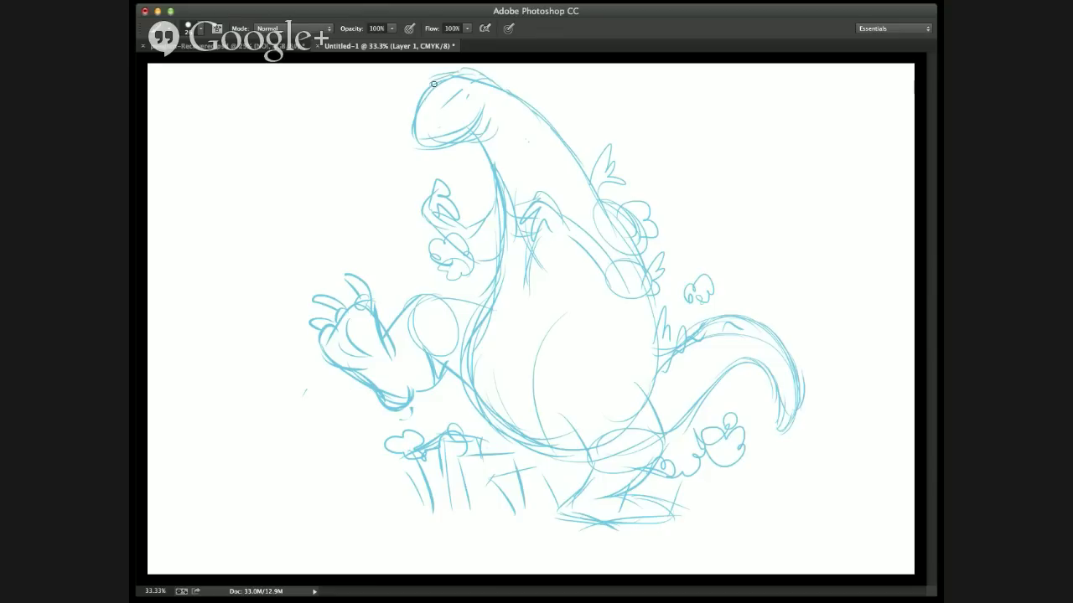
# - Strengthen the blue outline of the monster's head, throat and belly, and extend the pencil figure's waist line
pyautogui.moveTo(428, 87)
pyautogui.mouseDown()
pyautogui.moveTo(409, 110)
pyautogui.moveTo(412, 139)
pyautogui.moveTo(471, 138)
pyautogui.moveTo(482, 181)
pyautogui.mouseUp()
pyautogui.moveTo(517, 96); pyautogui.dragTo(553, 124)
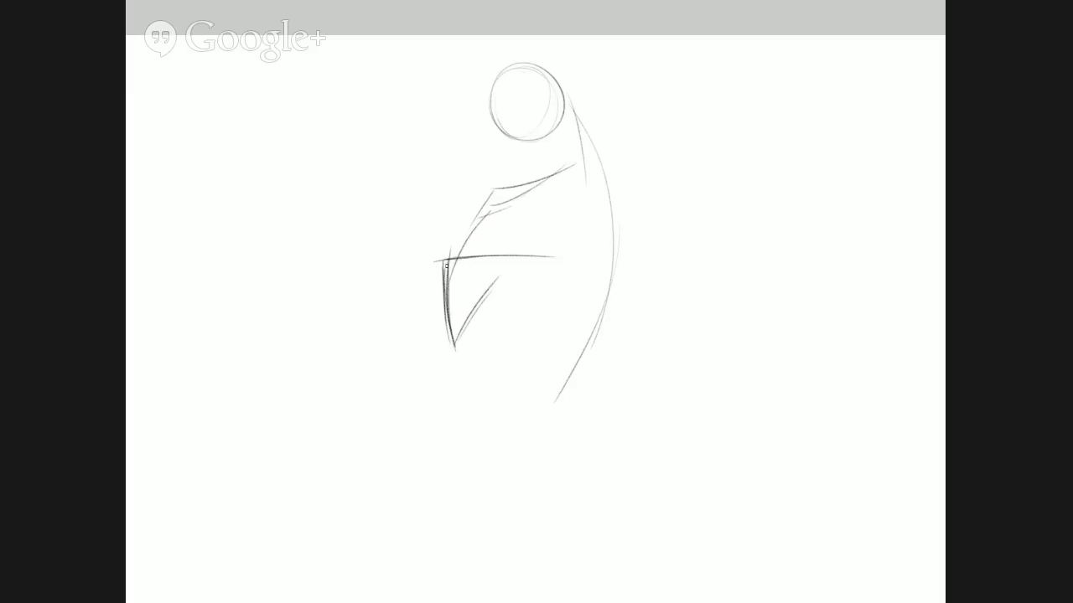
pyautogui.moveTo(434, 263); pyautogui.dragTo(600, 274)
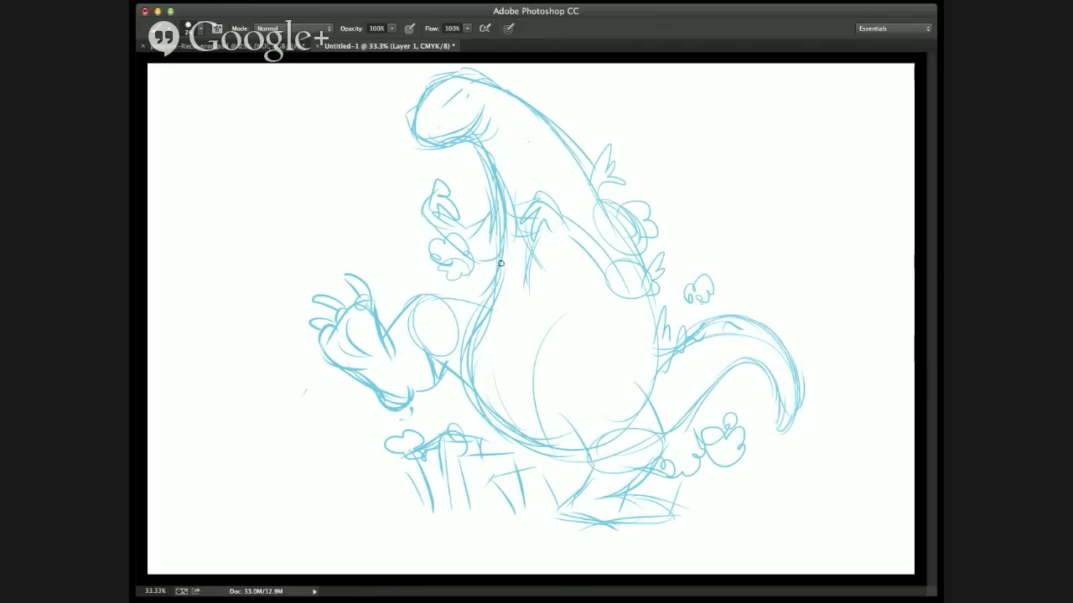
pyautogui.moveTo(502, 236)
pyautogui.mouseDown()
pyautogui.moveTo(493, 284)
pyautogui.moveTo(463, 325)
pyautogui.moveTo(460, 366)
pyautogui.moveTo(512, 429)
pyautogui.mouseUp()
pyautogui.moveTo(478, 395)
pyautogui.mouseDown()
pyautogui.moveTo(501, 440)
pyautogui.moveTo(539, 427)
pyautogui.moveTo(547, 461)
pyautogui.mouseUp()
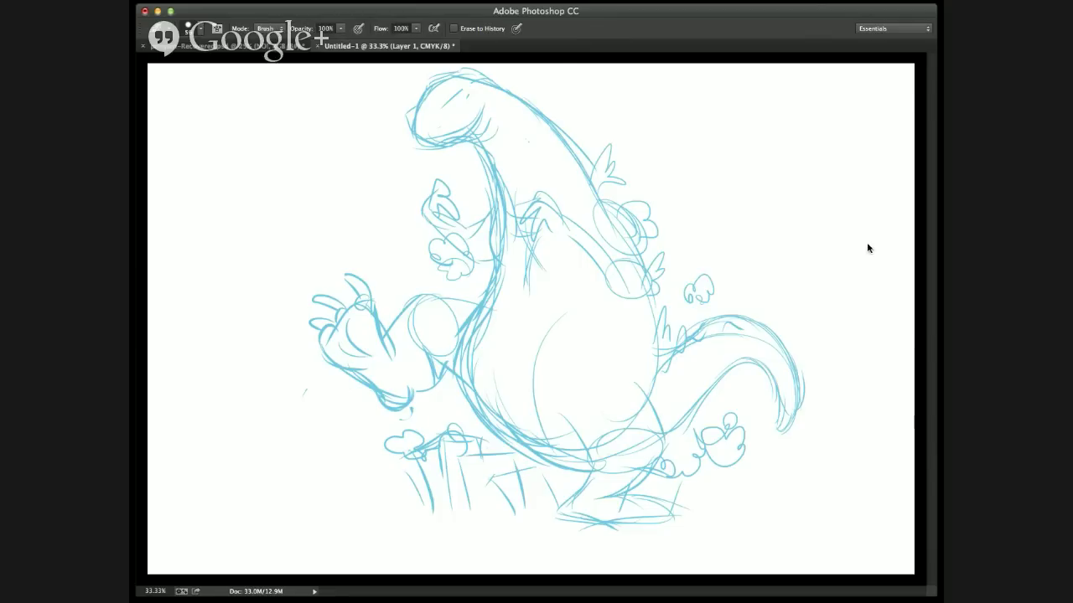
# - Erase the back spikes and loose lines around the monster's near shoulder, and redraw the arm's shoulder and elbow shapes
pyautogui.moveTo(603, 180)
pyautogui.mouseDown()
pyautogui.moveTo(639, 180)
pyautogui.moveTo(635, 217)
pyautogui.moveTo(607, 191)
pyautogui.moveTo(645, 280)
pyautogui.mouseUp()
pyautogui.press('b')
pyautogui.moveTo(597, 215)
pyautogui.mouseDown()
pyautogui.moveTo(610, 290)
pyautogui.moveTo(612, 257)
pyautogui.moveTo(618, 268)
pyautogui.moveTo(563, 238)
pyautogui.moveTo(527, 186)
pyautogui.moveTo(554, 213)
pyautogui.moveTo(541, 227)
pyautogui.moveTo(551, 223)
pyautogui.moveTo(575, 253)
pyautogui.mouseUp()
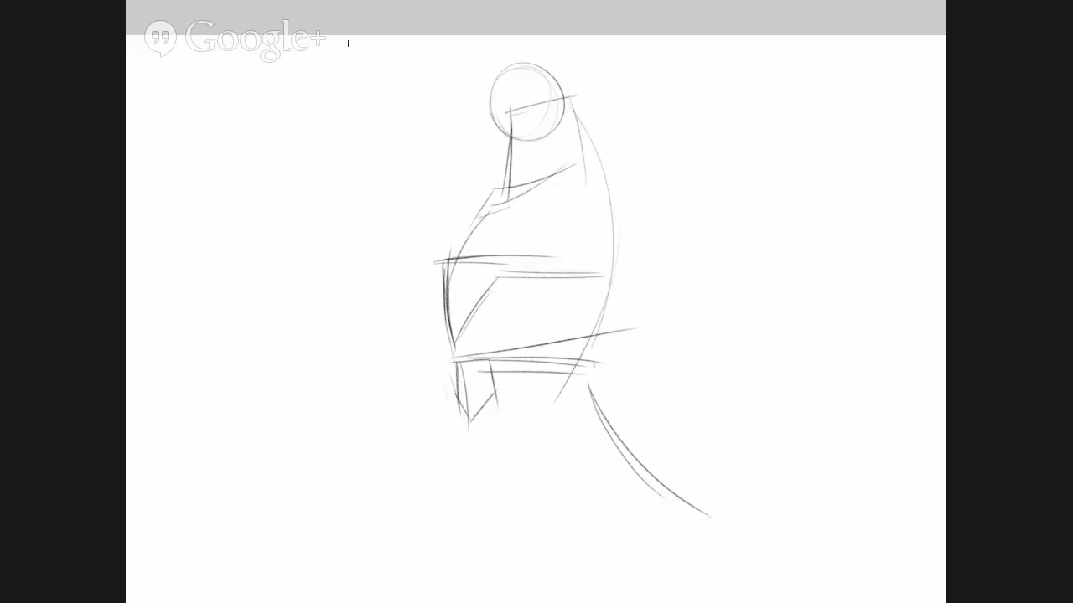
# - Select the whole pencil figure with a rectangular selection
pyautogui.moveTo(341, 49); pyautogui.dragTo(549, 235)
pyautogui.moveTo(598, 296); pyautogui.dragTo(777, 570)
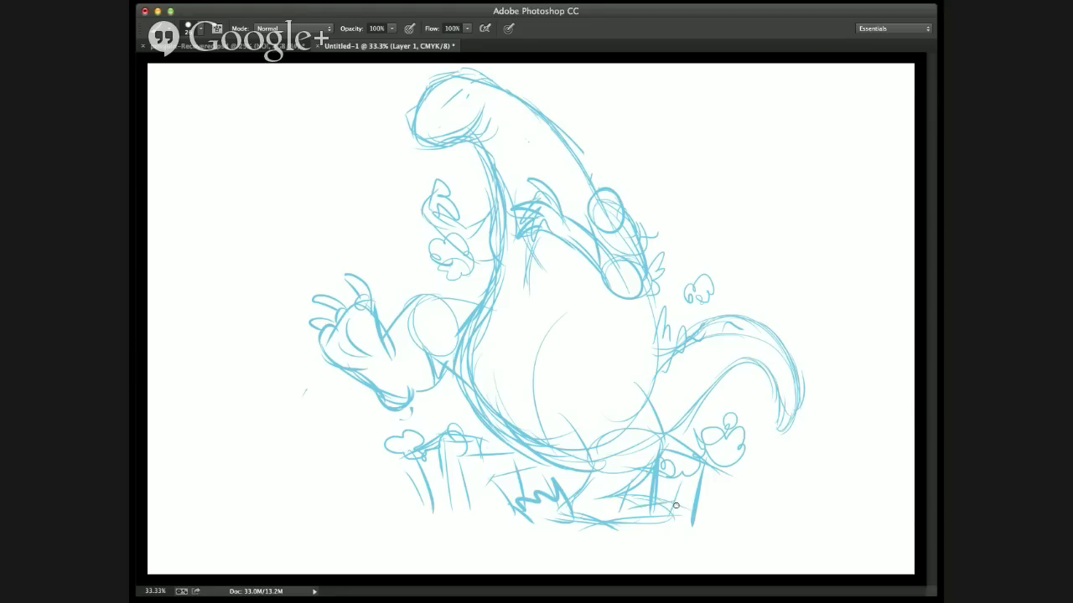
# - Draw the ground line beneath the blue monster and add vertical edges to the ruined building under its raised foot
pyautogui.moveTo(727, 506)
pyautogui.mouseDown()
pyautogui.moveTo(709, 511)
pyautogui.moveTo(803, 540)
pyautogui.mouseUp()
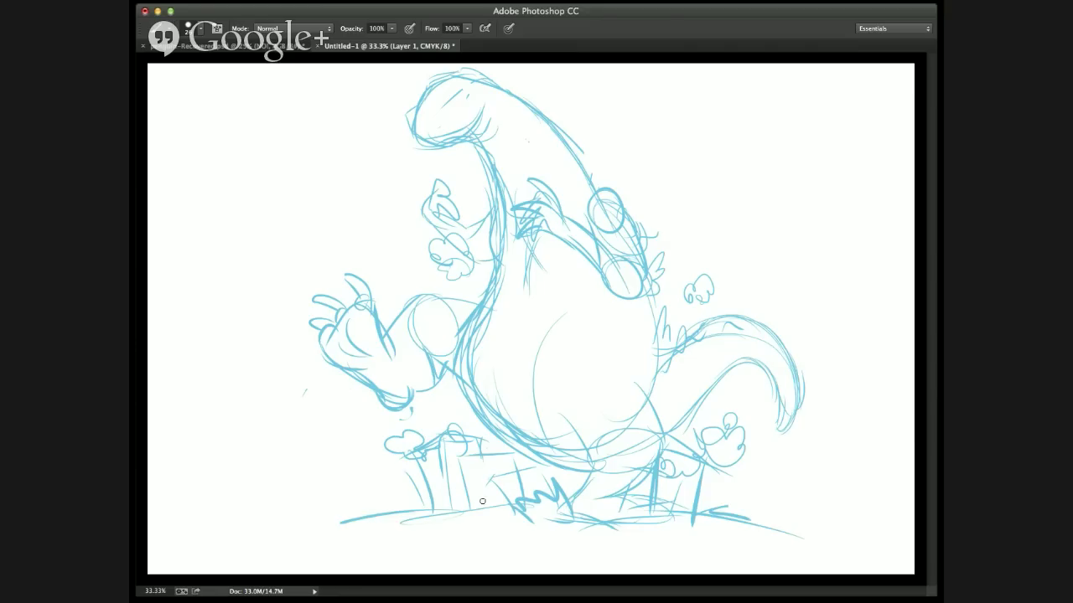
pyautogui.moveTo(481, 478); pyautogui.dragTo(479, 527)
pyautogui.moveTo(444, 465)
pyautogui.mouseDown()
pyautogui.moveTo(490, 483)
pyautogui.moveTo(452, 511)
pyautogui.mouseUp()
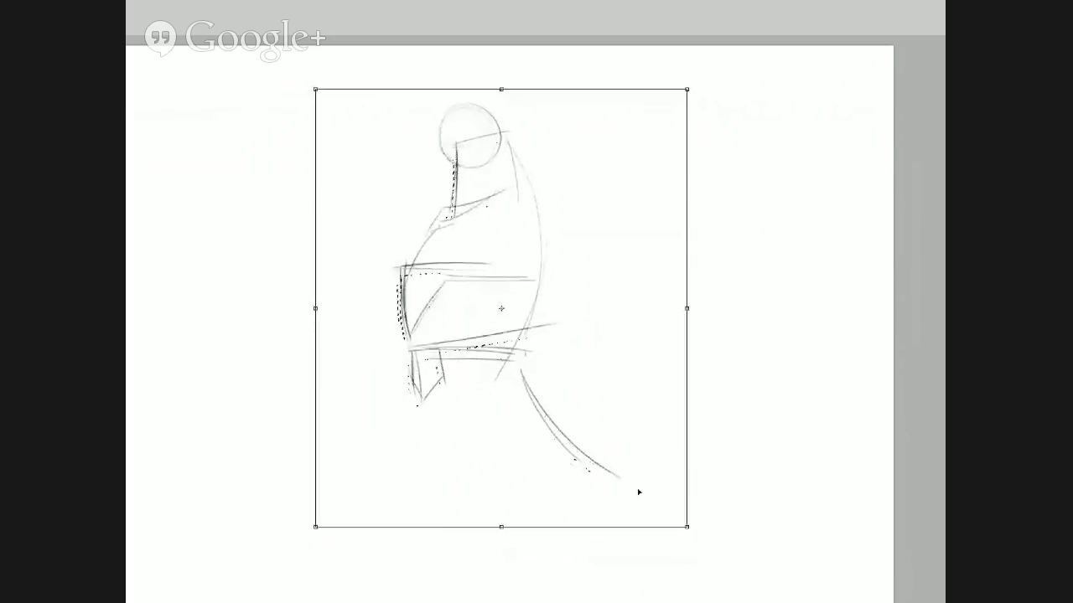
# - Scale the selected pencil figure down slightly, move it up the page, apply the transformation and deselect
pyautogui.moveTo(658, 524); pyautogui.dragTo(659, 505)
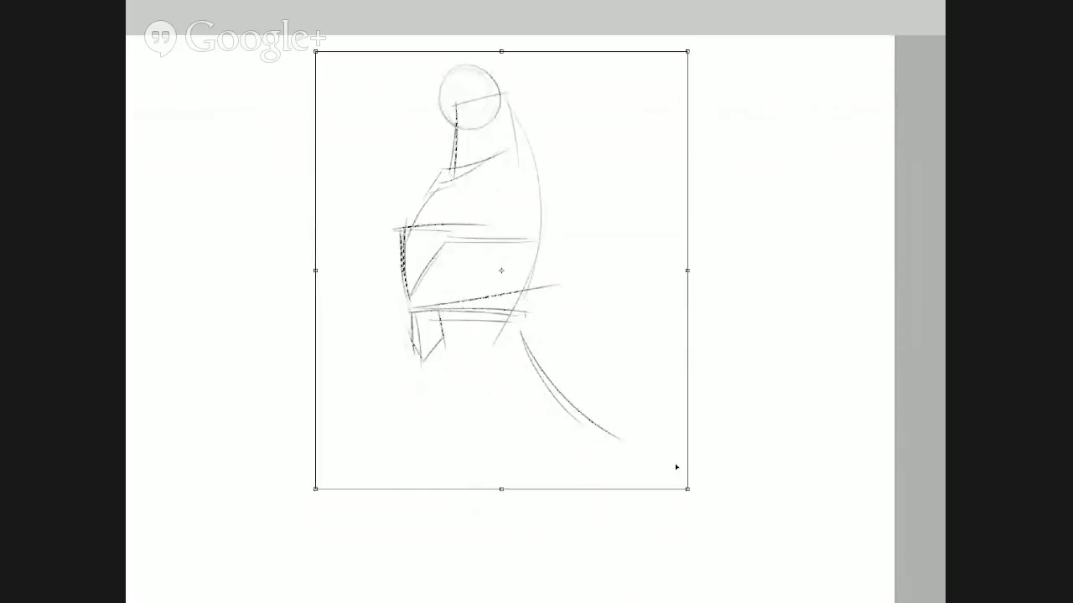
pyautogui.press('Return')
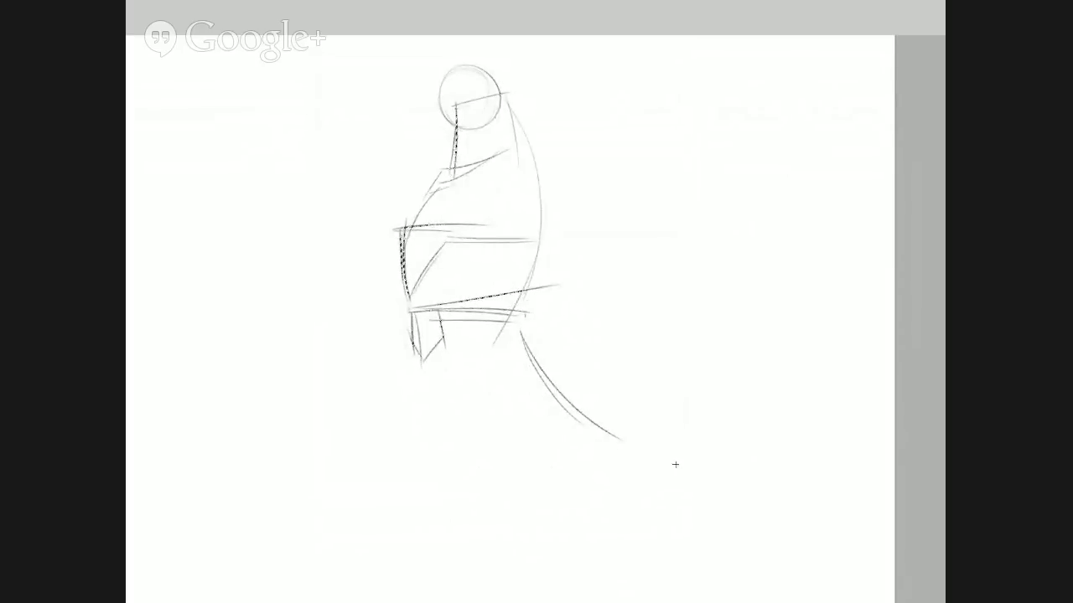
pyautogui.hotkey('ctrl', 'd')
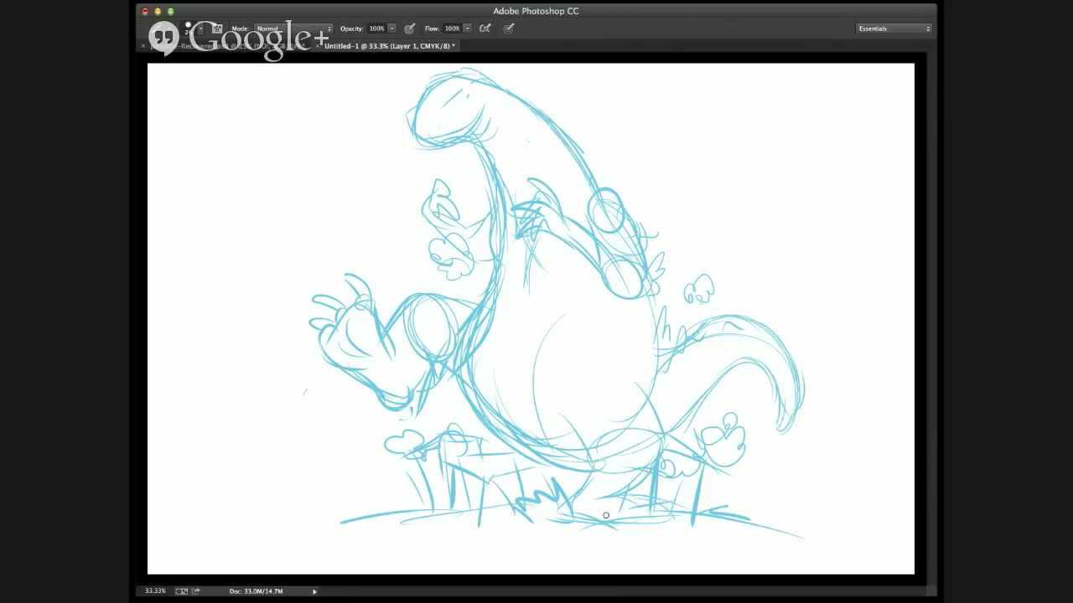
# - Sketch the pencil figure's near shoulder and armhole, its side contour, the zigzag chest emblem and the collar lines
pyautogui.moveTo(640, 515); pyautogui.dragTo(661, 527)
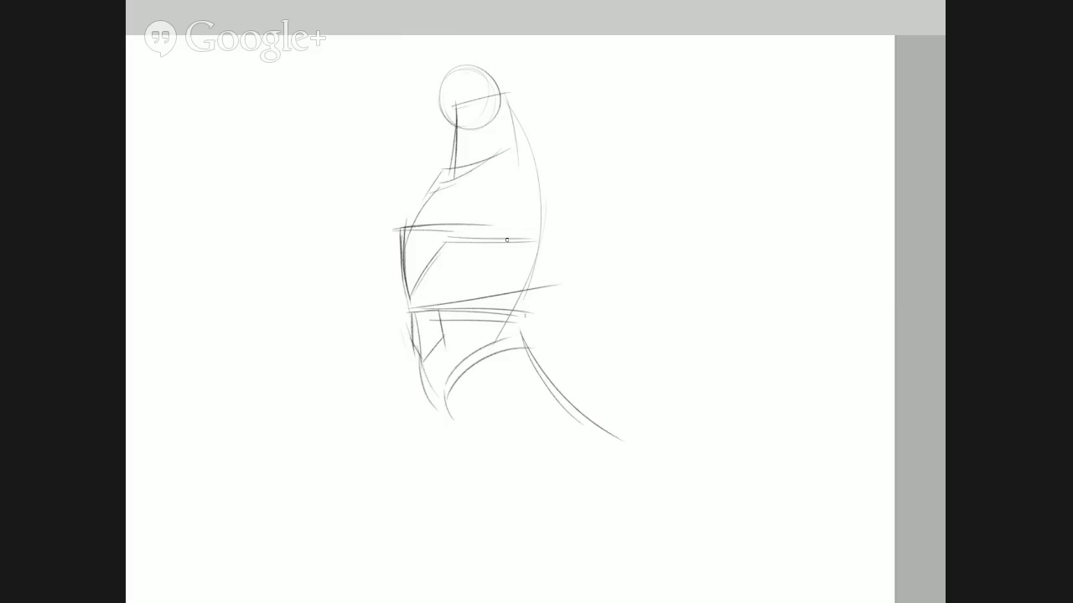
pyautogui.moveTo(508, 239); pyautogui.dragTo(500, 211)
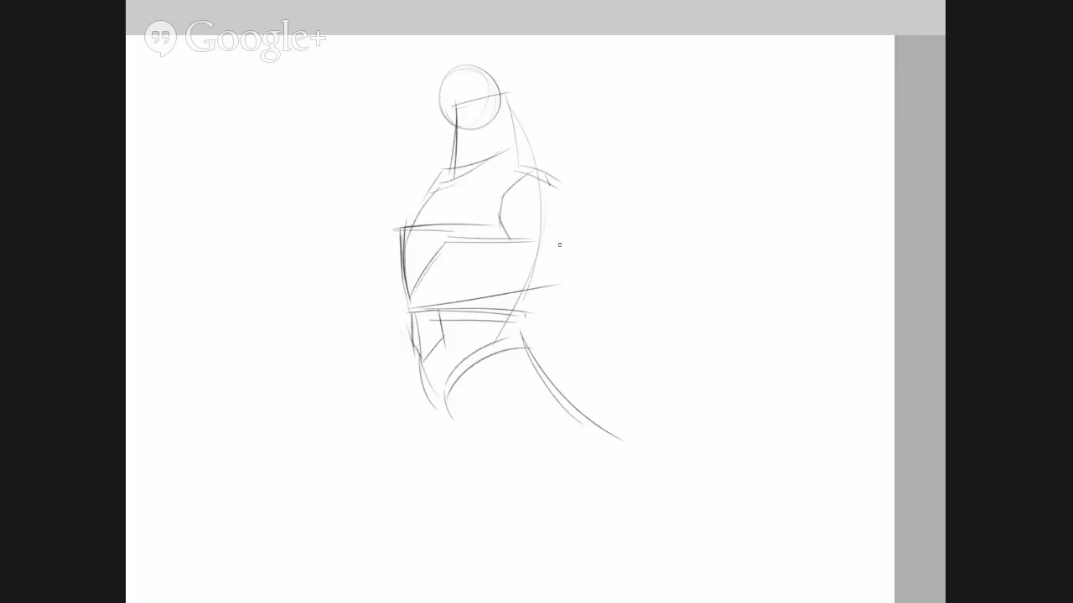
pyautogui.moveTo(558, 231)
pyautogui.mouseDown()
pyautogui.moveTo(549, 186)
pyautogui.moveTo(534, 273)
pyautogui.moveTo(557, 203)
pyautogui.mouseUp()
pyautogui.moveTo(414, 292)
pyautogui.mouseDown()
pyautogui.moveTo(490, 211)
pyautogui.moveTo(463, 219)
pyautogui.moveTo(508, 181)
pyautogui.mouseUp()
pyautogui.moveTo(461, 218)
pyautogui.mouseDown()
pyautogui.moveTo(493, 216)
pyautogui.moveTo(458, 245)
pyautogui.mouseUp()
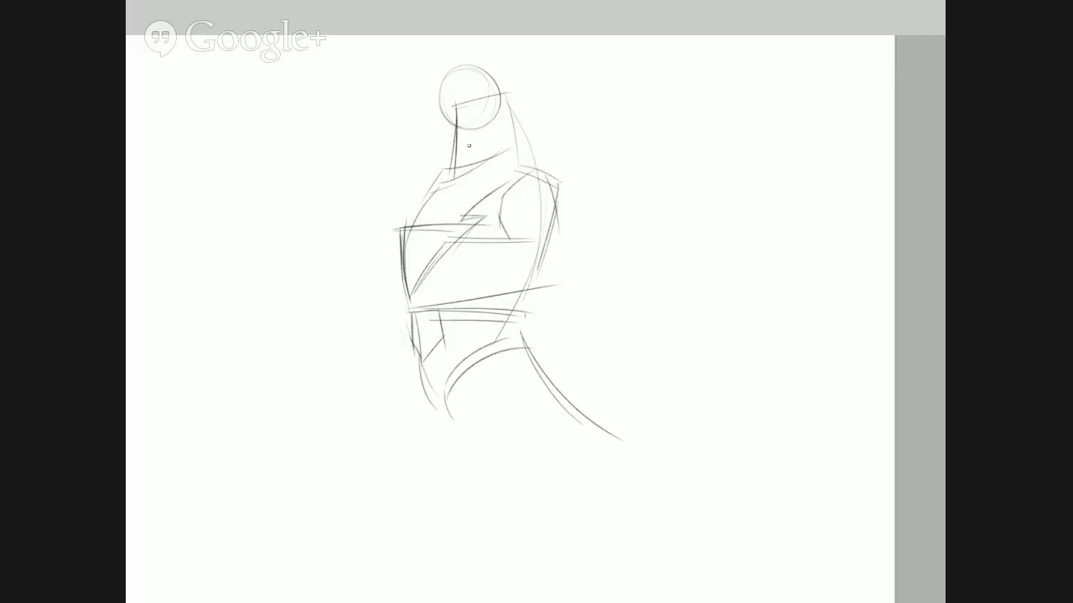
pyautogui.moveTo(474, 159); pyautogui.dragTo(448, 227)
pyautogui.moveTo(449, 170)
pyautogui.mouseDown()
pyautogui.moveTo(444, 193)
pyautogui.moveTo(543, 159)
pyautogui.moveTo(435, 196)
pyautogui.mouseUp()
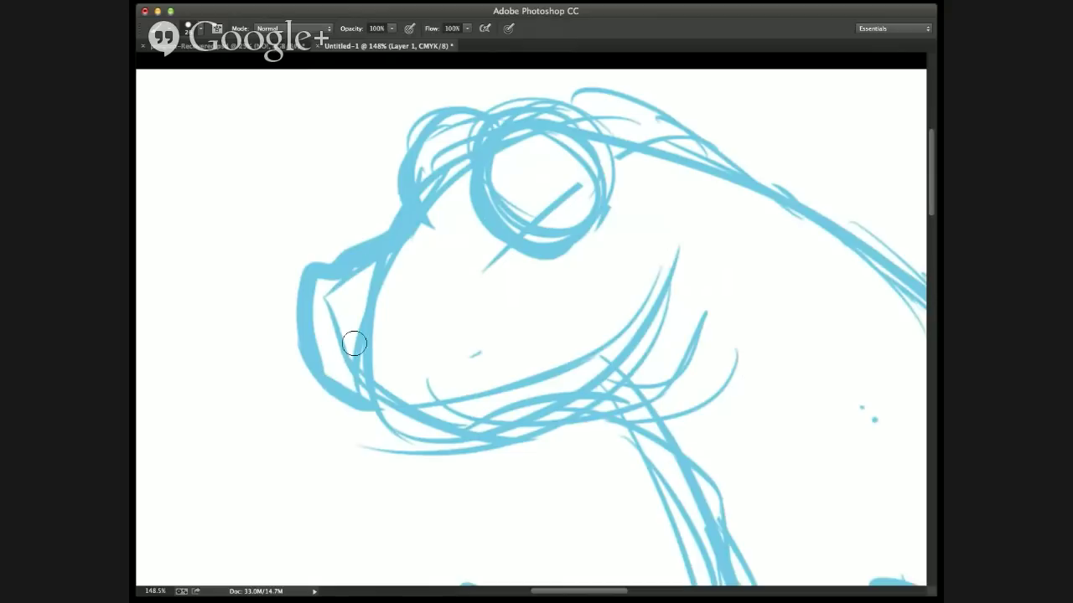
# - Draw the monster's mouth line along the lower jaw and shape the corner of its mouth
pyautogui.moveTo(356, 344)
pyautogui.mouseDown()
pyautogui.moveTo(372, 402)
pyautogui.moveTo(362, 398)
pyautogui.moveTo(467, 408)
pyautogui.moveTo(617, 377)
pyautogui.mouseUp()
pyautogui.moveTo(569, 336)
pyautogui.mouseDown()
pyautogui.moveTo(630, 320)
pyautogui.moveTo(622, 415)
pyautogui.mouseUp()
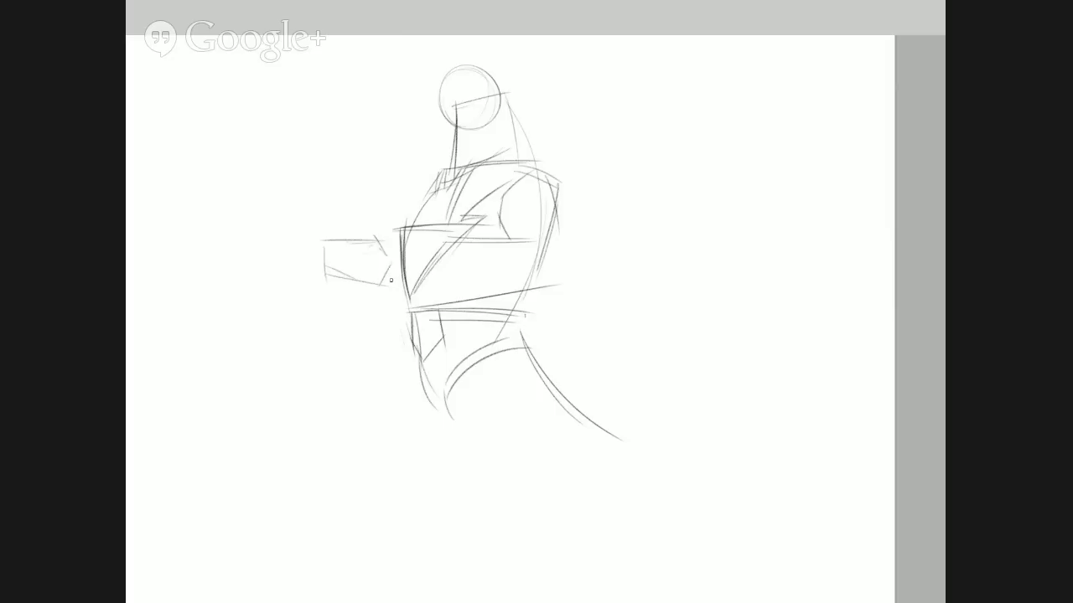
# - Add cuff bands to the pencil figure's outstretched forearm and sketch the sleeve bands on its other upper arm
pyautogui.moveTo(388, 284); pyautogui.dragTo(403, 297)
pyautogui.moveTo(336, 241); pyautogui.dragTo(335, 284)
pyautogui.moveTo(347, 241); pyautogui.dragTo(345, 283)
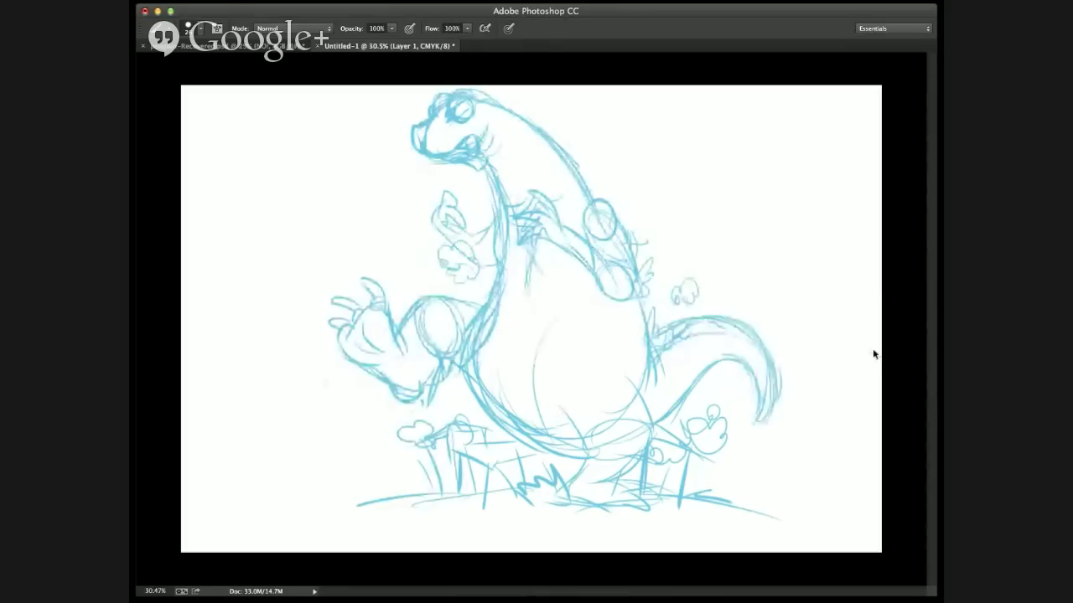
pyautogui.press('z')
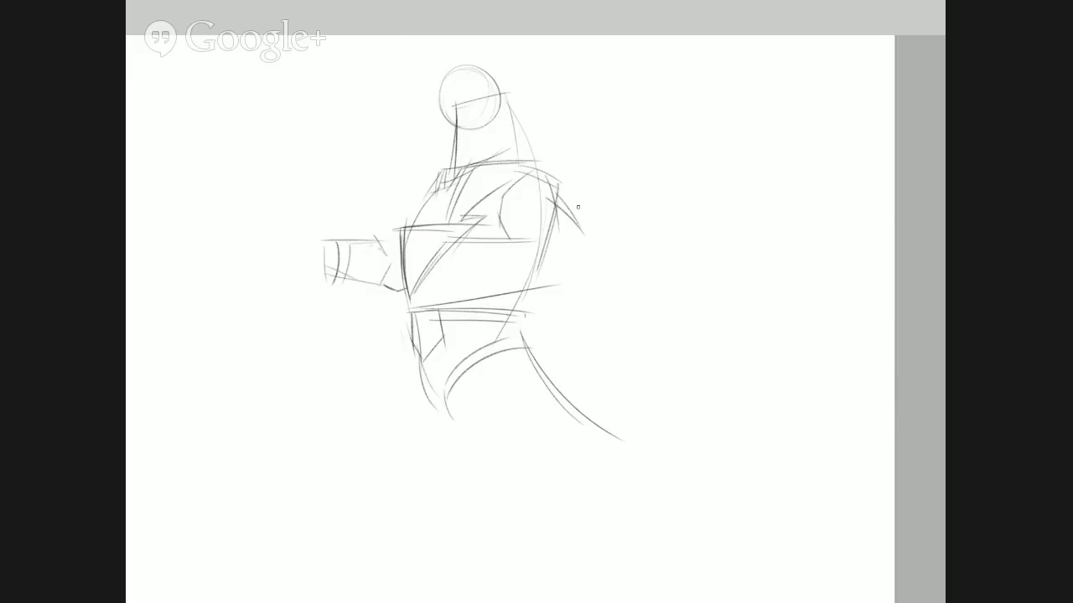
pyautogui.moveTo(556, 208)
pyautogui.mouseDown()
pyautogui.moveTo(570, 218)
pyautogui.moveTo(560, 206)
pyautogui.mouseUp()
pyautogui.moveTo(523, 241)
pyautogui.mouseDown()
pyautogui.moveTo(559, 208)
pyautogui.moveTo(514, 228)
pyautogui.moveTo(539, 260)
pyautogui.moveTo(549, 218)
pyautogui.mouseUp()
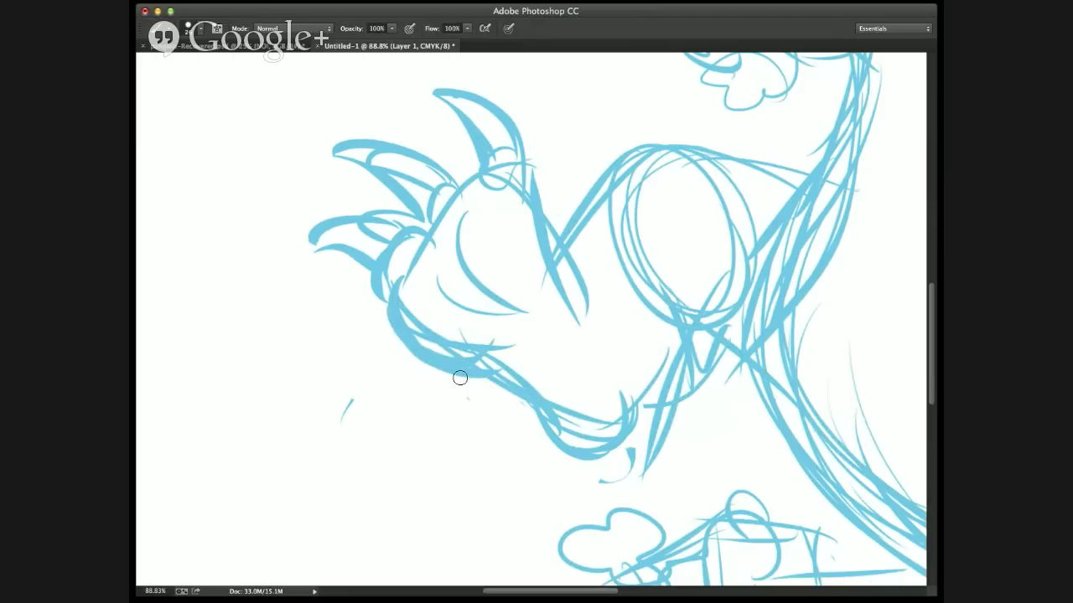
# - Thicken the sole and heel contours of the monster's raised foot
pyautogui.moveTo(461, 378)
pyautogui.mouseDown()
pyautogui.moveTo(467, 371)
pyautogui.moveTo(562, 450)
pyautogui.moveTo(628, 424)
pyautogui.mouseUp()
pyautogui.moveTo(647, 383); pyautogui.dragTo(633, 453)
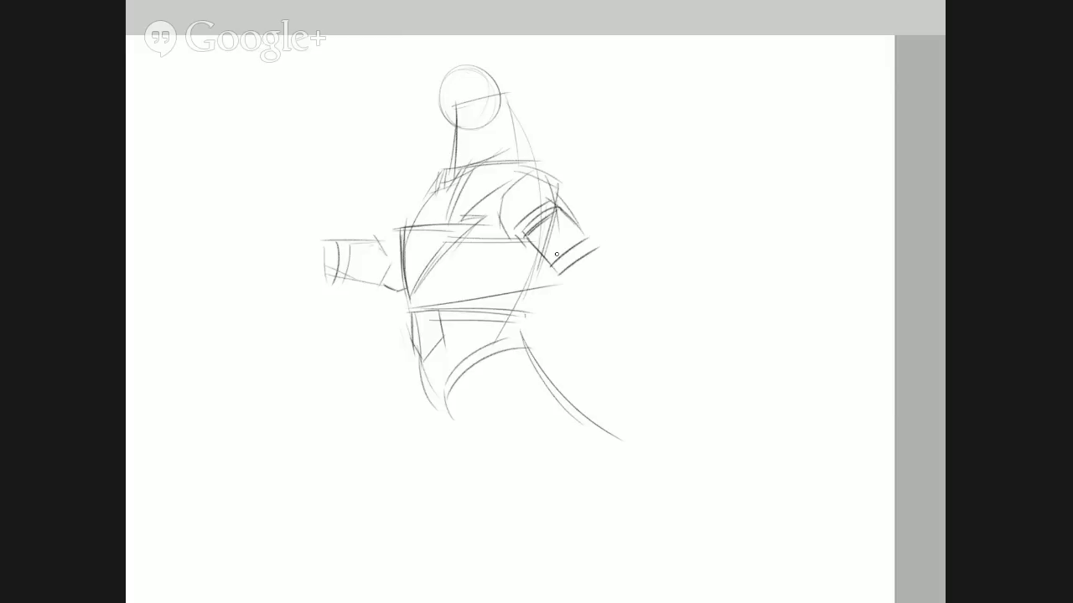
# - Sketch the pencil figure's bent arm with the elbow pointing outward and the cuffed glove resting at the hip
pyautogui.moveTo(546, 258); pyautogui.dragTo(567, 243)
pyautogui.moveTo(549, 275)
pyautogui.mouseDown()
pyautogui.moveTo(528, 261)
pyautogui.moveTo(541, 270)
pyautogui.mouseUp()
pyautogui.moveTo(512, 261); pyautogui.dragTo(527, 280)
pyautogui.moveTo(512, 261); pyautogui.dragTo(530, 280)
pyautogui.moveTo(572, 317)
pyautogui.mouseDown()
pyautogui.moveTo(554, 279)
pyautogui.moveTo(574, 316)
pyautogui.moveTo(529, 338)
pyautogui.mouseUp()
pyautogui.moveTo(552, 275)
pyautogui.mouseDown()
pyautogui.moveTo(498, 280)
pyautogui.moveTo(529, 339)
pyautogui.mouseUp()
pyautogui.moveTo(513, 295); pyautogui.dragTo(518, 316)
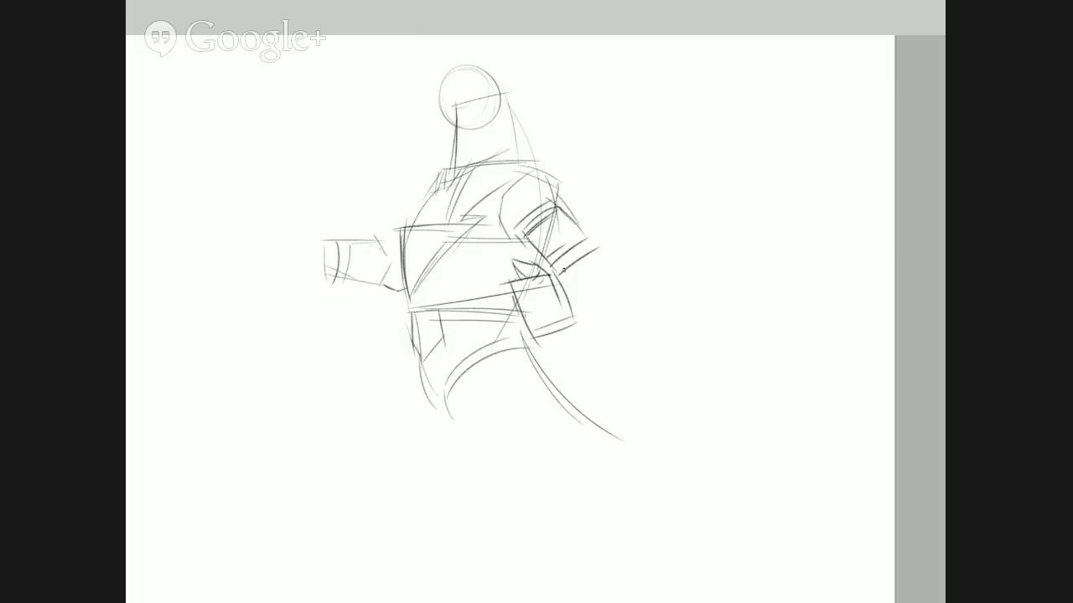
pyautogui.moveTo(562, 274)
pyautogui.mouseDown()
pyautogui.moveTo(610, 283)
pyautogui.moveTo(594, 323)
pyautogui.moveTo(575, 321)
pyautogui.moveTo(604, 321)
pyautogui.mouseUp()
pyautogui.moveTo(596, 317)
pyautogui.mouseDown()
pyautogui.moveTo(618, 298)
pyautogui.moveTo(607, 244)
pyautogui.moveTo(618, 261)
pyautogui.moveTo(586, 249)
pyautogui.mouseUp()
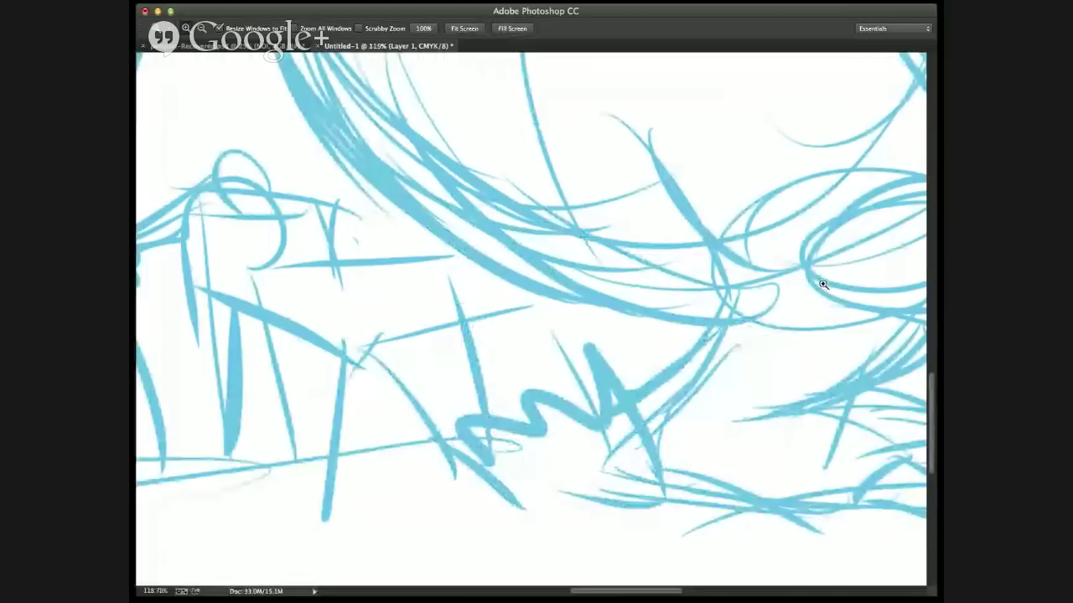
# - Outline the claws of the monster's planted foot and reinforce the edges of the broken building beside it
pyautogui.press('b')
pyautogui.moveTo(656, 366)
pyautogui.mouseDown()
pyautogui.moveTo(575, 339)
pyautogui.moveTo(560, 356)
pyautogui.moveTo(577, 400)
pyautogui.moveTo(492, 377)
pyautogui.moveTo(506, 408)
pyautogui.moveTo(438, 414)
pyautogui.moveTo(431, 427)
pyautogui.moveTo(495, 475)
pyautogui.mouseUp()
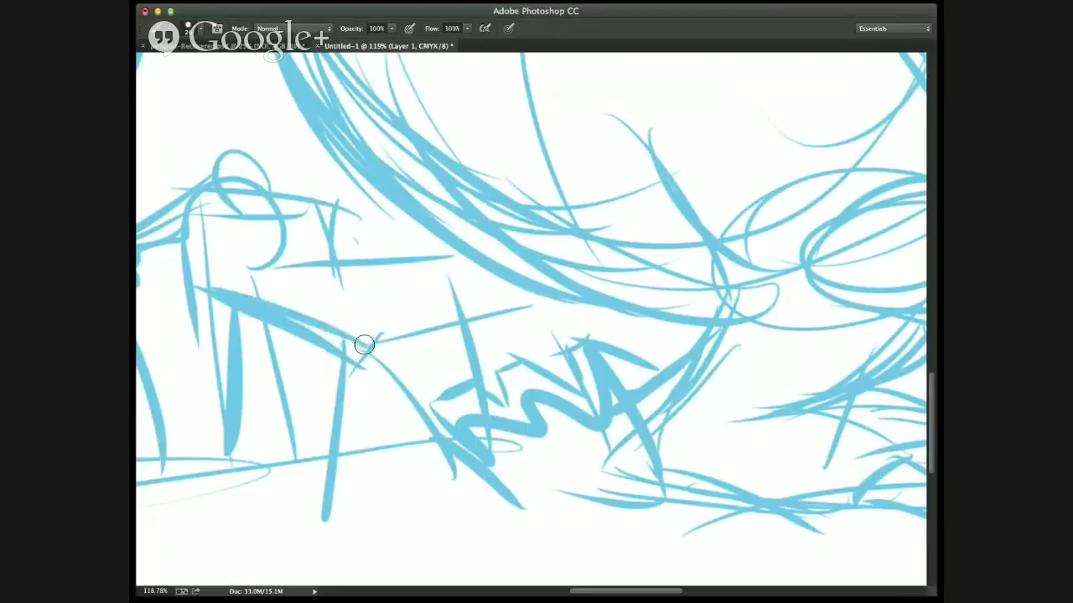
pyautogui.moveTo(359, 343)
pyautogui.mouseDown()
pyautogui.moveTo(462, 347)
pyautogui.moveTo(478, 367)
pyautogui.mouseUp()
pyautogui.moveTo(230, 287); pyautogui.dragTo(222, 453)
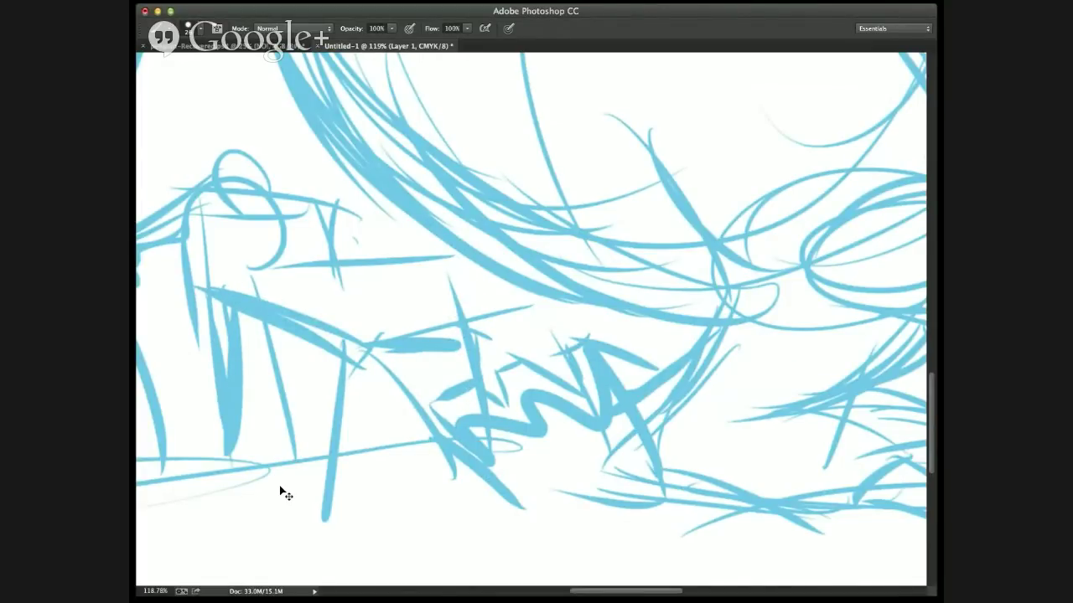
pyautogui.press('super+0')
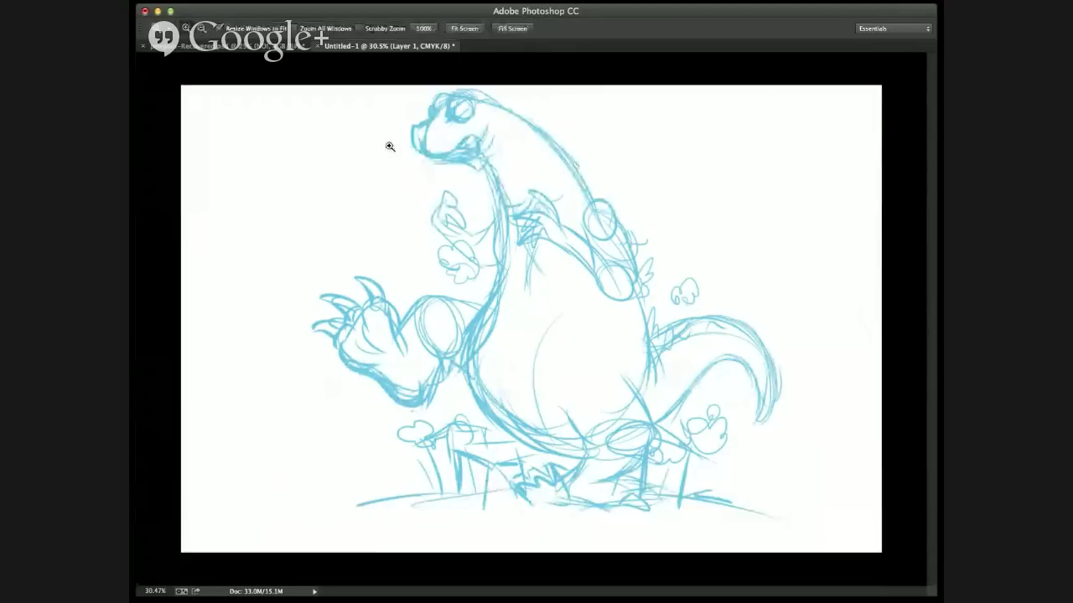
pyautogui.moveTo(388, 143)
pyautogui.mouseDown()
pyautogui.moveTo(688, 376)
pyautogui.moveTo(816, 314)
pyautogui.mouseUp()
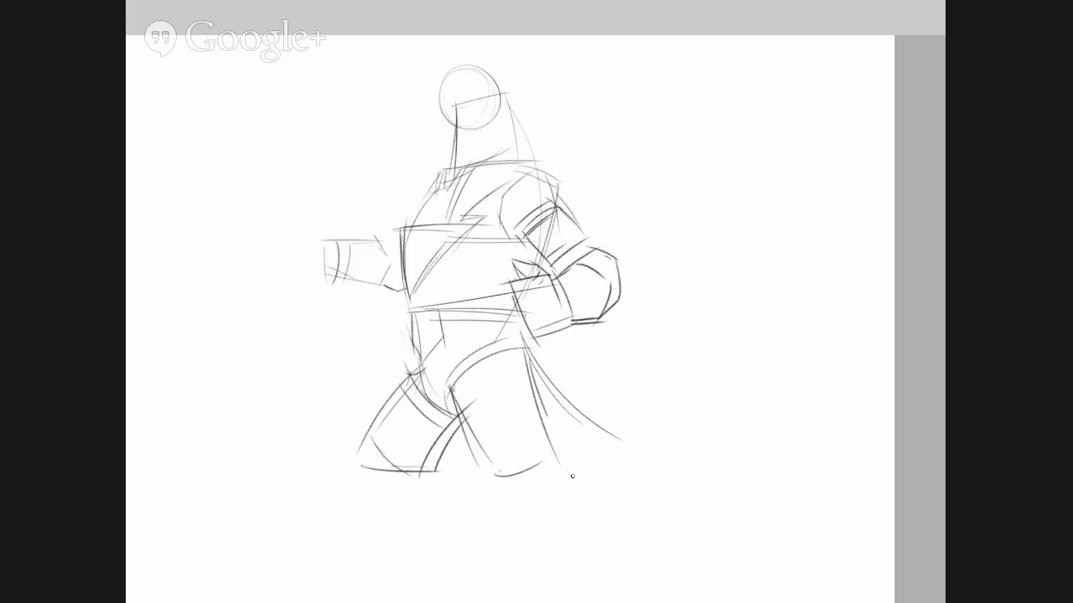
# - Sketch the banded knee sections on the pencil figure's two legs, closing the near one with a curved lower edge
pyautogui.moveTo(492, 480); pyautogui.dragTo(568, 475)
pyautogui.moveTo(493, 469)
pyautogui.mouseDown()
pyautogui.moveTo(482, 451)
pyautogui.moveTo(555, 440)
pyautogui.mouseUp()
pyautogui.moveTo(481, 454)
pyautogui.mouseDown()
pyautogui.moveTo(545, 436)
pyautogui.moveTo(558, 501)
pyautogui.moveTo(561, 478)
pyautogui.moveTo(495, 504)
pyautogui.moveTo(517, 502)
pyautogui.moveTo(544, 471)
pyautogui.moveTo(487, 472)
pyautogui.moveTo(492, 501)
pyautogui.mouseUp()
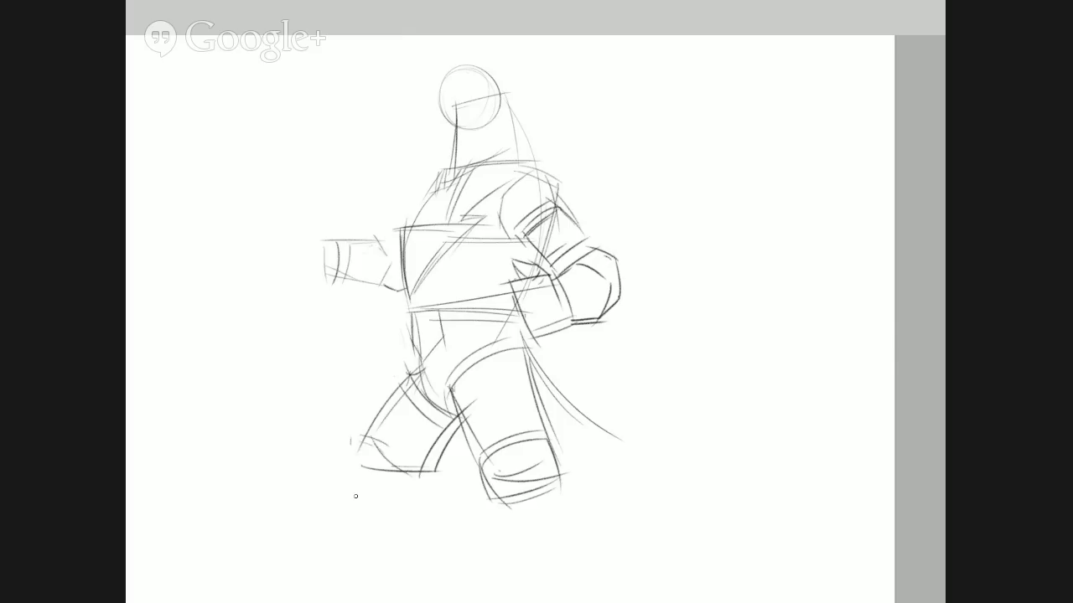
pyautogui.moveTo(350, 444); pyautogui.dragTo(355, 498)
pyautogui.moveTo(359, 437); pyautogui.dragTo(354, 486)
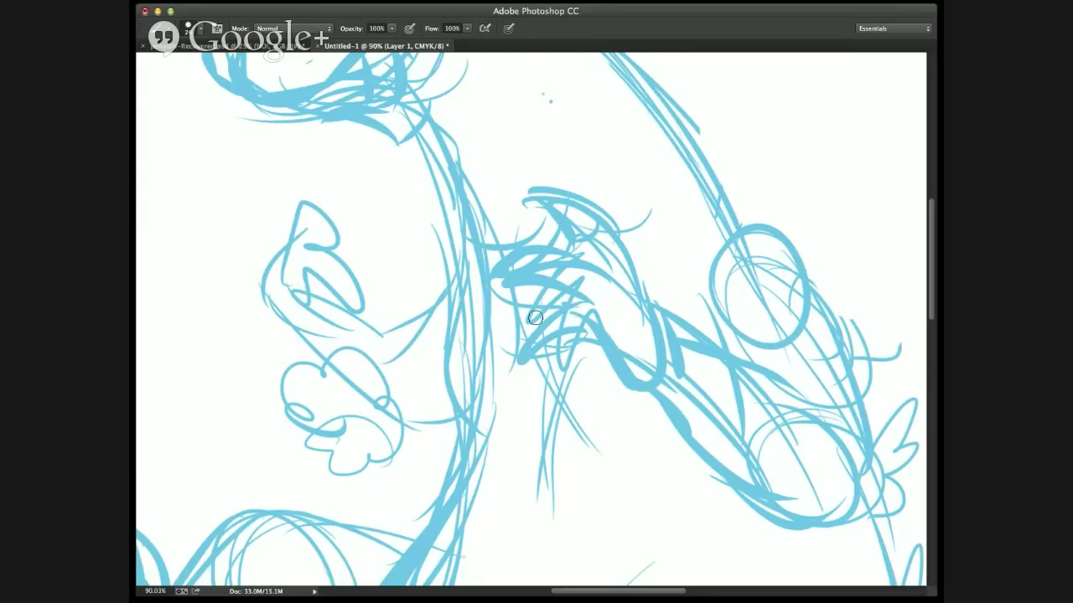
# - Shade beneath the monster's near-hand claws, and redraw the far hand's clawed fingers, palm and forearm up to the body
pyautogui.moveTo(559, 302); pyautogui.dragTo(521, 345)
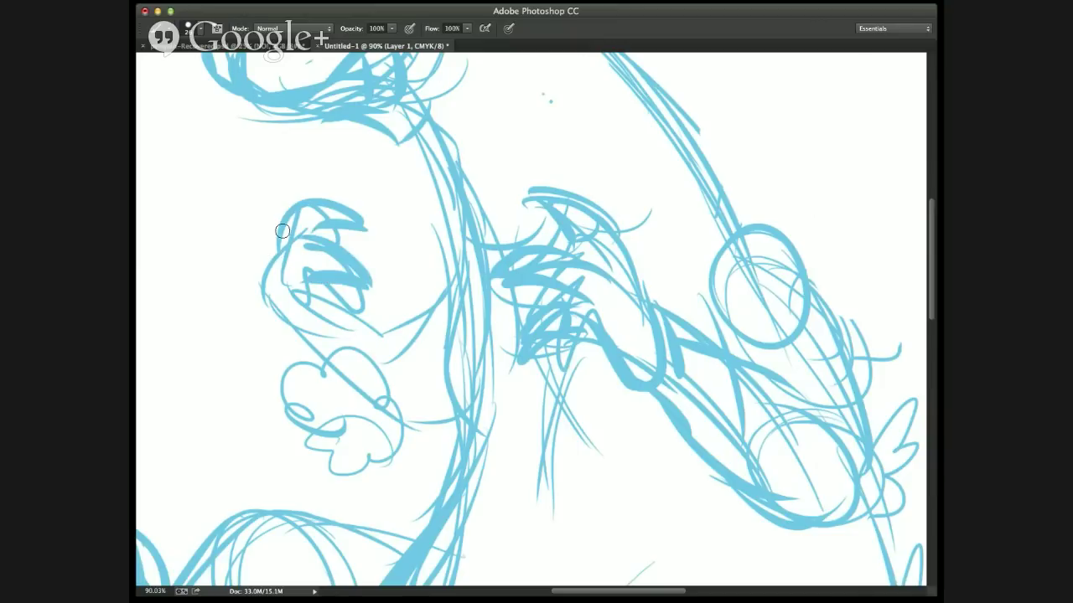
pyautogui.moveTo(283, 230)
pyautogui.mouseDown()
pyautogui.moveTo(265, 286)
pyautogui.moveTo(280, 314)
pyautogui.moveTo(311, 341)
pyautogui.moveTo(304, 284)
pyautogui.moveTo(308, 317)
pyautogui.moveTo(333, 282)
pyautogui.moveTo(369, 331)
pyautogui.mouseUp()
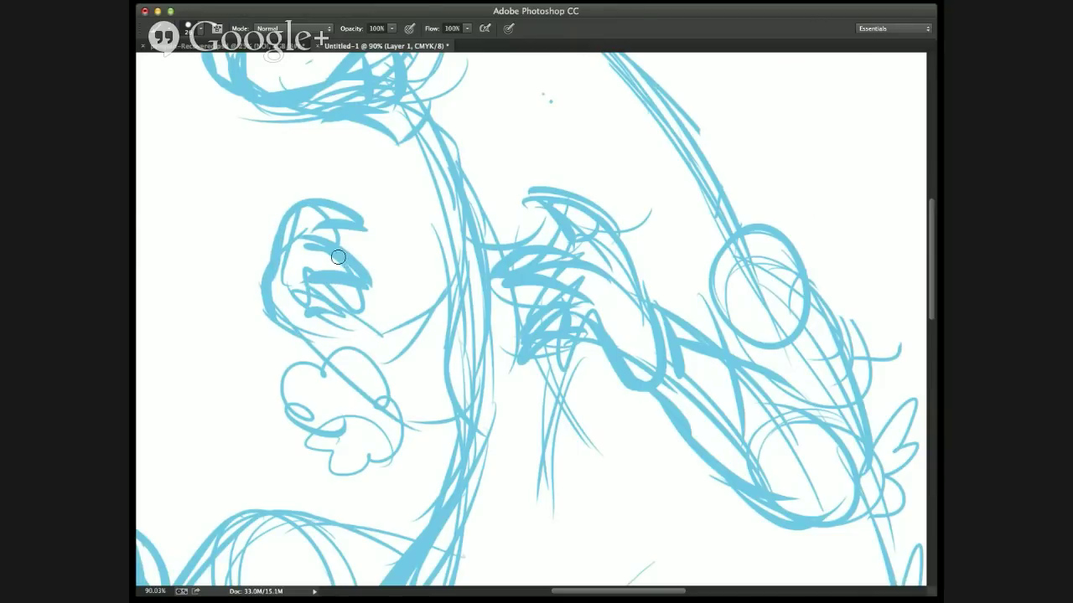
pyautogui.moveTo(301, 242)
pyautogui.mouseDown()
pyautogui.moveTo(301, 302)
pyautogui.moveTo(292, 282)
pyautogui.moveTo(342, 319)
pyautogui.mouseUp()
pyautogui.moveTo(279, 290)
pyautogui.mouseDown()
pyautogui.moveTo(297, 342)
pyautogui.moveTo(383, 355)
pyautogui.moveTo(372, 324)
pyautogui.moveTo(429, 311)
pyautogui.mouseUp()
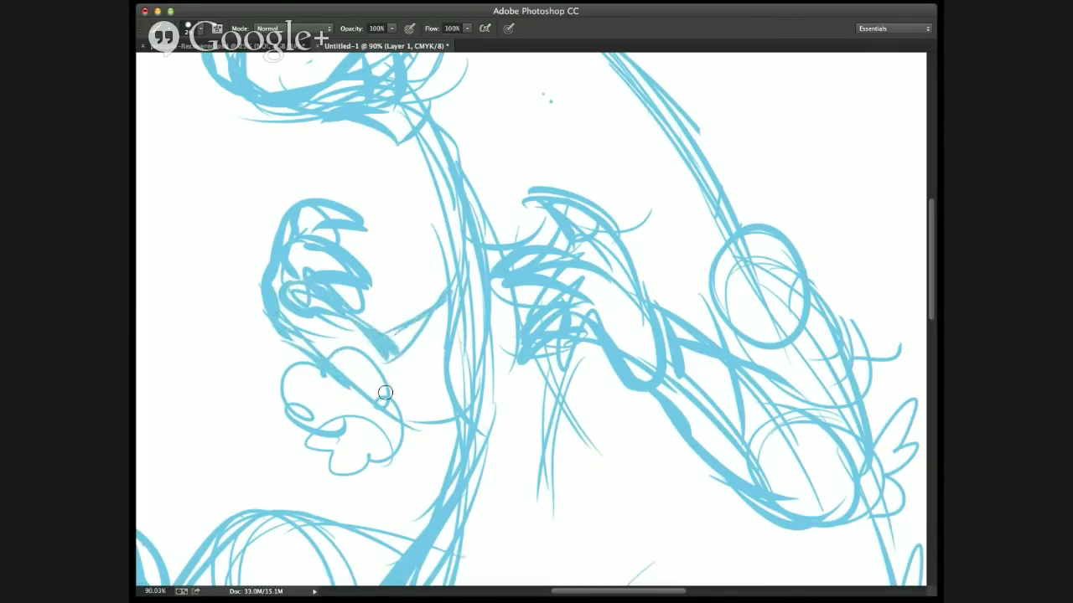
pyautogui.moveTo(457, 419); pyautogui.dragTo(389, 422)
pyautogui.moveTo(293, 348)
pyautogui.mouseDown()
pyautogui.moveTo(413, 446)
pyautogui.moveTo(379, 403)
pyautogui.mouseUp()
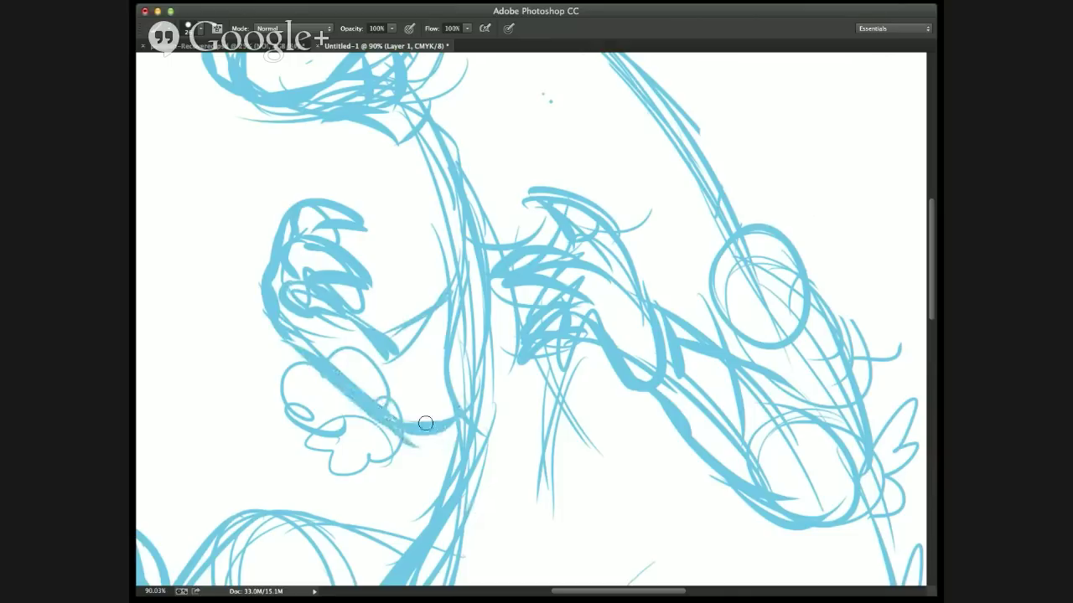
pyautogui.moveTo(477, 455); pyautogui.dragTo(443, 429)
# - Erase the monster's near eye and the overlapping construction lines around it inside the head outline
pyautogui.press('super+minus')
pyautogui.press('super+minus')
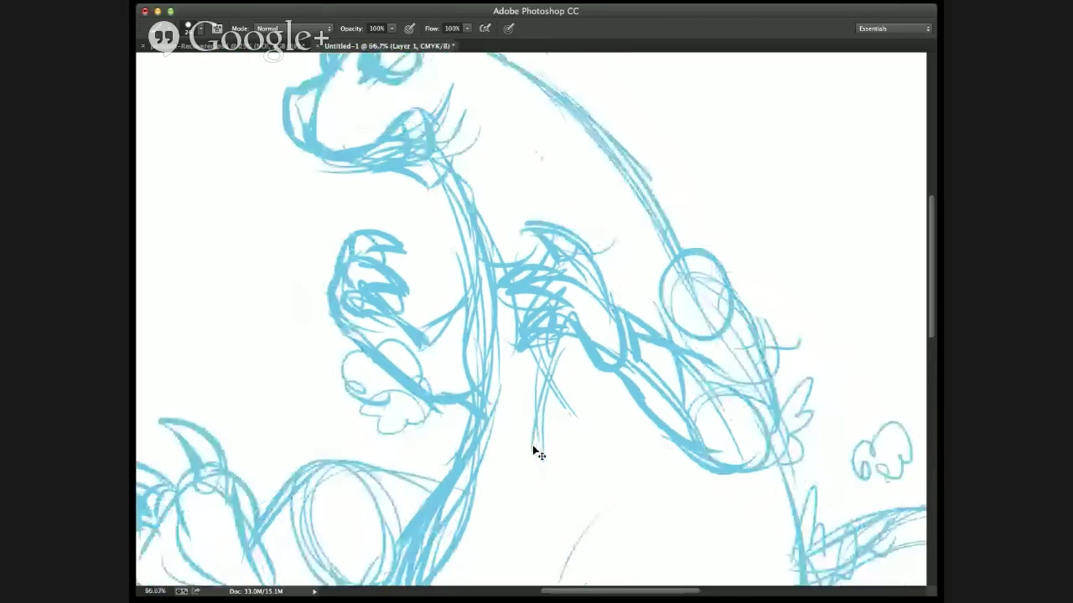
pyautogui.press('z')
pyautogui.moveTo(285, 99); pyautogui.dragTo(326, 100)
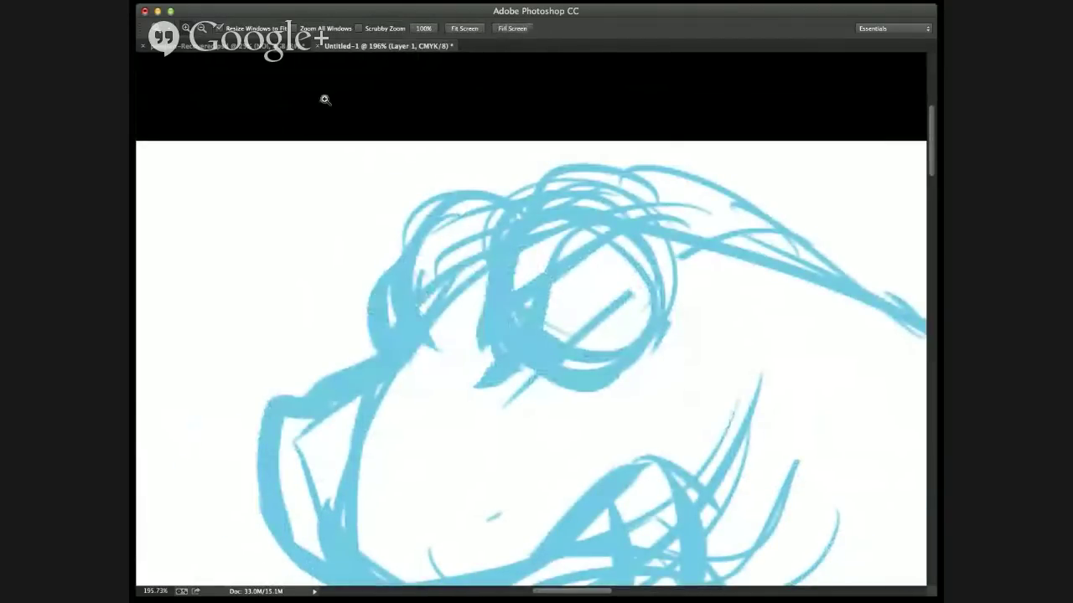
pyautogui.press('b')
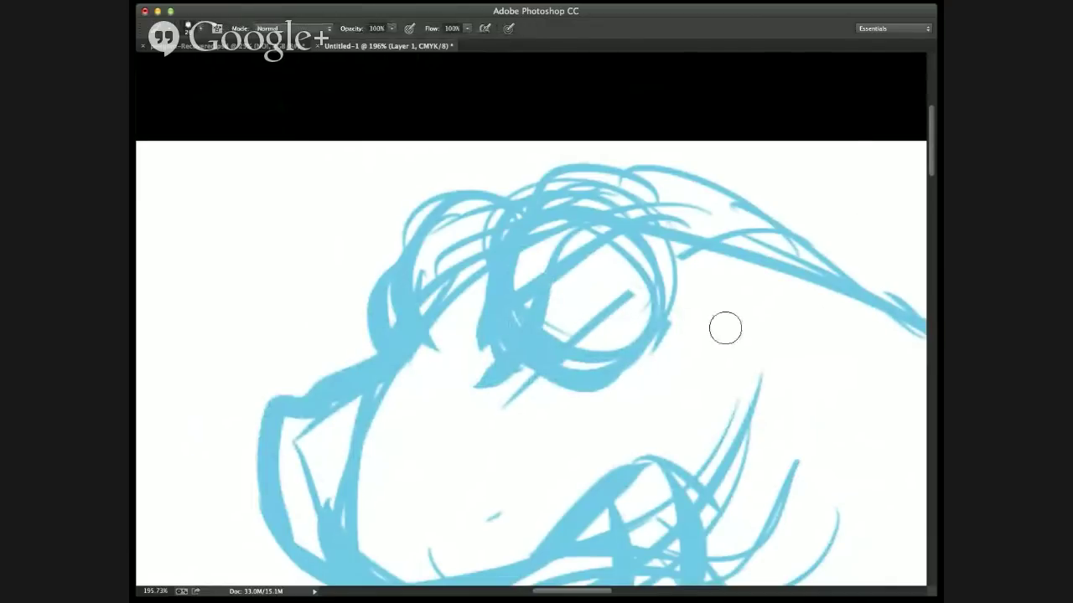
pyautogui.moveTo(599, 181); pyautogui.dragTo(658, 256)
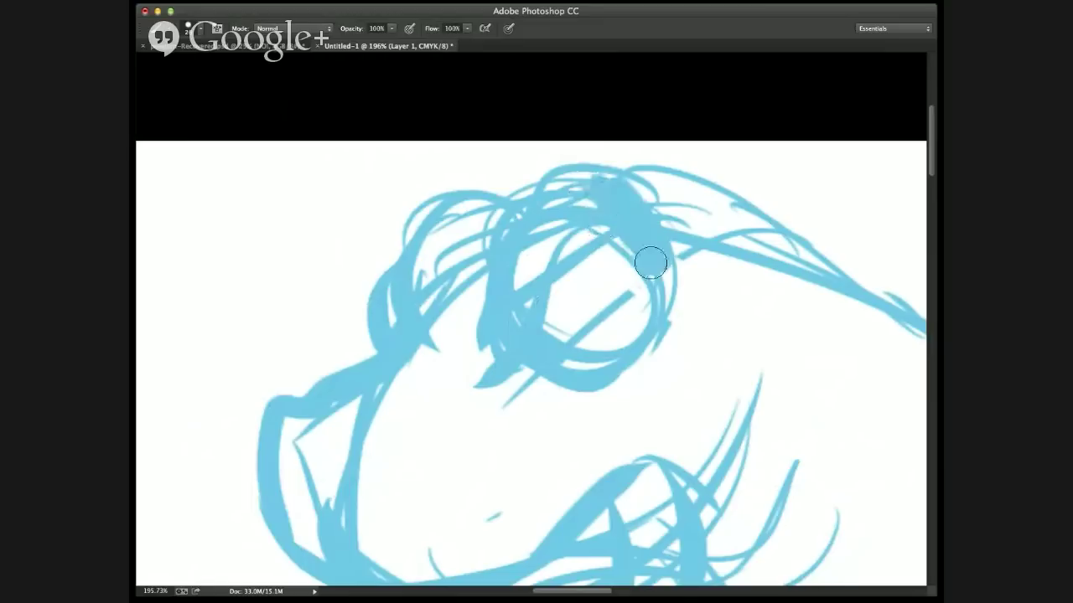
pyautogui.press('super+z')
pyautogui.press('e')
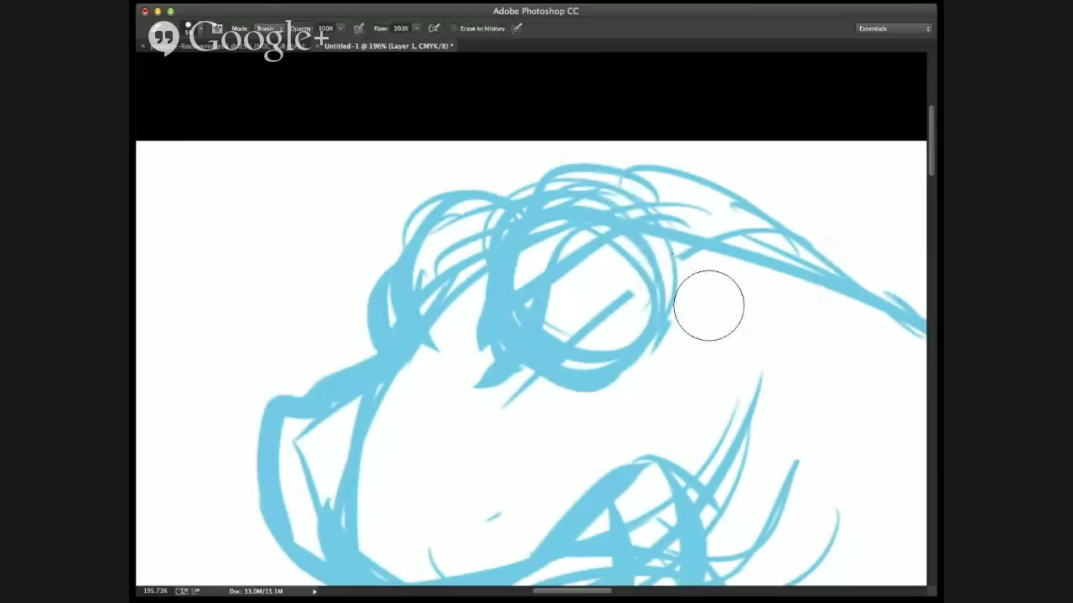
pyautogui.moveTo(619, 213)
pyautogui.mouseDown()
pyautogui.moveTo(571, 245)
pyautogui.moveTo(574, 288)
pyautogui.moveTo(563, 328)
pyautogui.moveTo(543, 348)
pyautogui.moveTo(540, 242)
pyautogui.moveTo(642, 310)
pyautogui.moveTo(596, 273)
pyautogui.moveTo(634, 341)
pyautogui.moveTo(576, 367)
pyautogui.moveTo(595, 245)
pyautogui.moveTo(635, 231)
pyautogui.moveTo(570, 209)
pyautogui.moveTo(510, 394)
pyautogui.moveTo(624, 298)
pyautogui.mouseUp()
# - Redraw the monster's near eye with a heavy slanting brow, angry lid line, small pupil and creases beneath the eye
pyautogui.press('b')
pyautogui.moveTo(663, 223)
pyautogui.mouseDown()
pyautogui.moveTo(515, 230)
pyautogui.moveTo(535, 204)
pyautogui.moveTo(477, 319)
pyautogui.mouseUp()
pyautogui.moveTo(662, 222); pyautogui.dragTo(627, 206)
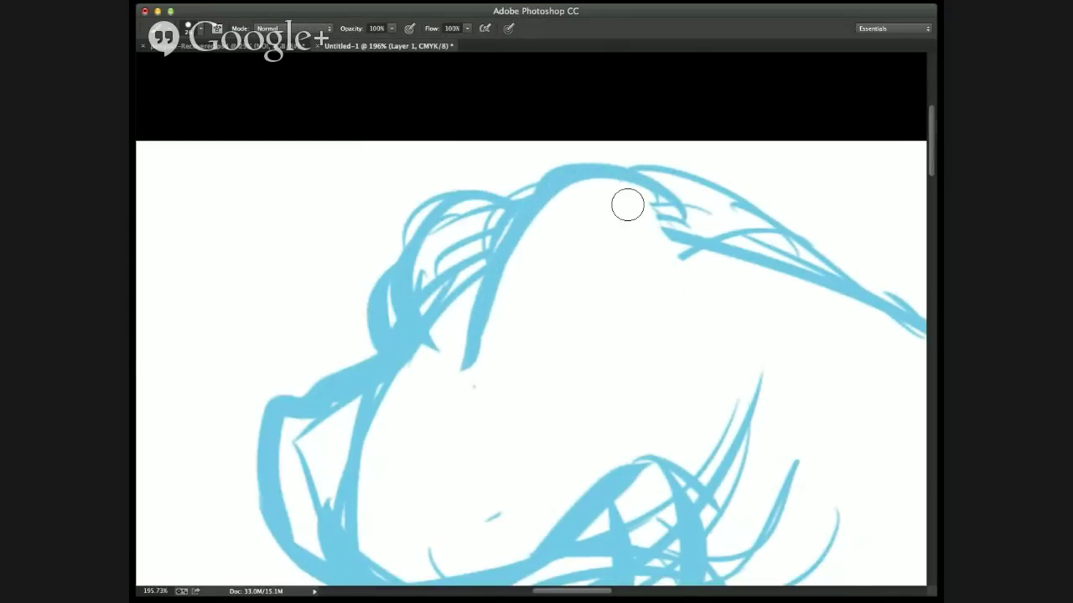
pyautogui.moveTo(683, 252)
pyautogui.mouseDown()
pyautogui.moveTo(694, 318)
pyautogui.moveTo(549, 382)
pyautogui.mouseUp()
pyautogui.moveTo(643, 224)
pyautogui.mouseDown()
pyautogui.moveTo(580, 292)
pyautogui.moveTo(540, 366)
pyautogui.mouseUp()
pyautogui.moveTo(549, 384)
pyautogui.mouseDown()
pyautogui.moveTo(447, 352)
pyautogui.moveTo(490, 356)
pyautogui.mouseUp()
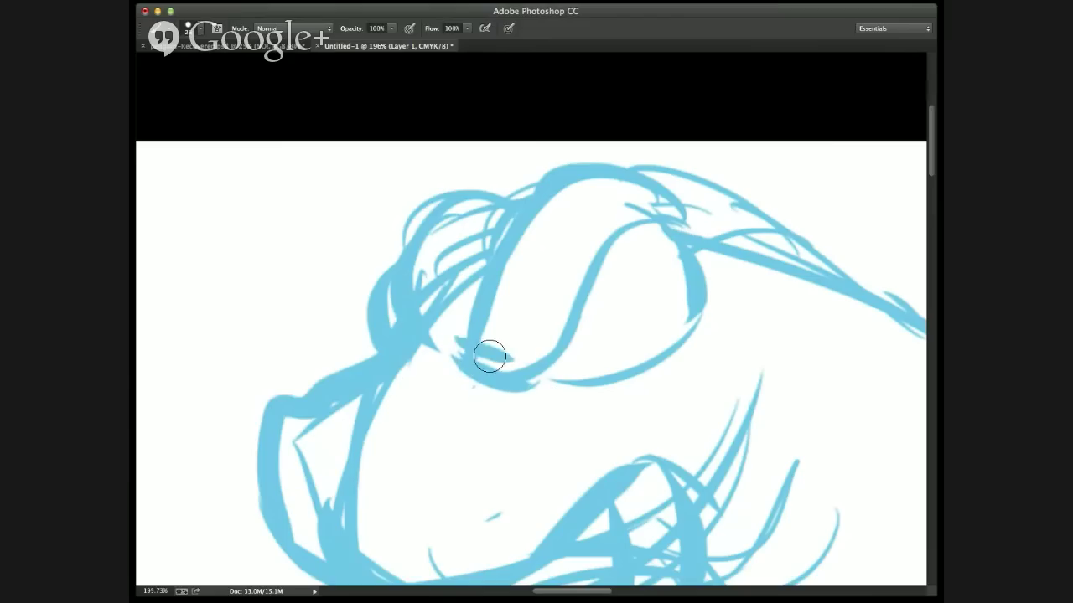
pyautogui.moveTo(447, 321); pyautogui.dragTo(507, 360)
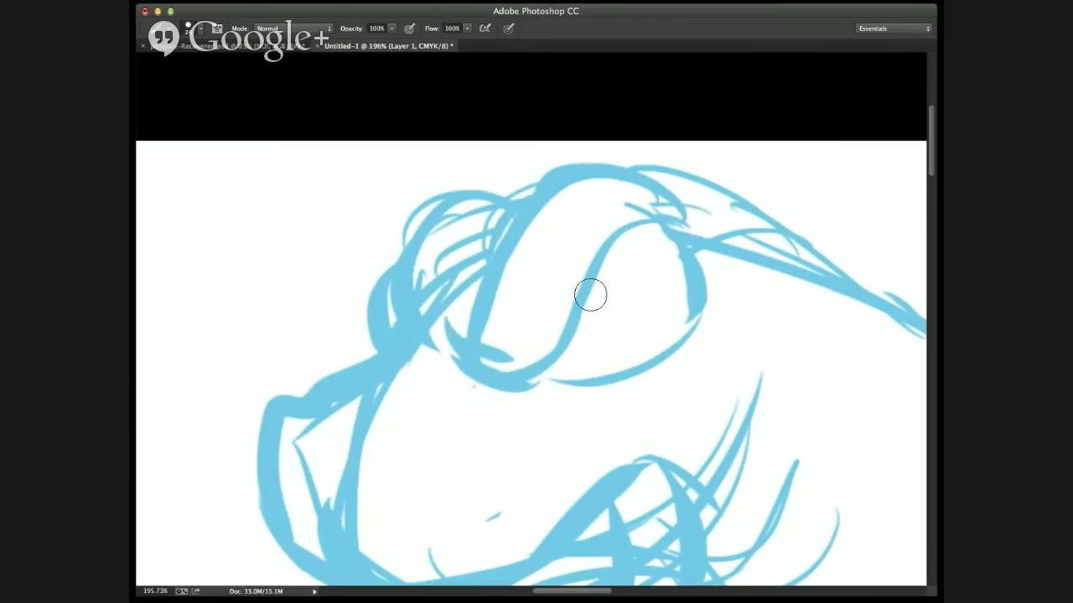
pyautogui.moveTo(589, 293)
pyautogui.mouseDown()
pyautogui.moveTo(574, 346)
pyautogui.moveTo(570, 326)
pyautogui.moveTo(572, 347)
pyautogui.moveTo(577, 318)
pyautogui.moveTo(589, 351)
pyautogui.moveTo(543, 346)
pyautogui.moveTo(587, 383)
pyautogui.mouseUp()
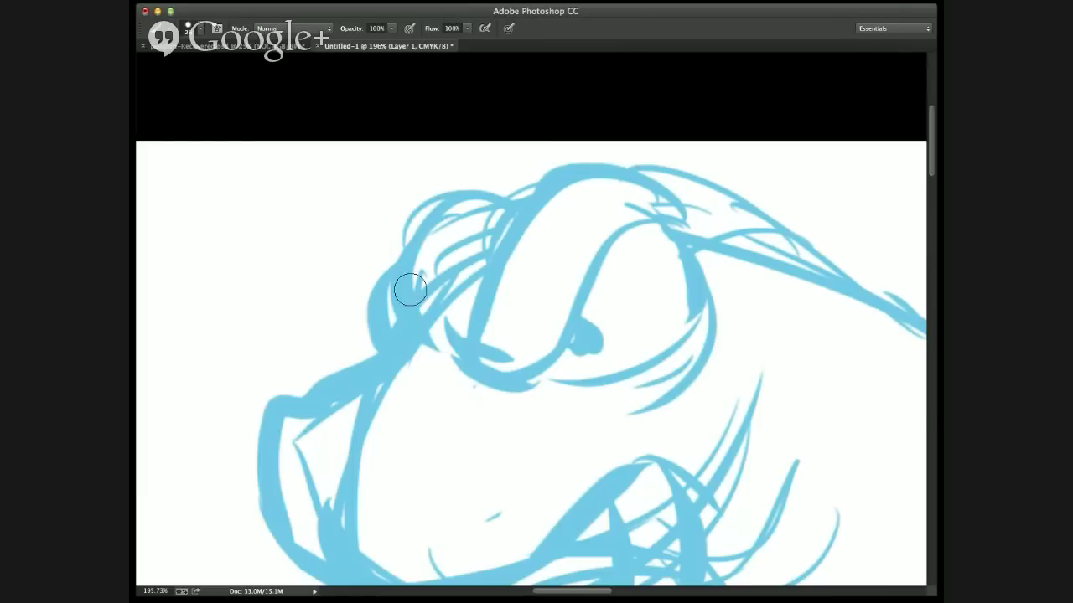
# - Clean out the stray lines inside the monster's far eye and redraw its rounded outline
pyautogui.press('e')
pyautogui.moveTo(503, 212)
pyautogui.mouseDown()
pyautogui.moveTo(429, 264)
pyautogui.moveTo(395, 319)
pyautogui.moveTo(442, 250)
pyautogui.moveTo(459, 259)
pyautogui.moveTo(494, 252)
pyautogui.mouseUp()
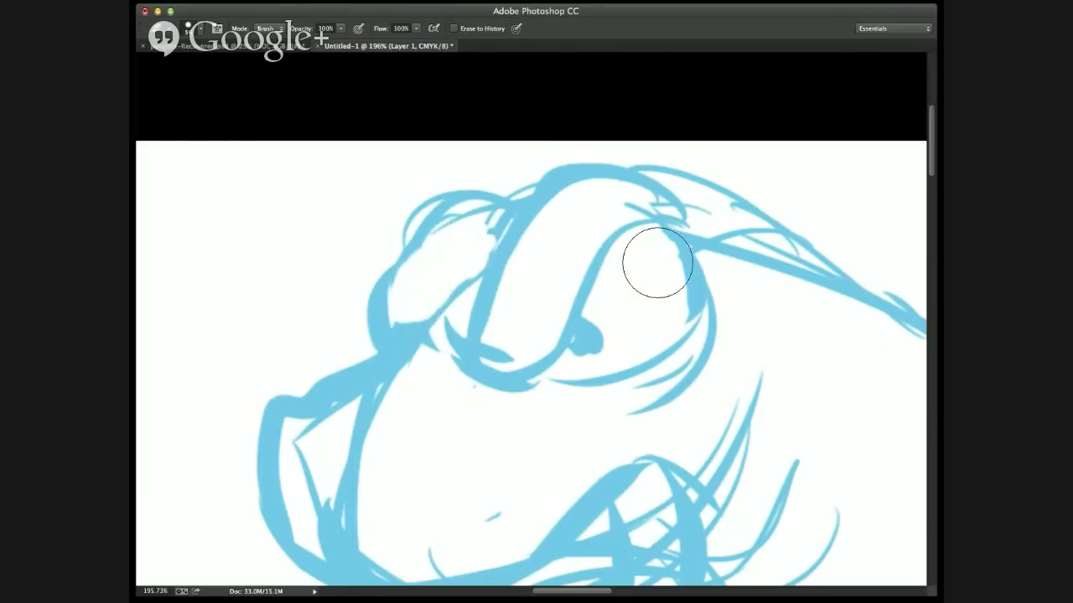
pyautogui.press('b')
pyautogui.moveTo(443, 192)
pyautogui.mouseDown()
pyautogui.moveTo(404, 243)
pyautogui.moveTo(428, 212)
pyautogui.moveTo(404, 273)
pyautogui.moveTo(409, 231)
pyautogui.moveTo(404, 257)
pyautogui.moveTo(425, 297)
pyautogui.moveTo(391, 271)
pyautogui.moveTo(402, 255)
pyautogui.moveTo(388, 338)
pyautogui.mouseUp()
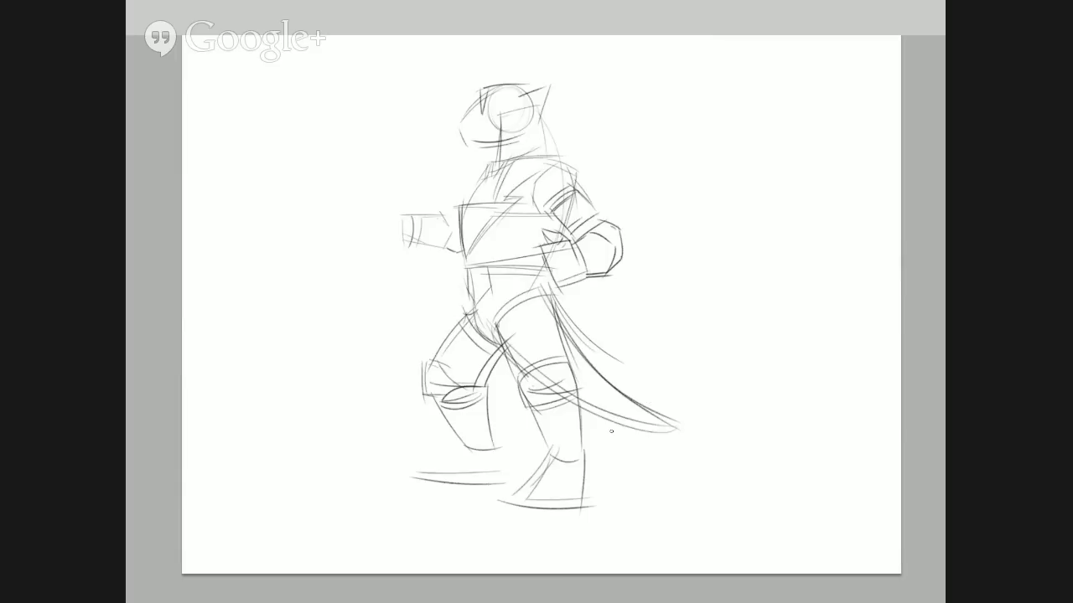
# - Add another lower edge line to the pencil figure's tail and sketch the forward foot with a pointed toe
pyautogui.moveTo(530, 379); pyautogui.dragTo(669, 442)
pyautogui.moveTo(504, 474); pyautogui.dragTo(430, 478)
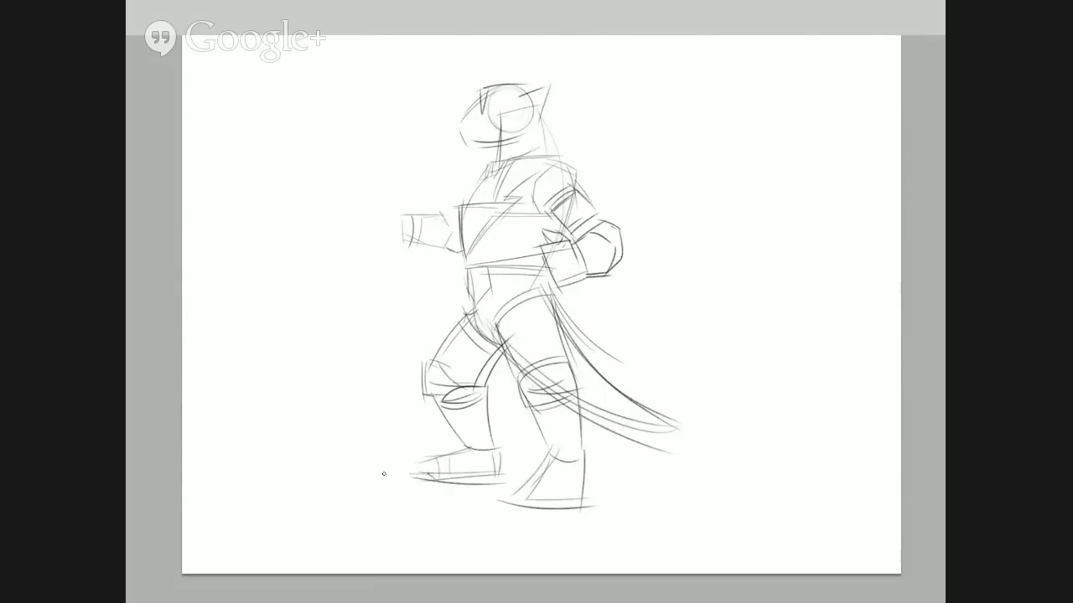
pyautogui.moveTo(403, 471); pyautogui.dragTo(422, 462)
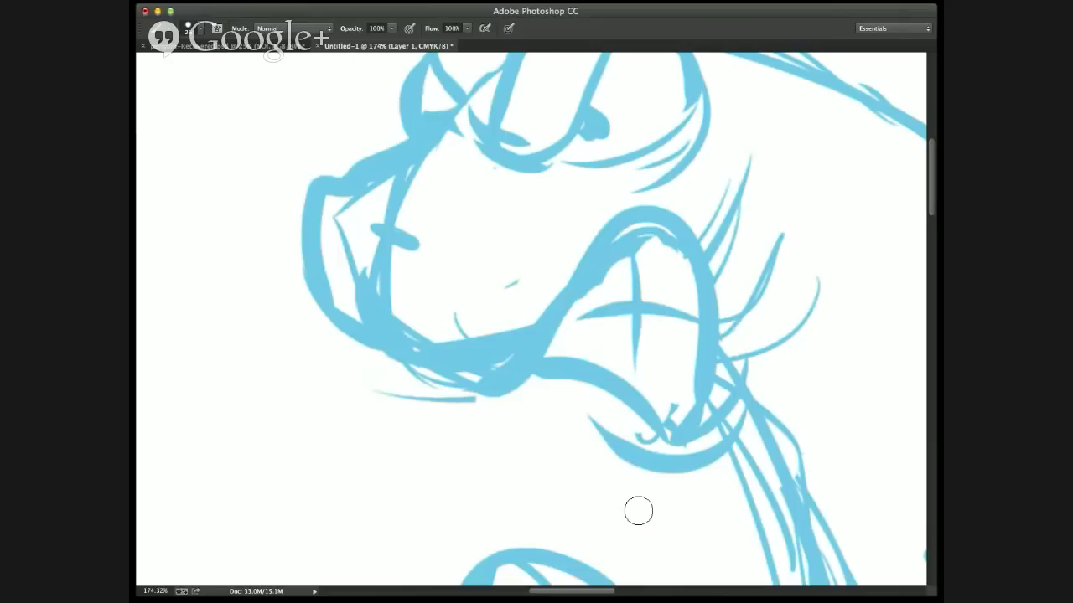
# - Darken the pencil figure's inner hip line where the forward leg meets the pelvis
pyautogui.scroll(-5, 644, 518)
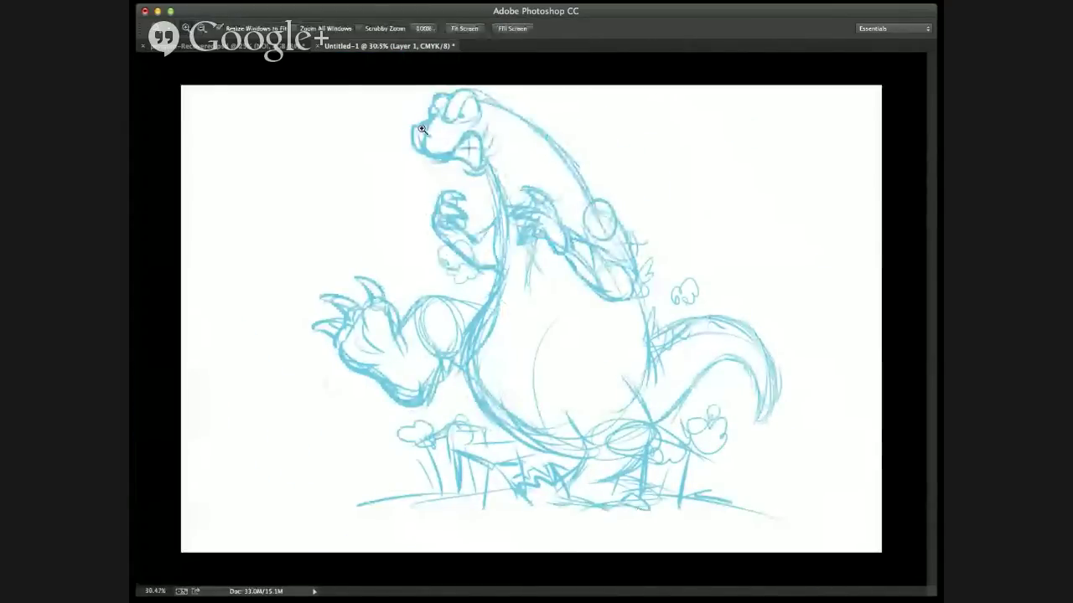
pyautogui.scroll(5, 419, 96)
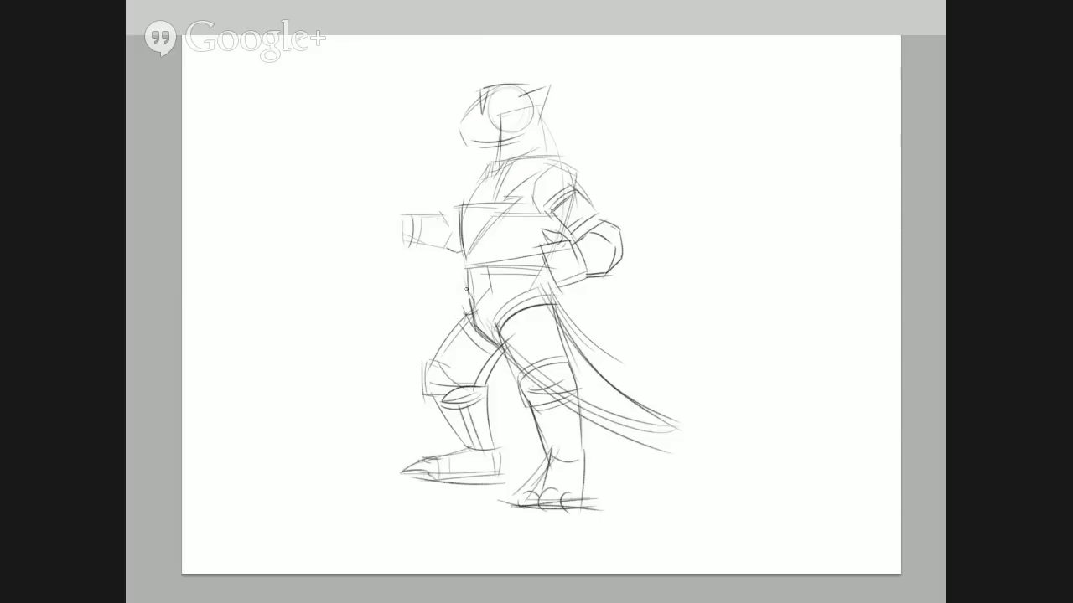
pyautogui.moveTo(465, 312); pyautogui.dragTo(497, 349)
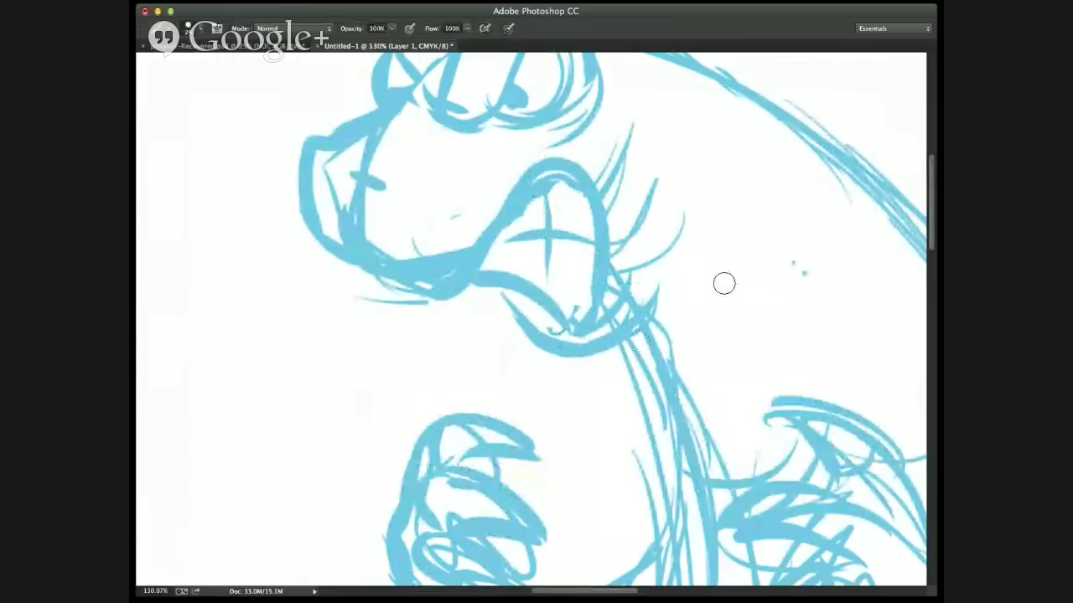
# - Draw three curved wrinkle lines sweeping back from the front of the monster's neck, below the jaw
pyautogui.moveTo(742, 269); pyautogui.dragTo(634, 345)
pyautogui.moveTo(763, 321)
pyautogui.mouseDown()
pyautogui.moveTo(634, 343)
pyautogui.moveTo(657, 394)
pyautogui.moveTo(654, 436)
pyautogui.mouseUp()
pyautogui.moveTo(772, 374); pyautogui.dragTo(670, 418)
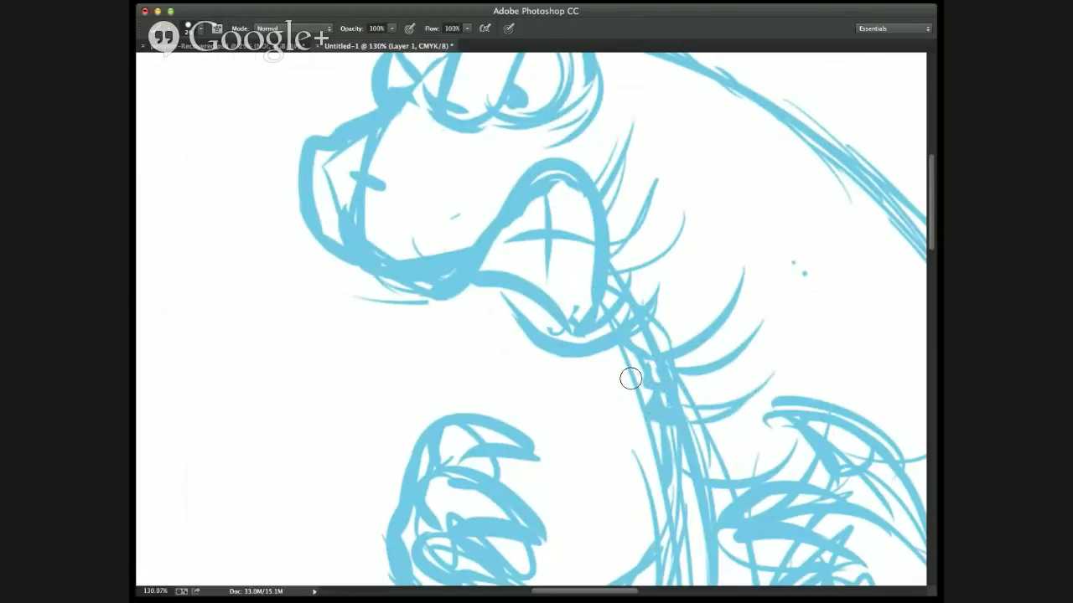
pyautogui.hotkey('ctrl', '-')
pyautogui.hotkey('ctrl', '-')
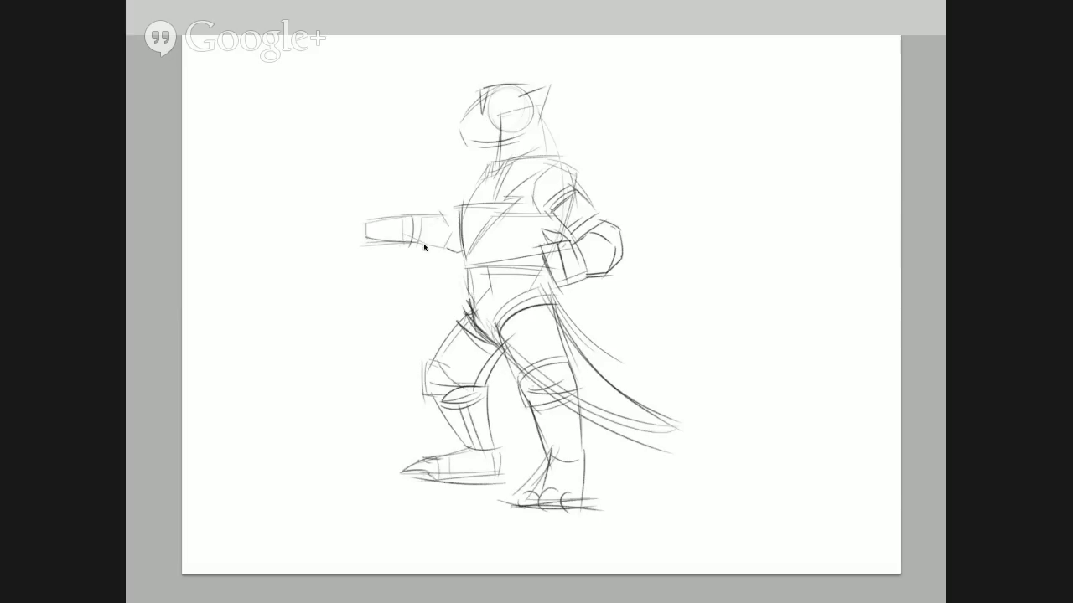
# - Define the upper and lower edges of the pencil figure's outstretched forearm and glove
pyautogui.moveTo(411, 244); pyautogui.dragTo(364, 243)
pyautogui.moveTo(411, 216); pyautogui.dragTo(457, 215)
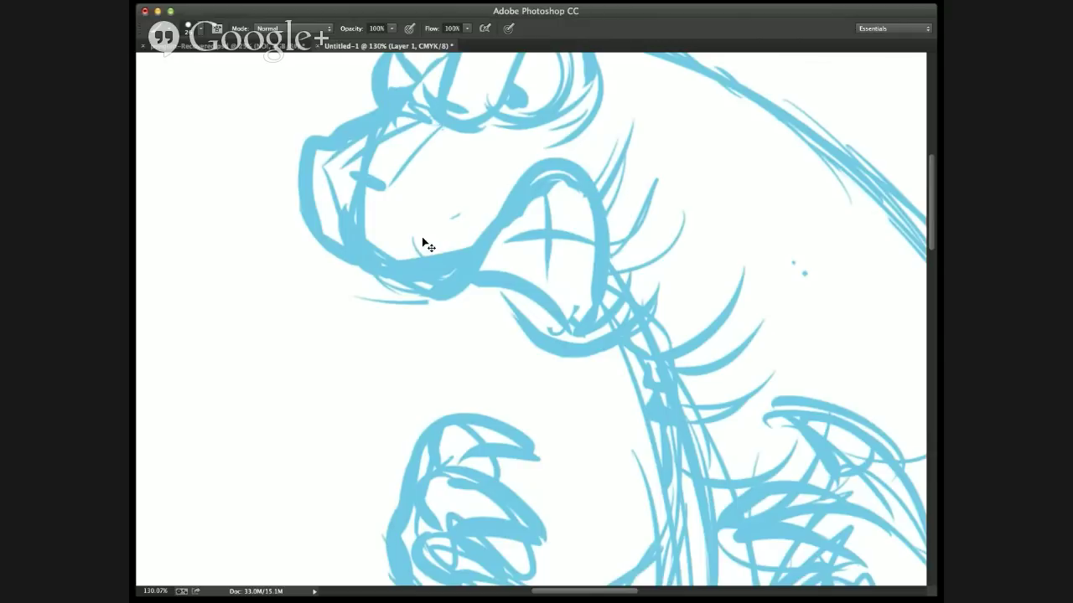
pyautogui.hotkey('ctrl', '0')
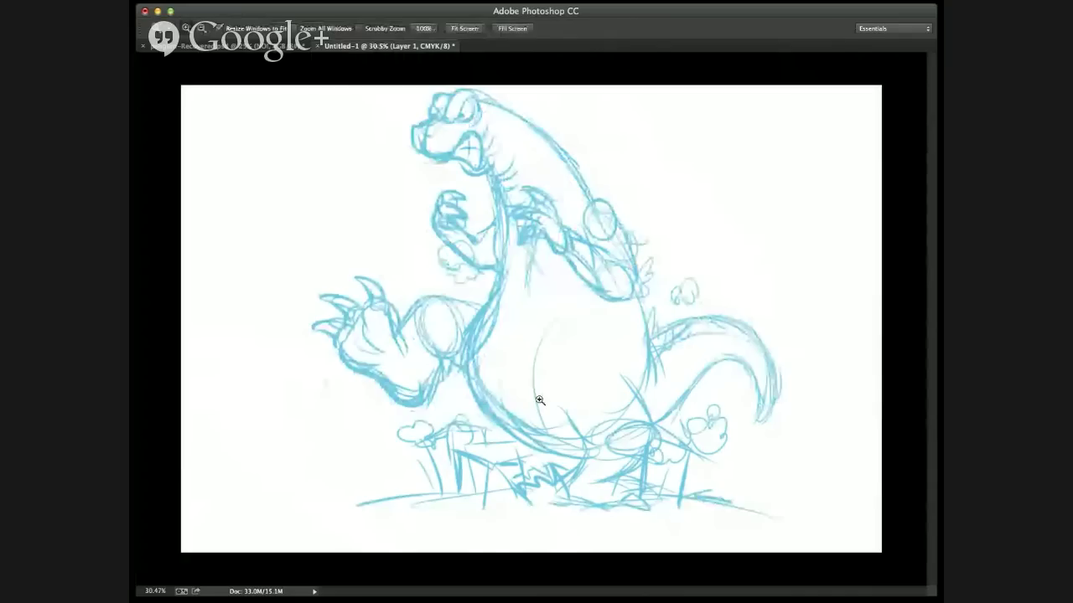
pyautogui.moveTo(444, 402); pyautogui.dragTo(259, 239)
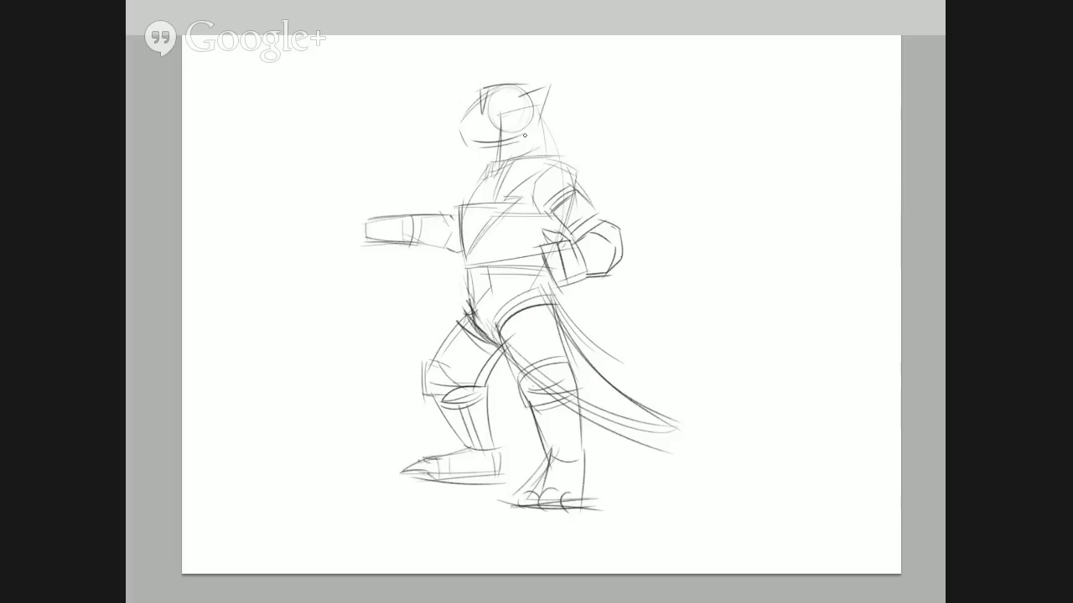
# - Sketch the pencil figure's lower jaw line, the sloping top of the muzzle and its blunt front
pyautogui.moveTo(463, 158); pyautogui.dragTo(528, 138)
pyautogui.moveTo(503, 108); pyautogui.dragTo(461, 125)
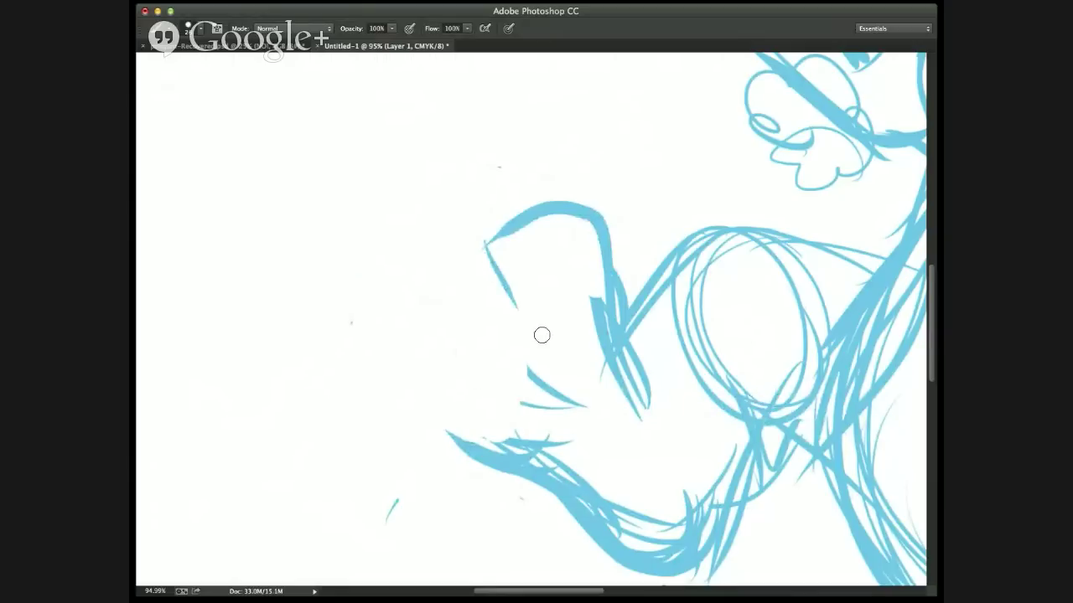
pyautogui.press('super+minus')
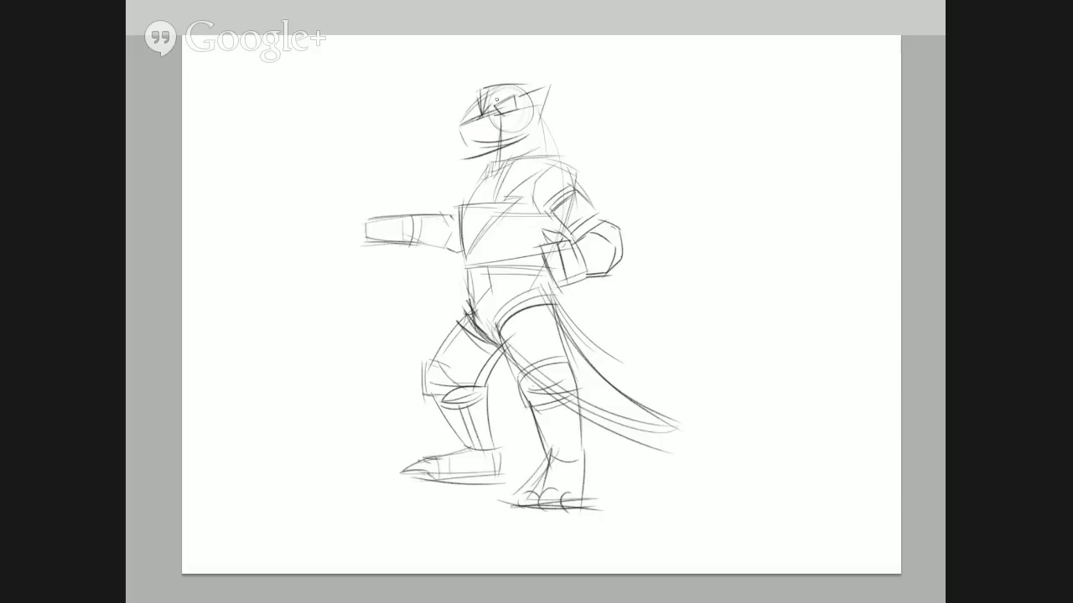
pyautogui.moveTo(466, 123); pyautogui.dragTo(471, 148)
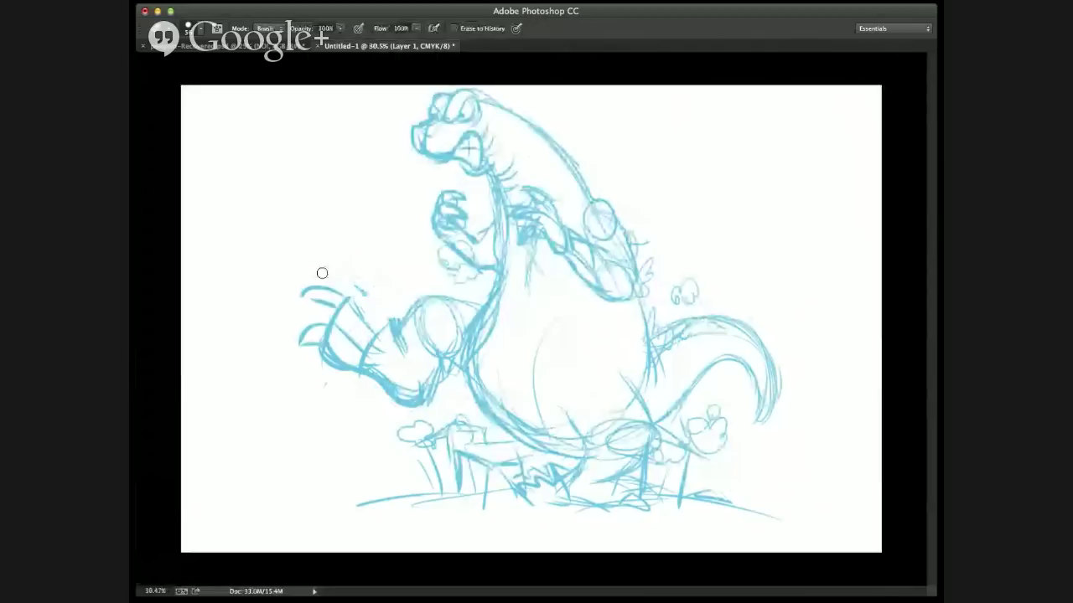
# - Erase the toes and claws of the monster's raised foot and redraw a rounder sole outline with a crease inside
pyautogui.moveTo(321, 273)
pyautogui.mouseDown()
pyautogui.moveTo(344, 355)
pyautogui.moveTo(311, 333)
pyautogui.moveTo(292, 341)
pyautogui.moveTo(344, 359)
pyautogui.mouseUp()
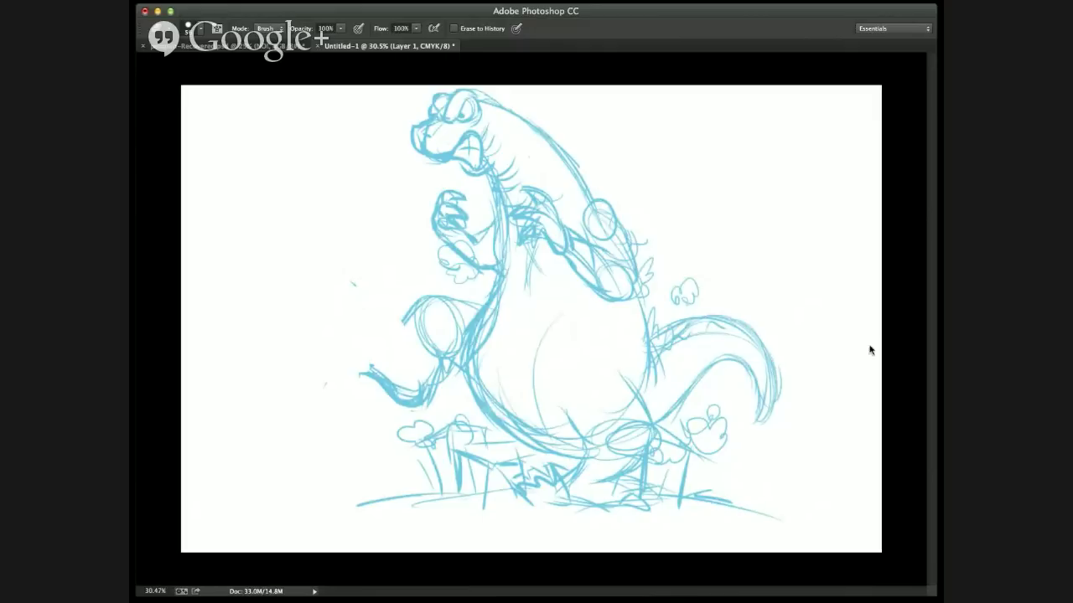
pyautogui.press('z')
pyautogui.click(408, 351)
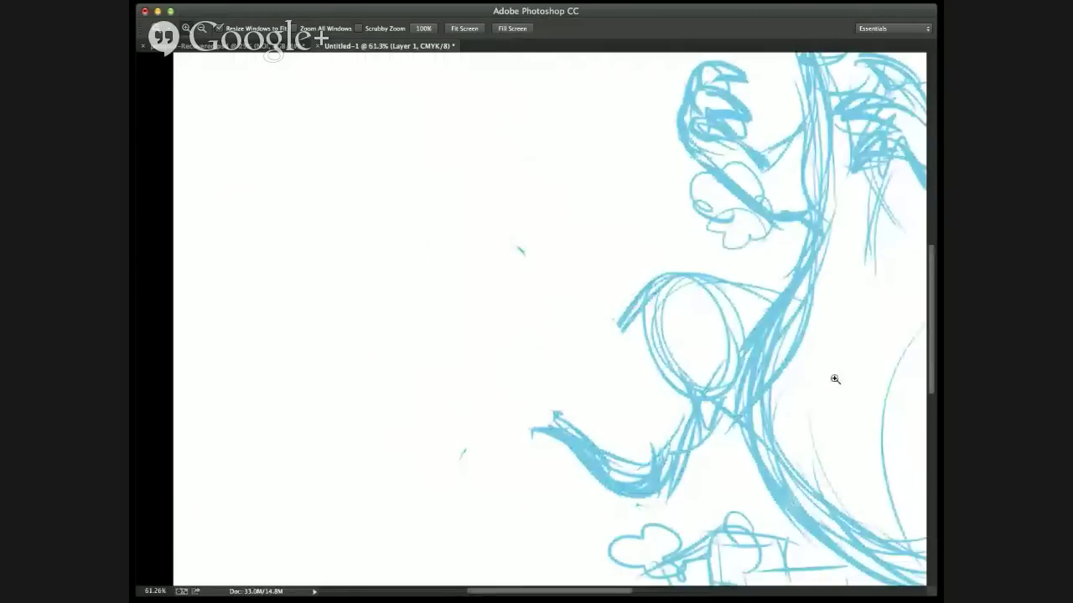
pyautogui.press('b')
pyautogui.moveTo(633, 396)
pyautogui.mouseDown()
pyautogui.moveTo(603, 363)
pyautogui.moveTo(591, 331)
pyautogui.mouseUp()
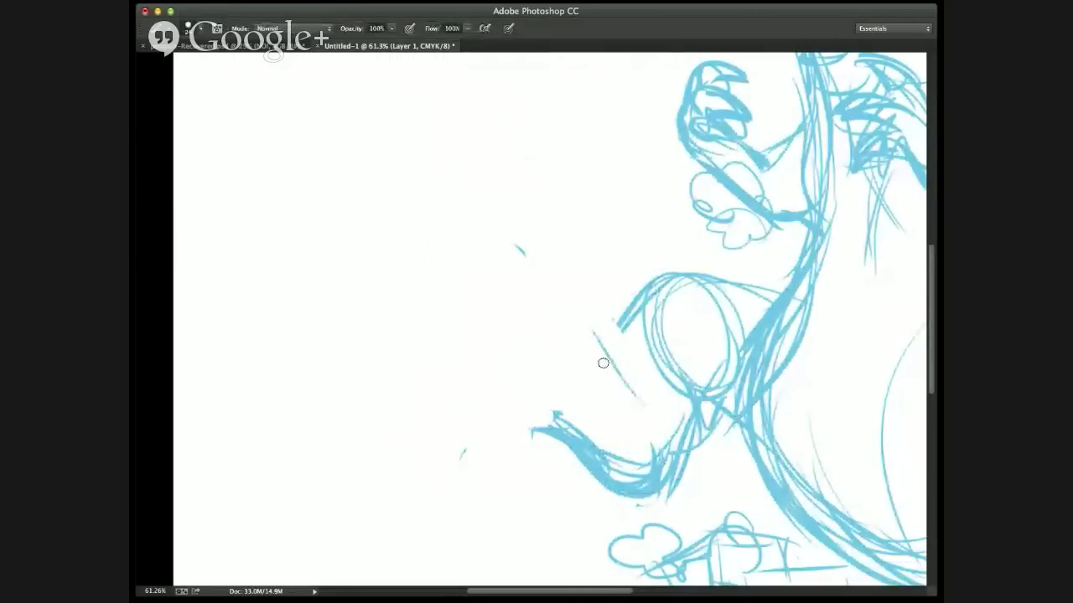
pyautogui.moveTo(616, 369)
pyautogui.mouseDown()
pyautogui.moveTo(602, 347)
pyautogui.moveTo(535, 331)
pyautogui.moveTo(555, 309)
pyautogui.moveTo(517, 340)
pyautogui.moveTo(507, 407)
pyautogui.moveTo(532, 428)
pyautogui.mouseUp()
pyautogui.moveTo(541, 351); pyautogui.dragTo(578, 410)
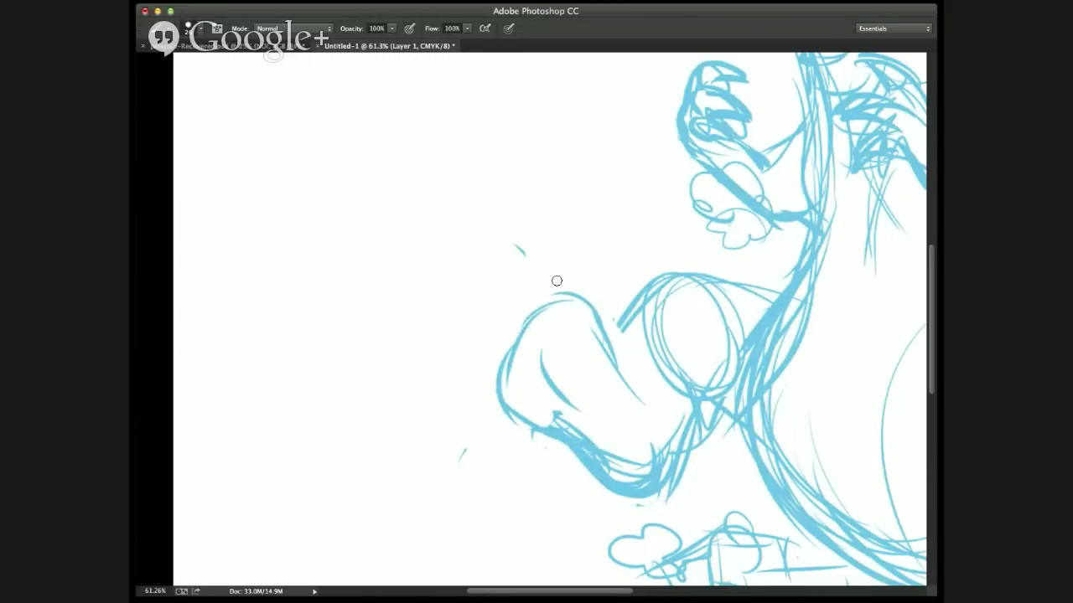
# - Draw three pointed claws on the monster's raised foot and separate the toes with curved lines down the sole
pyautogui.moveTo(576, 295)
pyautogui.mouseDown()
pyautogui.moveTo(538, 263)
pyautogui.moveTo(541, 302)
pyautogui.moveTo(482, 296)
pyautogui.moveTo(512, 336)
pyautogui.mouseUp()
pyautogui.moveTo(507, 349)
pyautogui.mouseDown()
pyautogui.moveTo(461, 356)
pyautogui.moveTo(484, 383)
pyautogui.mouseUp()
pyautogui.moveTo(545, 298); pyautogui.dragTo(563, 365)
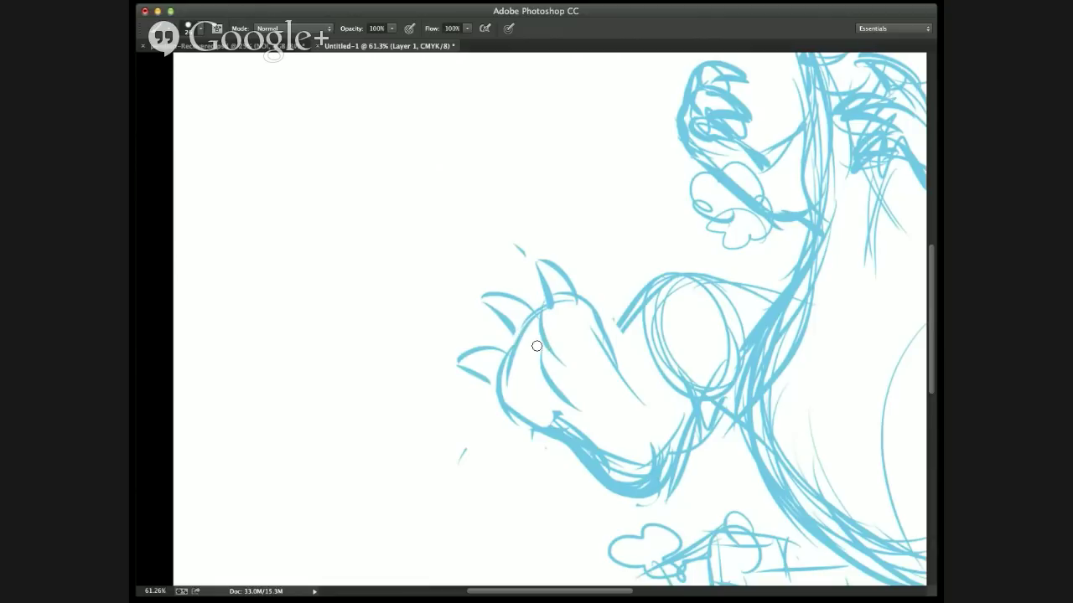
pyautogui.moveTo(508, 334)
pyautogui.mouseDown()
pyautogui.moveTo(533, 379)
pyautogui.moveTo(491, 377)
pyautogui.moveTo(504, 366)
pyautogui.moveTo(489, 380)
pyautogui.moveTo(492, 411)
pyautogui.moveTo(545, 402)
pyautogui.mouseUp()
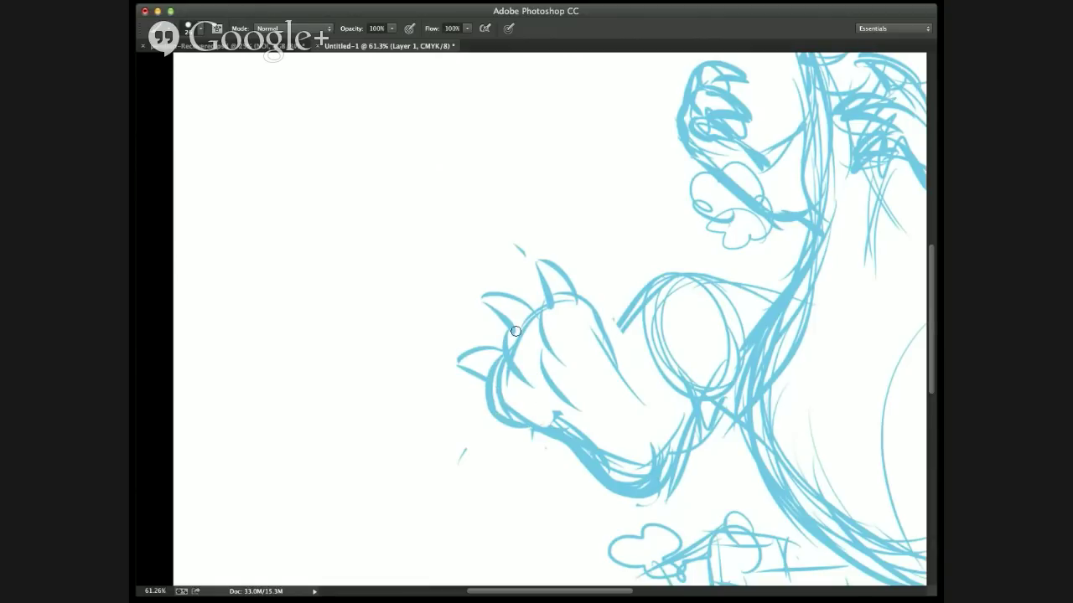
pyautogui.moveTo(545, 315)
pyautogui.mouseDown()
pyautogui.moveTo(507, 336)
pyautogui.moveTo(533, 390)
pyautogui.mouseUp()
pyautogui.moveTo(540, 316); pyautogui.dragTo(530, 348)
pyautogui.moveTo(550, 343); pyautogui.dragTo(575, 364)
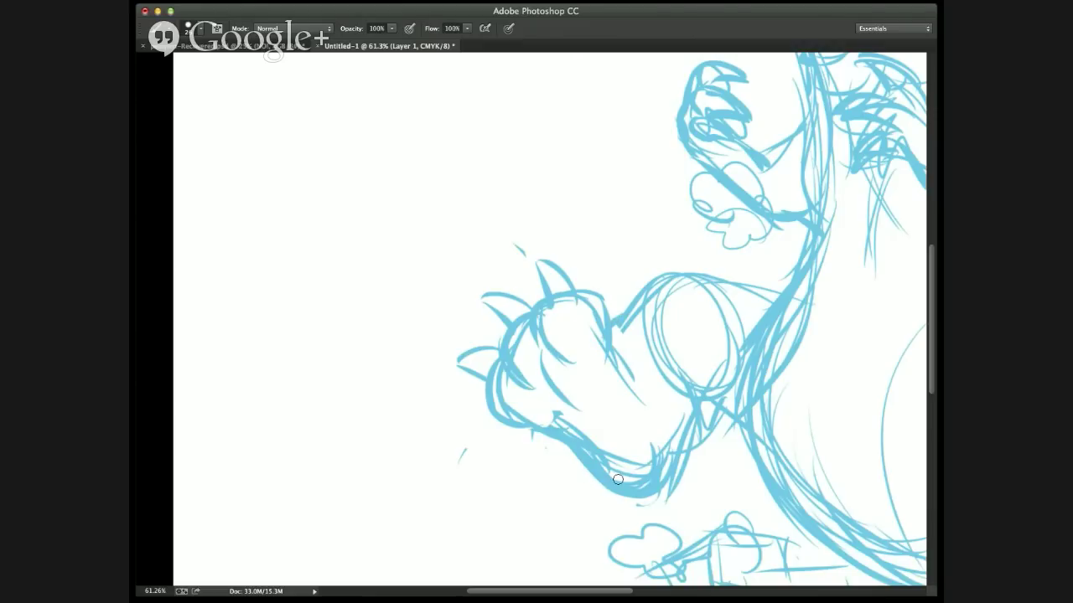
# - Reinforce the claws and sole outline of the monster's raised foot, and add curved strokes around its knee and thigh
pyautogui.moveTo(657, 270)
pyautogui.mouseDown()
pyautogui.moveTo(684, 288)
pyautogui.moveTo(690, 276)
pyautogui.moveTo(680, 318)
pyautogui.mouseUp()
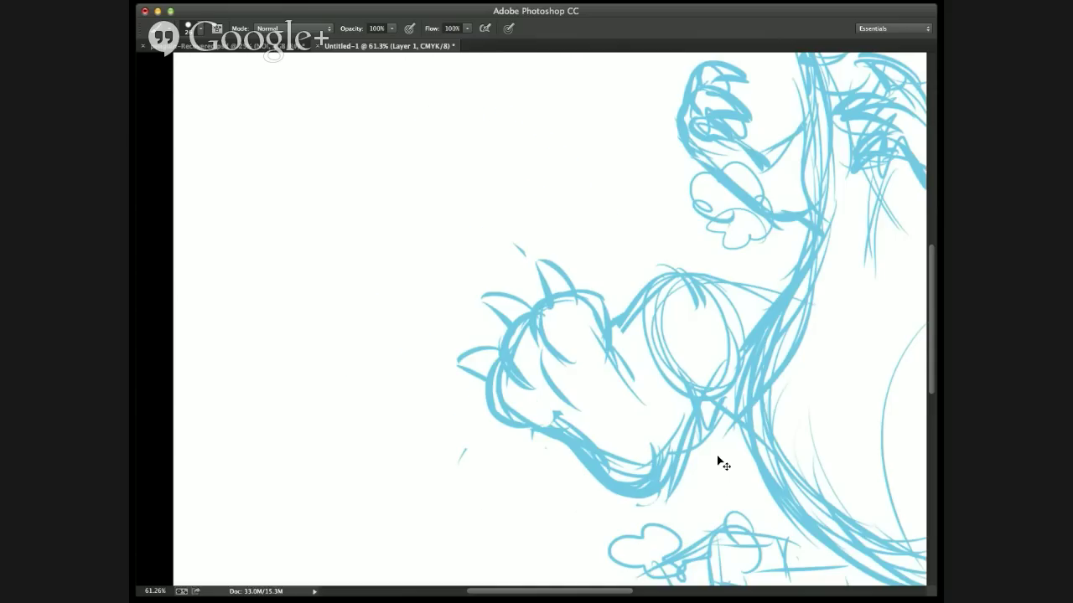
pyautogui.press('super+0')
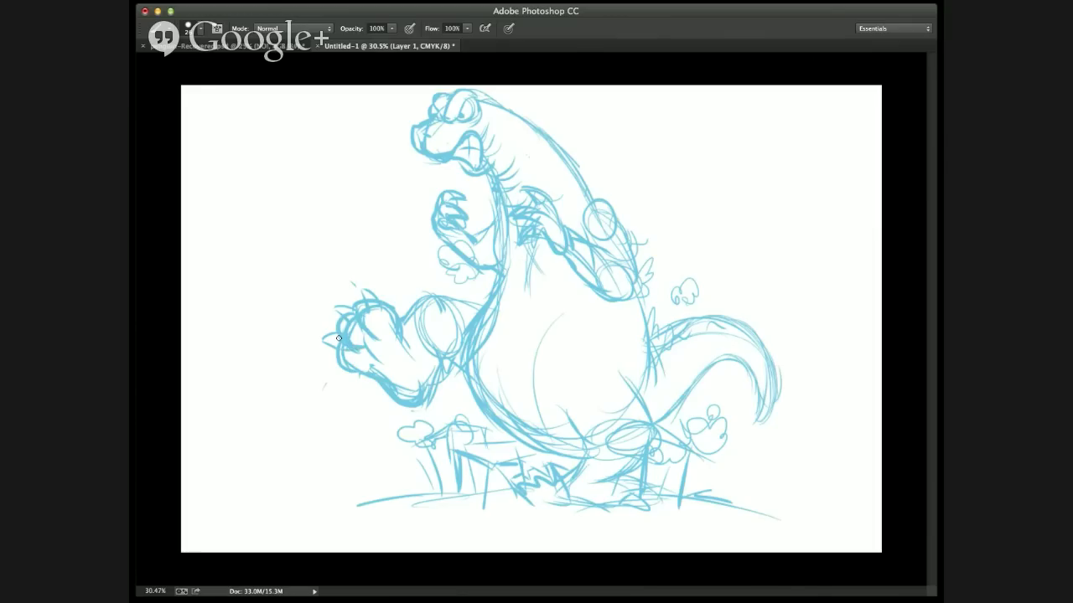
pyautogui.moveTo(338, 338)
pyautogui.mouseDown()
pyautogui.moveTo(340, 367)
pyautogui.moveTo(367, 294)
pyautogui.moveTo(377, 306)
pyautogui.moveTo(348, 297)
pyautogui.moveTo(363, 304)
pyautogui.moveTo(361, 289)
pyautogui.moveTo(330, 315)
pyautogui.moveTo(335, 358)
pyautogui.mouseUp()
pyautogui.moveTo(392, 338)
pyautogui.mouseDown()
pyautogui.moveTo(420, 374)
pyautogui.moveTo(397, 403)
pyautogui.mouseUp()
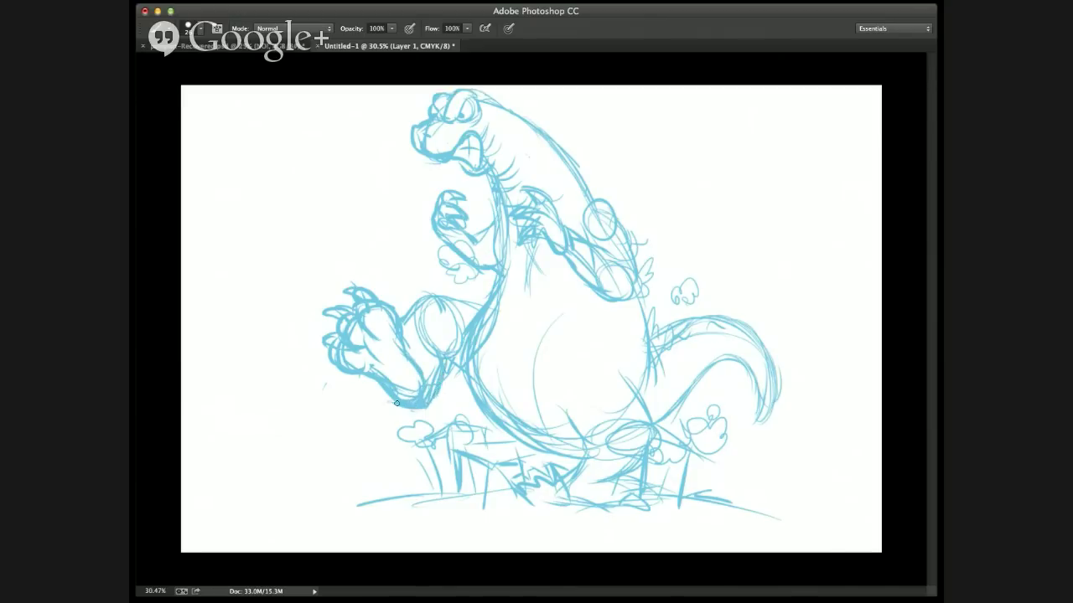
pyautogui.moveTo(436, 333); pyautogui.dragTo(443, 369)
pyautogui.moveTo(457, 343); pyautogui.dragTo(453, 373)
pyautogui.moveTo(483, 315); pyautogui.dragTo(412, 298)
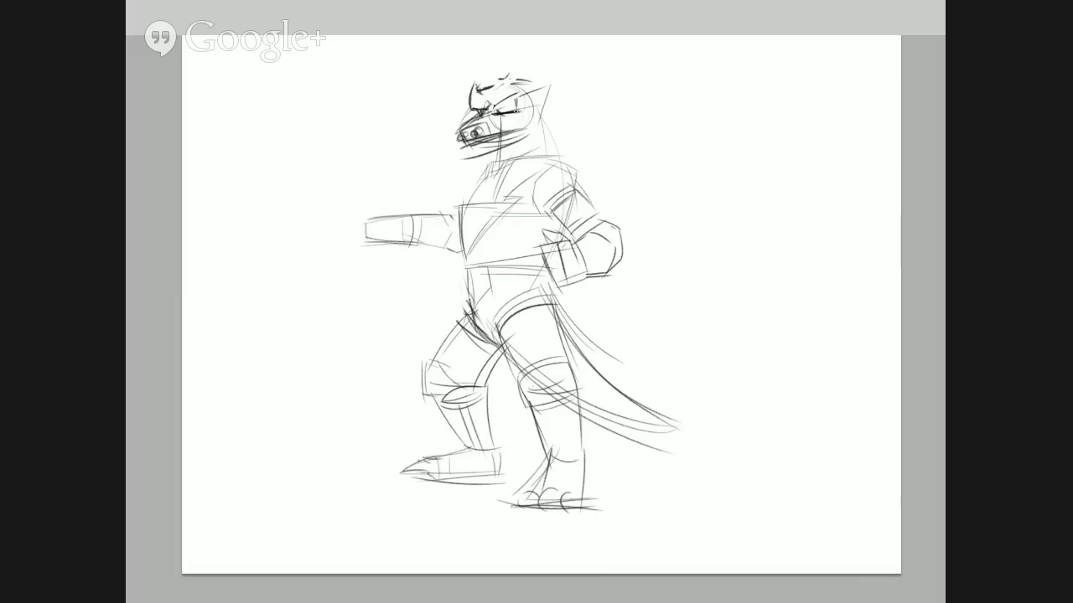
# - Sketch the pencil figure's eye area, and reinforce the blue monster's near elbow, forearm and upper back contour
pyautogui.moveTo(509, 94); pyautogui.dragTo(518, 110)
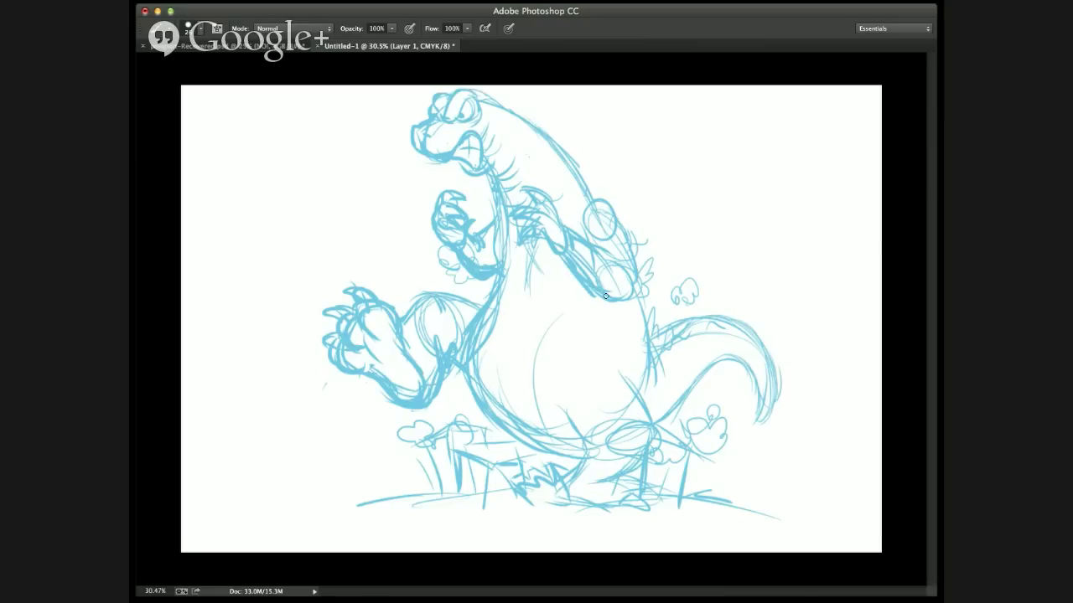
pyautogui.moveTo(605, 296)
pyautogui.mouseDown()
pyautogui.moveTo(623, 269)
pyautogui.moveTo(610, 302)
pyautogui.mouseUp()
pyautogui.moveTo(581, 268)
pyautogui.mouseDown()
pyautogui.moveTo(608, 249)
pyautogui.moveTo(624, 293)
pyautogui.mouseUp()
pyautogui.moveTo(589, 244)
pyautogui.mouseDown()
pyautogui.moveTo(613, 202)
pyautogui.moveTo(587, 201)
pyautogui.moveTo(619, 222)
pyautogui.moveTo(595, 199)
pyautogui.mouseUp()
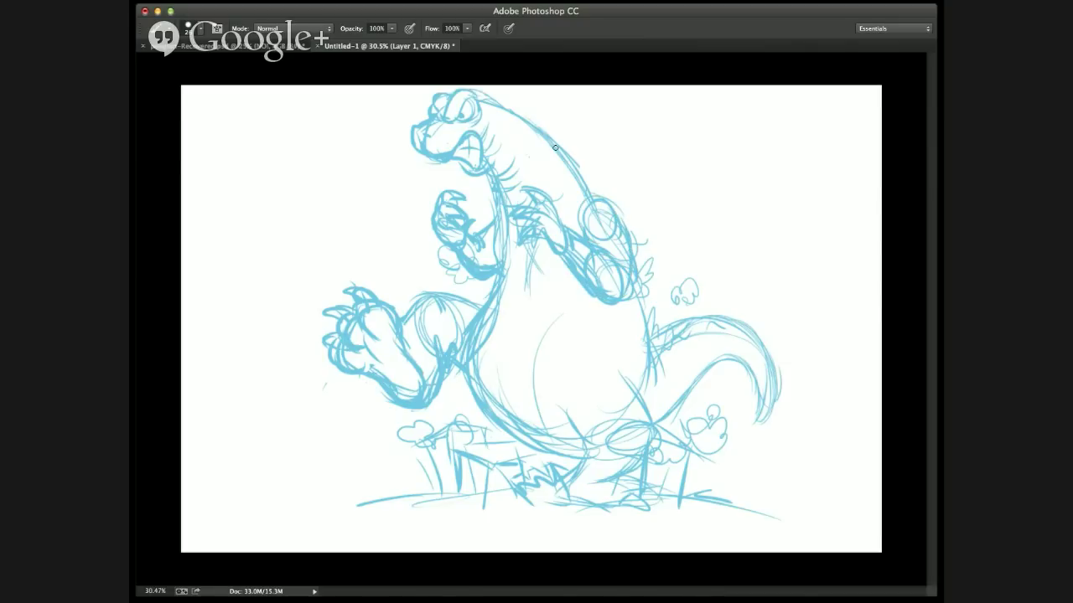
pyautogui.moveTo(555, 148); pyautogui.dragTo(600, 202)
# - Draw a rounded thigh contour on the monster's standing leg and long curved lines down its belly
pyautogui.moveTo(599, 344); pyautogui.dragTo(523, 423)
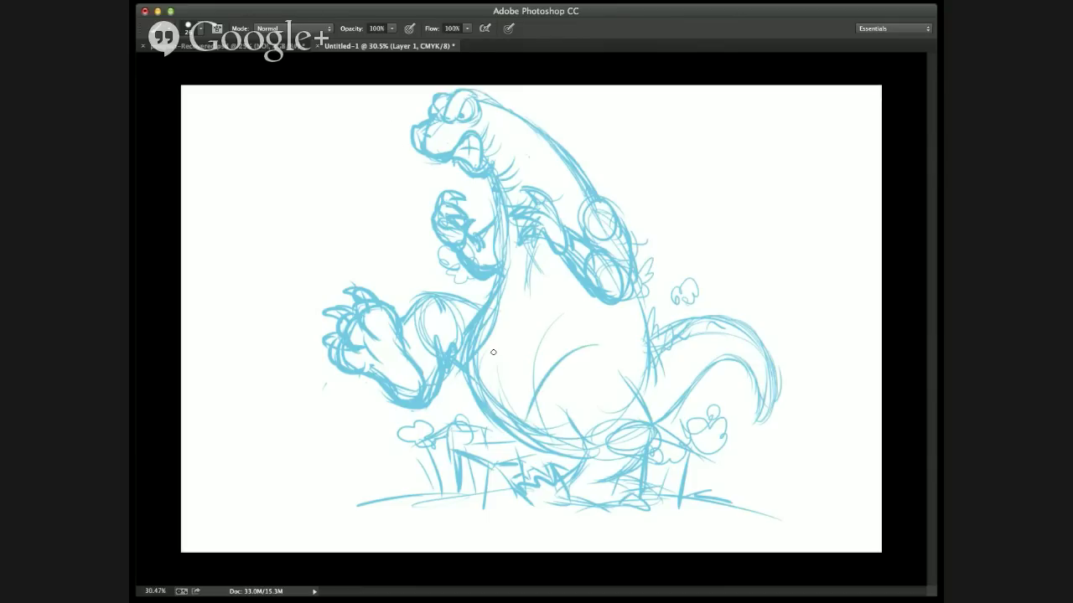
pyautogui.moveTo(506, 321); pyautogui.dragTo(490, 407)
pyautogui.moveTo(544, 270); pyautogui.dragTo(519, 401)
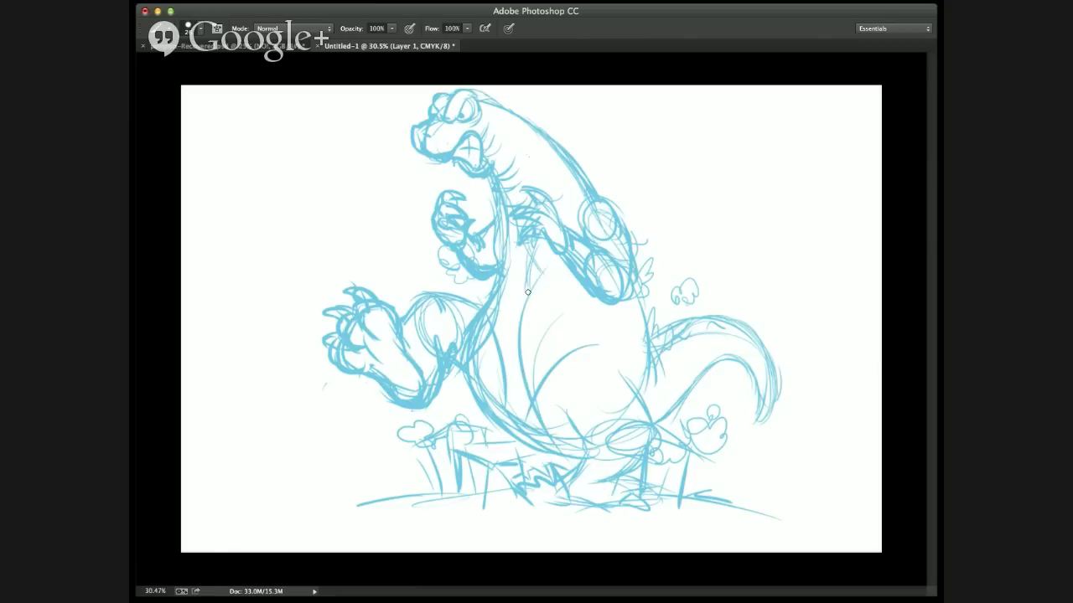
pyautogui.moveTo(528, 292); pyautogui.dragTo(543, 431)
pyautogui.moveTo(623, 346)
pyautogui.mouseDown()
pyautogui.moveTo(628, 402)
pyautogui.moveTo(551, 366)
pyautogui.mouseUp()
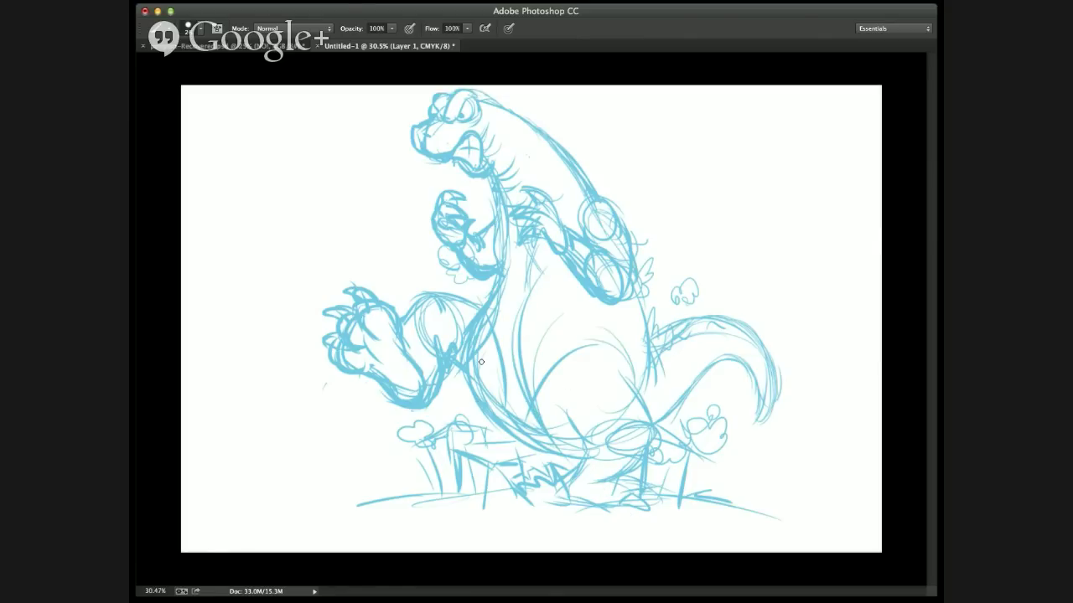
pyautogui.moveTo(463, 348); pyautogui.dragTo(551, 450)
# - Draw leaf-shaped spines down the monster's back and rows of small rounded scales along its tail
pyautogui.moveTo(612, 215); pyautogui.dragTo(573, 188)
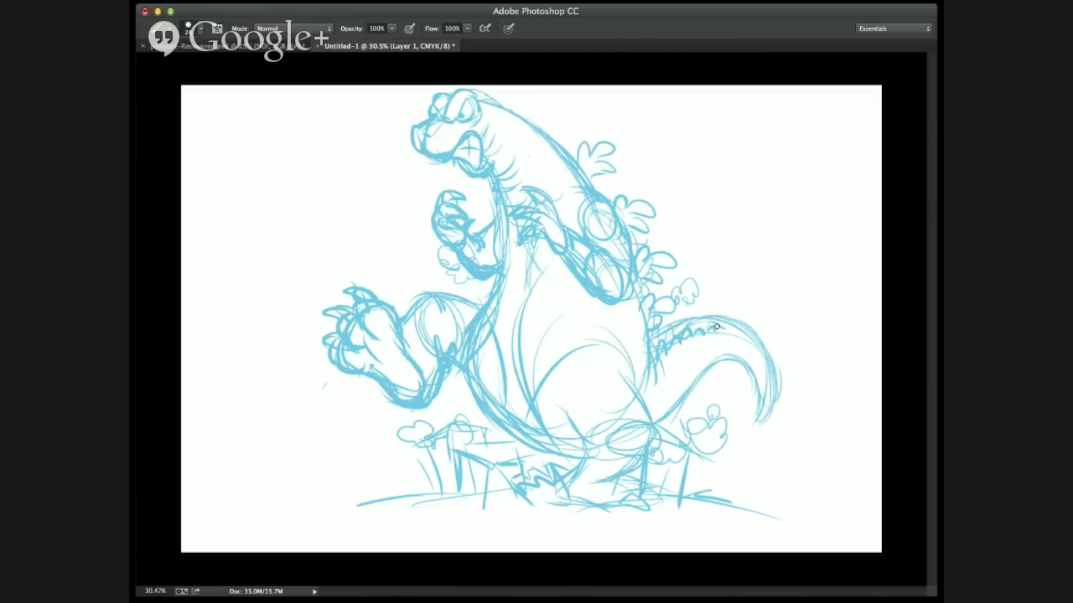
pyautogui.moveTo(668, 325)
pyautogui.mouseDown()
pyautogui.moveTo(733, 317)
pyautogui.moveTo(722, 334)
pyautogui.moveTo(756, 348)
pyautogui.moveTo(742, 334)
pyautogui.moveTo(750, 327)
pyautogui.moveTo(751, 338)
pyautogui.moveTo(741, 327)
pyautogui.moveTo(767, 368)
pyautogui.mouseUp()
pyautogui.moveTo(766, 368); pyautogui.dragTo(769, 394)
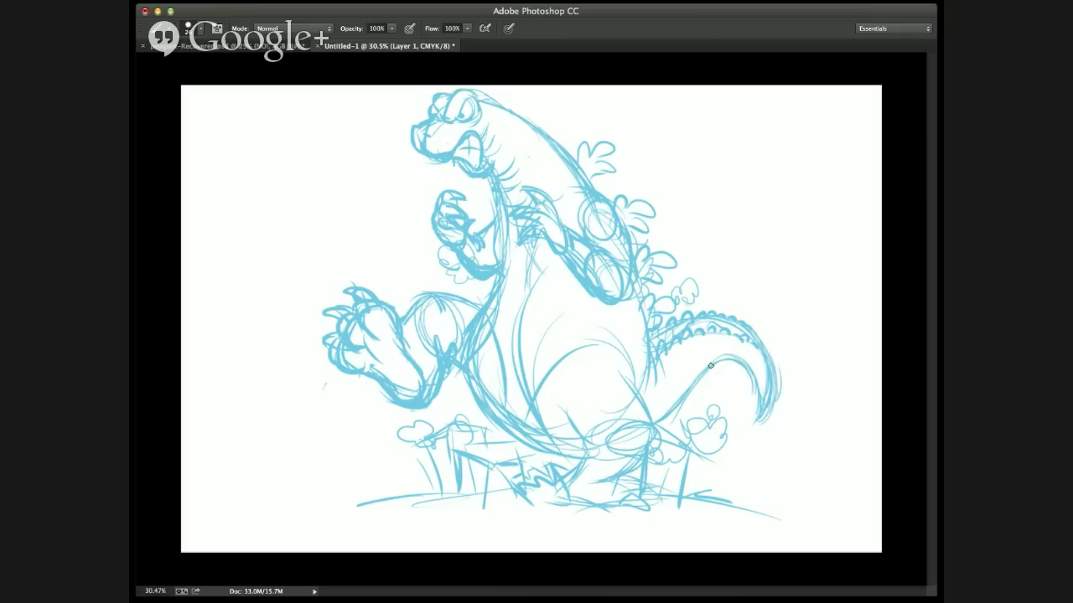
# - Reinforce the underside of the monster's tail and the knee and shin contours of its standing leg
pyautogui.moveTo(726, 362); pyautogui.dragTo(650, 425)
pyautogui.moveTo(627, 378)
pyautogui.mouseDown()
pyautogui.moveTo(652, 419)
pyautogui.moveTo(618, 444)
pyautogui.moveTo(561, 419)
pyautogui.moveTo(589, 444)
pyautogui.moveTo(562, 482)
pyautogui.mouseUp()
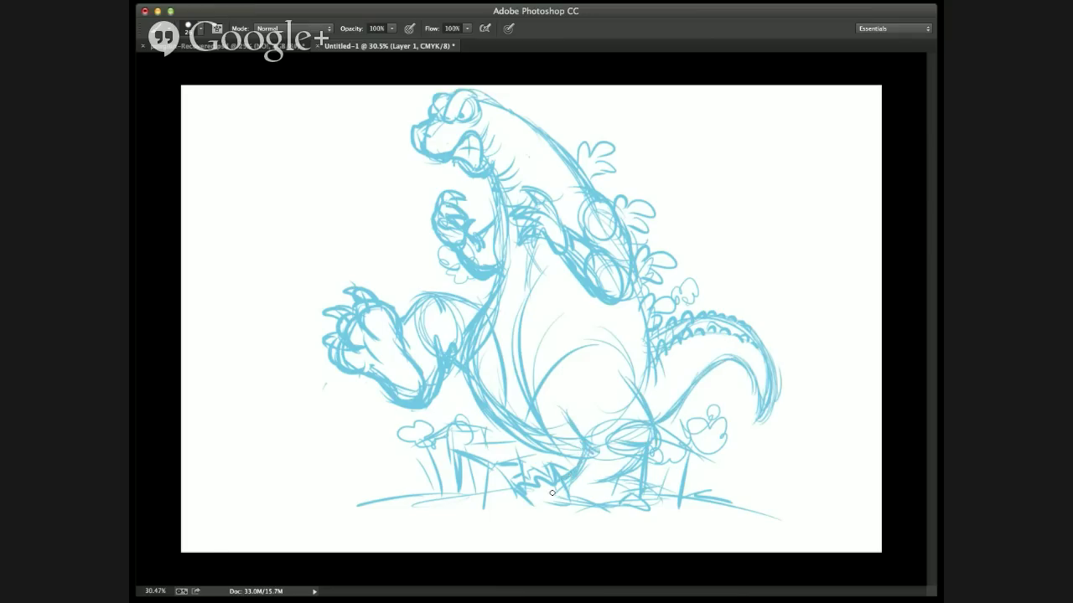
pyautogui.moveTo(639, 446); pyautogui.dragTo(620, 471)
pyautogui.moveTo(577, 439); pyautogui.dragTo(557, 432)
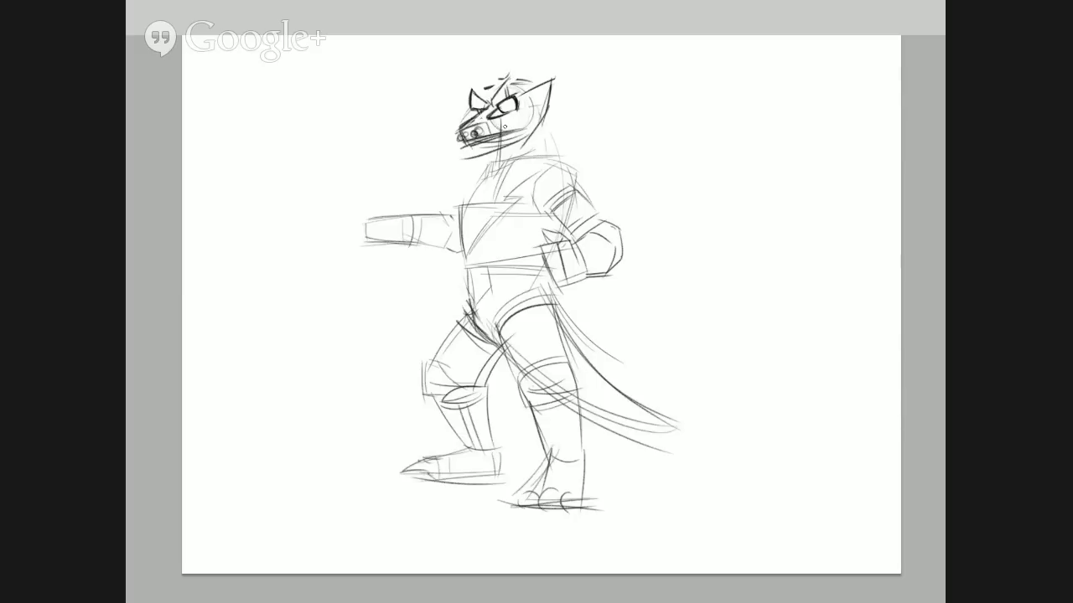
# - Define the pencil figure's angry eyes and muzzle, and add rounded pads to the monster's raised foot
pyautogui.moveTo(496, 133); pyautogui.dragTo(525, 121)
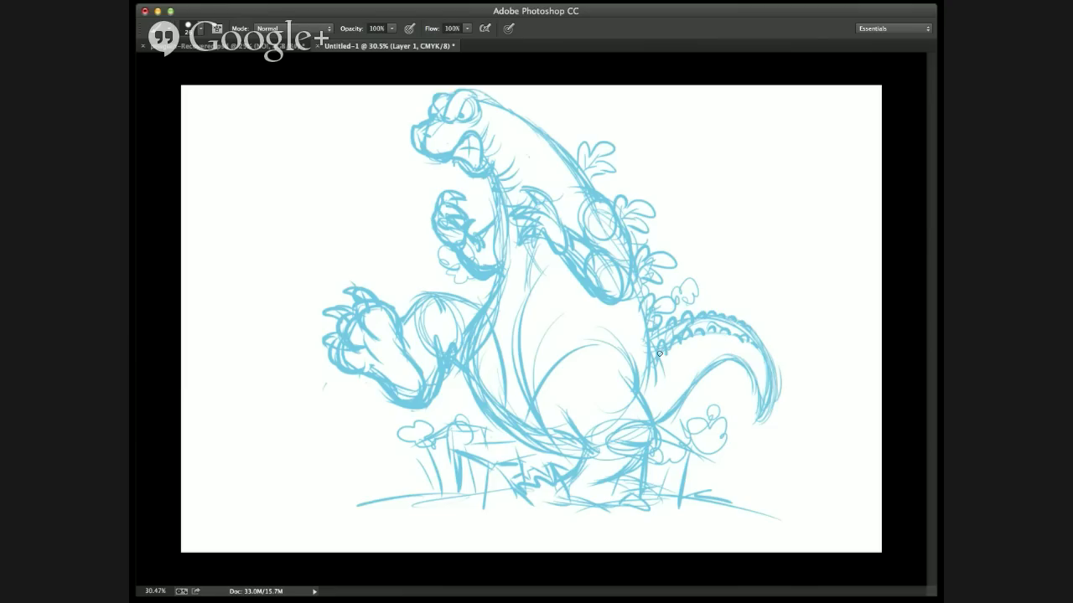
pyautogui.moveTo(331, 335)
pyautogui.mouseDown()
pyautogui.moveTo(306, 337)
pyautogui.moveTo(310, 347)
pyautogui.moveTo(333, 337)
pyautogui.mouseUp()
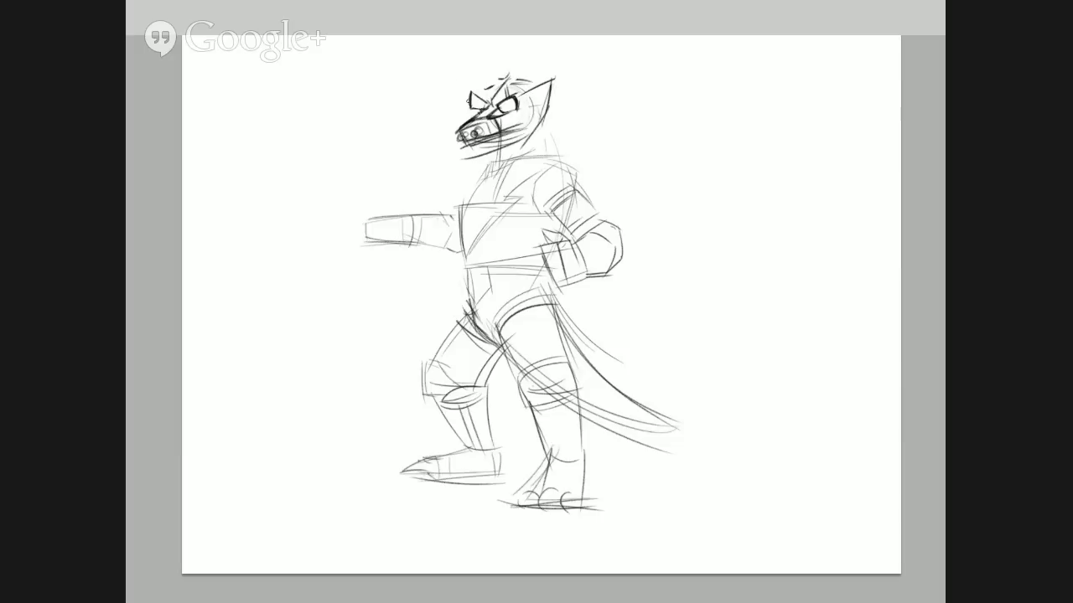
pyautogui.moveTo(471, 94); pyautogui.dragTo(479, 89)
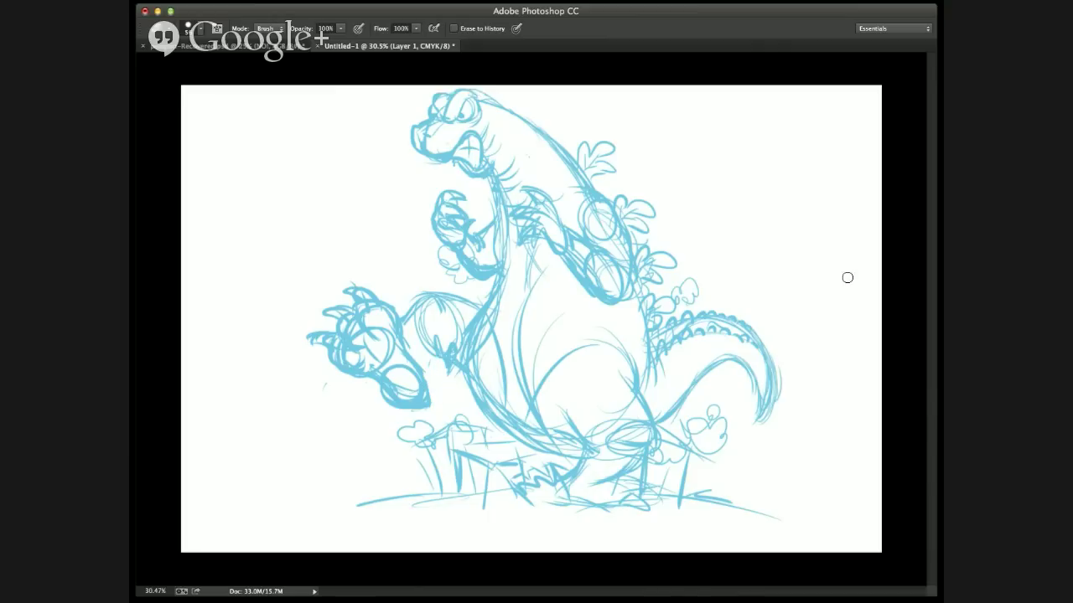
# - Strengthen the roof of the ruined building below the raised foot, and add jagged teeth and dark eye shading to the pencil figure
pyautogui.press('b')
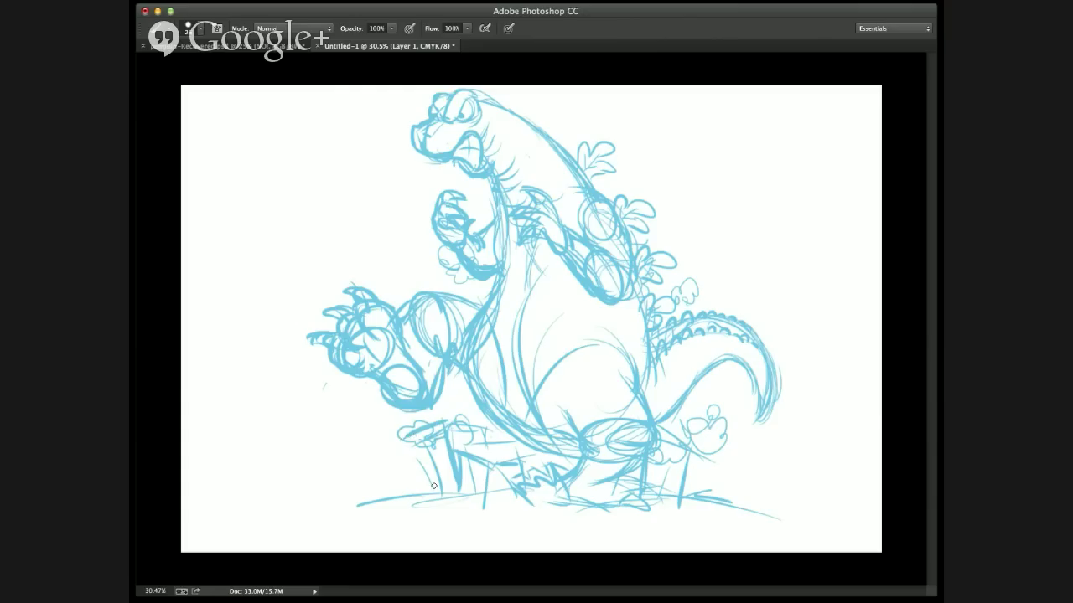
pyautogui.moveTo(434, 439)
pyautogui.mouseDown()
pyautogui.moveTo(414, 494)
pyautogui.moveTo(481, 417)
pyautogui.mouseUp()
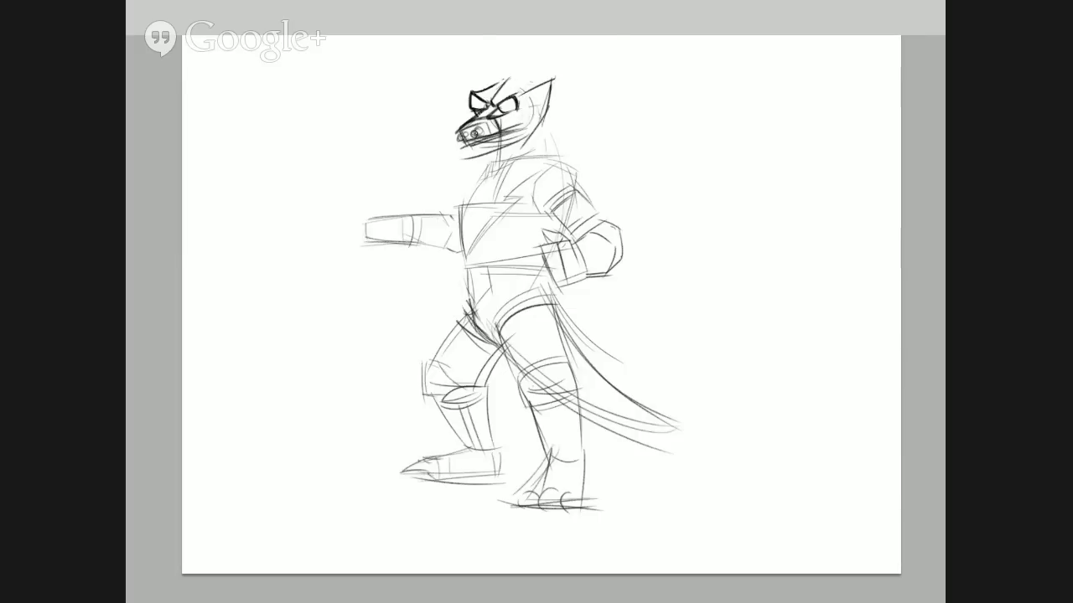
pyautogui.moveTo(474, 140); pyautogui.dragTo(475, 149)
pyautogui.moveTo(514, 112); pyautogui.dragTo(520, 130)
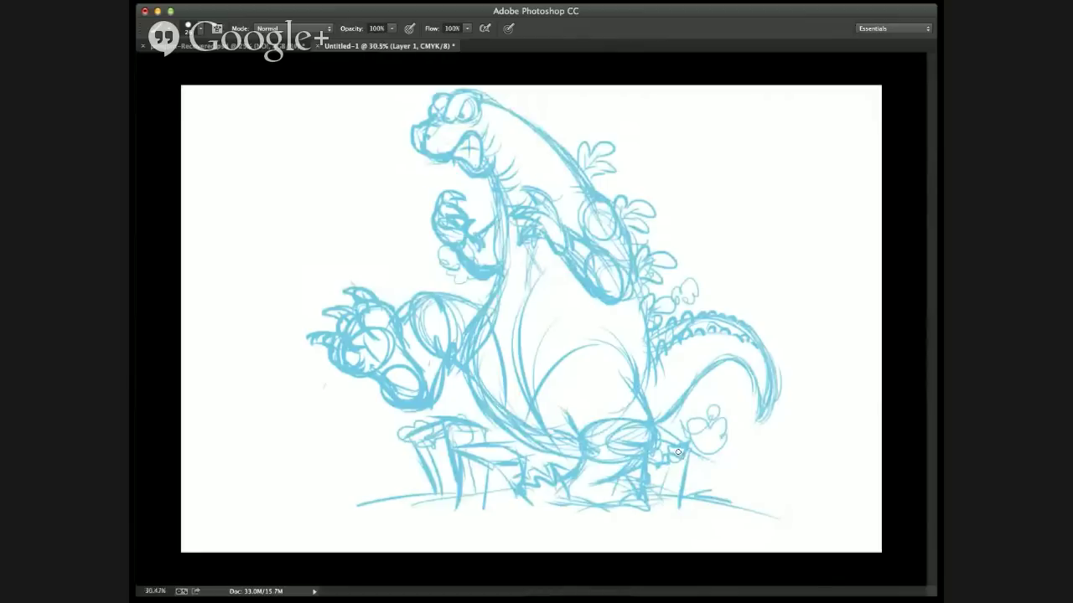
# - Define the ruined buildings on both sides of the standing foot with firmer walls, vertical shading strokes and window lines
pyautogui.moveTo(694, 447)
pyautogui.mouseDown()
pyautogui.moveTo(675, 506)
pyautogui.moveTo(660, 439)
pyautogui.mouseUp()
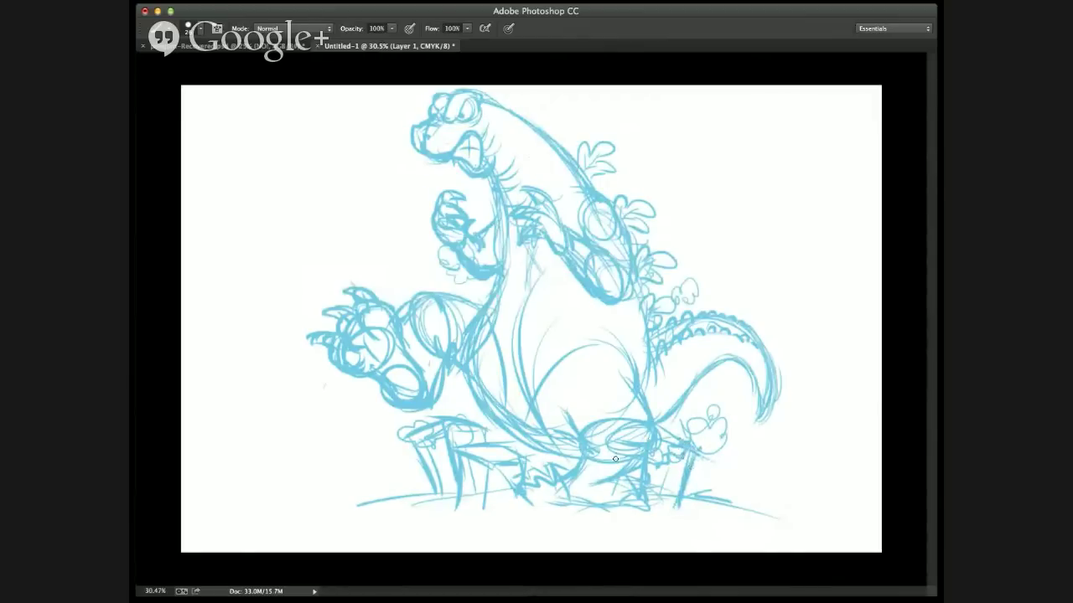
pyautogui.moveTo(457, 446)
pyautogui.mouseDown()
pyautogui.moveTo(452, 484)
pyautogui.moveTo(428, 448)
pyautogui.moveTo(441, 502)
pyautogui.mouseUp()
pyautogui.moveTo(466, 457); pyautogui.dragTo(482, 513)
pyautogui.moveTo(496, 471)
pyautogui.mouseDown()
pyautogui.moveTo(501, 508)
pyautogui.moveTo(514, 503)
pyautogui.mouseUp()
pyautogui.moveTo(440, 448)
pyautogui.mouseDown()
pyautogui.moveTo(446, 475)
pyautogui.moveTo(432, 471)
pyautogui.mouseUp()
pyautogui.moveTo(455, 429)
pyautogui.mouseDown()
pyautogui.moveTo(463, 444)
pyautogui.moveTo(479, 444)
pyautogui.mouseUp()
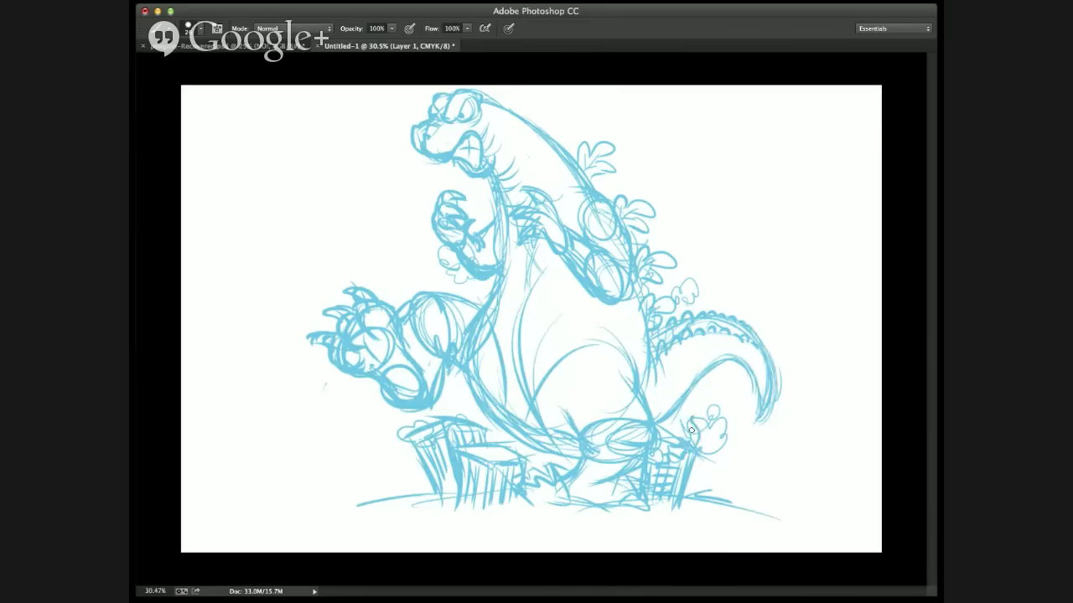
# - Sketch small flame-like wisps and broken edges on top of the ruined buildings
pyautogui.moveTo(691, 430); pyautogui.dragTo(676, 446)
pyautogui.moveTo(498, 444)
pyautogui.mouseDown()
pyautogui.moveTo(493, 425)
pyautogui.moveTo(481, 458)
pyautogui.mouseUp()
pyautogui.moveTo(469, 416); pyautogui.dragTo(466, 408)
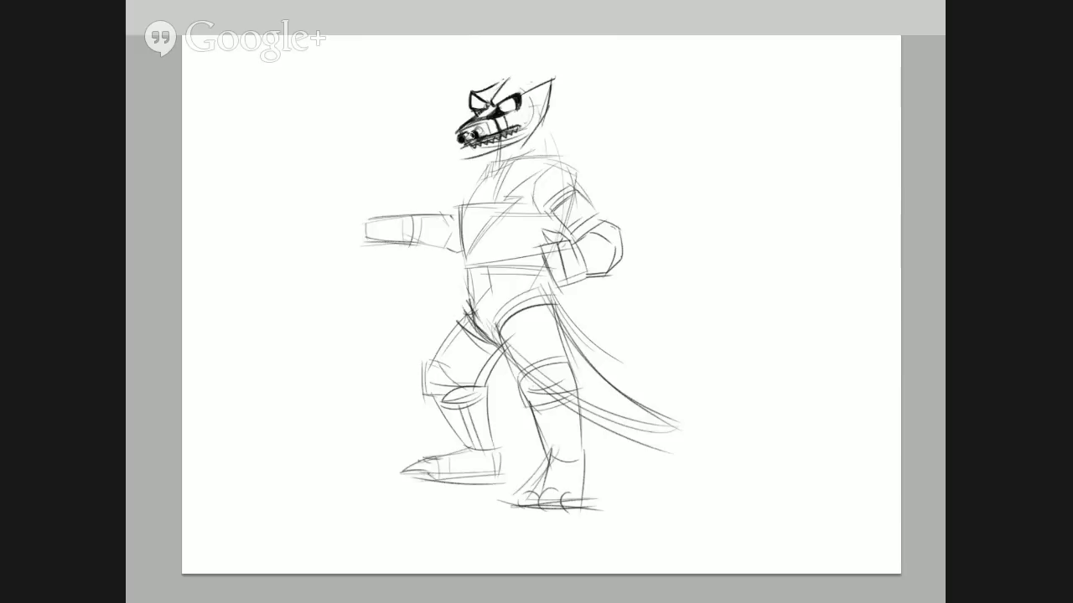
pyautogui.moveTo(463, 403); pyautogui.dragTo(457, 419)
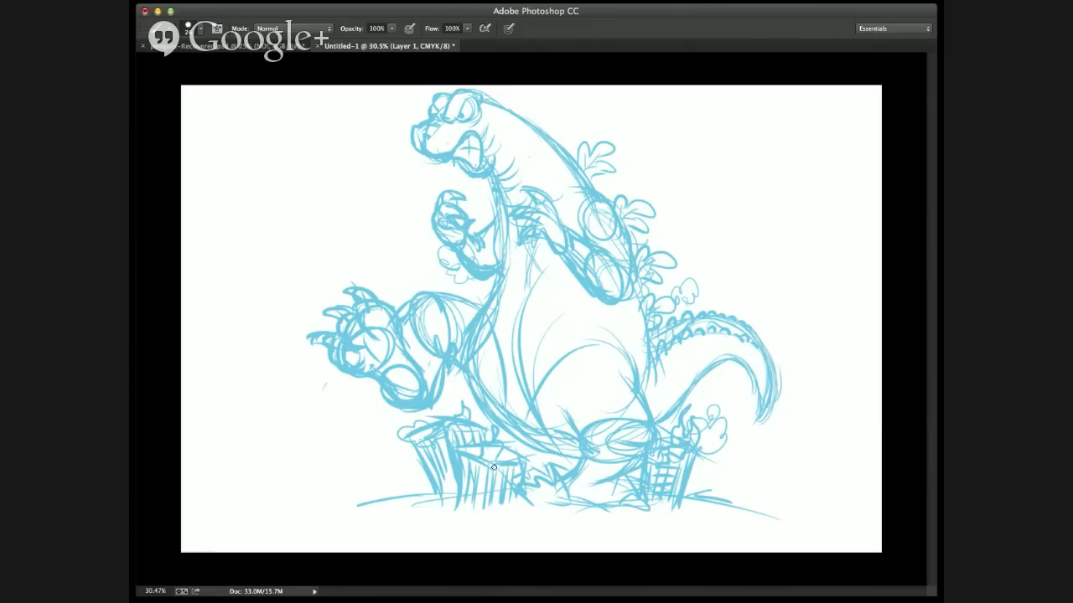
# - Reinforce the monster's raised leg and hip, darken the pencil figure's nostril, and add another spine on the monster's upper back
pyautogui.moveTo(458, 365); pyautogui.dragTo(473, 407)
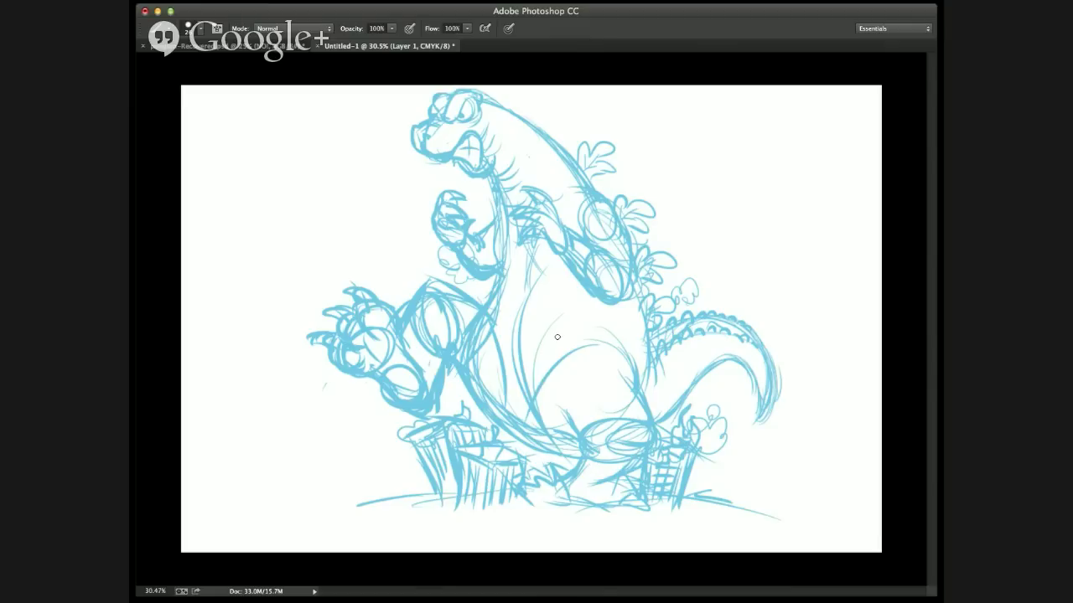
pyautogui.moveTo(633, 388); pyautogui.dragTo(634, 373)
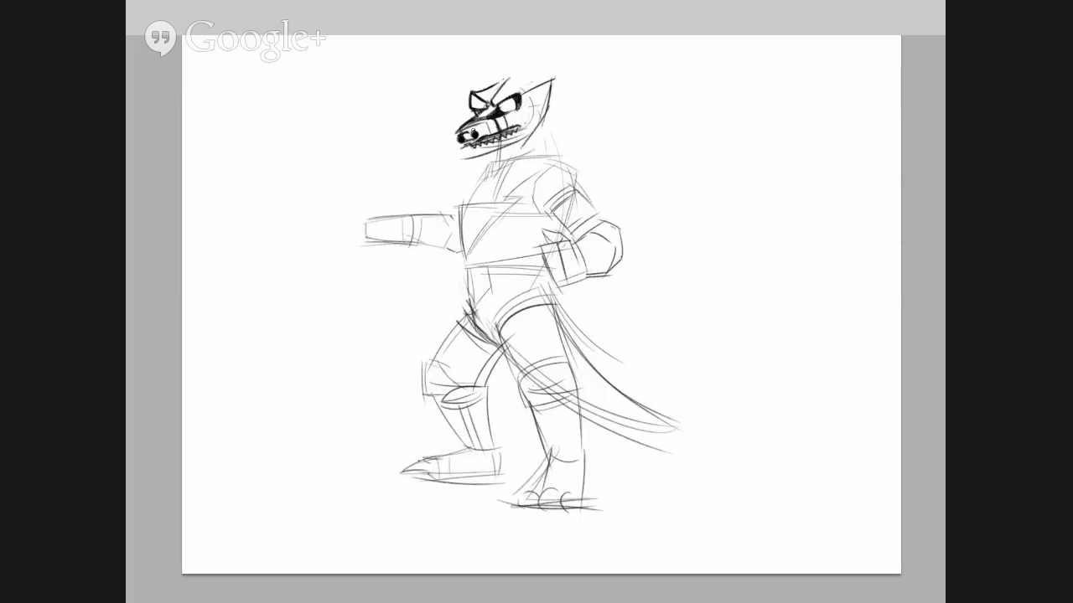
pyautogui.moveTo(469, 129); pyautogui.dragTo(484, 131)
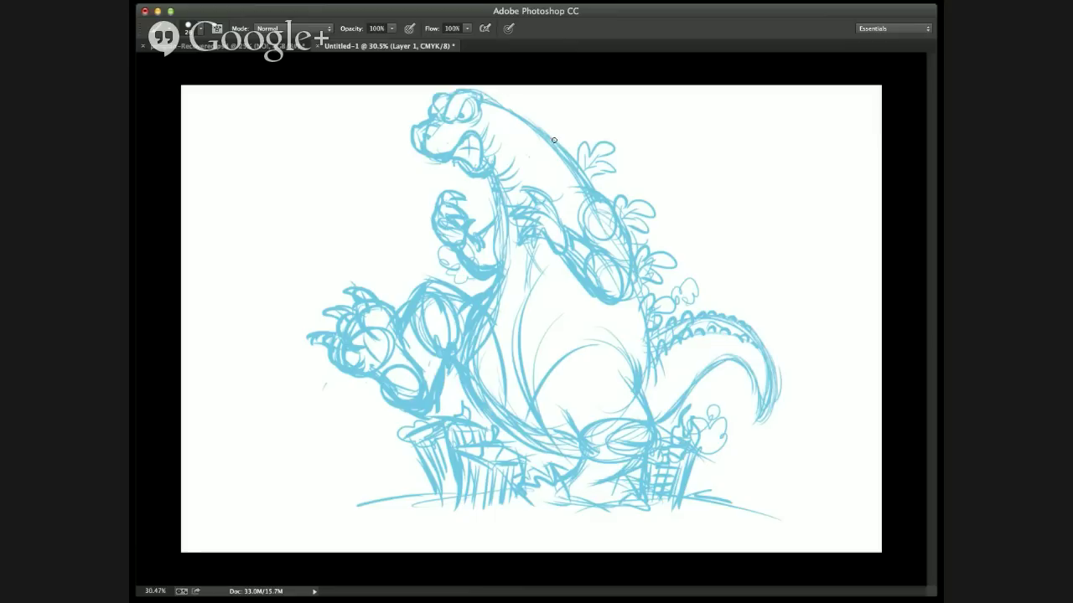
pyautogui.moveTo(555, 141)
pyautogui.mouseDown()
pyautogui.moveTo(559, 119)
pyautogui.moveTo(562, 148)
pyautogui.mouseUp()
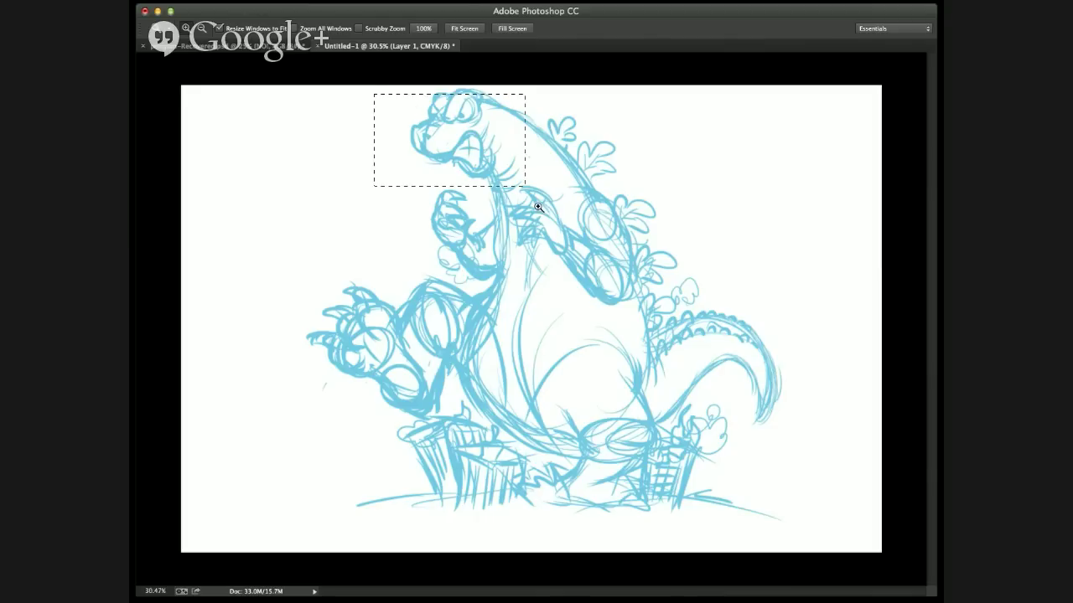
# - Thicken the lower outline of the monster's snout and upper lip in a close-up of its head
pyautogui.click(538, 207)
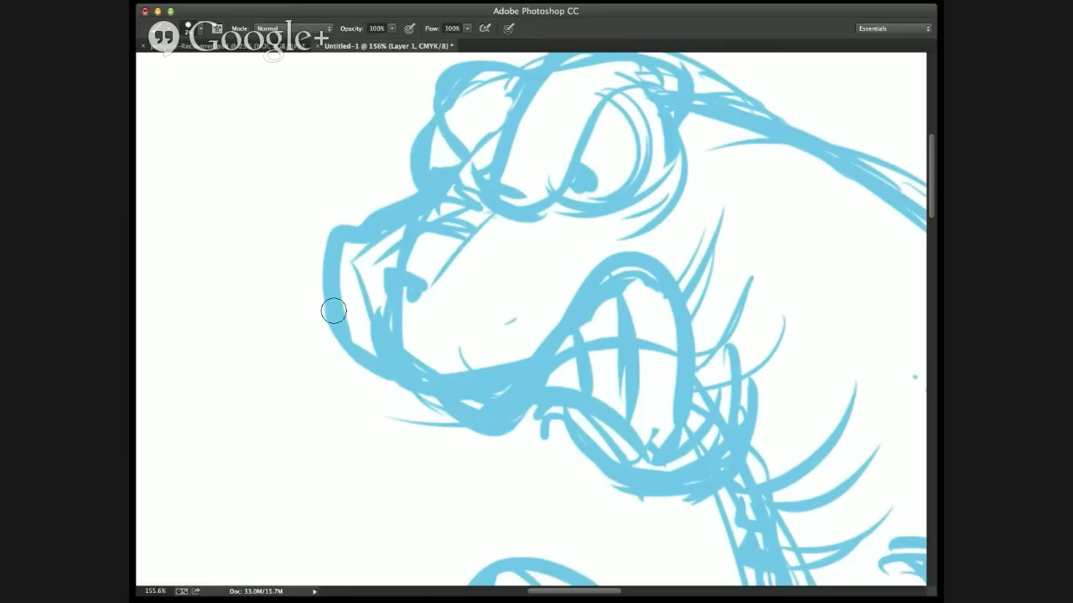
pyautogui.moveTo(333, 309)
pyautogui.mouseDown()
pyautogui.moveTo(362, 386)
pyautogui.moveTo(393, 385)
pyautogui.moveTo(400, 365)
pyautogui.moveTo(451, 414)
pyautogui.mouseUp()
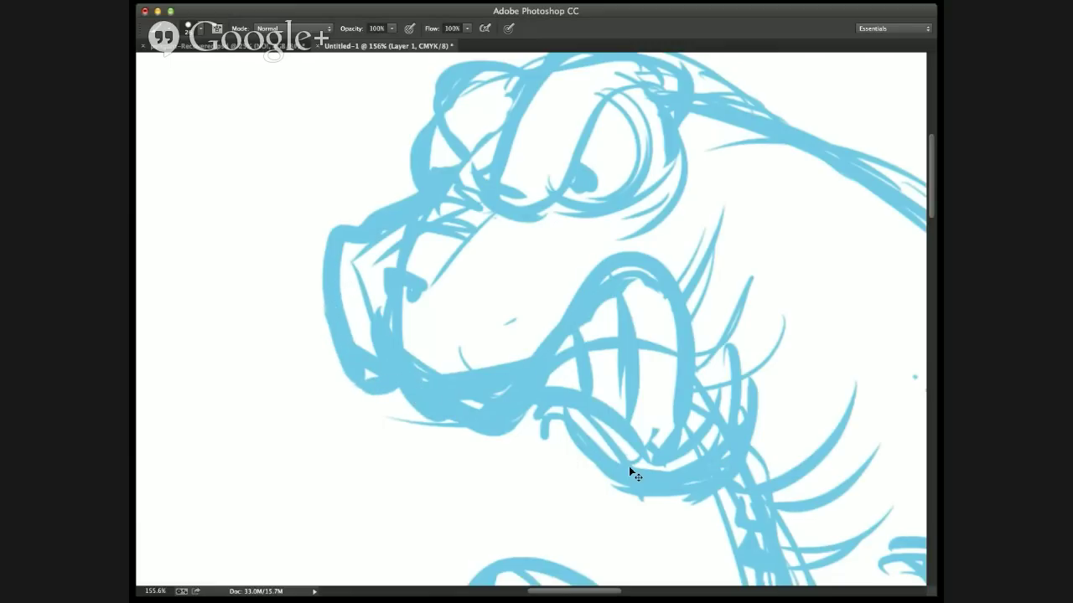
pyautogui.press('super+0')
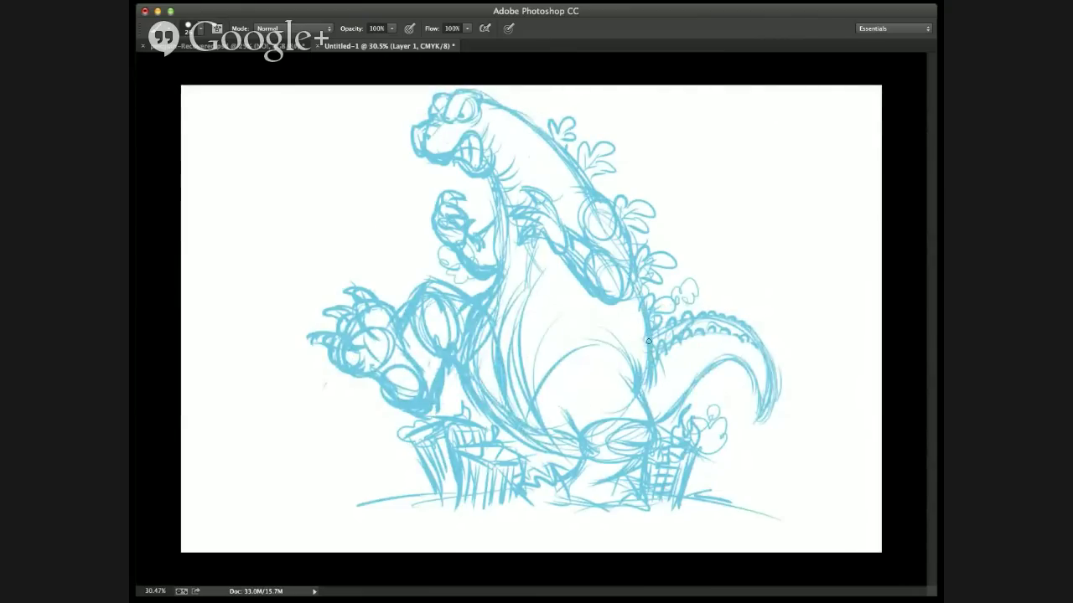
# - Reinforce the monster's lower back and tail contours, and add ground strokes beneath its standing foot
pyautogui.moveTo(649, 341); pyautogui.dragTo(657, 377)
pyautogui.moveTo(655, 421)
pyautogui.mouseDown()
pyautogui.moveTo(689, 391)
pyautogui.moveTo(748, 372)
pyautogui.moveTo(755, 413)
pyautogui.moveTo(765, 355)
pyautogui.mouseUp()
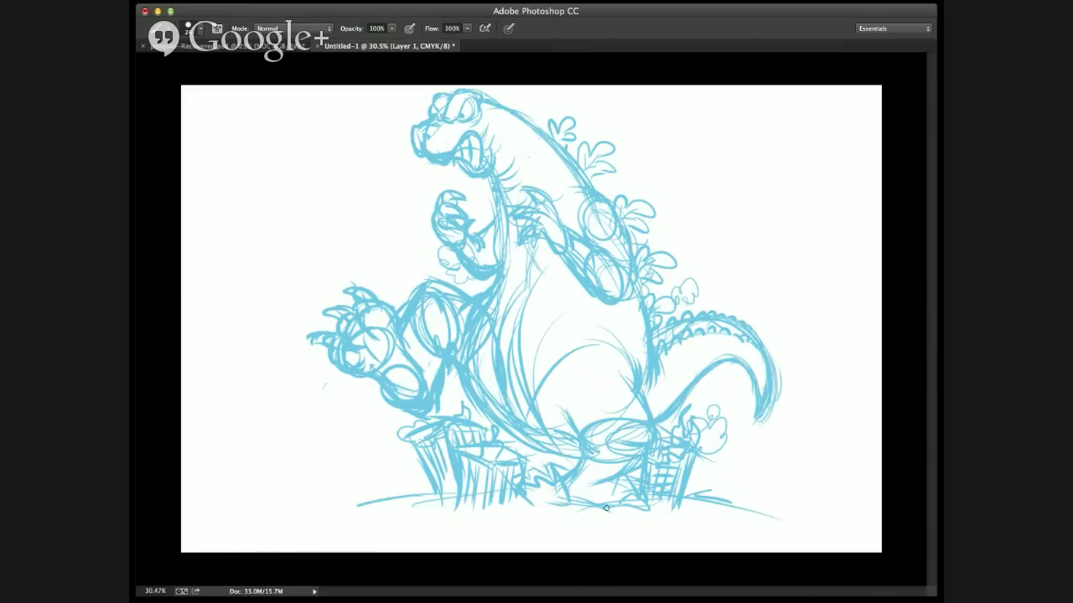
pyautogui.moveTo(607, 508)
pyautogui.mouseDown()
pyautogui.moveTo(570, 491)
pyautogui.moveTo(560, 507)
pyautogui.moveTo(605, 505)
pyautogui.moveTo(608, 515)
pyautogui.moveTo(539, 513)
pyautogui.mouseUp()
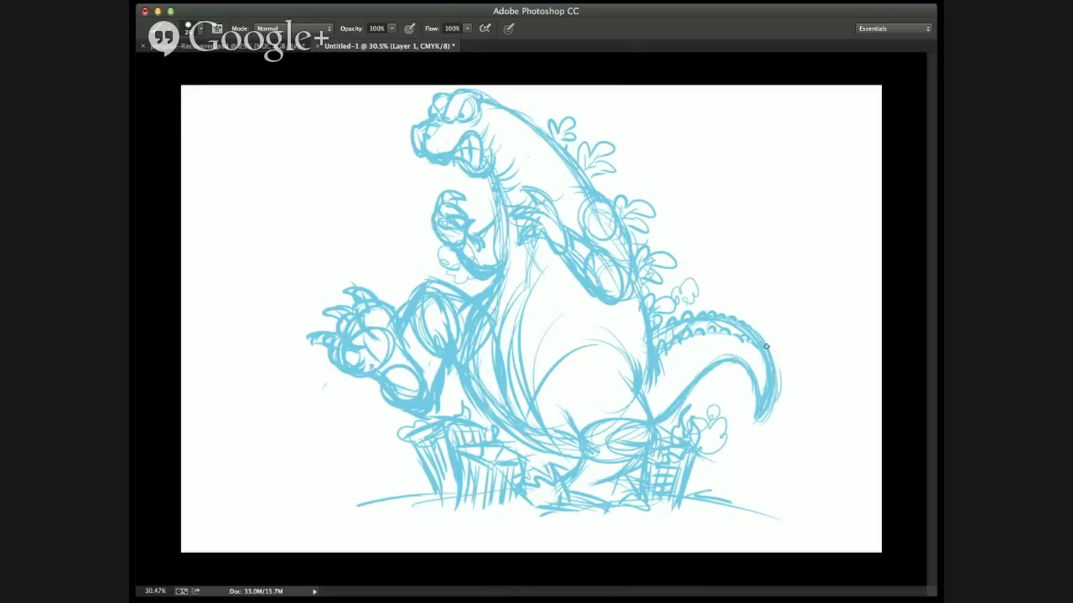
pyautogui.moveTo(757, 396); pyautogui.dragTo(753, 370)
# - Darken the palm and claws of the monster's near hand and redraw its wrist line in a close-up
pyautogui.press('z')
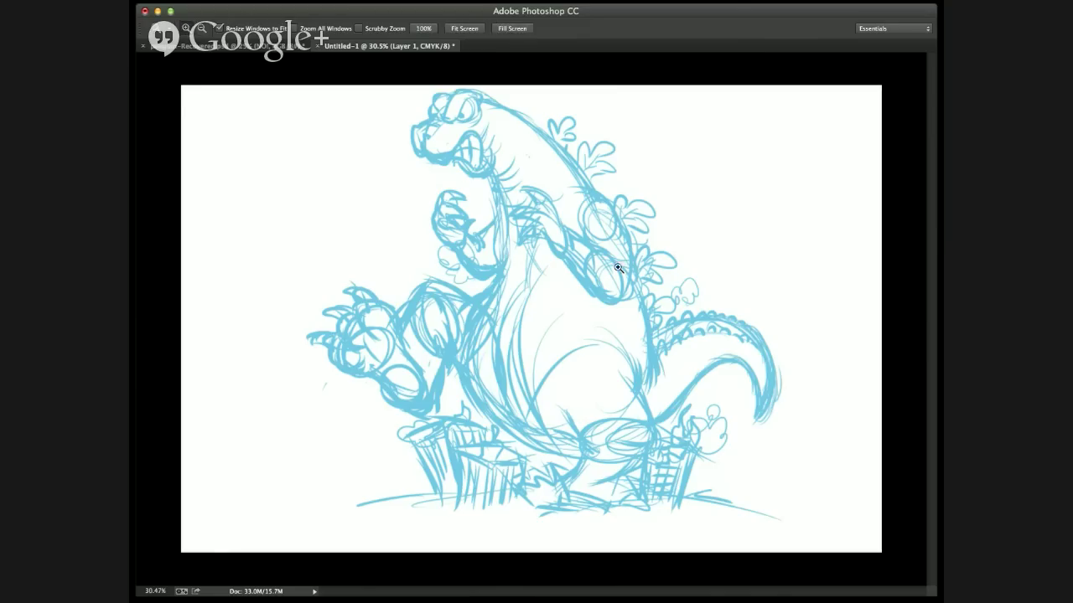
pyautogui.moveTo(457, 149); pyautogui.dragTo(609, 315)
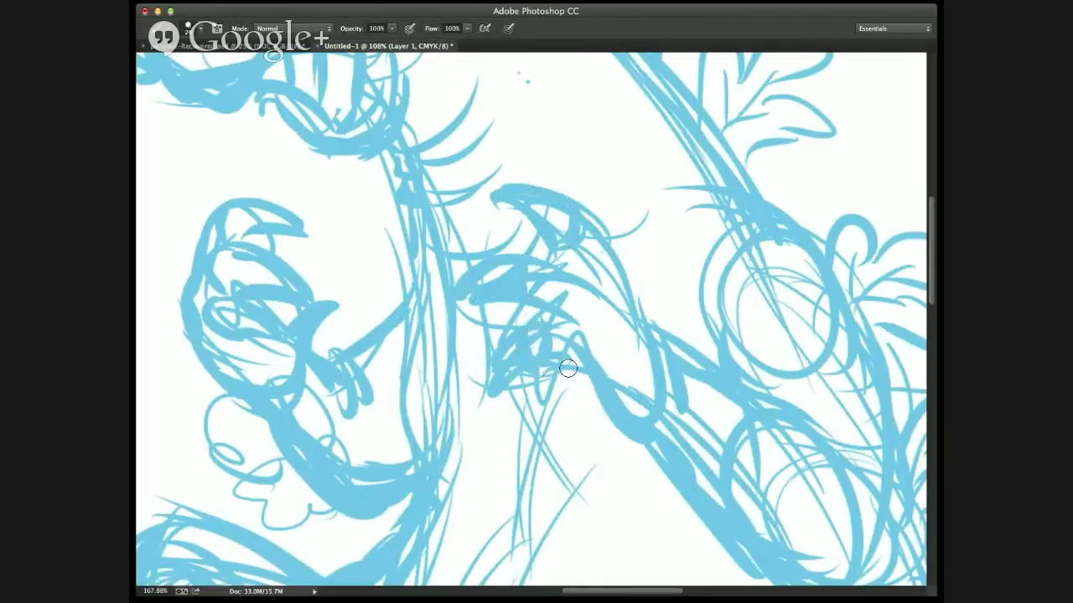
pyautogui.moveTo(538, 311); pyautogui.dragTo(515, 326)
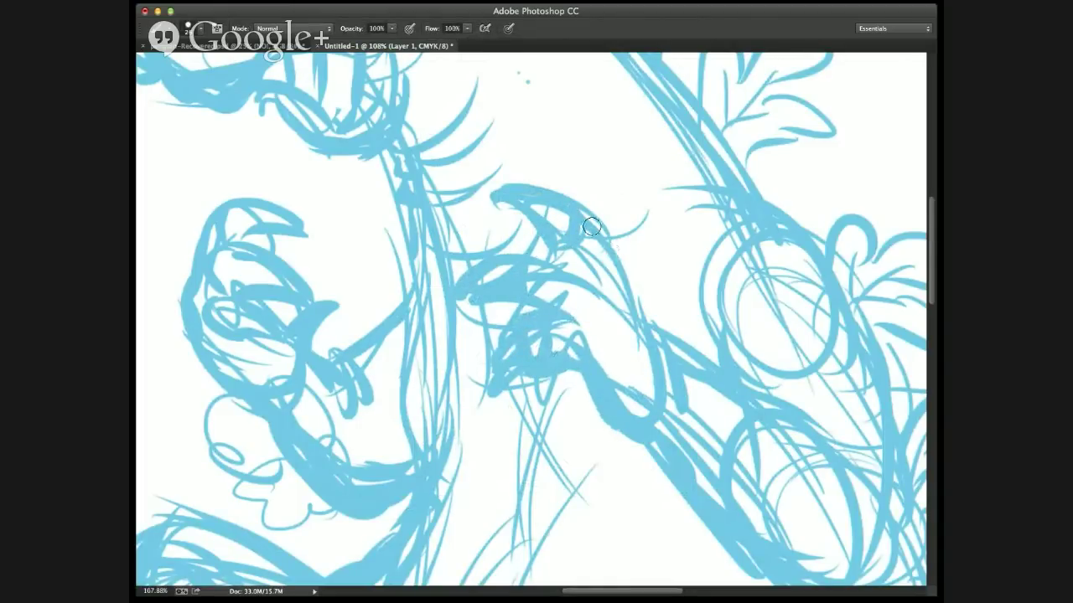
pyautogui.moveTo(591, 226)
pyautogui.mouseDown()
pyautogui.moveTo(653, 336)
pyautogui.moveTo(658, 403)
pyautogui.mouseUp()
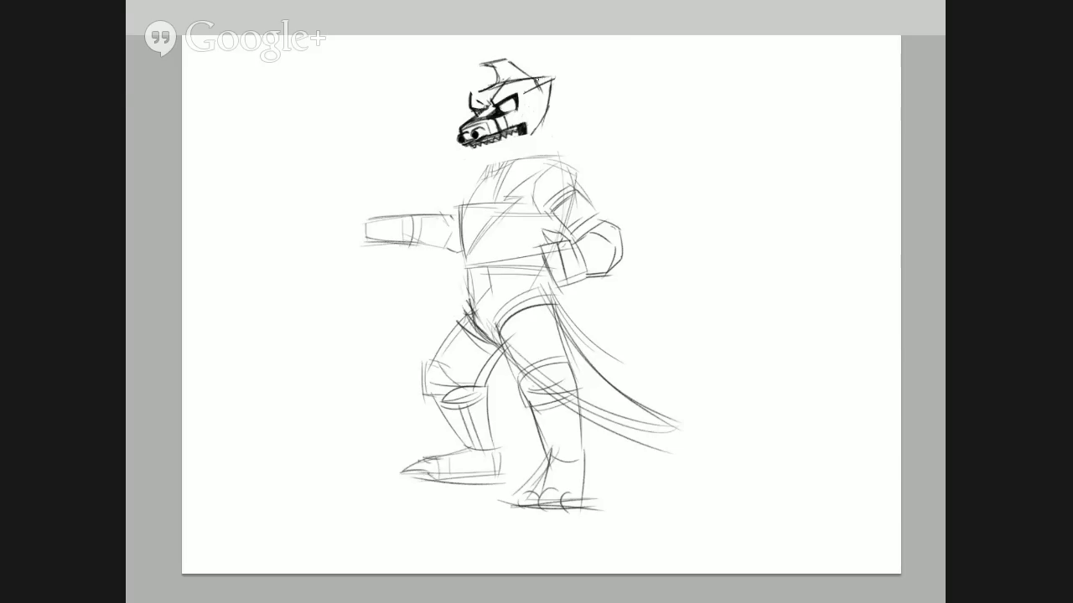
# - Fill in the near eye's pupil and thicken its lower lid in a close-up of the monster's head
pyautogui.press('z')
pyautogui.moveTo(377, 85); pyautogui.dragTo(520, 156)
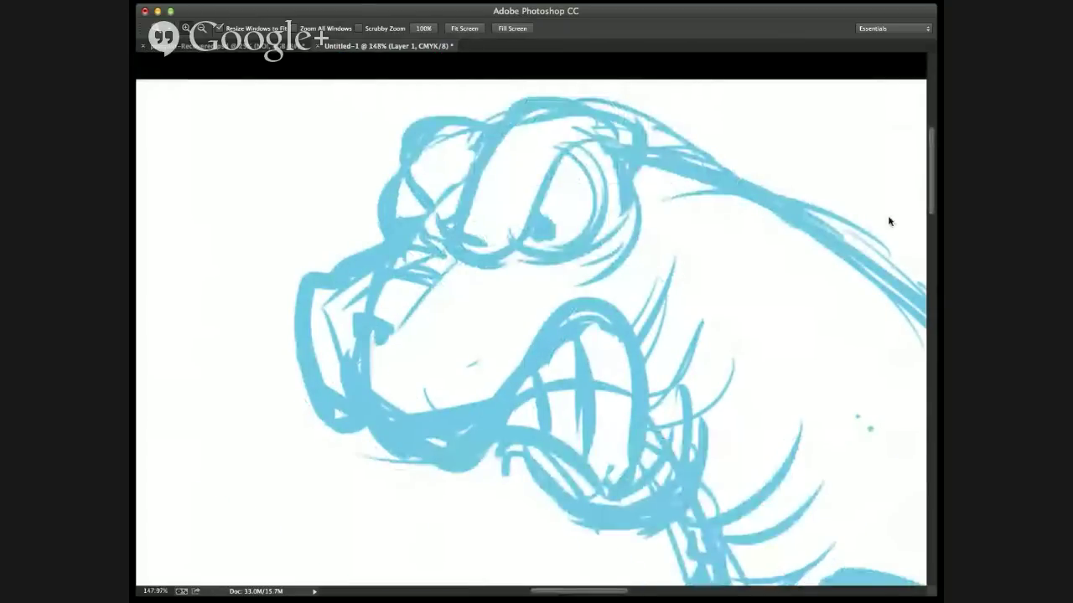
pyautogui.press('b')
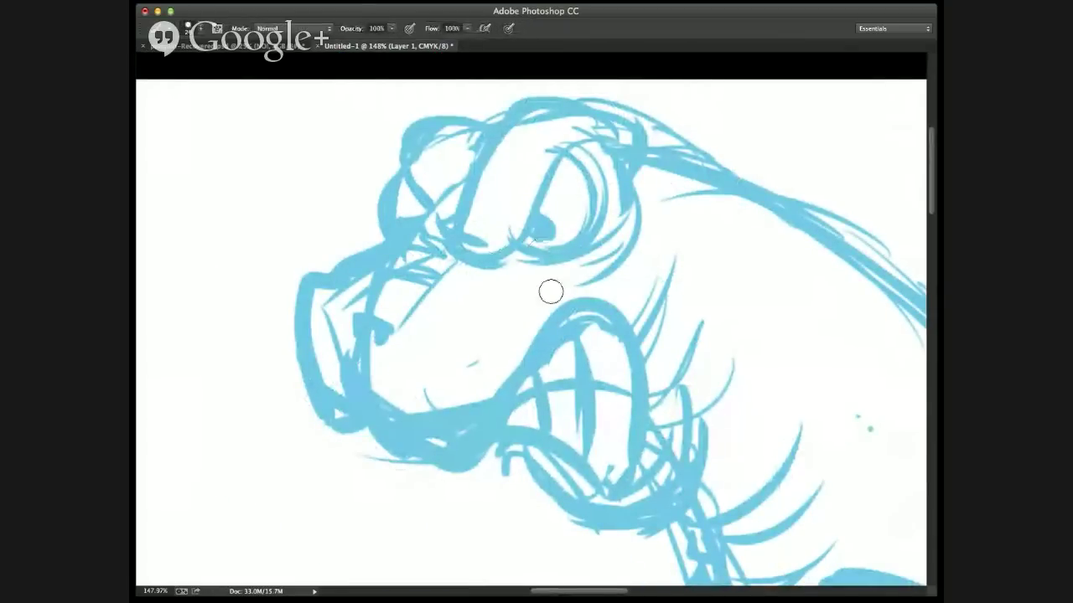
pyautogui.moveTo(545, 220)
pyautogui.mouseDown()
pyautogui.moveTo(525, 232)
pyautogui.moveTo(533, 250)
pyautogui.mouseUp()
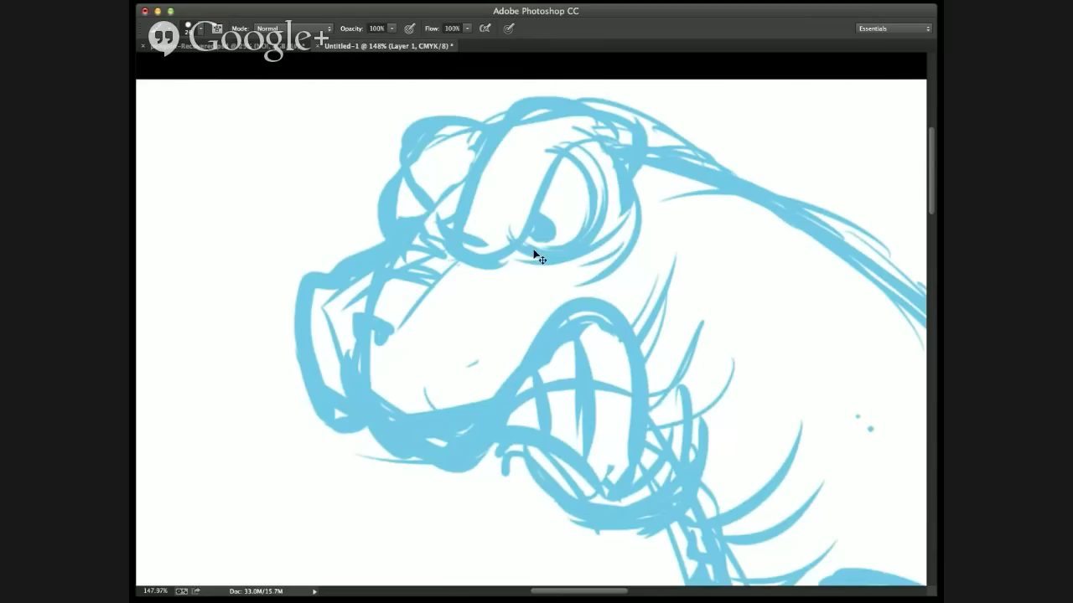
# - Sketch billowing smoke puffs beneath the monster's raised foot, beside the ruined buildings and around its curled tail
pyautogui.press('super+0')
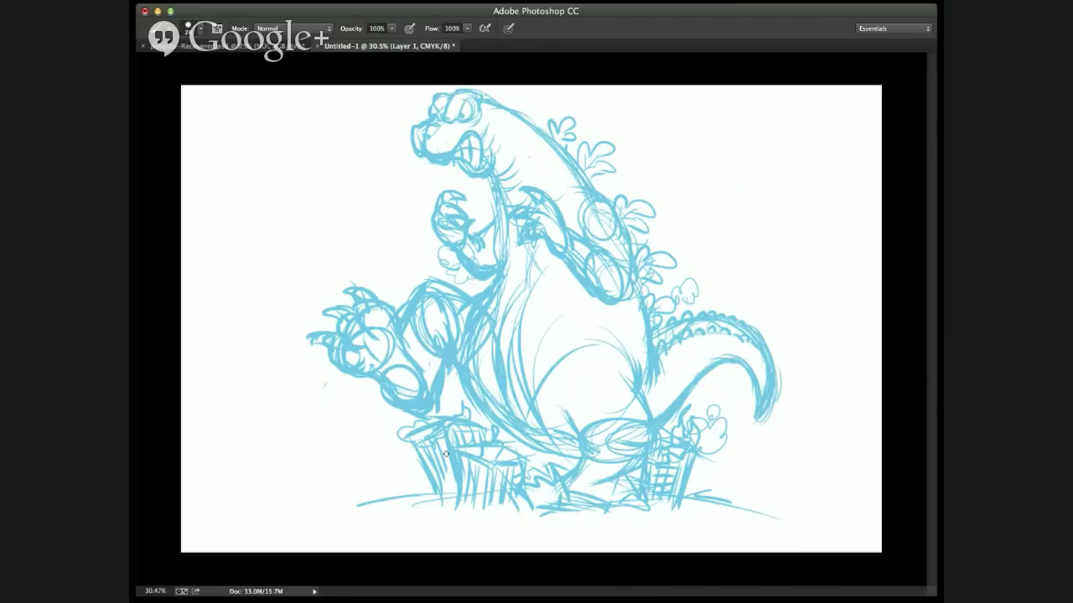
pyautogui.moveTo(406, 452)
pyautogui.mouseDown()
pyautogui.moveTo(390, 419)
pyautogui.moveTo(404, 419)
pyautogui.moveTo(377, 403)
pyautogui.moveTo(381, 428)
pyautogui.moveTo(386, 409)
pyautogui.moveTo(449, 389)
pyautogui.moveTo(449, 399)
pyautogui.moveTo(372, 393)
pyautogui.moveTo(357, 378)
pyautogui.moveTo(348, 411)
pyautogui.moveTo(363, 430)
pyautogui.moveTo(376, 383)
pyautogui.mouseUp()
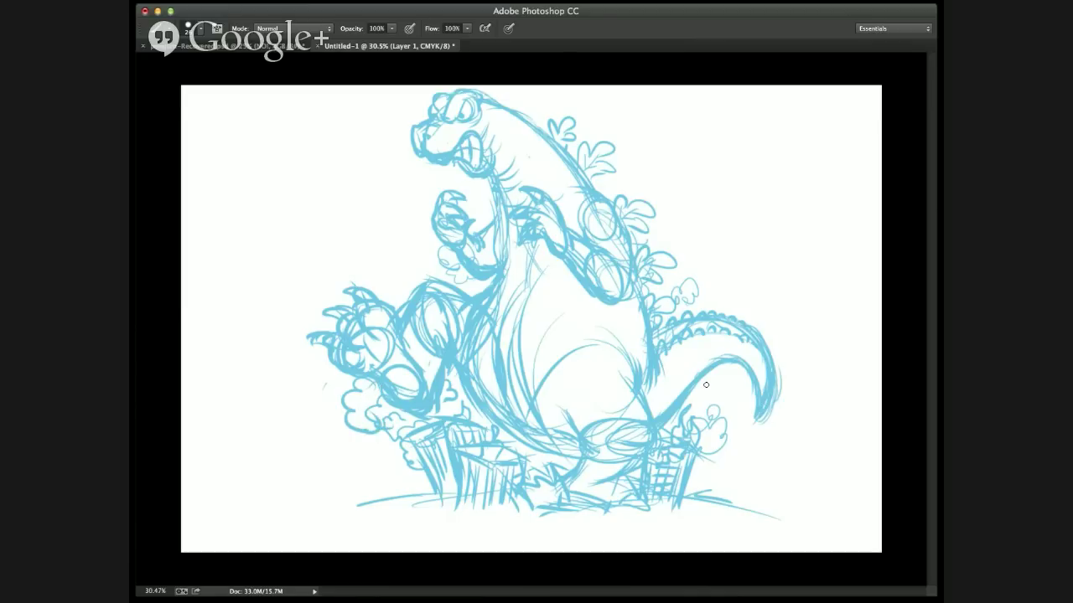
pyautogui.moveTo(699, 433)
pyautogui.mouseDown()
pyautogui.moveTo(720, 436)
pyautogui.moveTo(708, 400)
pyautogui.moveTo(736, 395)
pyautogui.mouseUp()
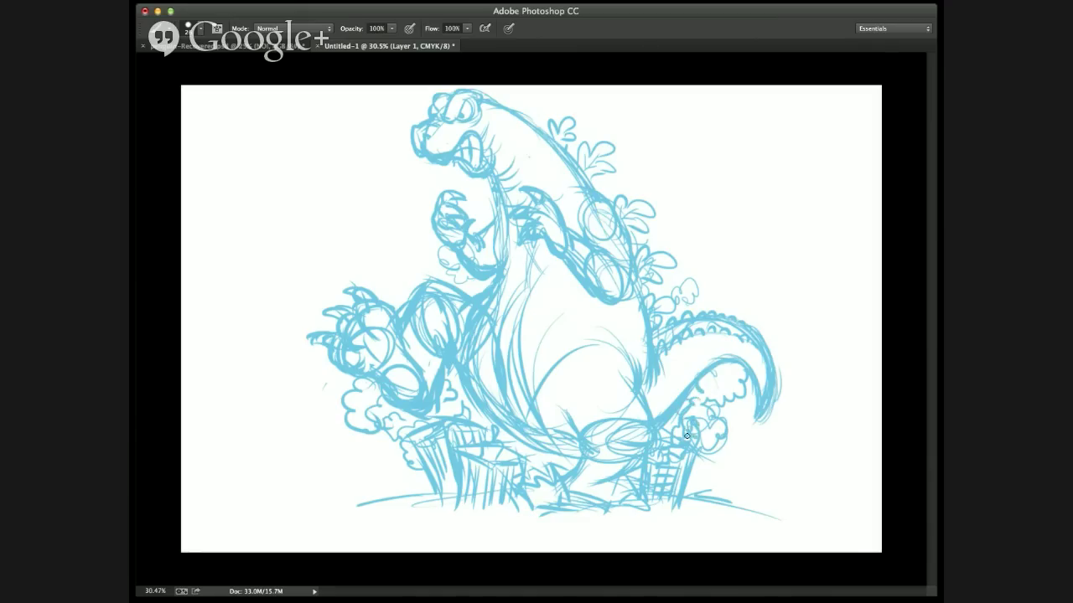
pyautogui.moveTo(764, 340)
pyautogui.mouseDown()
pyautogui.moveTo(792, 384)
pyautogui.moveTo(746, 375)
pyautogui.moveTo(773, 342)
pyautogui.mouseUp()
pyautogui.moveTo(419, 479)
pyautogui.mouseDown()
pyautogui.moveTo(398, 470)
pyautogui.moveTo(412, 482)
pyautogui.mouseUp()
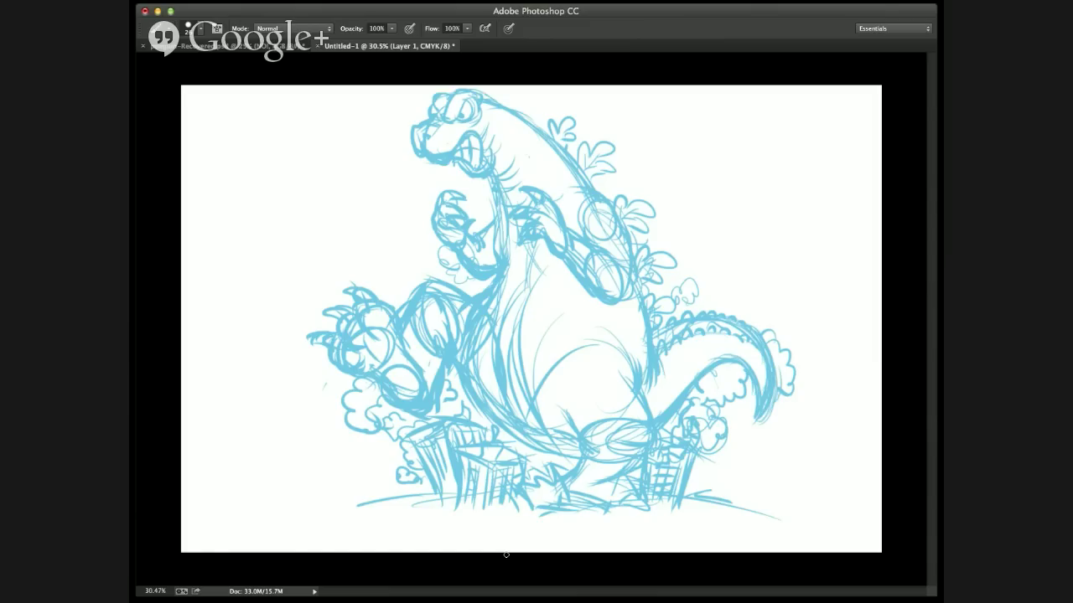
pyautogui.press('space')
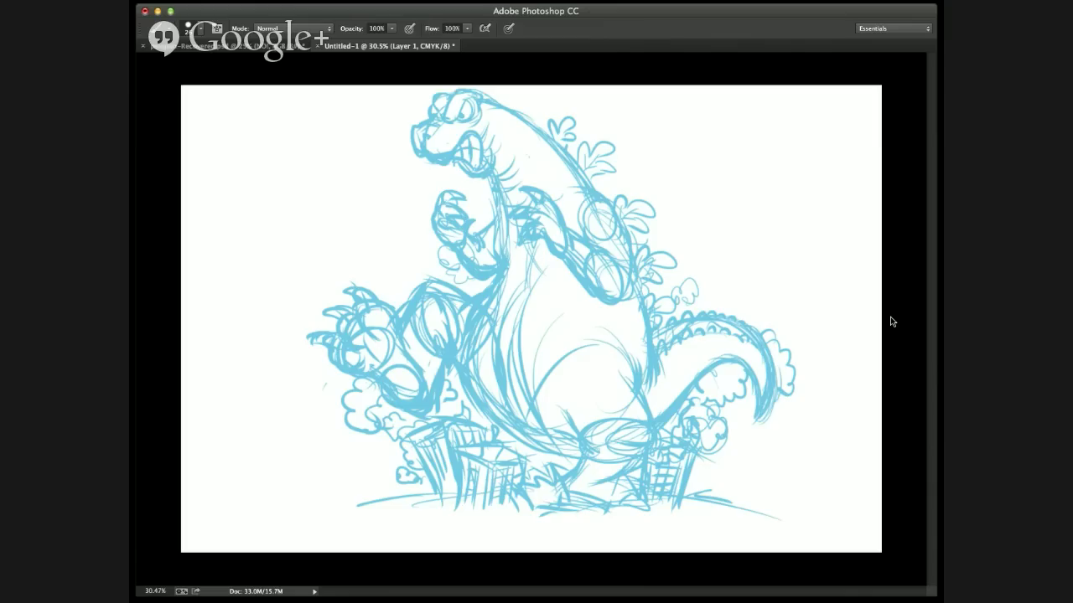
# - Trace the curved outer edge of the monster's near eye in orange-red, and draw the pencil figure's front neck line
pyautogui.press('z')
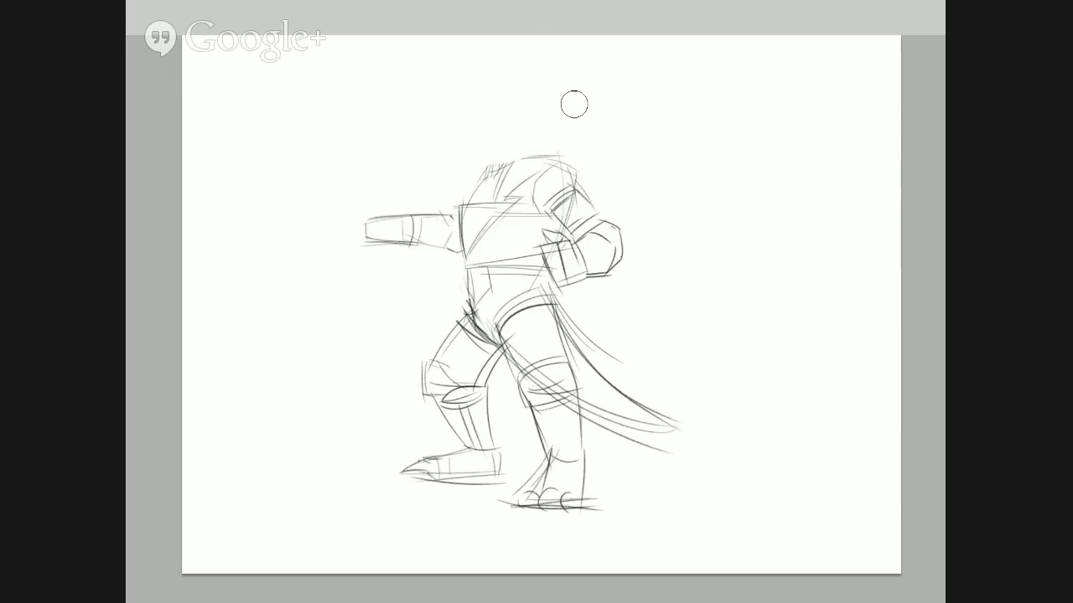
pyautogui.press('b')
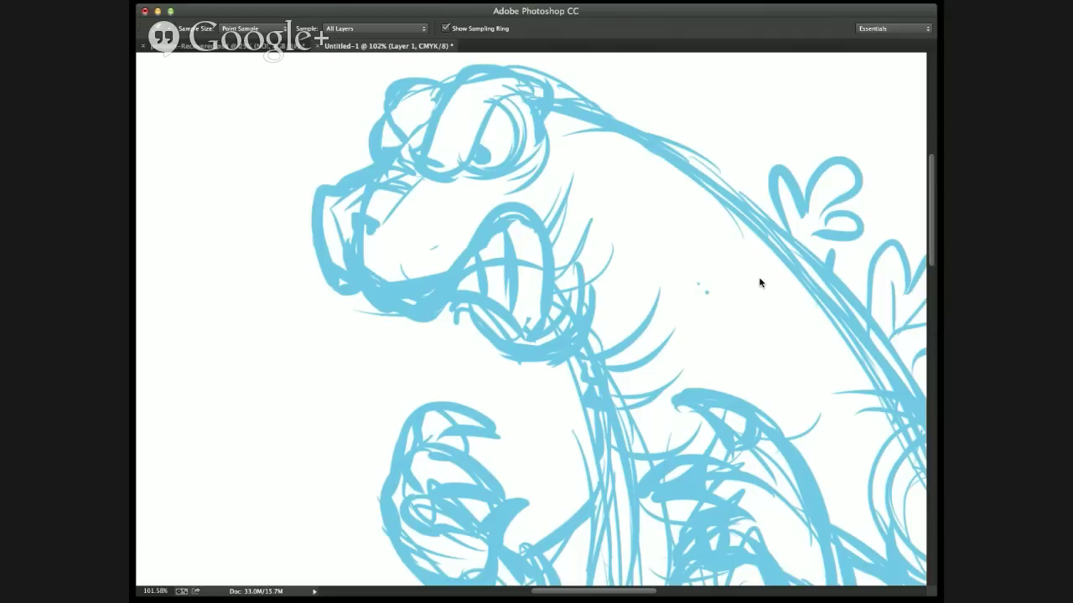
pyautogui.press('b')
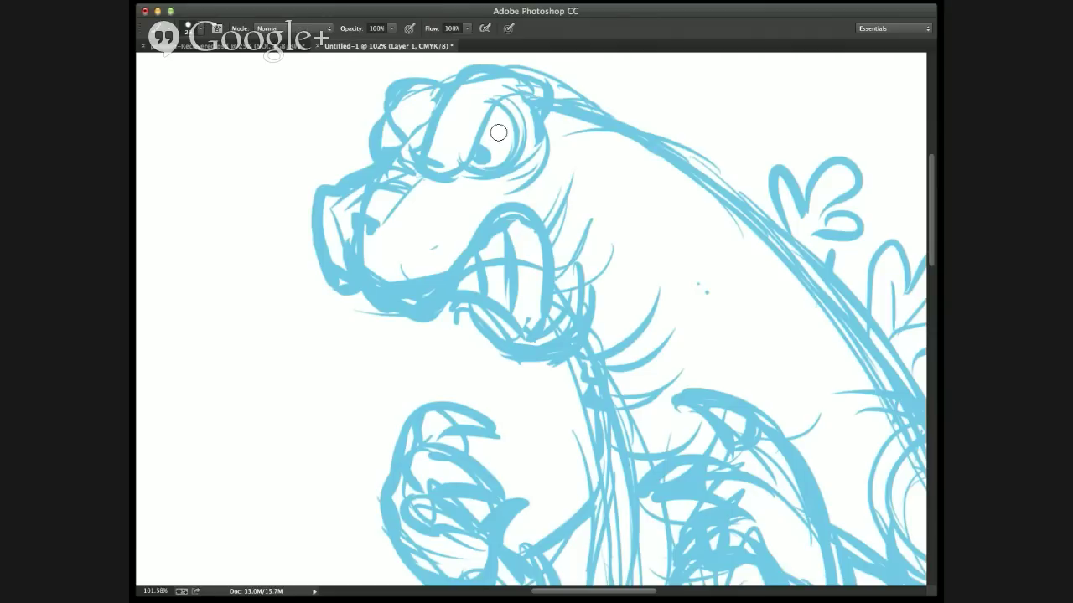
pyautogui.moveTo(490, 102)
pyautogui.mouseDown()
pyautogui.moveTo(514, 123)
pyautogui.moveTo(500, 111)
pyautogui.moveTo(513, 127)
pyautogui.moveTo(507, 156)
pyautogui.moveTo(461, 161)
pyautogui.mouseUp()
pyautogui.press('z')
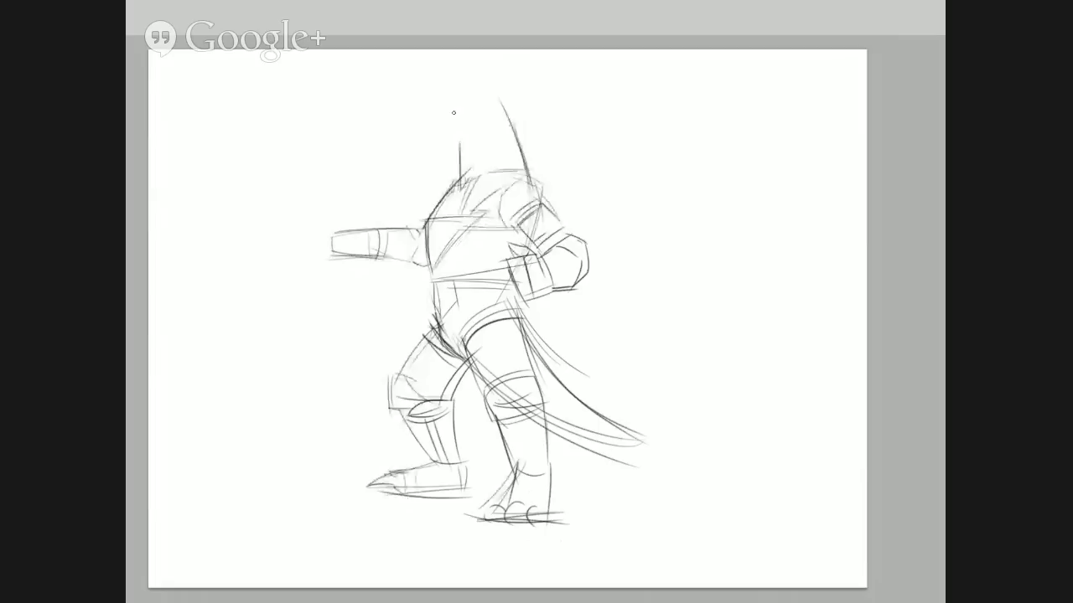
pyautogui.moveTo(457, 132); pyautogui.dragTo(458, 180)
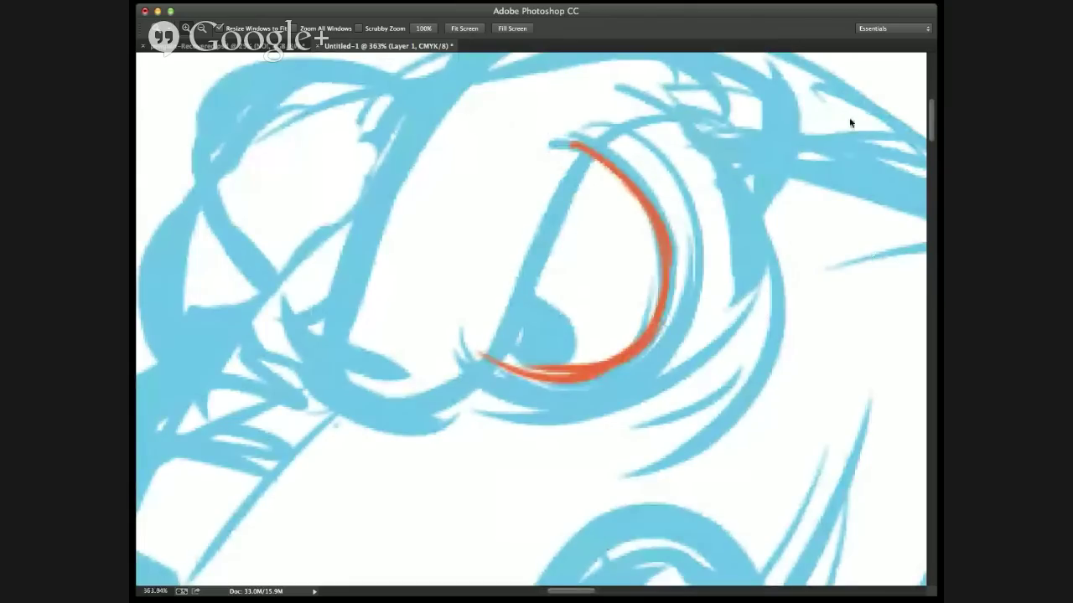
# - Add a new layer and trace the near eye's slanted lid, inner corner crease and pupil in orange-red
pyautogui.press('alt+shift+super+n')
pyautogui.press('b')
pyautogui.moveTo(586, 163)
pyautogui.mouseDown()
pyautogui.moveTo(631, 332)
pyautogui.moveTo(640, 260)
pyautogui.moveTo(672, 267)
pyautogui.moveTo(628, 369)
pyautogui.moveTo(511, 366)
pyautogui.moveTo(582, 387)
pyautogui.moveTo(491, 347)
pyautogui.mouseUp()
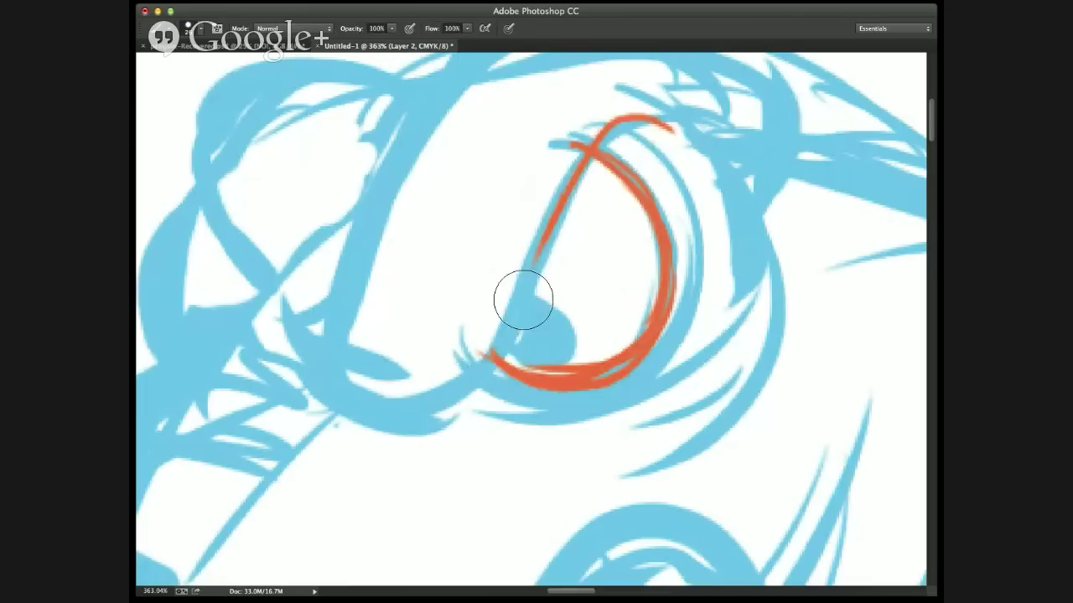
pyautogui.moveTo(522, 299)
pyautogui.mouseDown()
pyautogui.moveTo(478, 364)
pyautogui.moveTo(491, 347)
pyautogui.mouseUp()
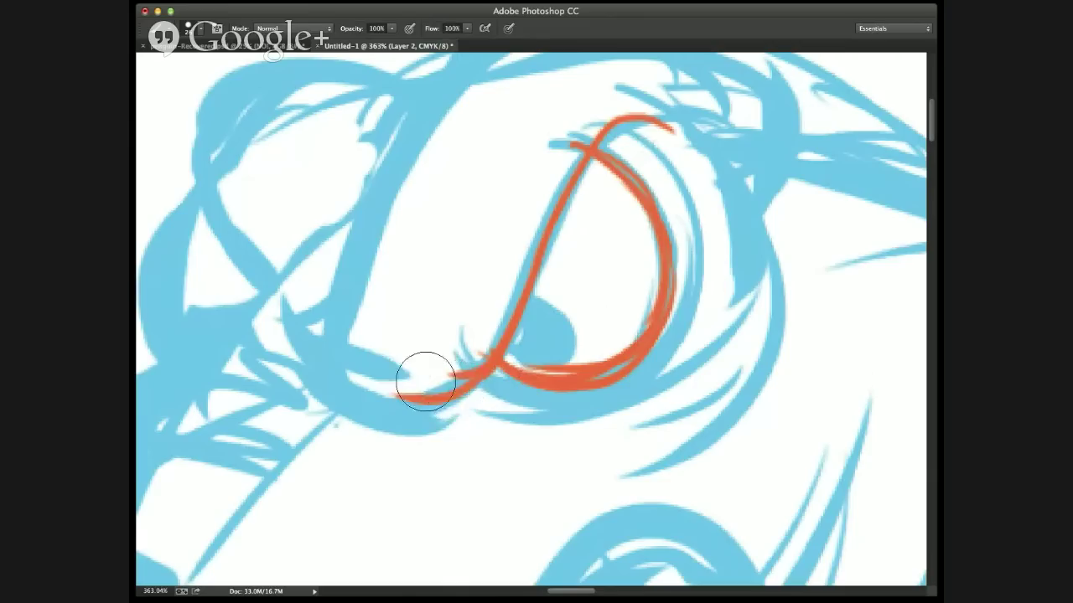
pyautogui.moveTo(424, 377)
pyautogui.mouseDown()
pyautogui.moveTo(531, 310)
pyautogui.moveTo(530, 294)
pyautogui.moveTo(565, 343)
pyautogui.mouseUp()
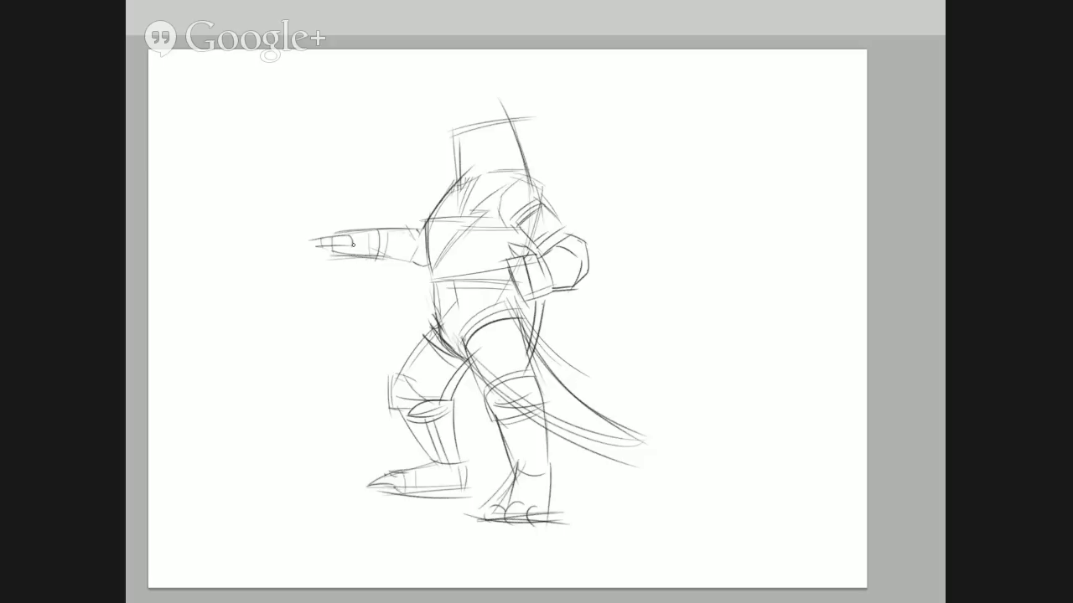
# - Draw pointed fingers and a thumb on the pencil figure's outstretched hand, firm up its forearm, and outline a panel on the chest
pyautogui.moveTo(315, 252); pyautogui.dragTo(349, 249)
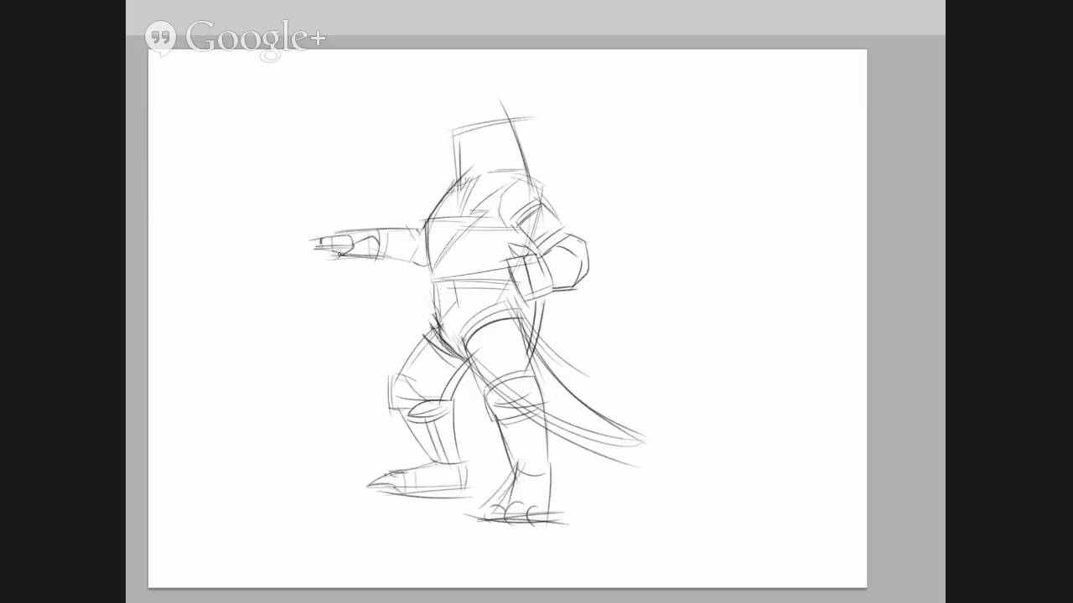
pyautogui.moveTo(330, 270); pyautogui.dragTo(382, 245)
pyautogui.moveTo(294, 241)
pyautogui.mouseDown()
pyautogui.moveTo(327, 246)
pyautogui.moveTo(290, 242)
pyautogui.mouseUp()
pyautogui.moveTo(333, 233); pyautogui.dragTo(375, 229)
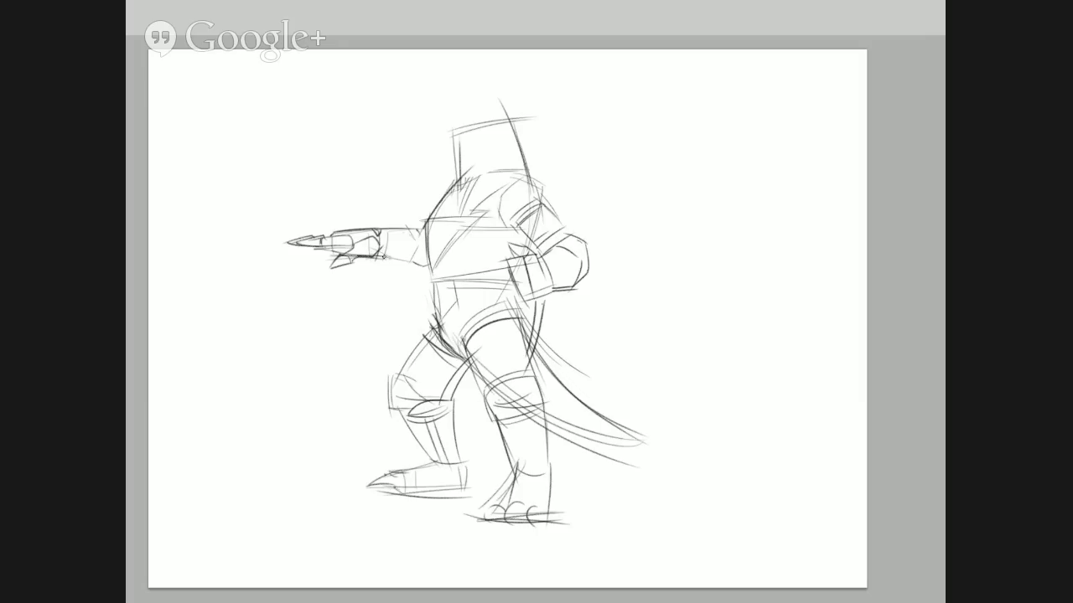
pyautogui.moveTo(374, 255); pyautogui.dragTo(417, 260)
pyautogui.moveTo(451, 247)
pyautogui.mouseDown()
pyautogui.moveTo(528, 249)
pyautogui.moveTo(388, 248)
pyautogui.moveTo(428, 263)
pyautogui.moveTo(450, 295)
pyautogui.mouseUp()
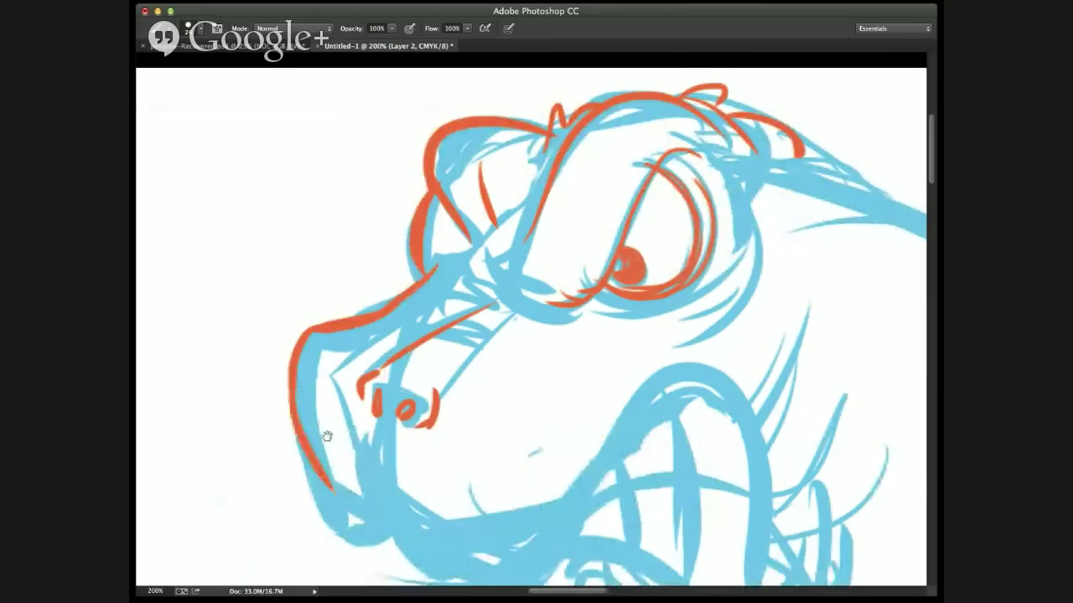
# - Continue the orange-red outline down the front of the monster's snout to the upper lip
pyautogui.scroll(-4, 328, 438)
pyautogui.moveTo(289, 347); pyautogui.dragTo(354, 461)
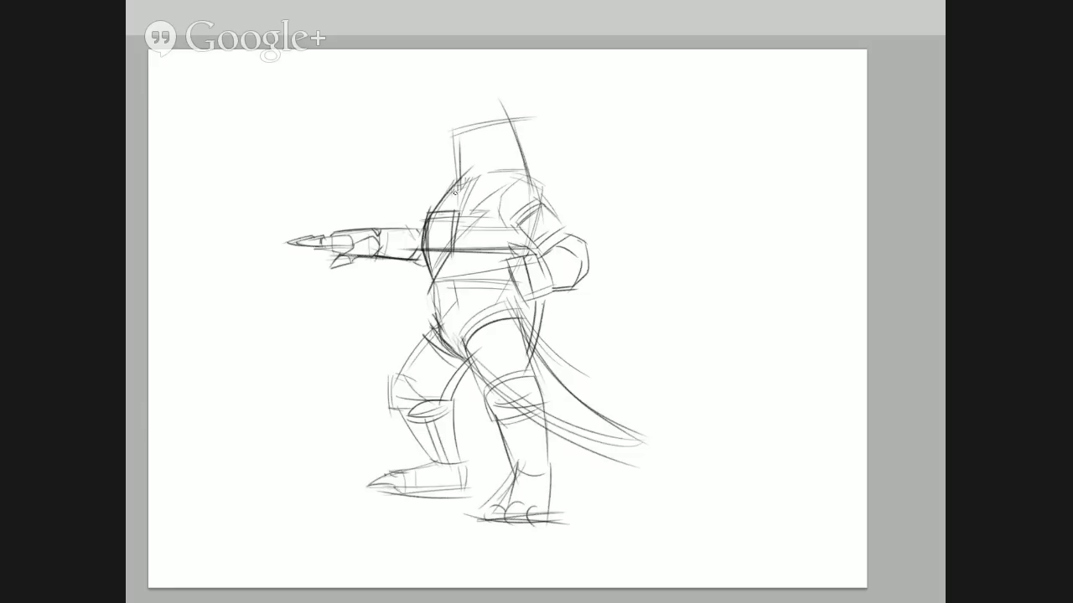
# - Darken the front, upper edge and back contour of the pencil figure's neck
pyautogui.moveTo(457, 177); pyautogui.dragTo(452, 193)
pyautogui.moveTo(454, 144); pyautogui.dragTo(454, 192)
pyautogui.moveTo(450, 133); pyautogui.dragTo(515, 122)
pyautogui.moveTo(507, 123); pyautogui.dragTo(527, 172)
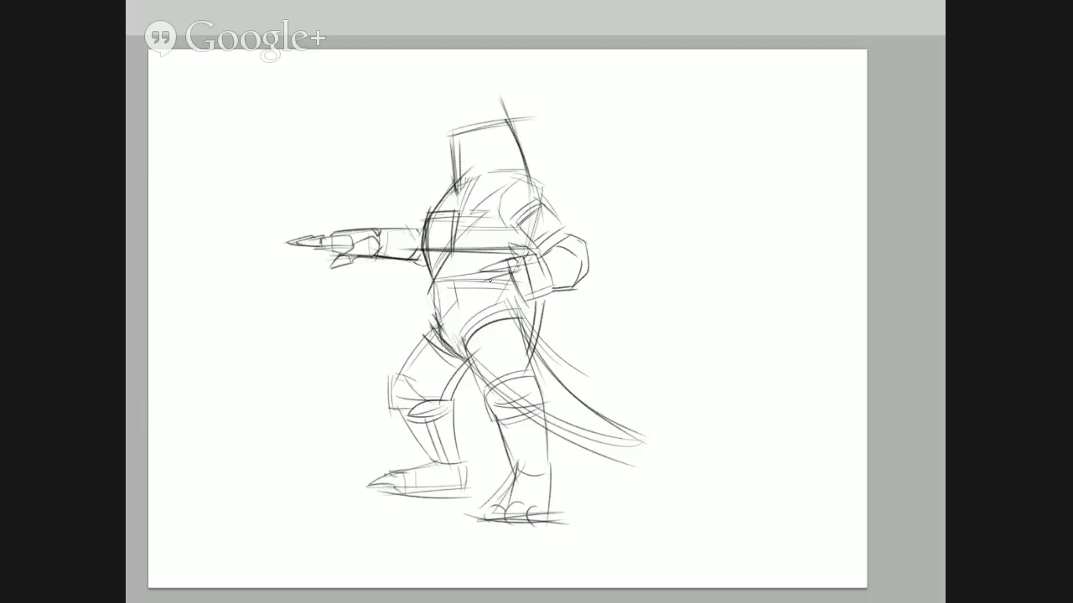
# - Add clawed fingers to the pencil figure's bent-arm hand and contour its shoulder, extending the monster's orange-red wrist line
pyautogui.moveTo(490, 280)
pyautogui.mouseDown()
pyautogui.moveTo(516, 278)
pyautogui.moveTo(495, 297)
pyautogui.mouseUp()
pyautogui.moveTo(506, 261); pyautogui.dragTo(520, 271)
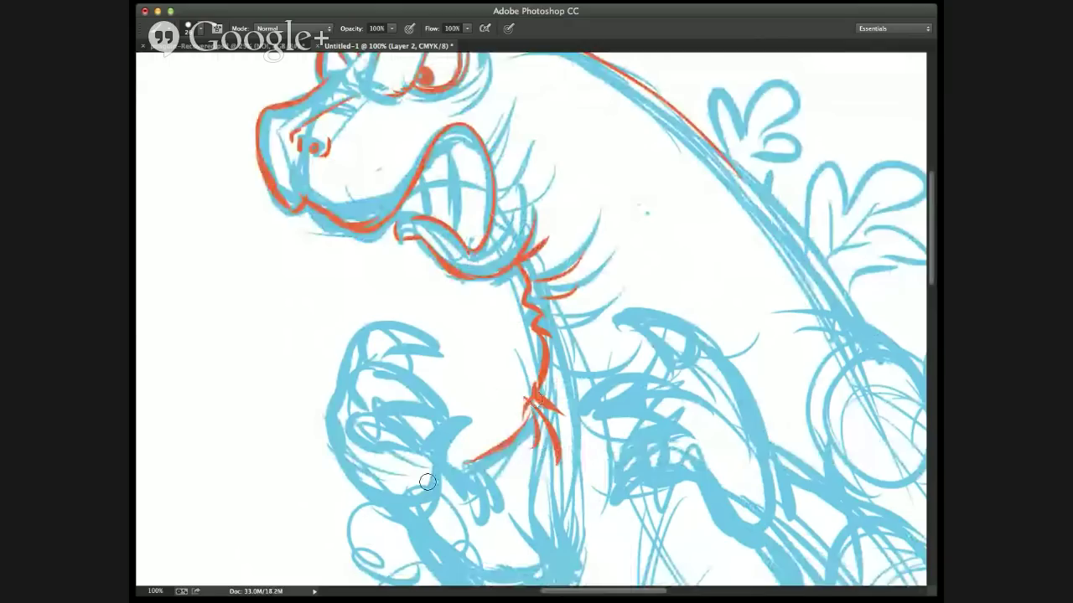
pyautogui.moveTo(467, 462)
pyautogui.mouseDown()
pyautogui.moveTo(482, 485)
pyautogui.moveTo(448, 466)
pyautogui.mouseUp()
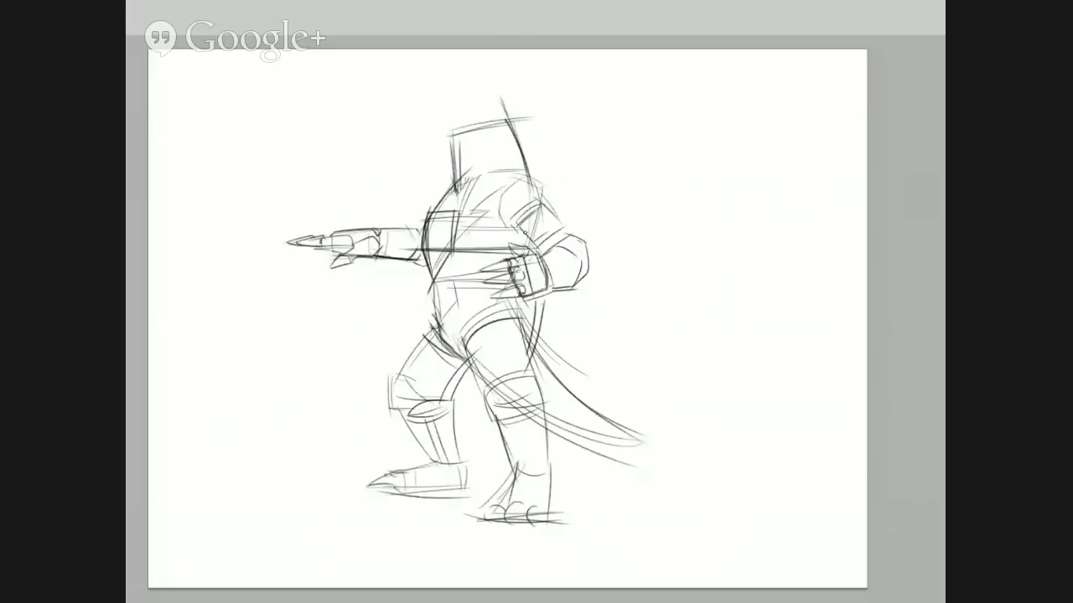
pyautogui.moveTo(525, 233); pyautogui.dragTo(532, 209)
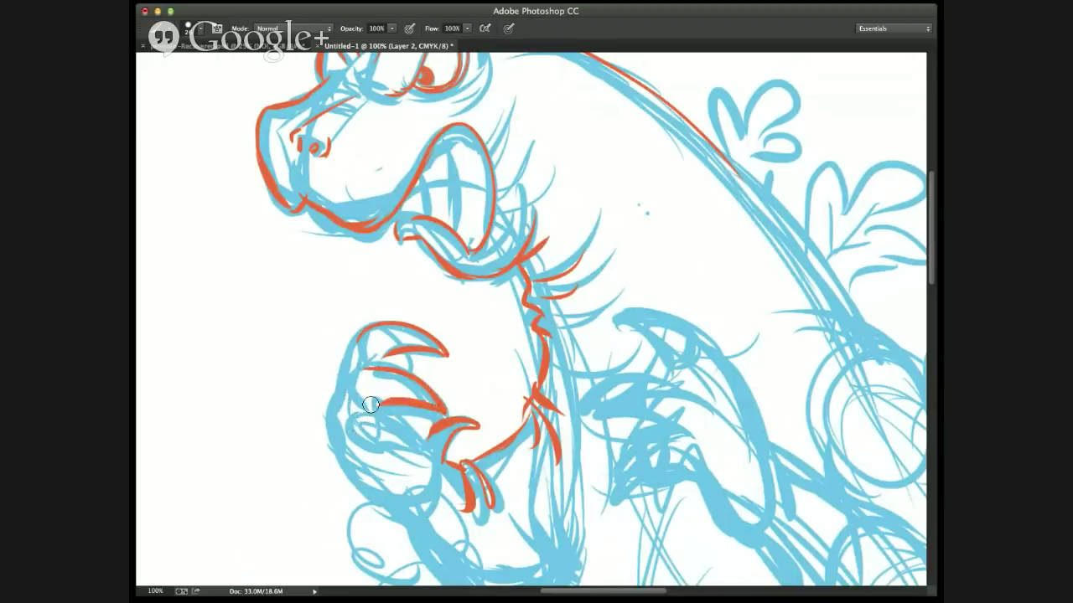
# - Trace the lower claw, fingers, back of the hand and palm creases of the monster's raised front hand in orange-red
pyautogui.moveTo(366, 442); pyautogui.dragTo(417, 454)
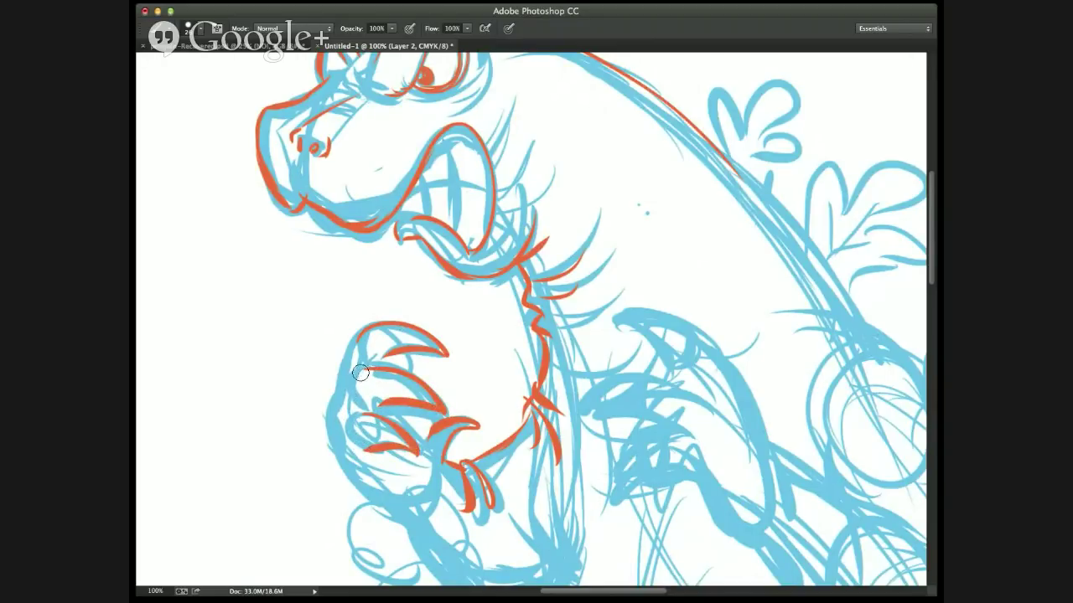
pyautogui.moveTo(353, 410); pyautogui.dragTo(377, 341)
pyautogui.moveTo(350, 381); pyautogui.dragTo(369, 329)
pyautogui.moveTo(377, 411); pyautogui.dragTo(361, 457)
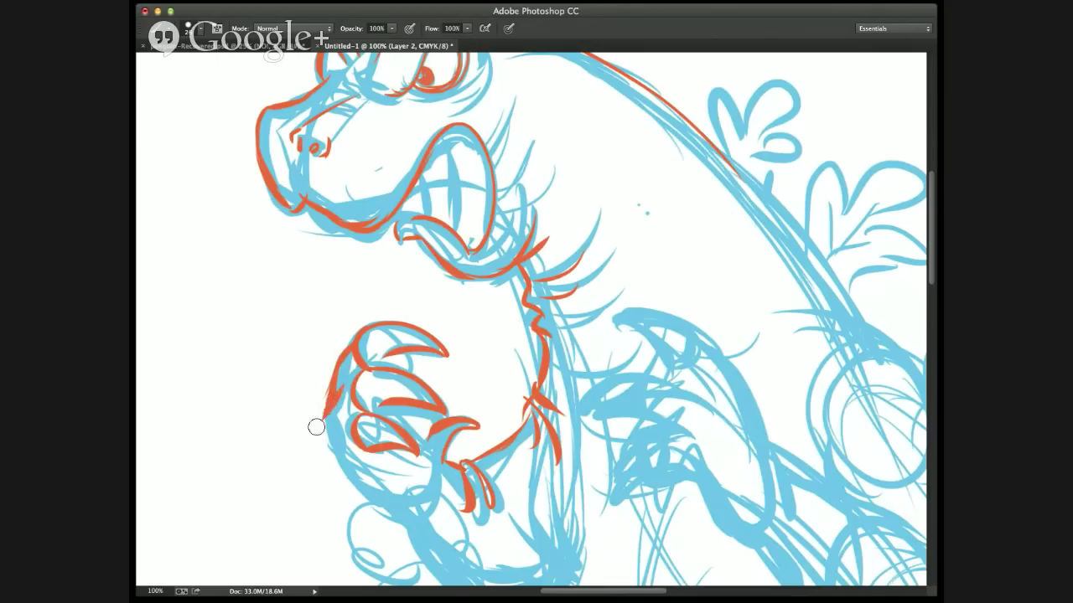
pyautogui.moveTo(316, 426)
pyautogui.mouseDown()
pyautogui.moveTo(336, 471)
pyautogui.moveTo(313, 441)
pyautogui.mouseUp()
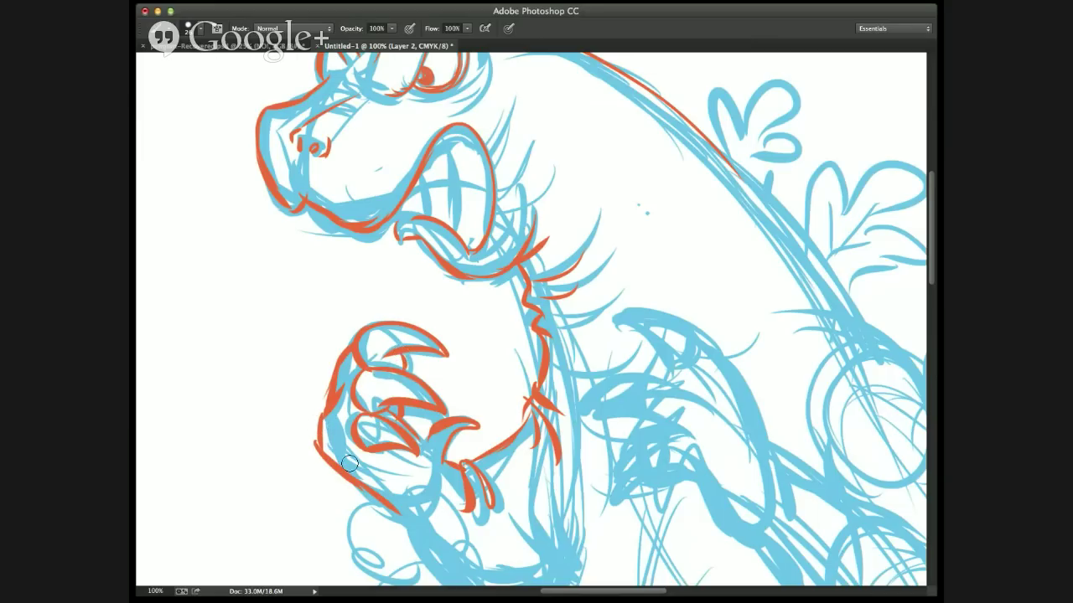
pyautogui.moveTo(375, 457); pyautogui.dragTo(359, 471)
pyautogui.moveTo(435, 424); pyautogui.dragTo(429, 457)
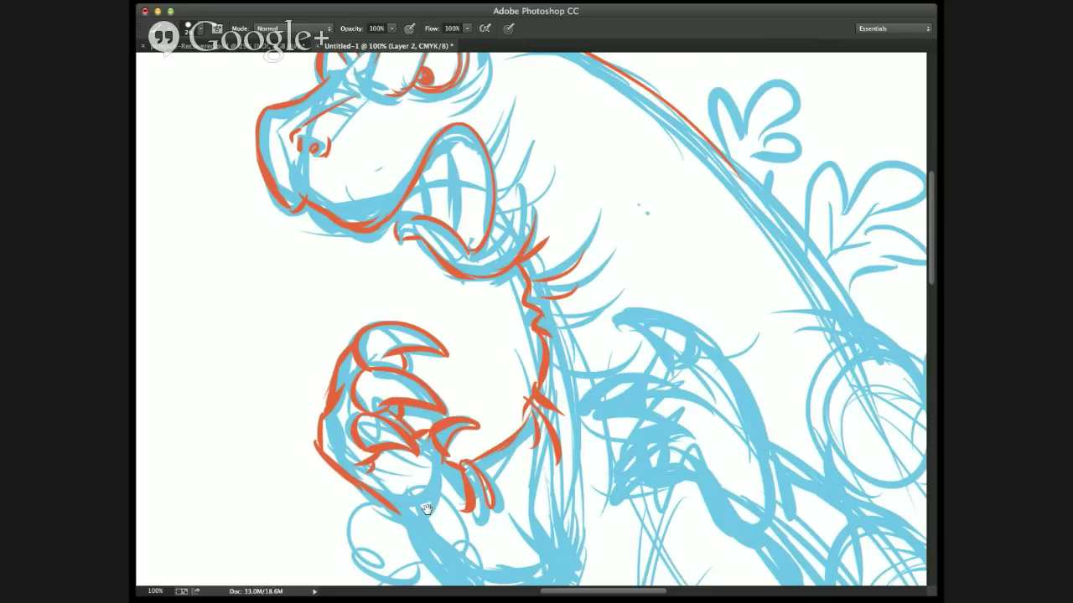
# - Outline the raised arm's forearm and elbow creases in orange-red, and trace the back and upper claw of the other hand
pyautogui.moveTo(405, 407)
pyautogui.mouseDown()
pyautogui.moveTo(364, 421)
pyautogui.moveTo(382, 428)
pyautogui.moveTo(444, 509)
pyautogui.mouseUp()
pyautogui.moveTo(413, 466)
pyautogui.mouseDown()
pyautogui.moveTo(481, 493)
pyautogui.moveTo(469, 513)
pyautogui.moveTo(525, 482)
pyautogui.moveTo(461, 509)
pyautogui.mouseUp()
pyautogui.moveTo(491, 426)
pyautogui.mouseDown()
pyautogui.moveTo(532, 490)
pyautogui.moveTo(541, 486)
pyautogui.mouseUp()
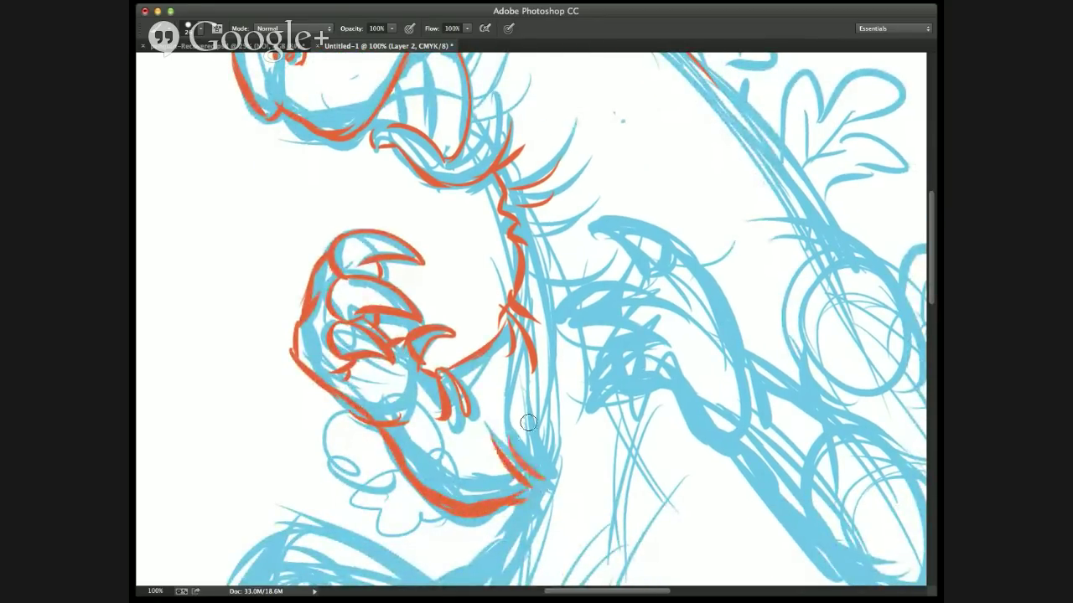
pyautogui.moveTo(528, 415); pyautogui.dragTo(526, 503)
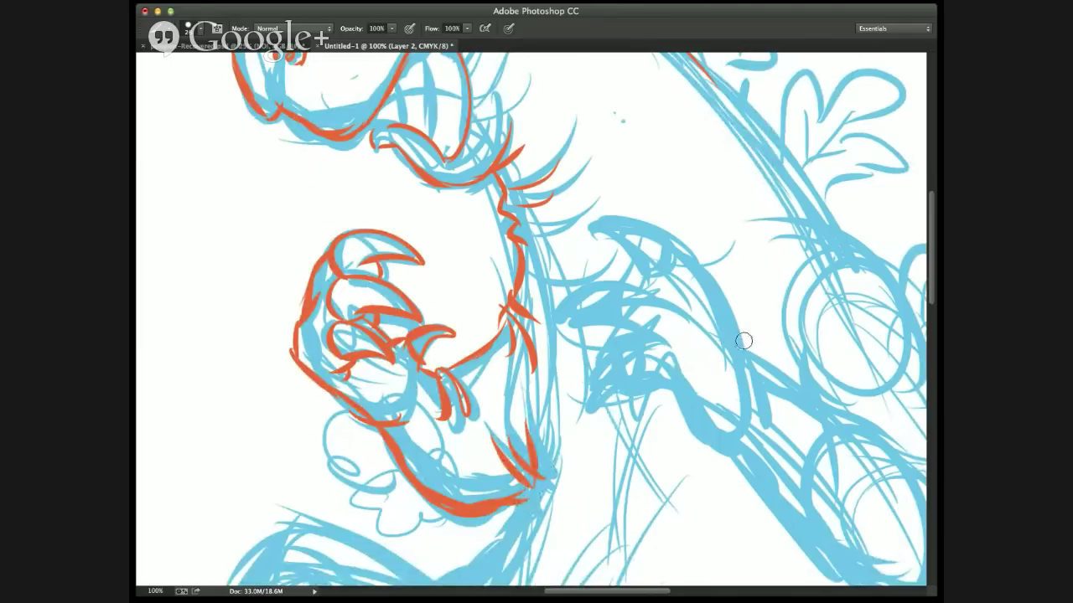
pyautogui.moveTo(742, 348)
pyautogui.mouseDown()
pyautogui.moveTo(675, 233)
pyautogui.moveTo(591, 227)
pyautogui.mouseUp()
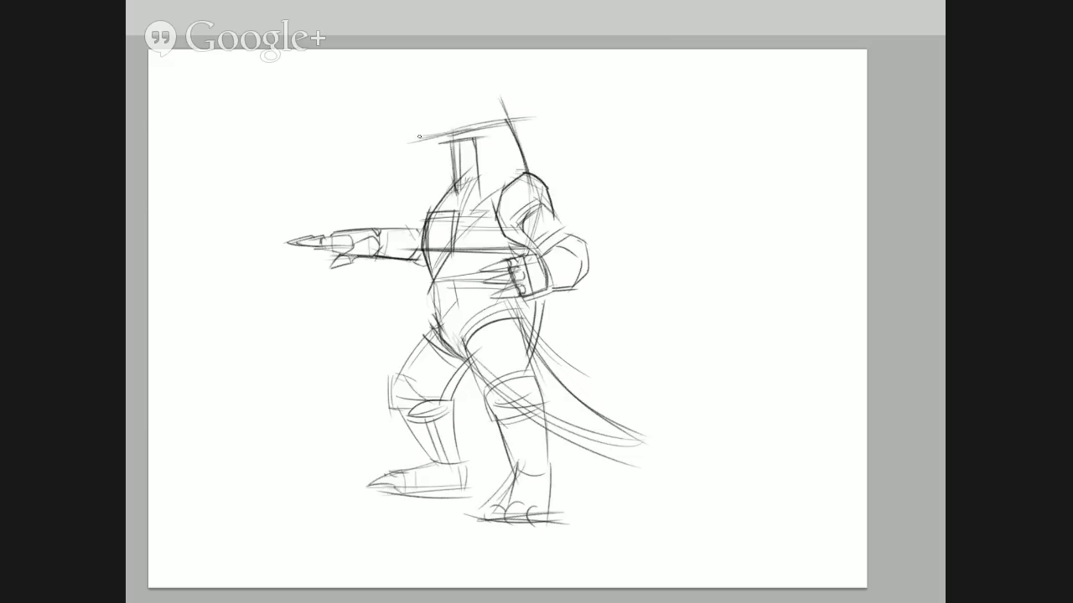
# - Block in the pencil figure's head above the neck with a boxy snout and a smaller box for the crown
pyautogui.moveTo(415, 141); pyautogui.dragTo(410, 99)
pyautogui.moveTo(478, 87); pyautogui.dragTo(420, 101)
pyautogui.moveTo(411, 102); pyautogui.dragTo(503, 78)
pyautogui.moveTo(437, 91)
pyautogui.mouseDown()
pyautogui.moveTo(438, 55)
pyautogui.moveTo(441, 66)
pyautogui.moveTo(466, 60)
pyautogui.moveTo(438, 71)
pyautogui.moveTo(486, 69)
pyautogui.mouseUp()
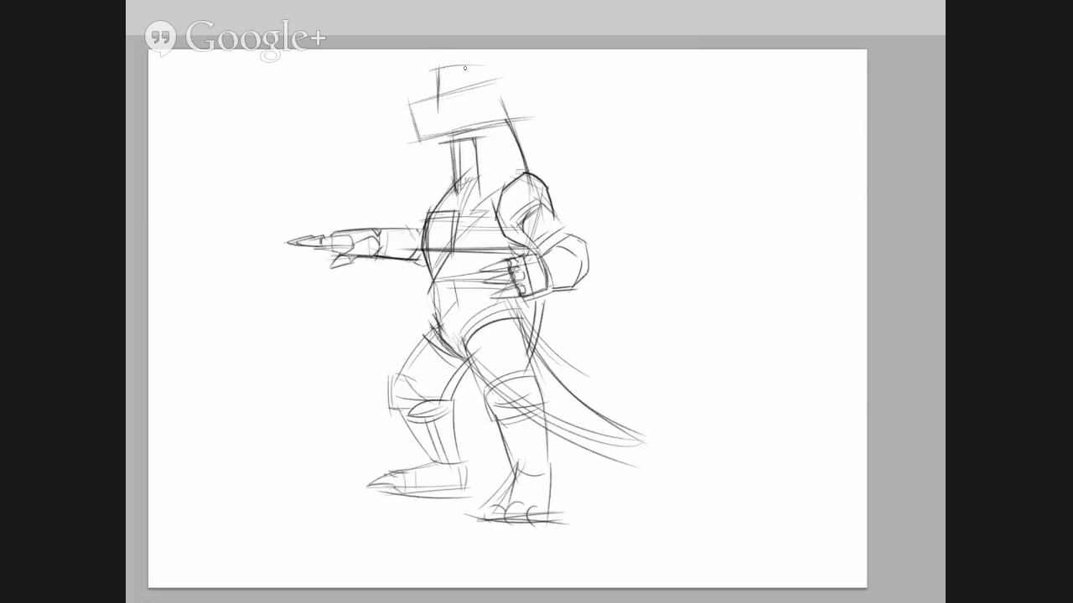
pyautogui.moveTo(442, 69); pyautogui.dragTo(481, 69)
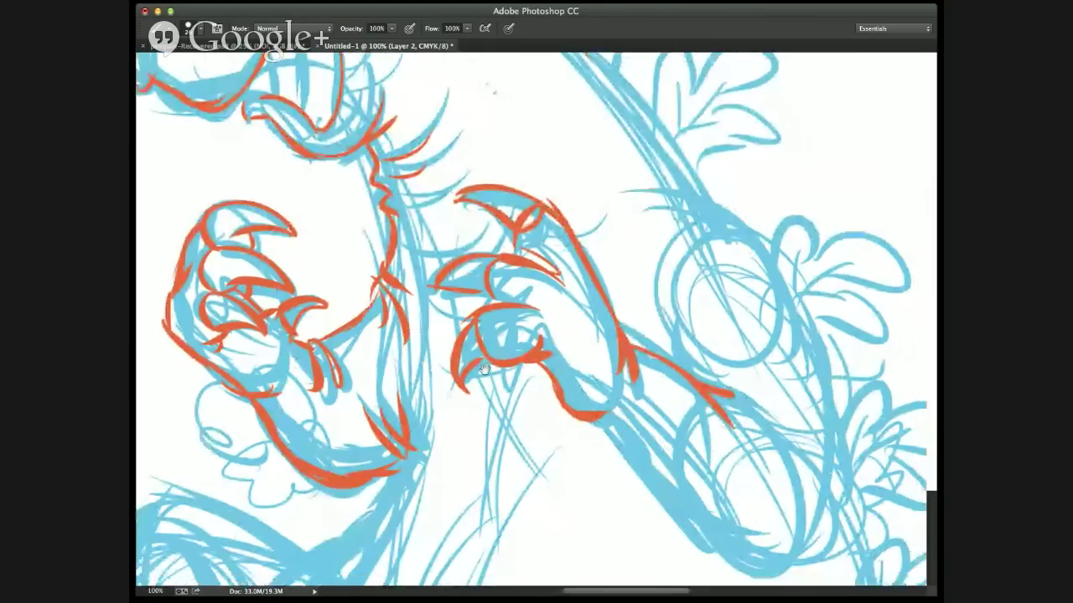
# - Trace the underside of the monster's near forearm, the elbow, the upper arm and the shoulder in orange-red
pyautogui.moveTo(484, 369); pyautogui.dragTo(400, 306)
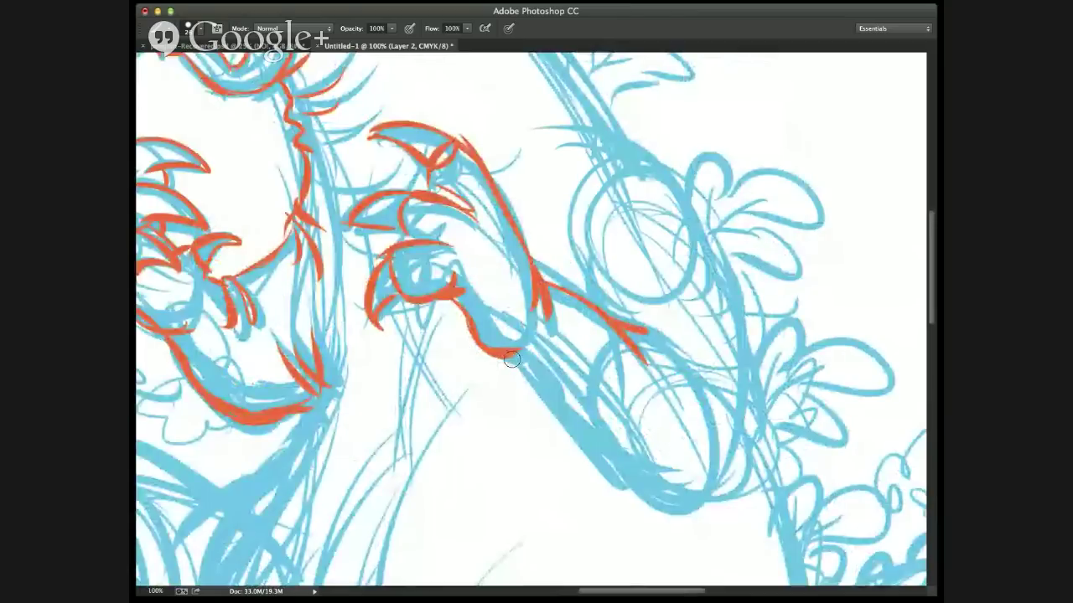
pyautogui.moveTo(515, 362)
pyautogui.mouseDown()
pyautogui.moveTo(619, 484)
pyautogui.moveTo(731, 463)
pyautogui.mouseUp()
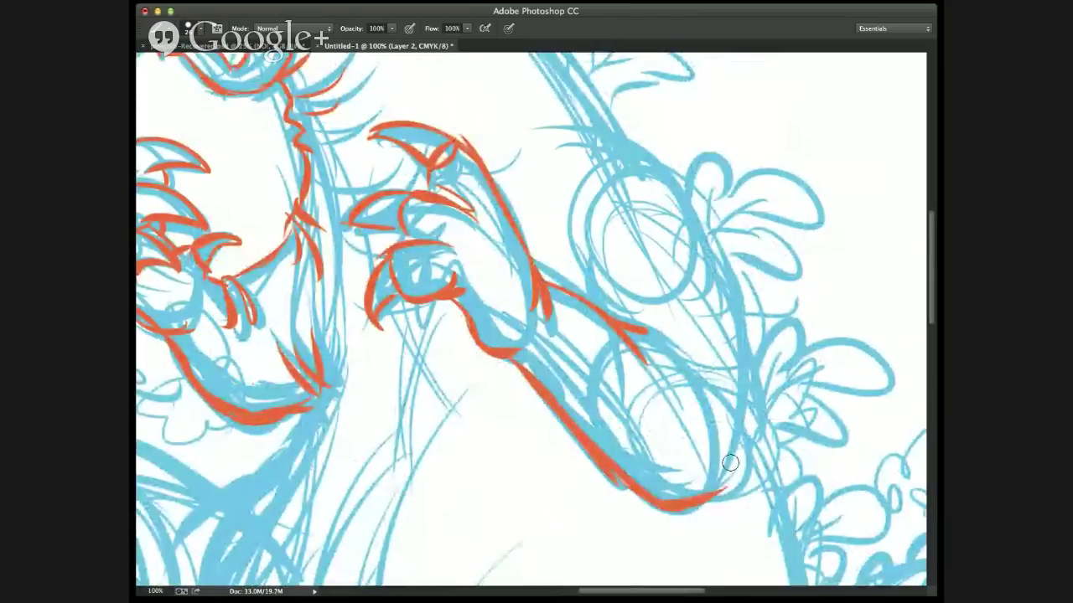
pyautogui.moveTo(681, 496)
pyautogui.mouseDown()
pyautogui.moveTo(726, 482)
pyautogui.moveTo(688, 514)
pyautogui.moveTo(754, 442)
pyautogui.moveTo(750, 470)
pyautogui.moveTo(750, 377)
pyautogui.moveTo(717, 245)
pyautogui.mouseUp()
pyautogui.moveTo(585, 173)
pyautogui.mouseDown()
pyautogui.moveTo(574, 266)
pyautogui.moveTo(616, 295)
pyautogui.mouseUp()
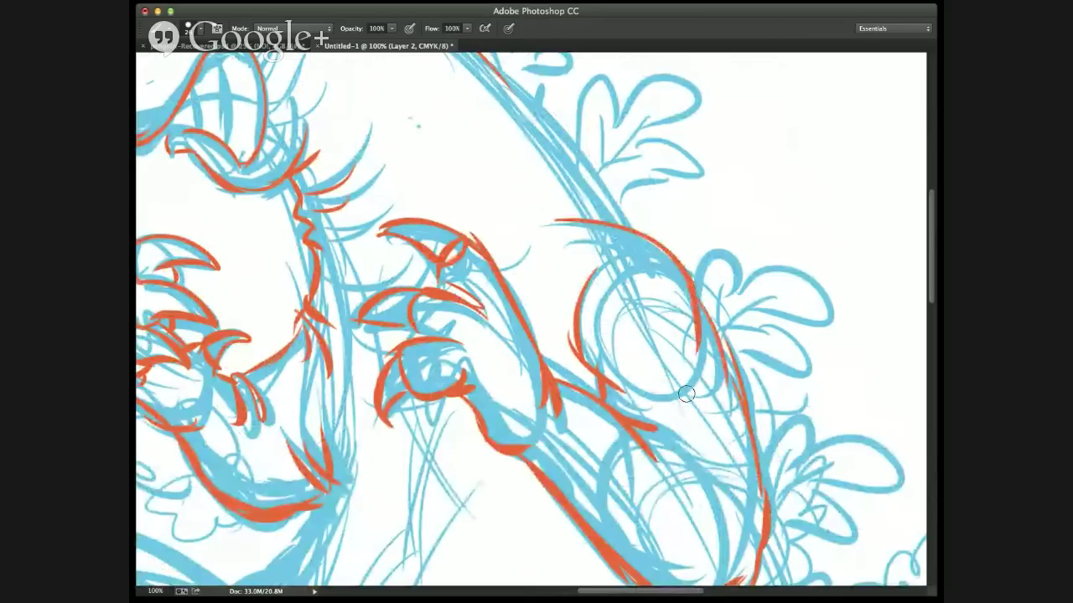
# - Trace the monster's upper back contour and its two uppermost leaf-shaped dorsal plates in orange-red
pyautogui.moveTo(677, 459); pyautogui.dragTo(729, 579)
pyautogui.moveTo(545, 209); pyautogui.dragTo(585, 307)
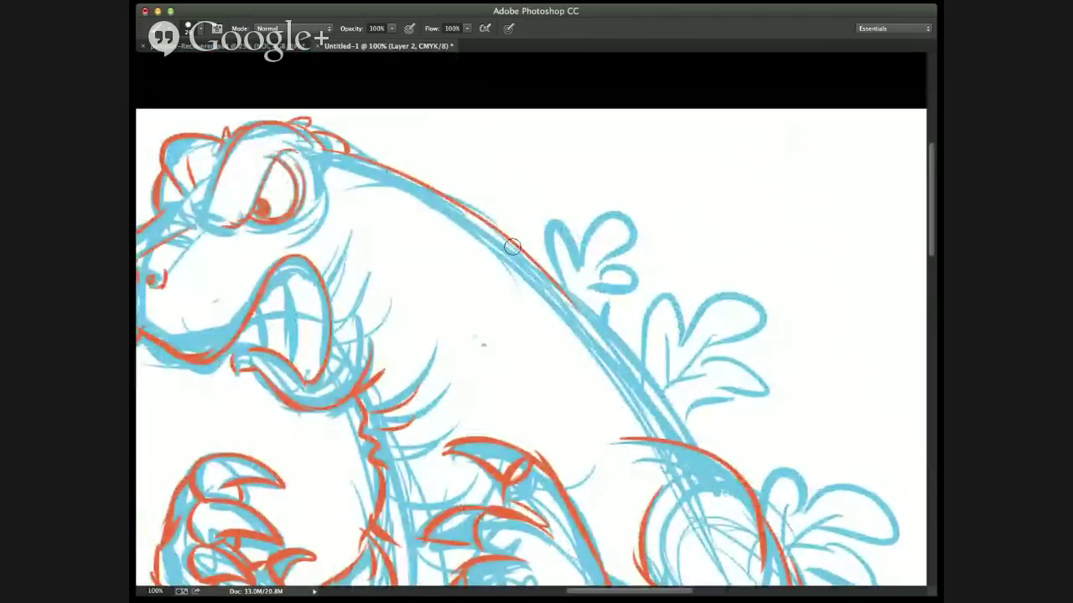
pyautogui.moveTo(656, 385); pyautogui.dragTo(698, 448)
pyautogui.moveTo(582, 295)
pyautogui.mouseDown()
pyautogui.moveTo(553, 215)
pyautogui.moveTo(579, 261)
pyautogui.moveTo(594, 217)
pyautogui.moveTo(623, 242)
pyautogui.moveTo(587, 272)
pyautogui.moveTo(628, 283)
pyautogui.moveTo(600, 302)
pyautogui.moveTo(613, 296)
pyautogui.moveTo(604, 286)
pyautogui.moveTo(614, 293)
pyautogui.moveTo(610, 316)
pyautogui.mouseUp()
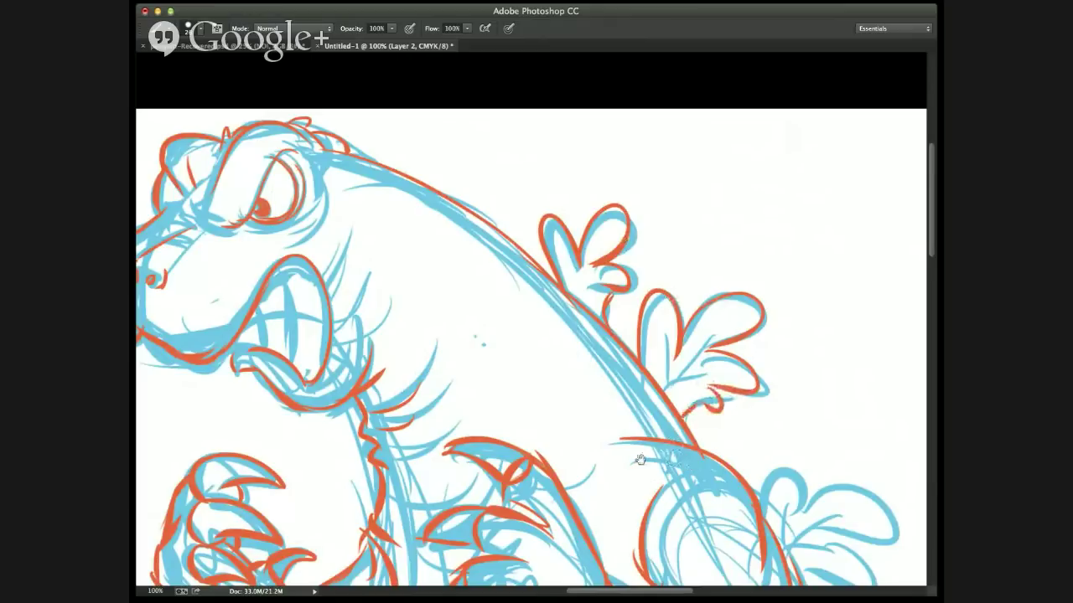
# - Trace the monster's two lower leaf-shaped dorsal plates behind the shoulder and elbow in orange-red
pyautogui.scroll(2, 513, 393)
pyautogui.moveTo(610, 427)
pyautogui.mouseDown()
pyautogui.moveTo(739, 471)
pyautogui.moveTo(664, 459)
pyautogui.mouseUp()
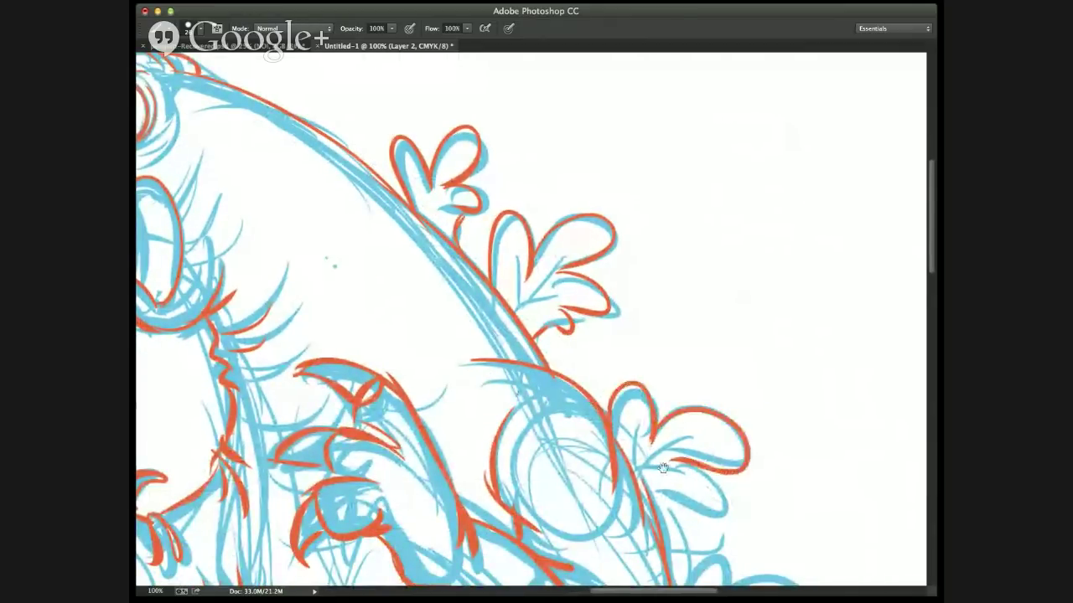
pyautogui.scroll(-4, 664, 460)
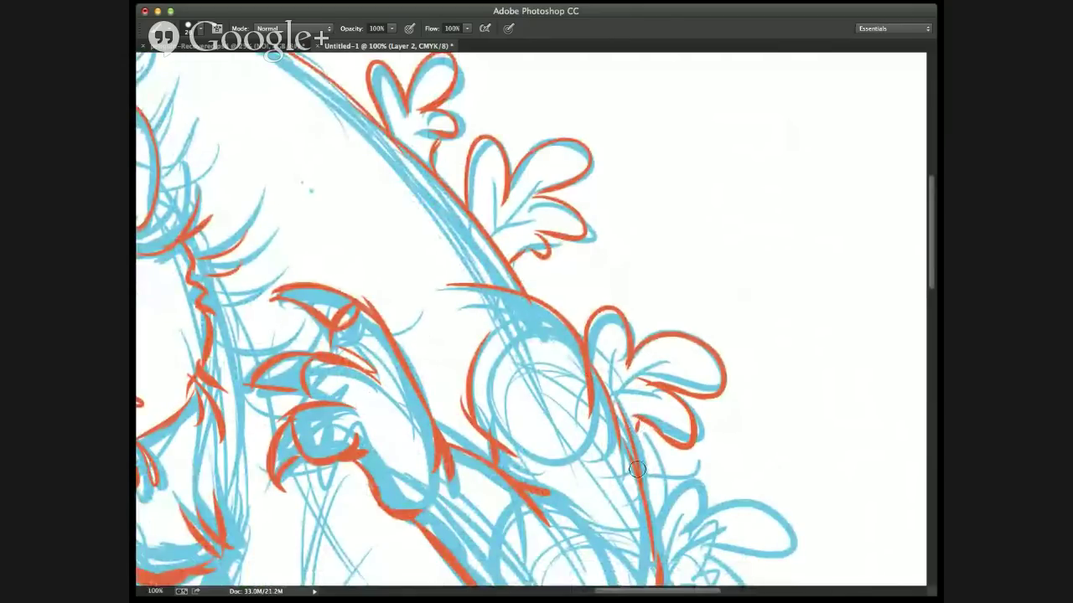
pyautogui.scroll(-5, 664, 503)
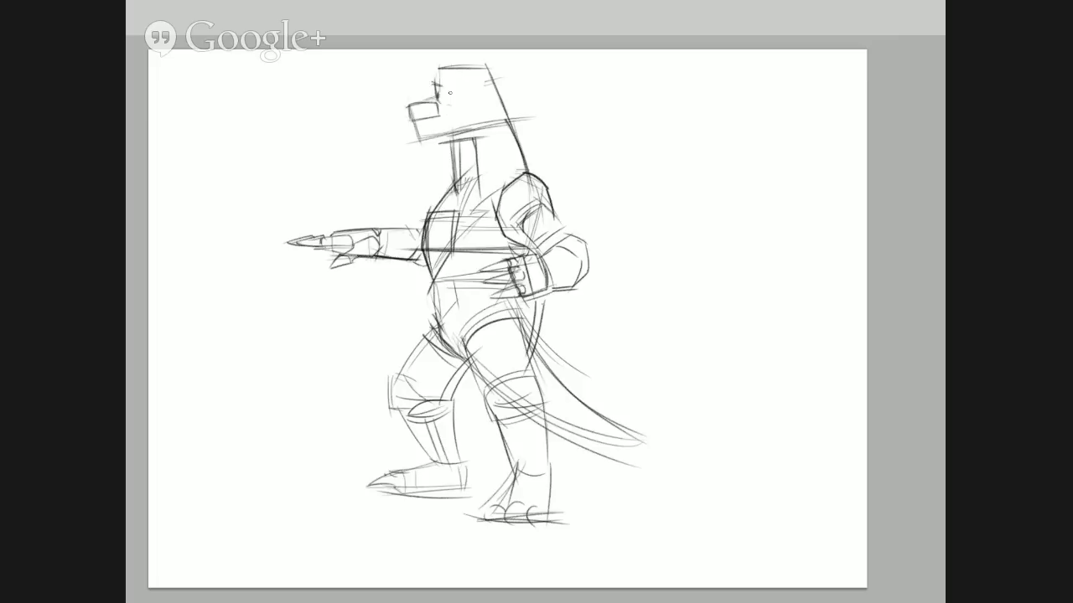
# - Remove the pencil figure's boxy snout and rework the brow, eye and front of the jaw
pyautogui.moveTo(401, 107); pyautogui.dragTo(442, 94)
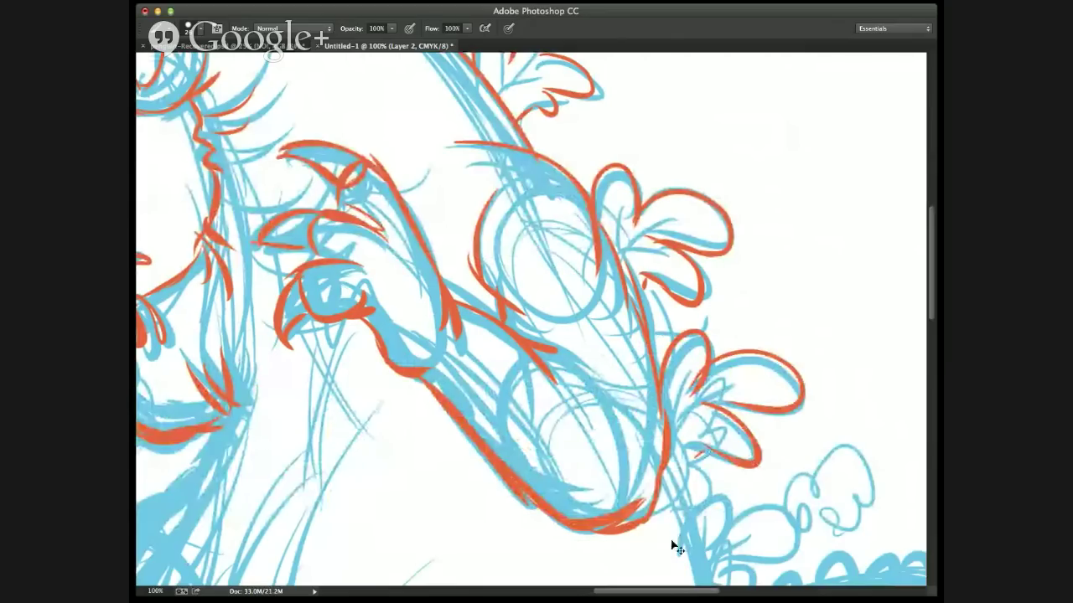
pyautogui.press('super+0')
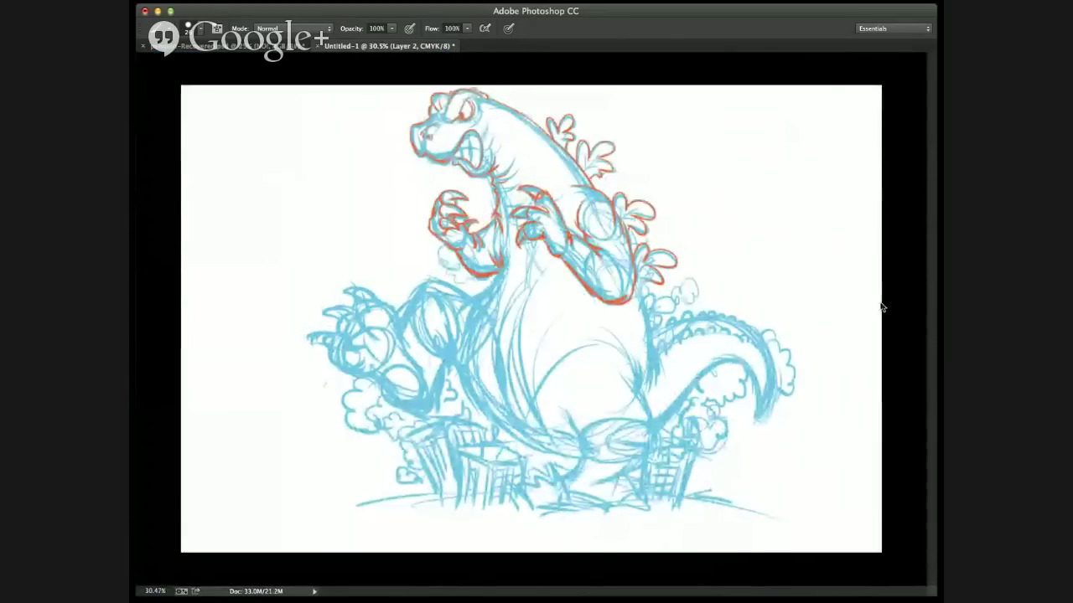
pyautogui.press('z')
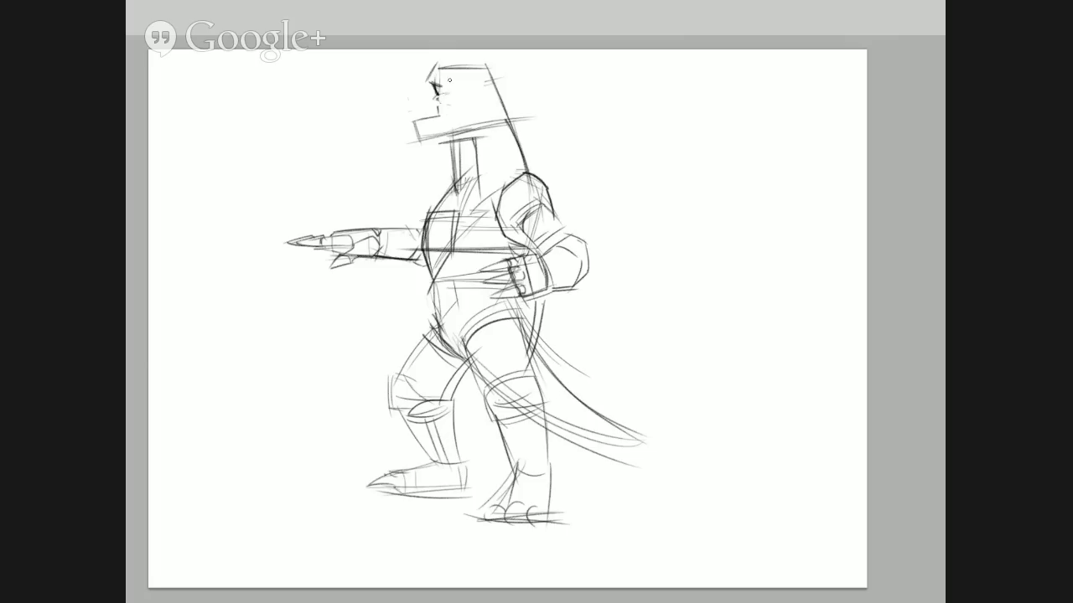
pyautogui.moveTo(444, 86); pyautogui.dragTo(436, 94)
pyautogui.moveTo(415, 111); pyautogui.dragTo(419, 139)
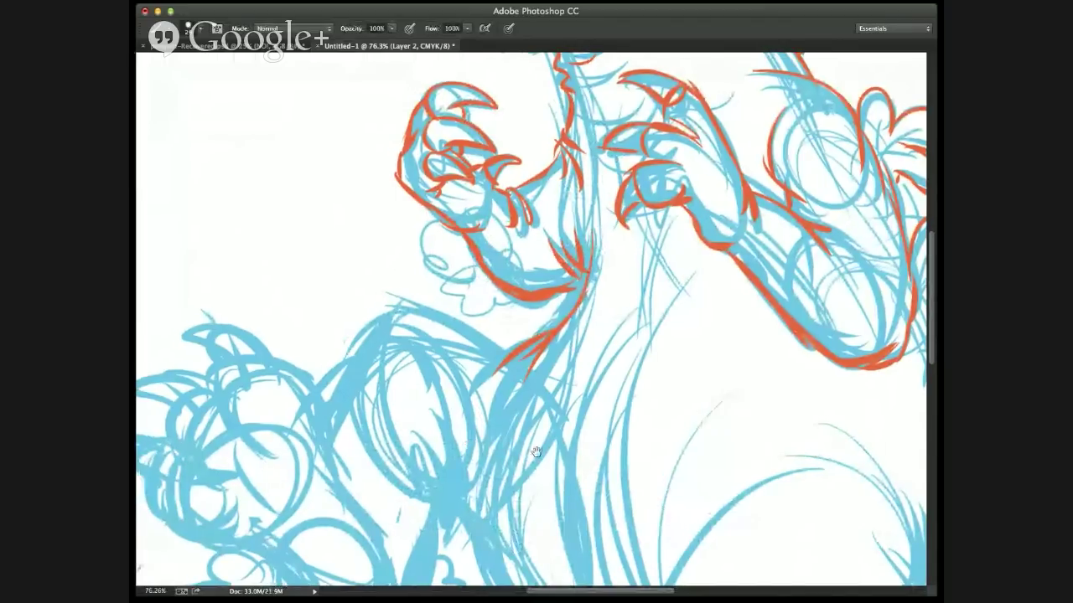
# - Trace the top of the monster's raised thigh and knee, the crotch creases and the lower belly curve in orange-red
pyautogui.hscroll(-5, 608, 358)
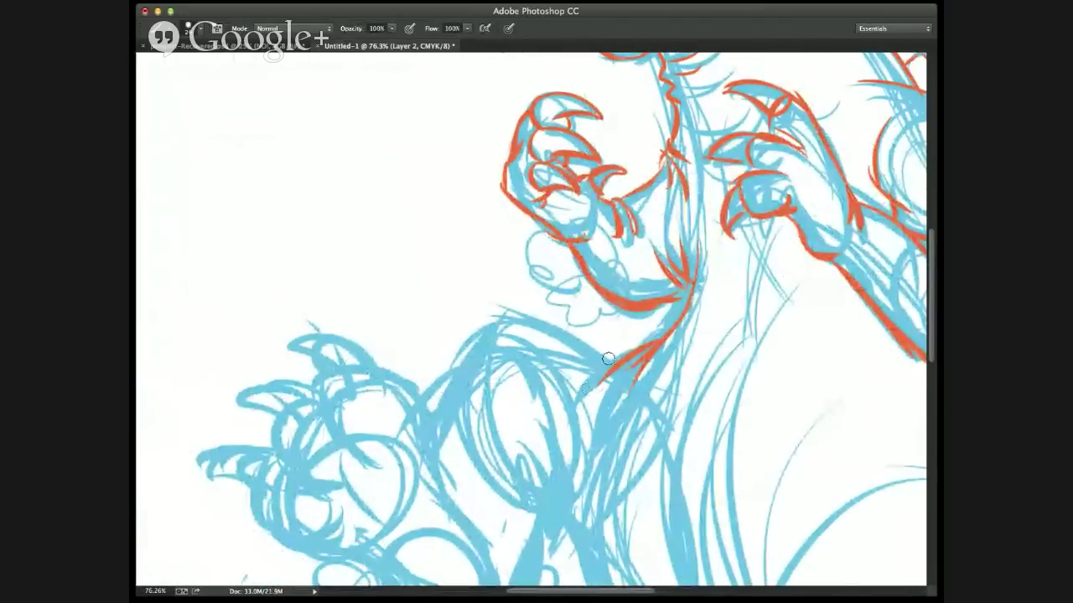
pyautogui.moveTo(608, 359)
pyautogui.mouseDown()
pyautogui.moveTo(498, 322)
pyautogui.moveTo(433, 405)
pyautogui.mouseUp()
pyautogui.moveTo(495, 324); pyautogui.dragTo(432, 406)
pyautogui.moveTo(461, 354); pyautogui.dragTo(428, 411)
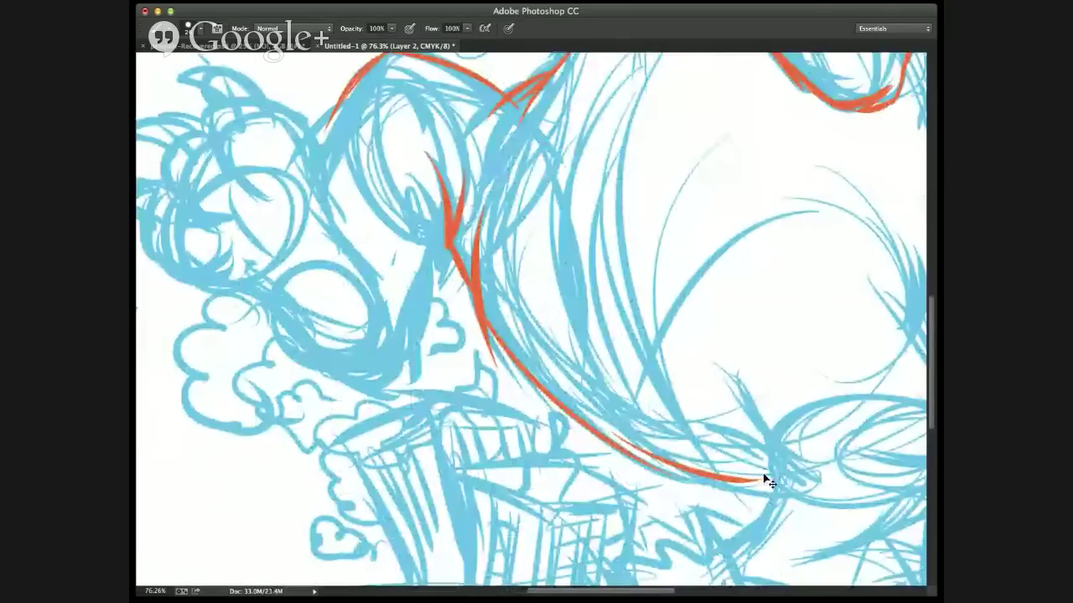
# - Trace the raised leg's ankle crease and underside, the heel, the sole's lower edge and the curve of the foot pad in orange-red
pyautogui.press('super+0')
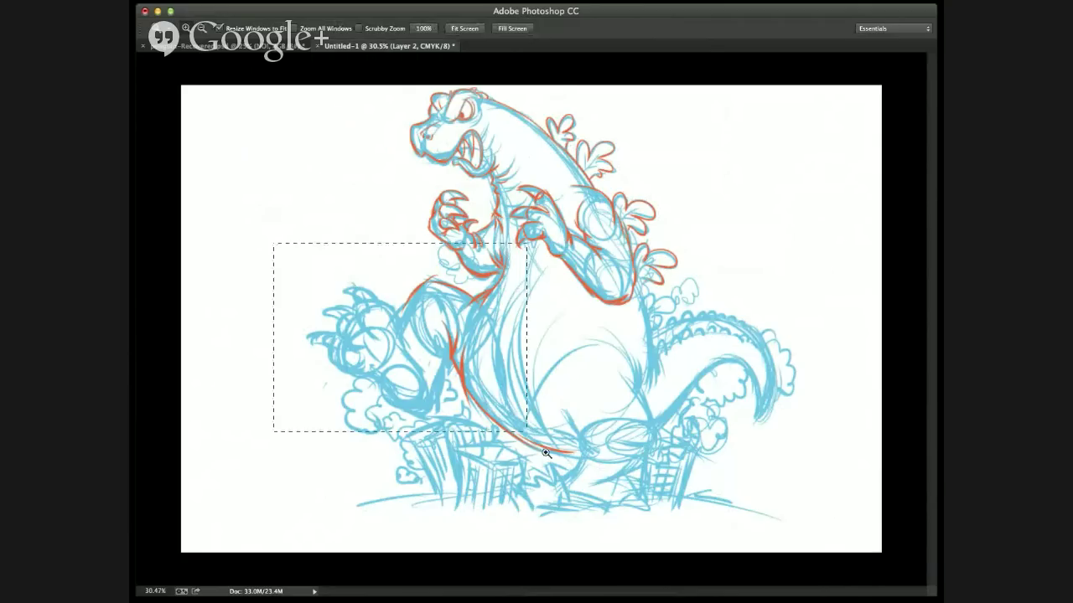
pyautogui.moveTo(514, 430); pyautogui.dragTo(617, 448)
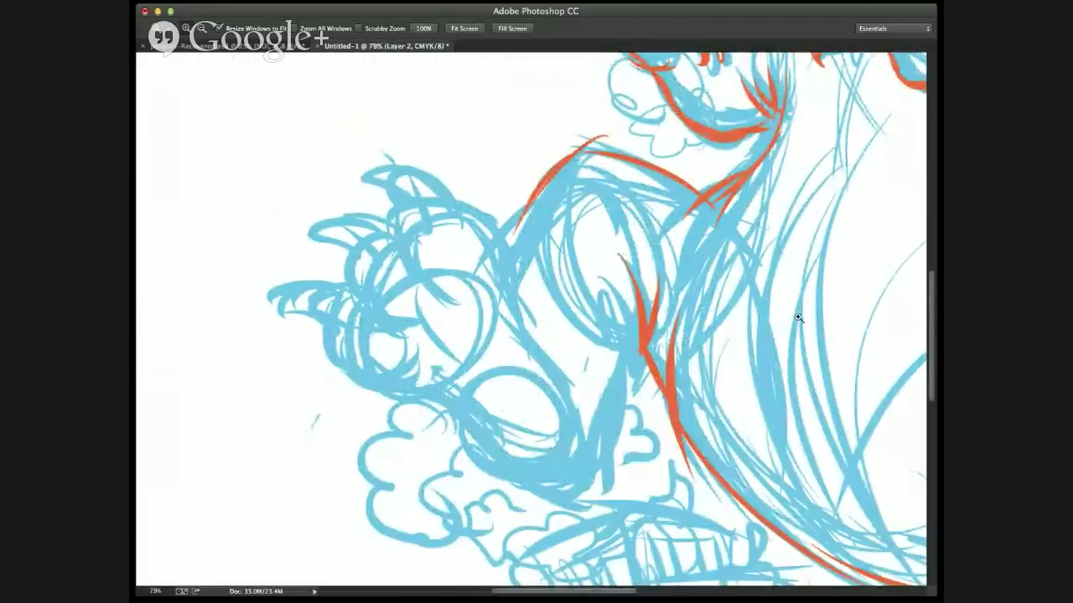
pyautogui.press('b')
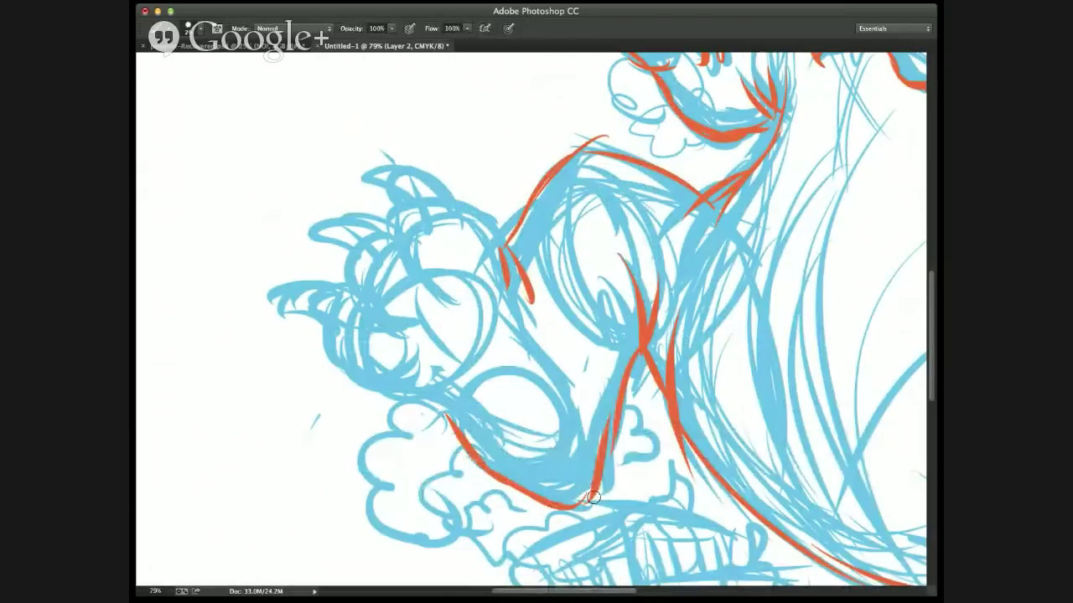
pyautogui.moveTo(592, 502)
pyautogui.mouseDown()
pyautogui.moveTo(529, 462)
pyautogui.moveTo(453, 443)
pyautogui.moveTo(427, 404)
pyautogui.moveTo(377, 390)
pyautogui.moveTo(402, 402)
pyautogui.moveTo(342, 344)
pyautogui.mouseUp()
pyautogui.moveTo(411, 272); pyautogui.dragTo(433, 336)
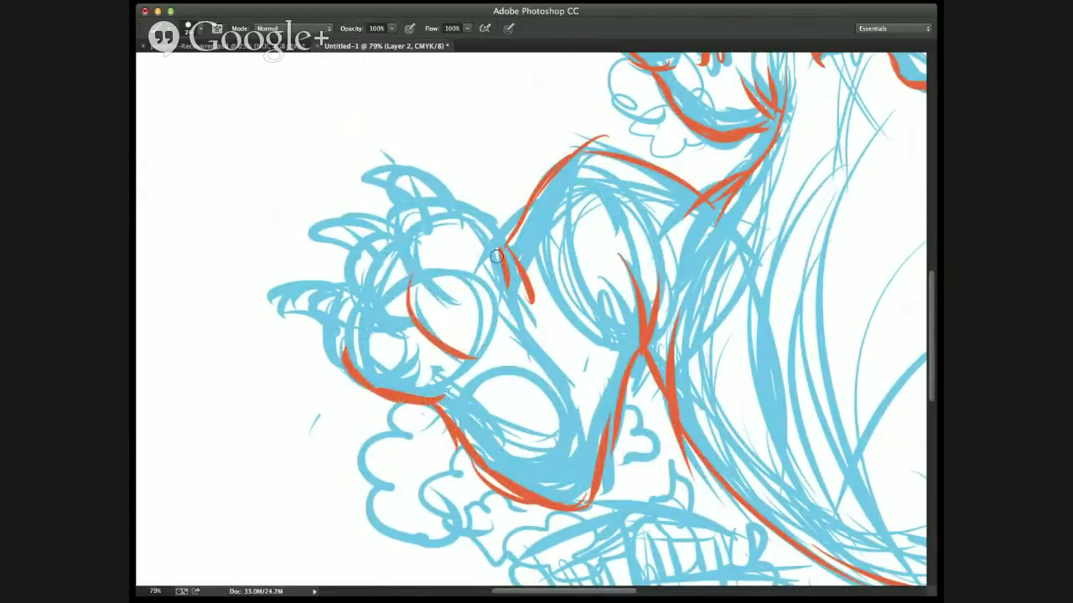
# - Trace the raised foot's toes and three claws in orange-red, and thicken the outline of the sole and heel
pyautogui.moveTo(511, 270)
pyautogui.mouseDown()
pyautogui.moveTo(453, 198)
pyautogui.moveTo(478, 197)
pyautogui.mouseUp()
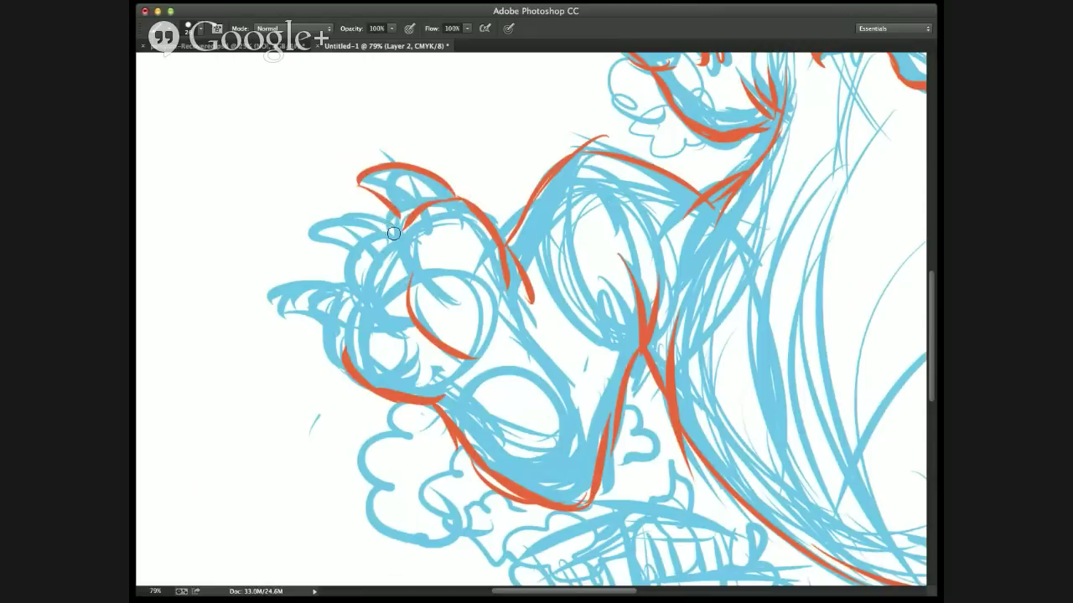
pyautogui.moveTo(394, 233)
pyautogui.mouseDown()
pyautogui.moveTo(328, 218)
pyautogui.moveTo(299, 232)
pyautogui.moveTo(344, 239)
pyautogui.mouseUp()
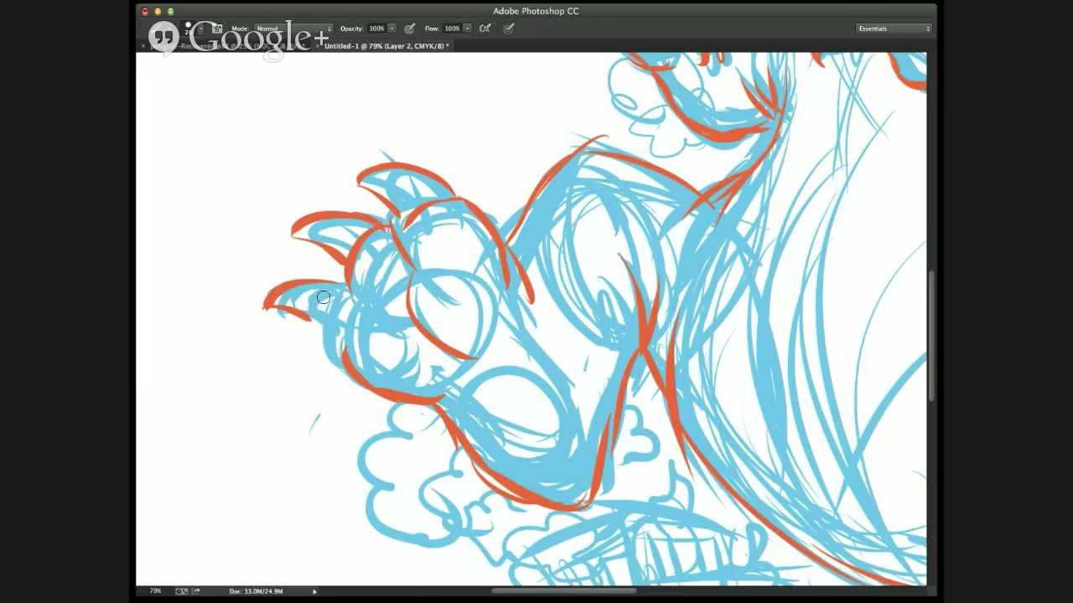
pyautogui.moveTo(322, 298)
pyautogui.mouseDown()
pyautogui.moveTo(306, 327)
pyautogui.moveTo(347, 369)
pyautogui.mouseUp()
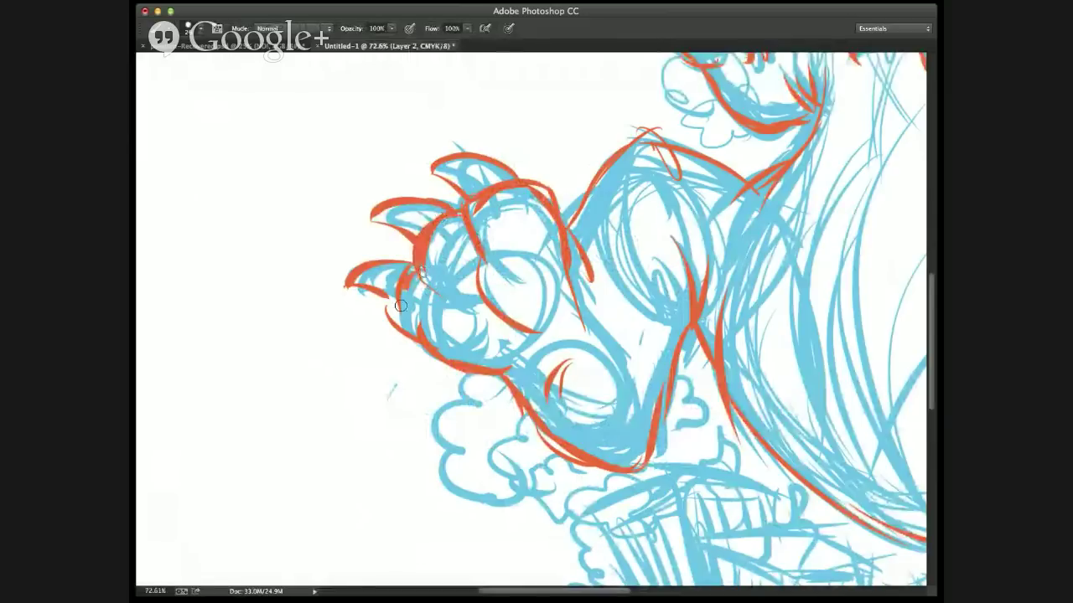
pyautogui.moveTo(491, 373)
pyautogui.mouseDown()
pyautogui.moveTo(575, 460)
pyautogui.moveTo(537, 418)
pyautogui.moveTo(564, 453)
pyautogui.mouseUp()
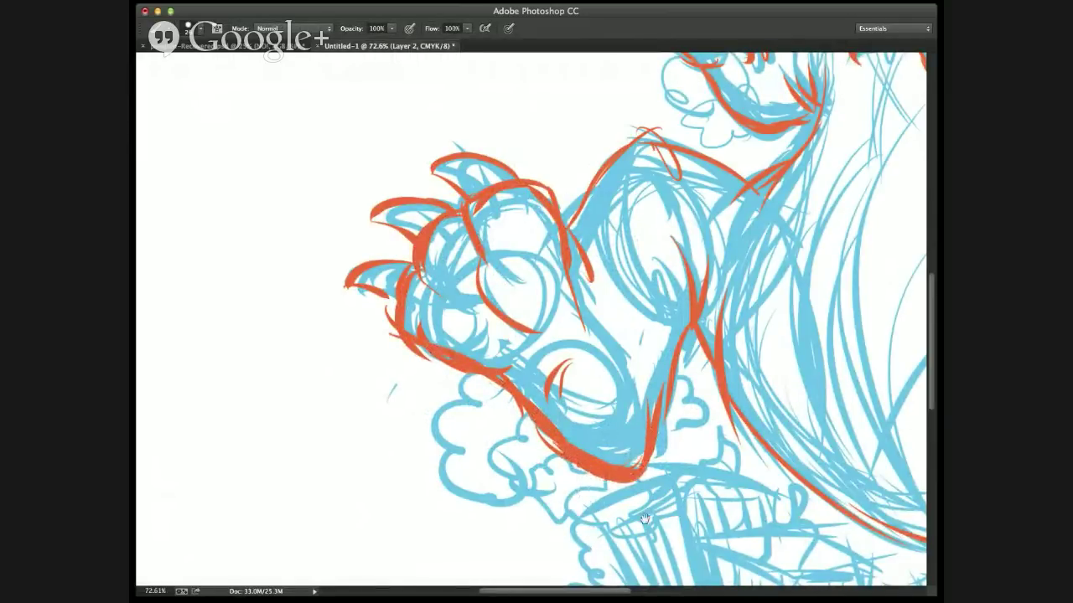
# - Trace the standing leg's knee creases, back of the thigh, shin and foot on the ground in orange-red
pyautogui.moveTo(641, 485); pyautogui.dragTo(237, 394)
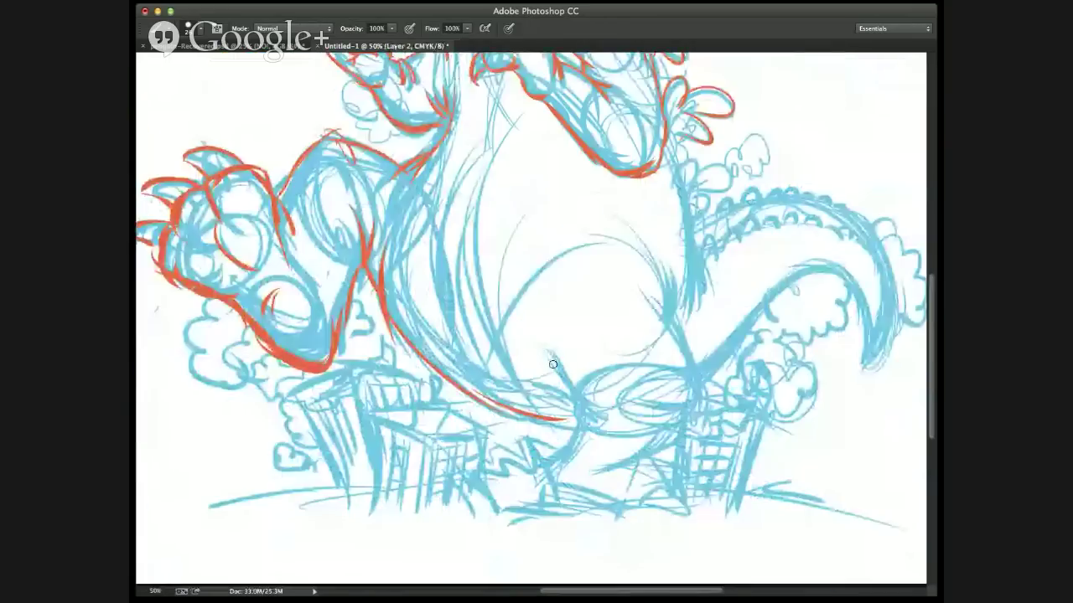
pyautogui.moveTo(540, 348); pyautogui.dragTo(586, 415)
pyautogui.moveTo(699, 393); pyautogui.dragTo(652, 310)
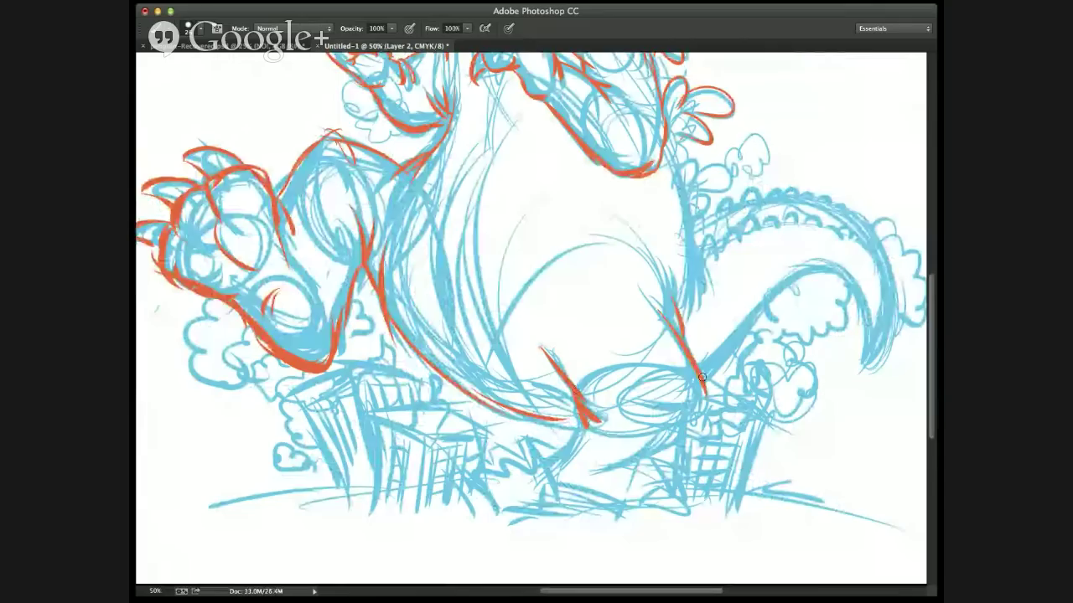
pyautogui.moveTo(704, 392); pyautogui.dragTo(643, 459)
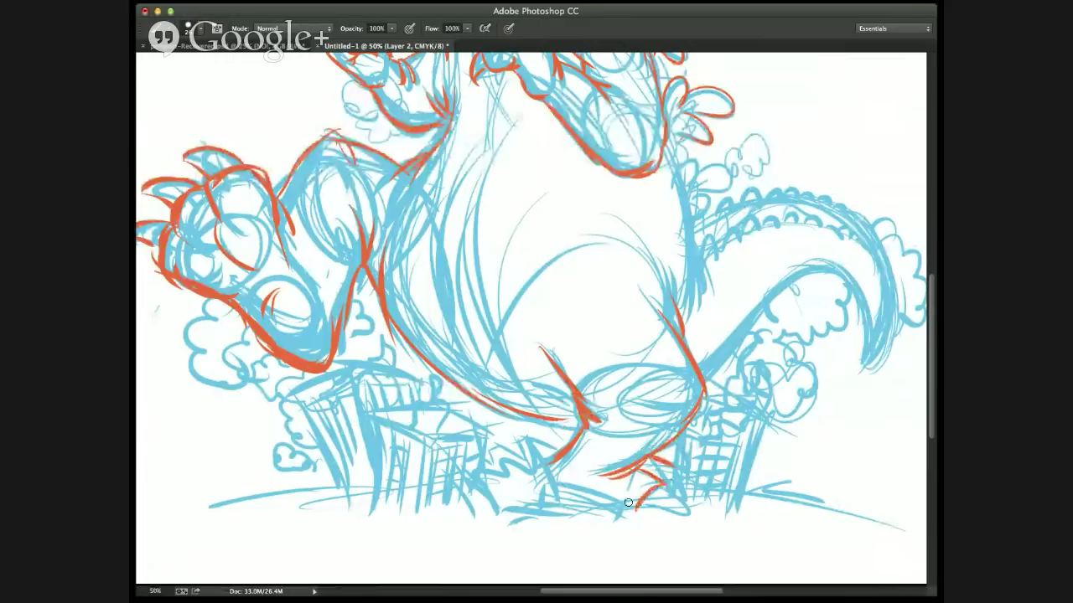
pyautogui.moveTo(560, 487)
pyautogui.mouseDown()
pyautogui.moveTo(623, 516)
pyautogui.moveTo(648, 489)
pyautogui.moveTo(668, 488)
pyautogui.moveTo(688, 517)
pyautogui.moveTo(640, 503)
pyautogui.mouseUp()
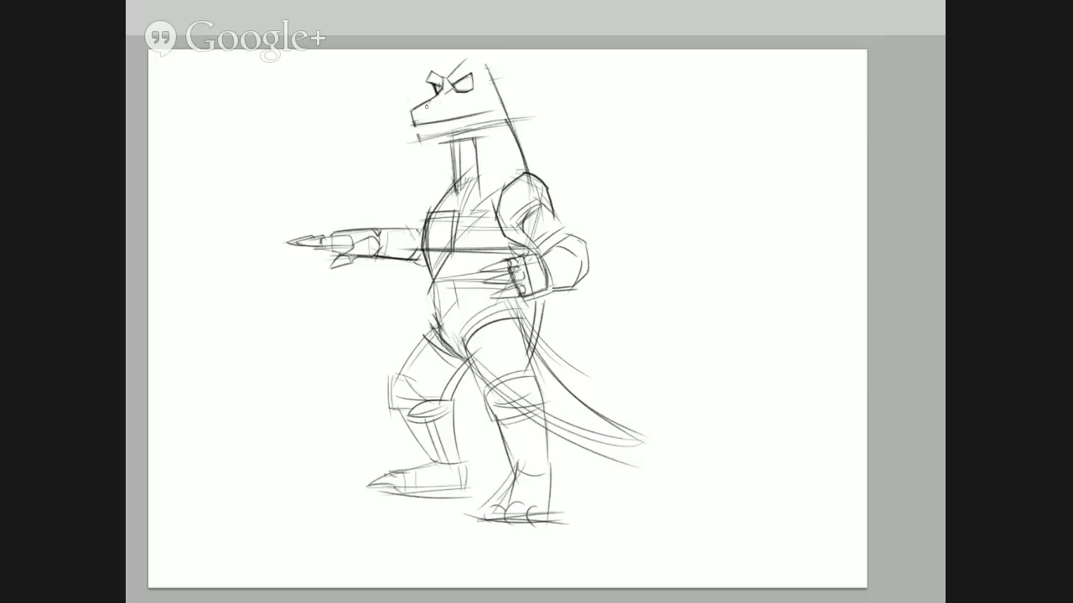
# - Refine the pencil figure's near eye and the top of its muzzle
pyautogui.moveTo(444, 96); pyautogui.dragTo(475, 86)
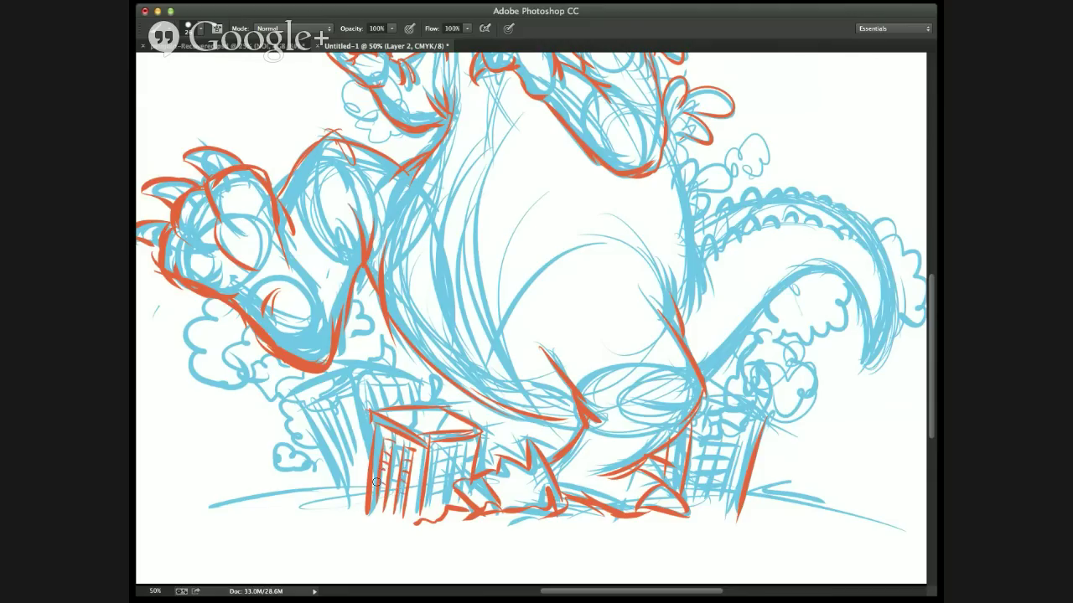
# - Add windows to the front box-shaped building, and outline the leaning building behind it in orange-red
pyautogui.moveTo(439, 450); pyautogui.dragTo(430, 511)
pyautogui.moveTo(442, 455)
pyautogui.mouseDown()
pyautogui.moveTo(437, 509)
pyautogui.moveTo(444, 452)
pyautogui.moveTo(432, 464)
pyautogui.moveTo(431, 494)
pyautogui.moveTo(454, 453)
pyautogui.moveTo(463, 476)
pyautogui.mouseUp()
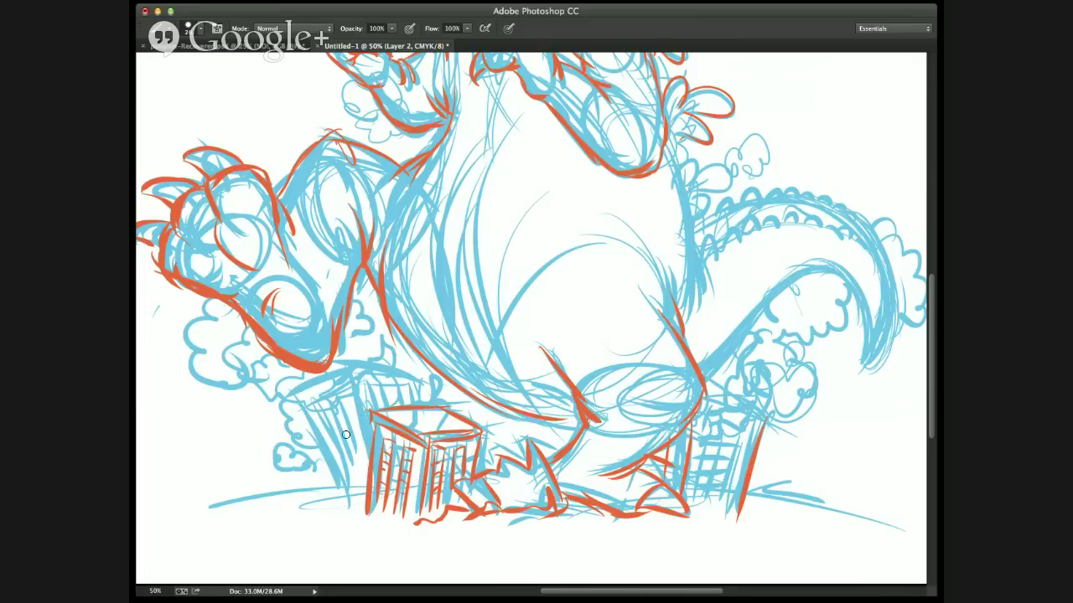
pyautogui.moveTo(355, 376); pyautogui.dragTo(367, 424)
pyautogui.moveTo(409, 377)
pyautogui.mouseDown()
pyautogui.moveTo(333, 357)
pyautogui.moveTo(347, 364)
pyautogui.moveTo(289, 395)
pyautogui.mouseUp()
pyautogui.moveTo(336, 369); pyautogui.dragTo(285, 397)
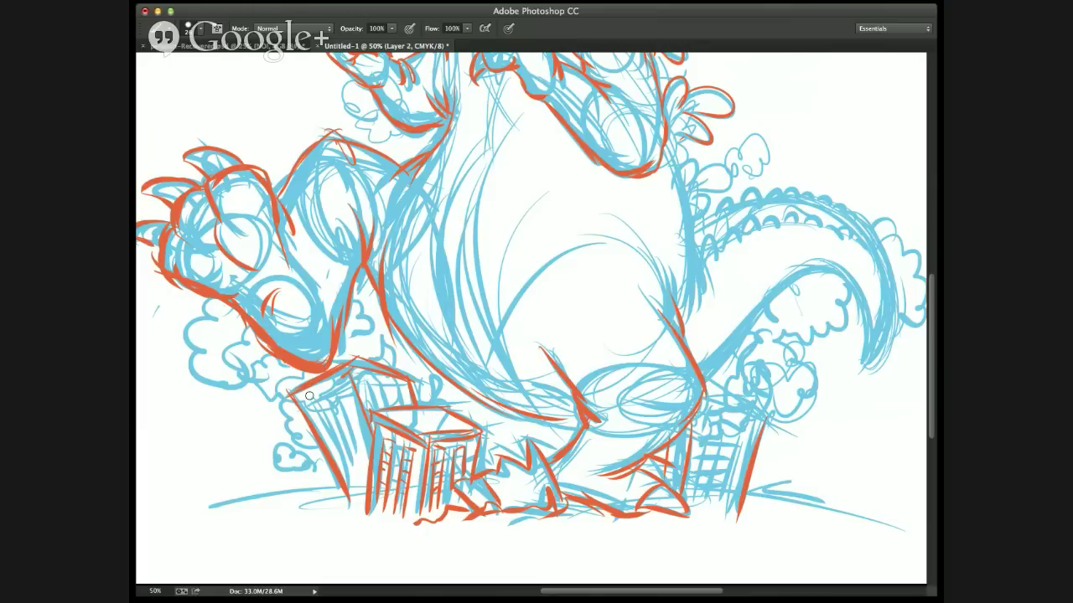
# - Draw window grids on both faces of the leaning building, and trace the smoke puffs around it and beneath the raised foot
pyautogui.moveTo(348, 369)
pyautogui.mouseDown()
pyautogui.moveTo(293, 404)
pyautogui.moveTo(362, 441)
pyautogui.mouseUp()
pyautogui.moveTo(327, 387)
pyautogui.mouseDown()
pyautogui.moveTo(360, 460)
pyautogui.moveTo(346, 455)
pyautogui.moveTo(342, 395)
pyautogui.moveTo(314, 398)
pyautogui.moveTo(348, 407)
pyautogui.moveTo(339, 429)
pyautogui.moveTo(365, 435)
pyautogui.moveTo(344, 457)
pyautogui.mouseUp()
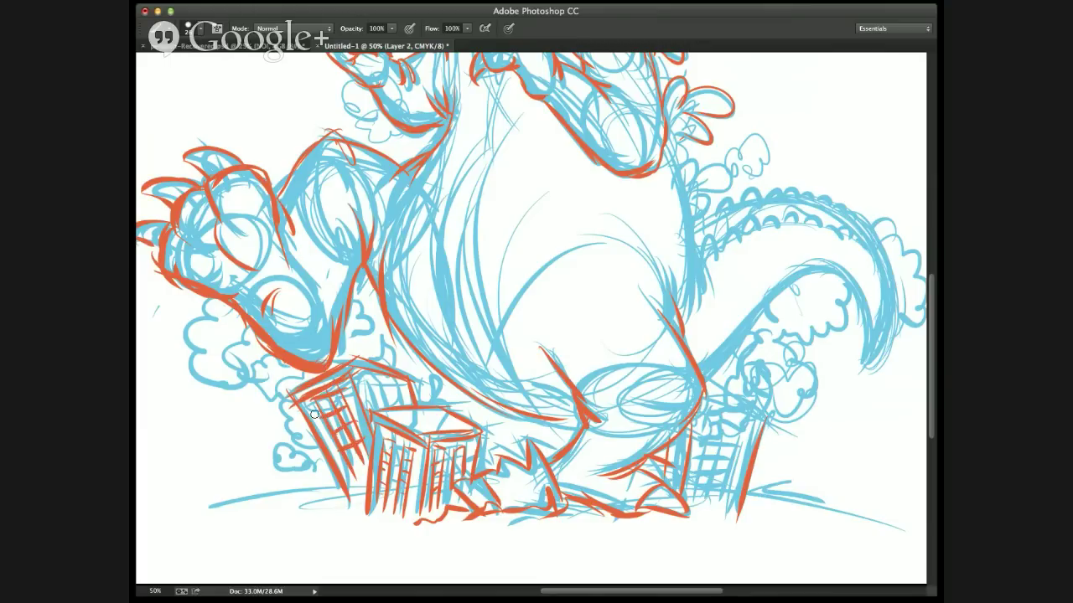
pyautogui.moveTo(312, 406); pyautogui.dragTo(350, 477)
pyautogui.moveTo(360, 385)
pyautogui.mouseDown()
pyautogui.moveTo(399, 384)
pyautogui.moveTo(395, 411)
pyautogui.mouseUp()
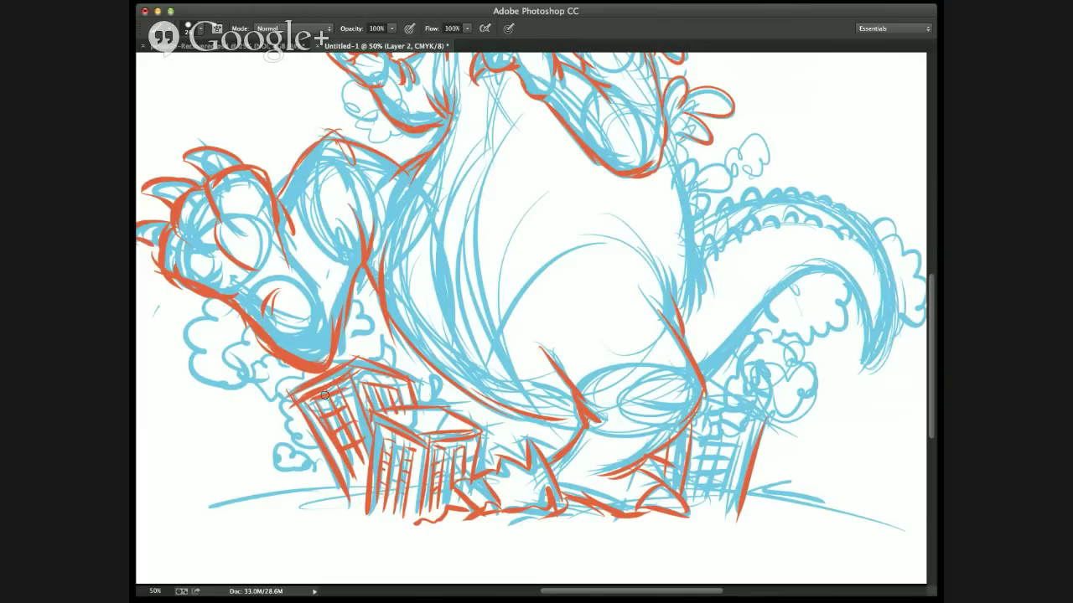
pyautogui.moveTo(322, 432)
pyautogui.mouseDown()
pyautogui.moveTo(287, 433)
pyautogui.moveTo(280, 396)
pyautogui.moveTo(230, 397)
pyautogui.moveTo(193, 382)
pyautogui.moveTo(202, 303)
pyautogui.moveTo(220, 367)
pyautogui.moveTo(259, 361)
pyautogui.moveTo(293, 389)
pyautogui.moveTo(290, 424)
pyautogui.moveTo(309, 383)
pyautogui.mouseUp()
pyautogui.moveTo(353, 336)
pyautogui.mouseDown()
pyautogui.moveTo(351, 305)
pyautogui.moveTo(382, 362)
pyautogui.mouseUp()
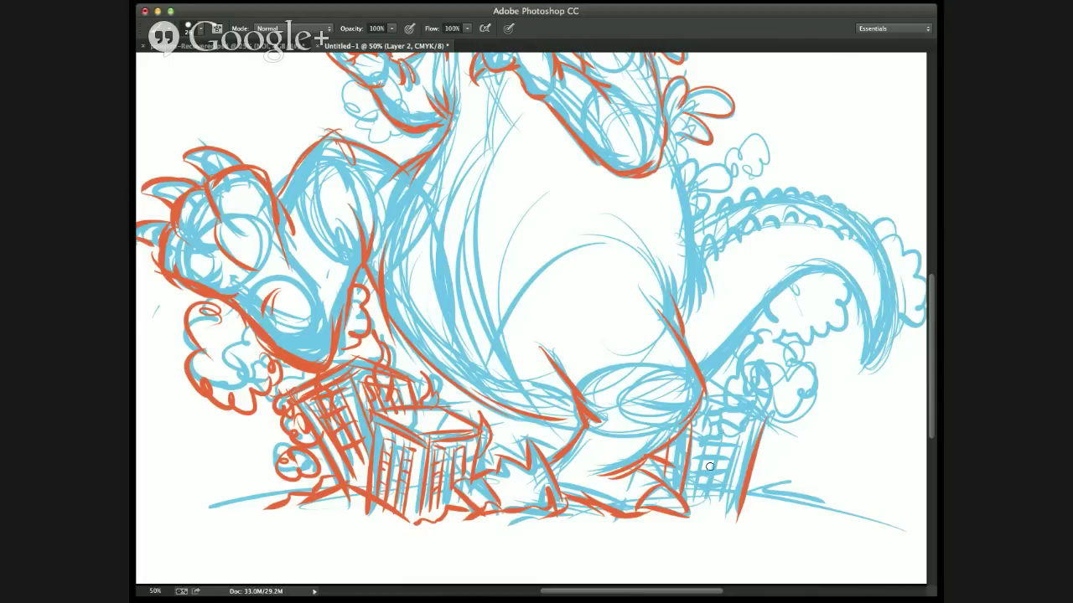
# - Draw the window grid on the building behind the standing leg, and trace the smoke and flames rising from its broken top
pyautogui.moveTo(713, 444)
pyautogui.mouseDown()
pyautogui.moveTo(711, 488)
pyautogui.moveTo(724, 503)
pyautogui.moveTo(746, 442)
pyautogui.moveTo(694, 492)
pyautogui.mouseUp()
pyautogui.moveTo(743, 444); pyautogui.dragTo(734, 506)
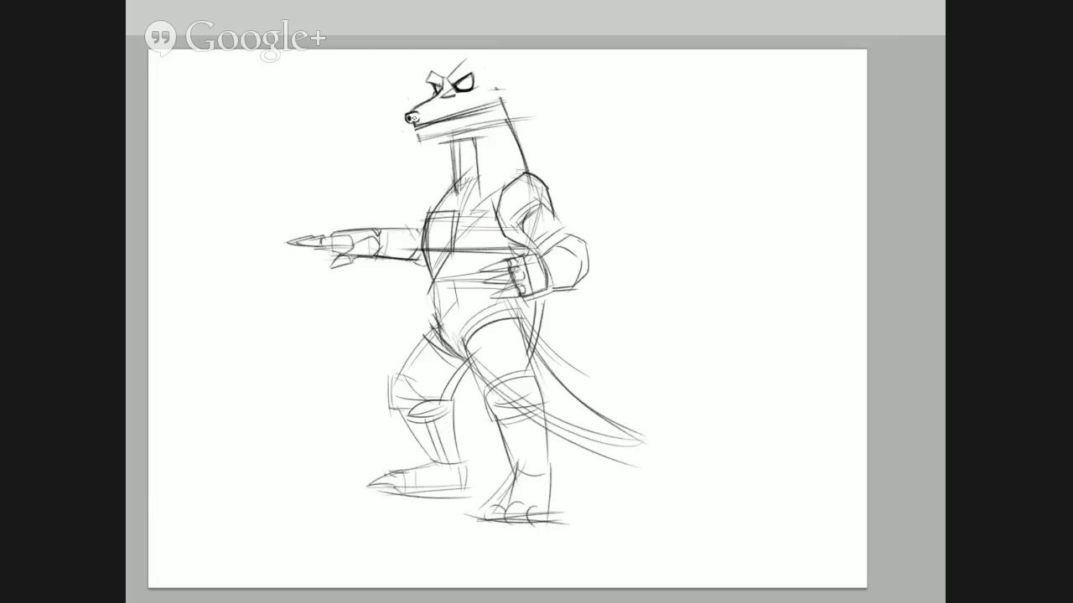
pyautogui.moveTo(761, 362); pyautogui.dragTo(744, 387)
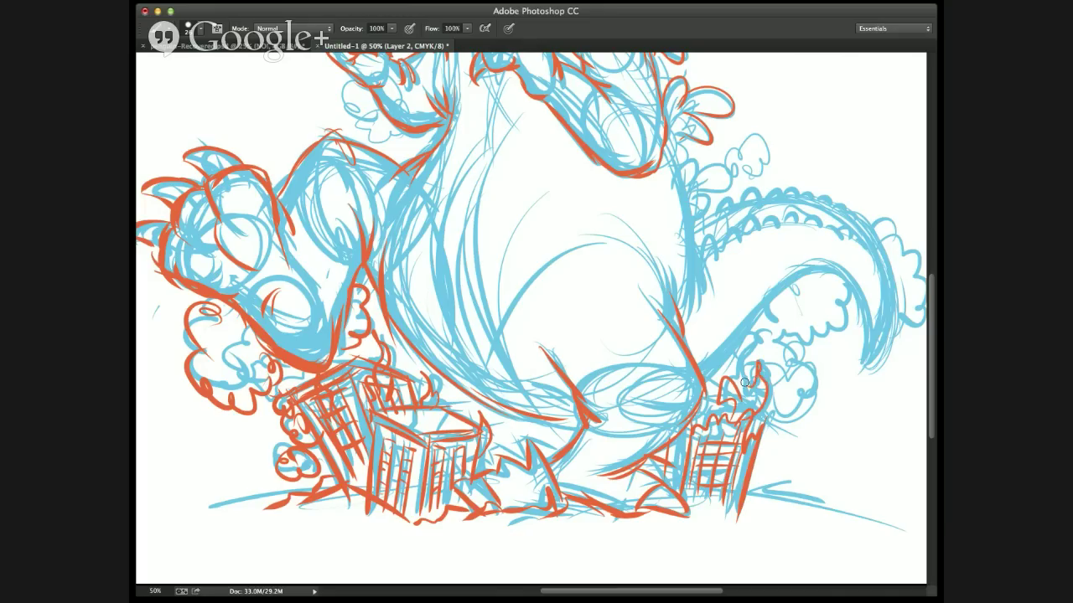
pyautogui.moveTo(759, 334)
pyautogui.mouseDown()
pyautogui.moveTo(750, 381)
pyautogui.moveTo(732, 387)
pyautogui.mouseUp()
pyautogui.moveTo(717, 386)
pyautogui.mouseDown()
pyautogui.moveTo(702, 426)
pyautogui.moveTo(792, 400)
pyautogui.moveTo(801, 377)
pyautogui.mouseUp()
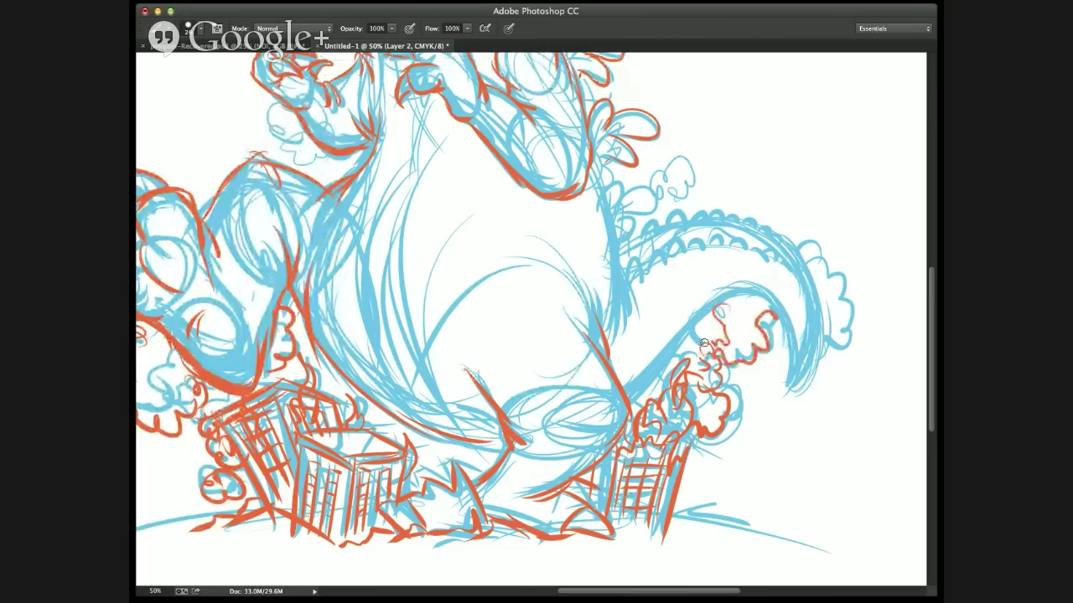
# - Trace the smoke puffs around the tail and the tail's curved underside down to its tip in orange-red
pyautogui.moveTo(696, 359); pyautogui.dragTo(719, 320)
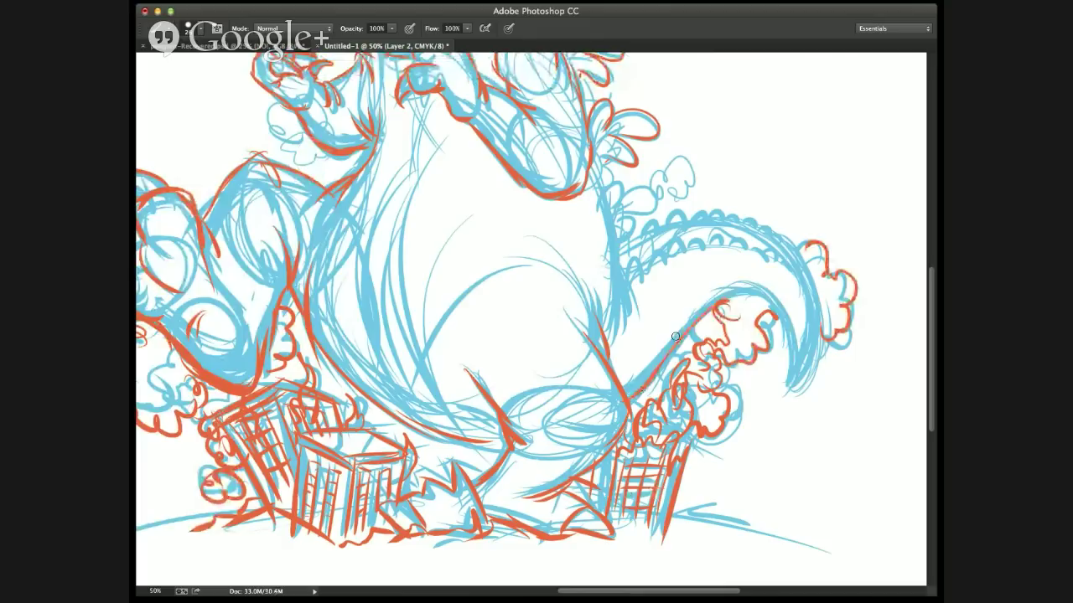
pyautogui.moveTo(712, 298); pyautogui.dragTo(784, 368)
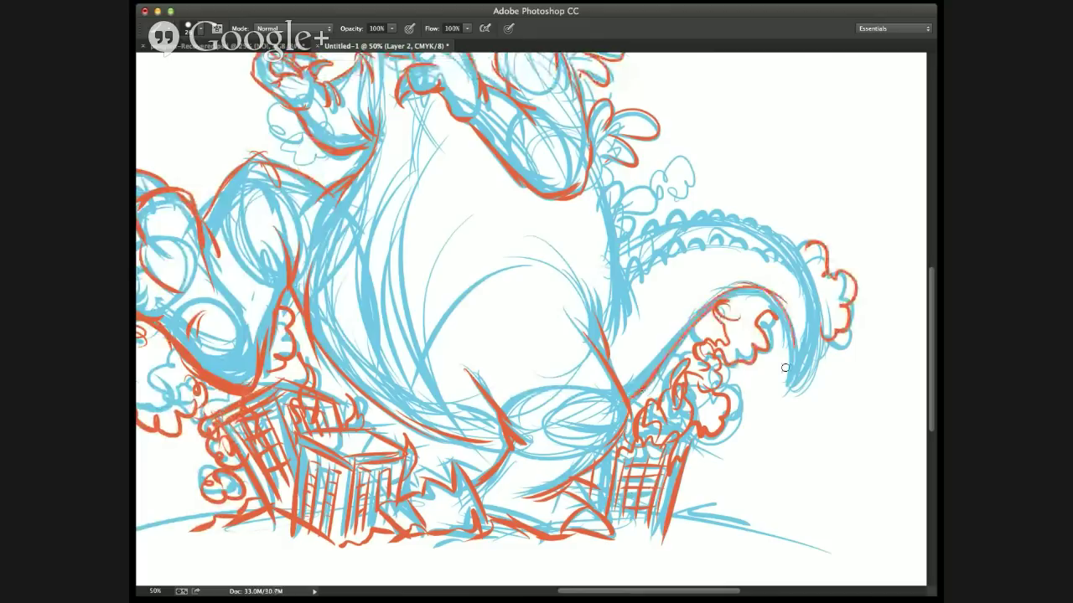
pyautogui.moveTo(793, 329); pyautogui.dragTo(790, 382)
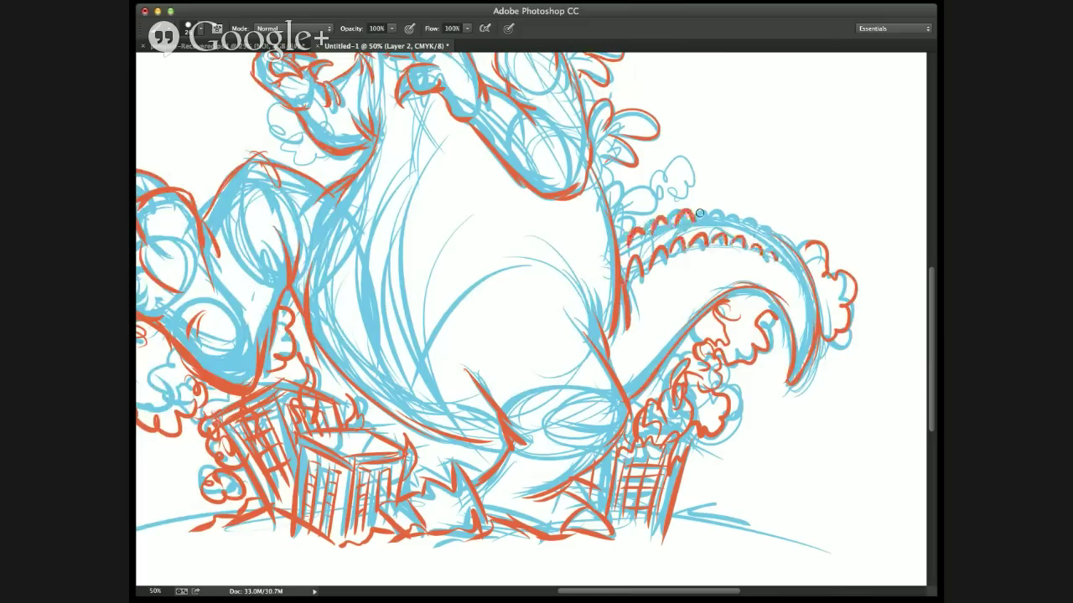
# - Trace the two rows of scalloped bumps along the tail and the lowest dorsal plate above its base in orange-red
pyautogui.moveTo(696, 225)
pyautogui.mouseDown()
pyautogui.moveTo(735, 211)
pyautogui.moveTo(778, 233)
pyautogui.moveTo(633, 252)
pyautogui.moveTo(630, 241)
pyautogui.mouseUp()
pyautogui.moveTo(763, 242); pyautogui.dragTo(634, 278)
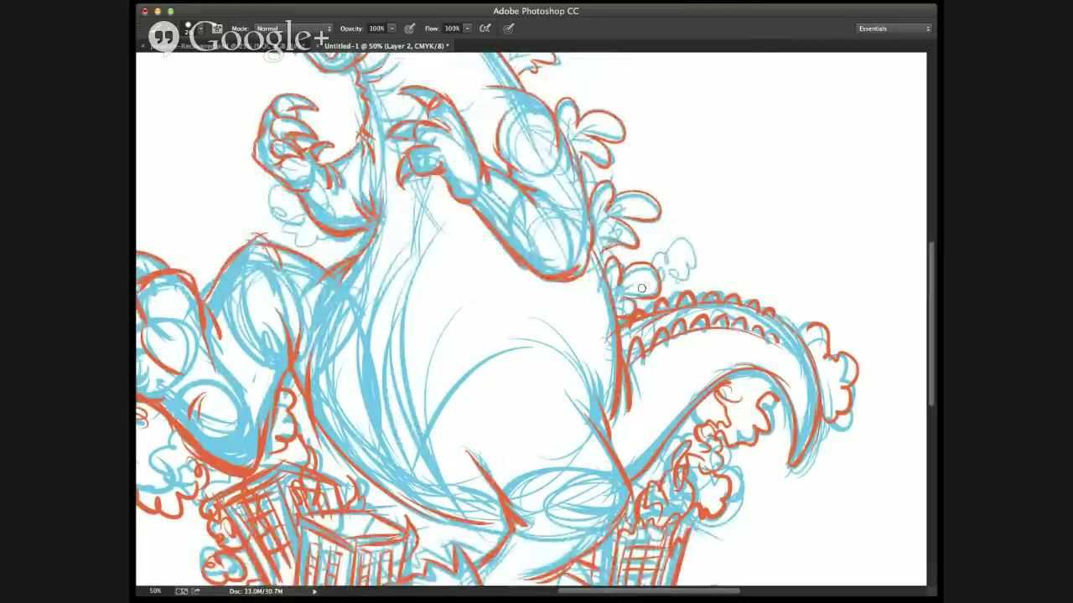
pyautogui.moveTo(641, 288); pyautogui.dragTo(624, 292)
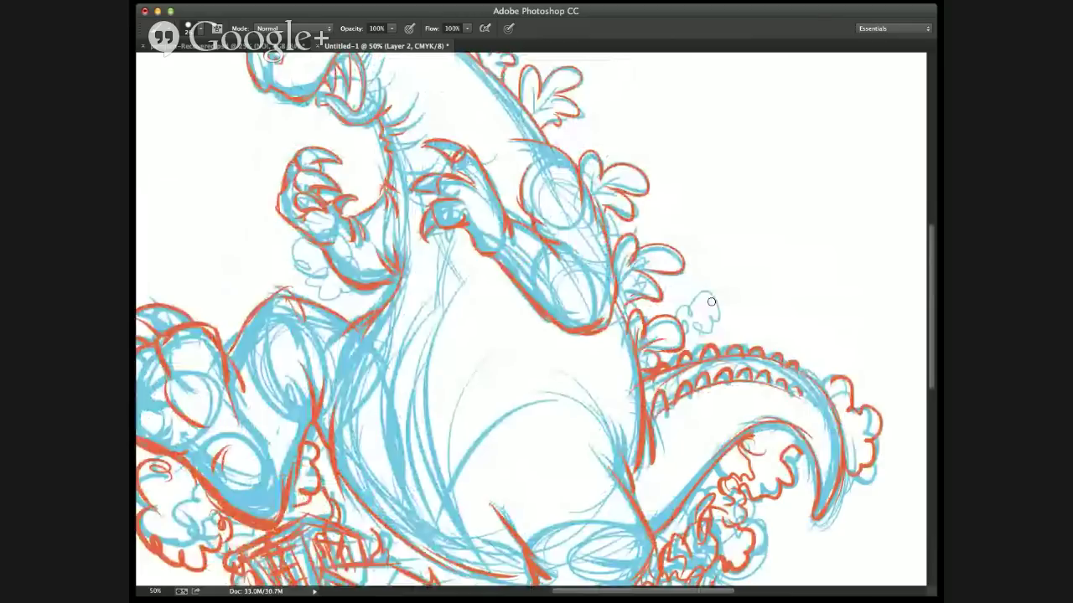
# - Trace the smoke puff above the tail and the puffs beneath the raised far arm, adding small round puffs around that hand in orange-red
pyautogui.moveTo(710, 302); pyautogui.dragTo(724, 272)
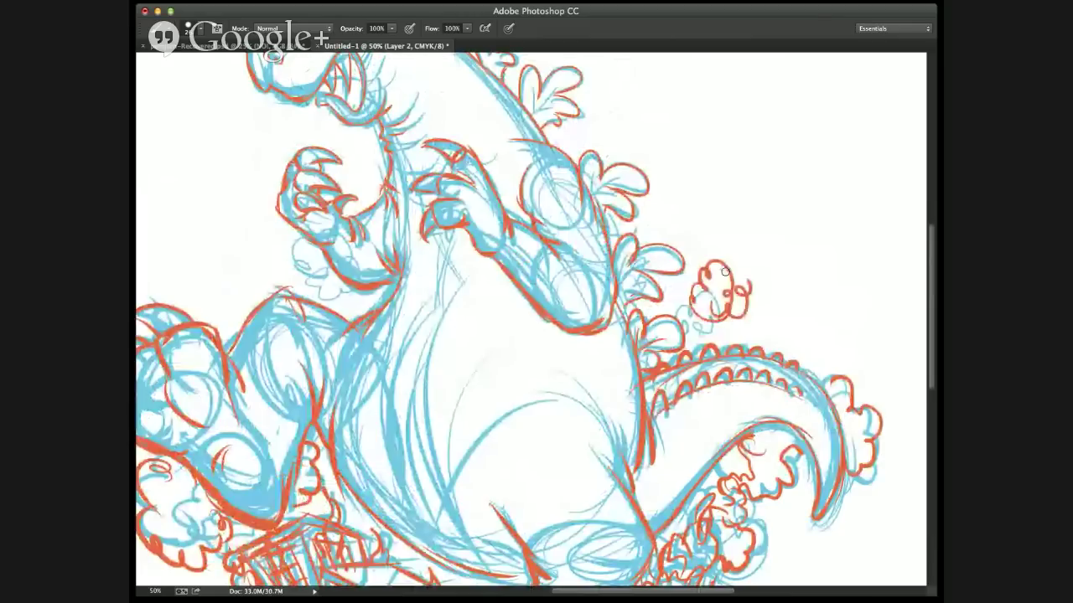
pyautogui.moveTo(425, 385); pyautogui.dragTo(494, 394)
pyautogui.moveTo(357, 249); pyautogui.dragTo(453, 269)
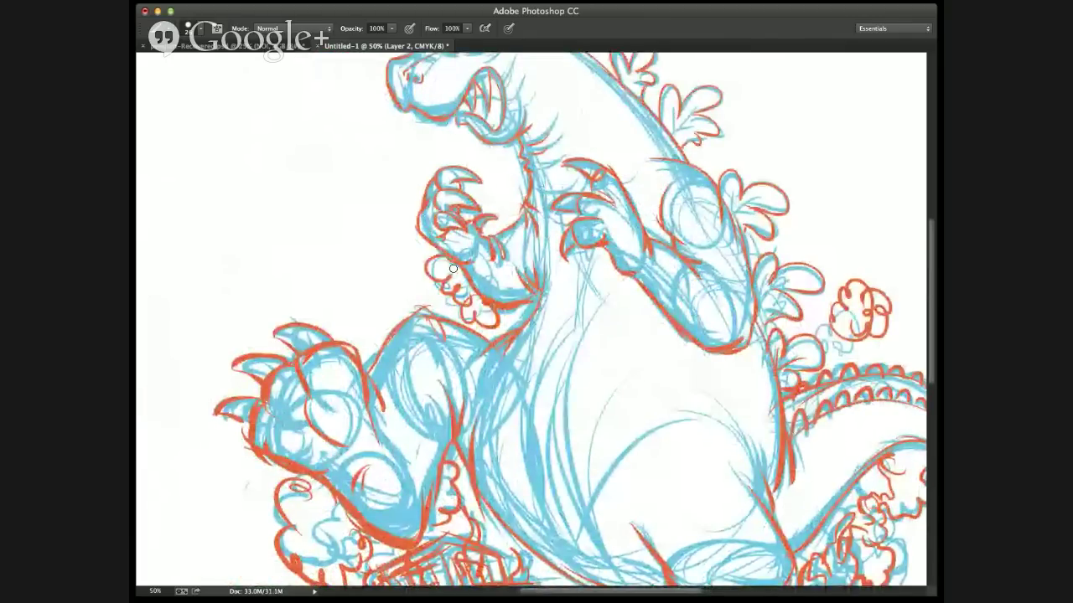
pyautogui.moveTo(394, 244); pyautogui.dragTo(415, 248)
pyautogui.click(393, 205)
pyautogui.moveTo(507, 166); pyautogui.dragTo(495, 180)
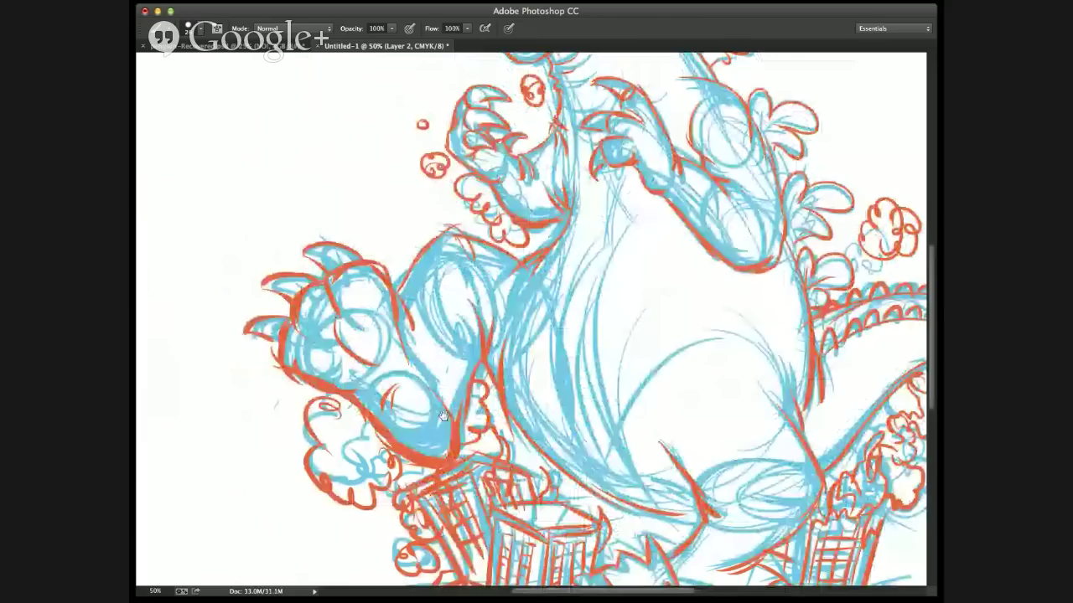
# - Trace the skin folds and spikes below the monster's jaw and the long curved contours down its belly in orange-red
pyautogui.moveTo(443, 415); pyautogui.dragTo(422, 537)
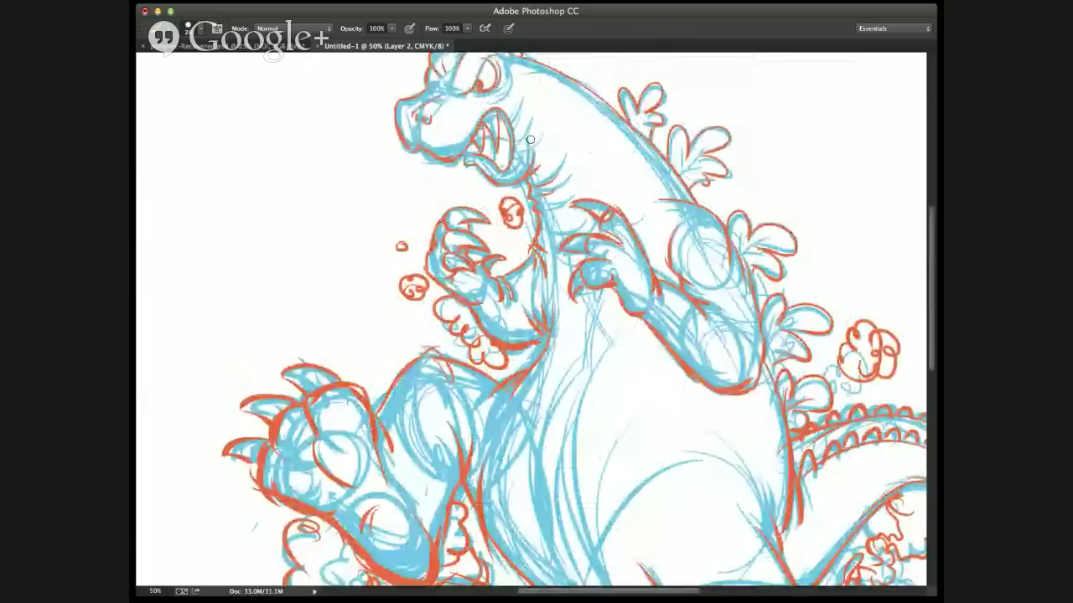
pyautogui.moveTo(530, 139)
pyautogui.mouseDown()
pyautogui.moveTo(520, 166)
pyautogui.moveTo(554, 171)
pyautogui.moveTo(539, 191)
pyautogui.moveTo(568, 196)
pyautogui.moveTo(575, 225)
pyautogui.mouseUp()
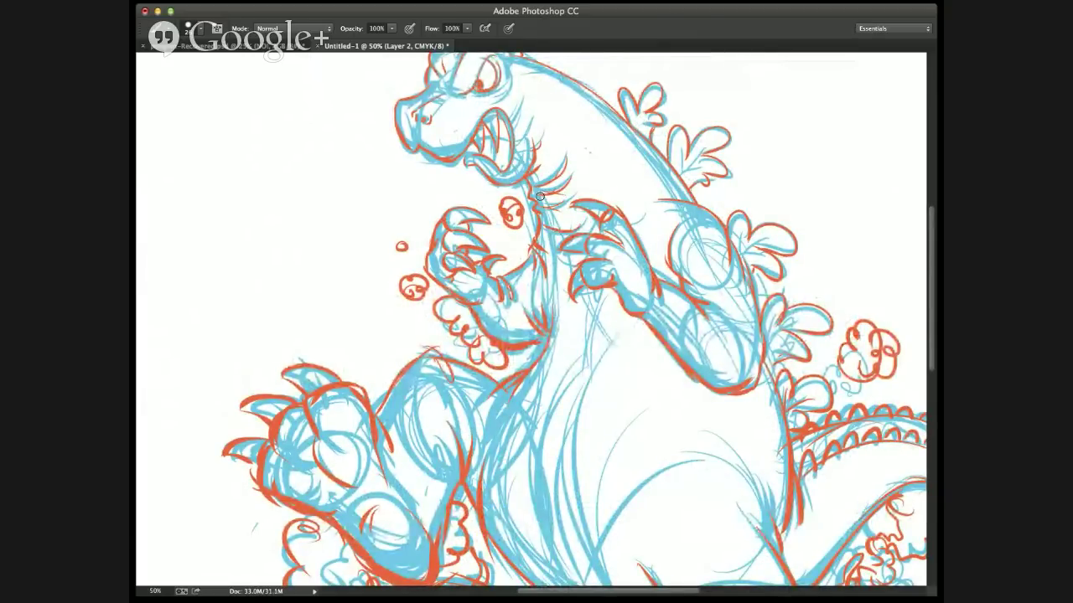
pyautogui.moveTo(518, 351); pyautogui.dragTo(519, 261)
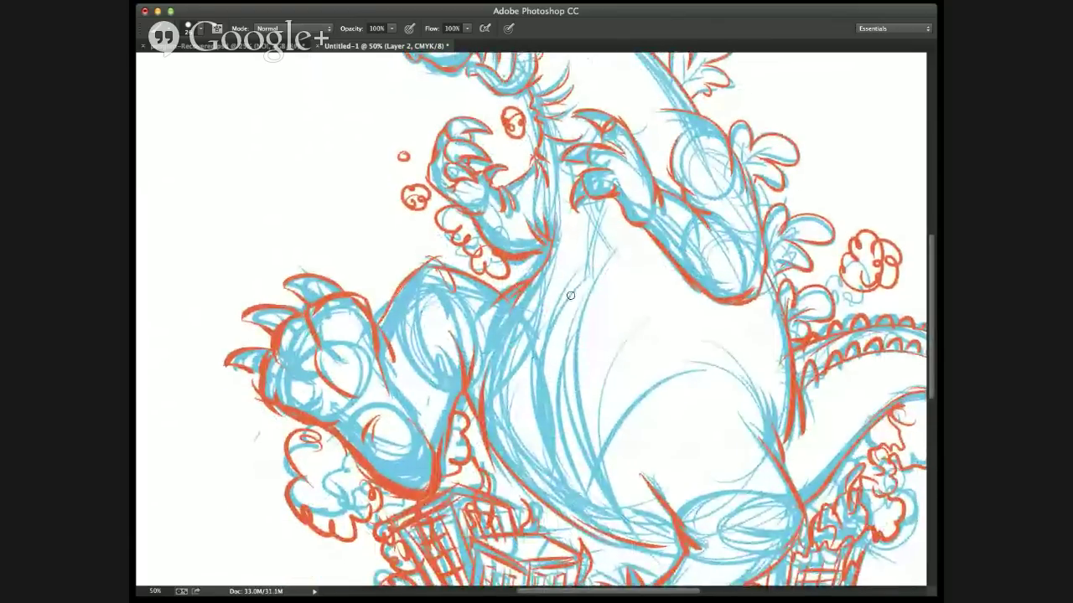
pyautogui.moveTo(570, 295); pyautogui.dragTo(569, 524)
pyautogui.moveTo(598, 385); pyautogui.dragTo(624, 498)
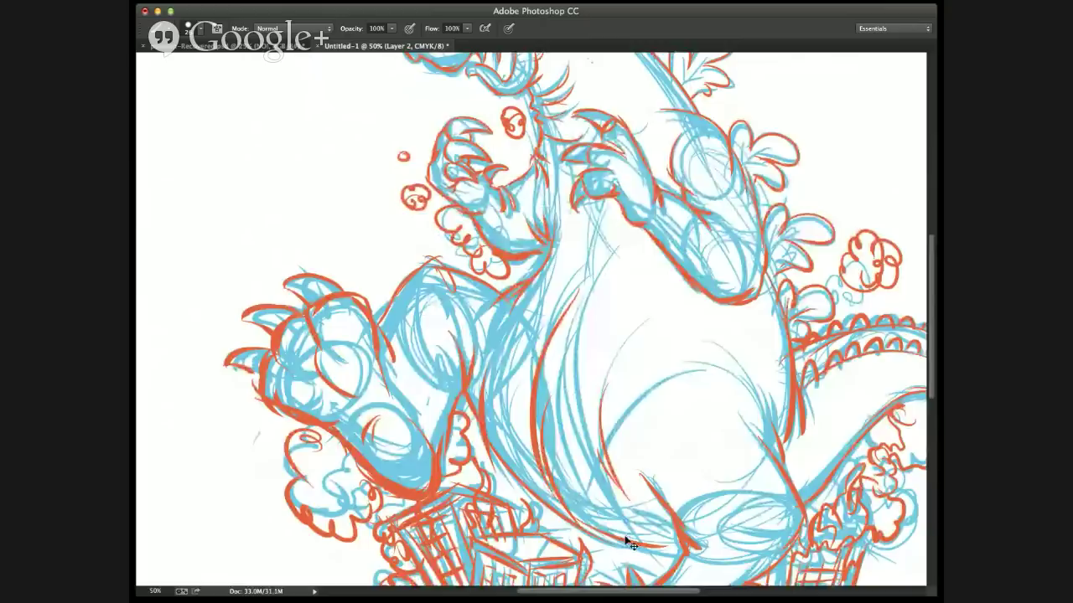
# - Reinforce the monster's belly fold, back contour and standing foot in orange-red, and add small bumps down the back of its neck
pyautogui.press('super+0')
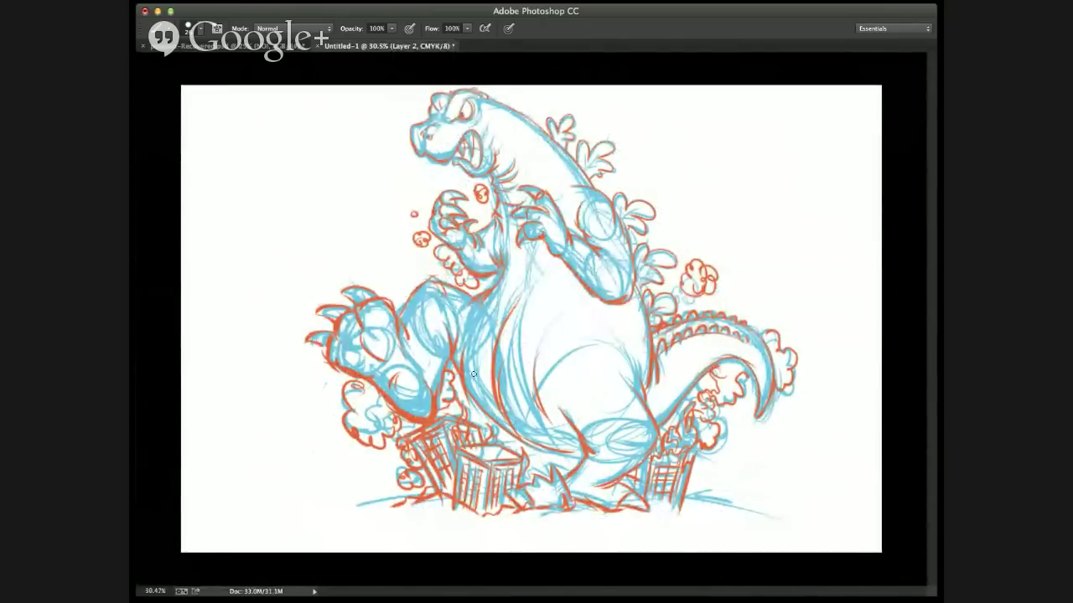
pyautogui.moveTo(467, 332); pyautogui.dragTo(482, 407)
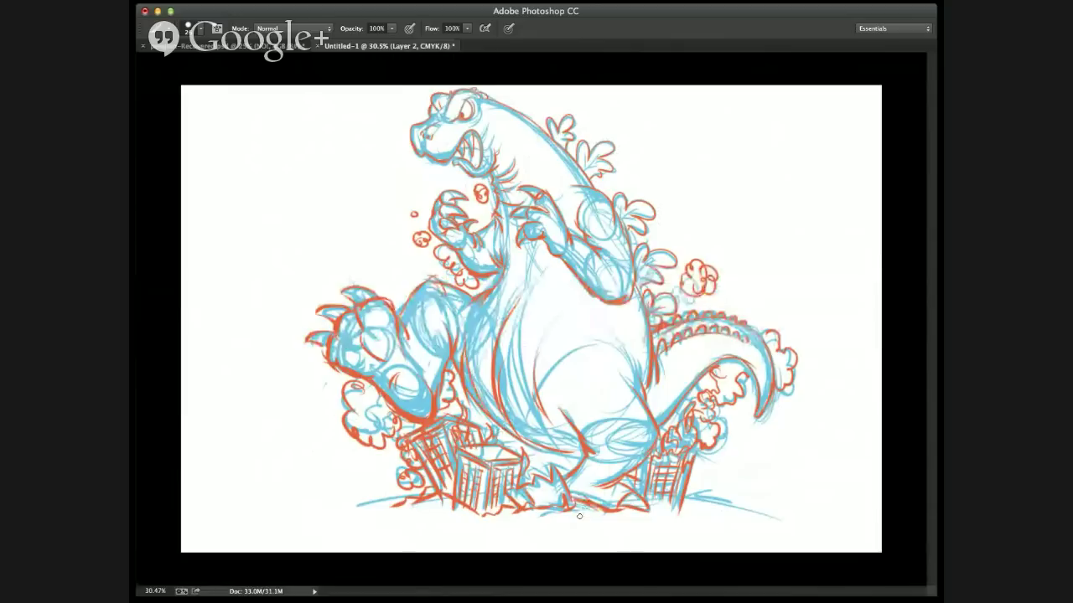
pyautogui.moveTo(587, 186)
pyautogui.mouseDown()
pyautogui.moveTo(575, 158)
pyautogui.moveTo(497, 103)
pyautogui.moveTo(526, 115)
pyautogui.mouseUp()
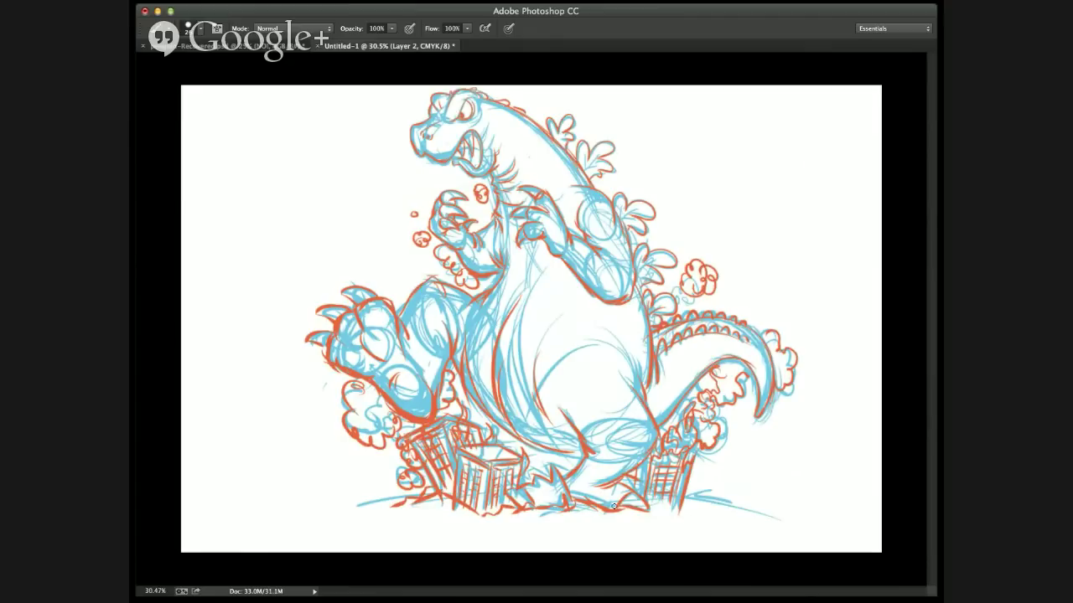
pyautogui.moveTo(614, 507)
pyautogui.mouseDown()
pyautogui.moveTo(650, 497)
pyautogui.moveTo(649, 514)
pyautogui.moveTo(616, 505)
pyautogui.moveTo(639, 506)
pyautogui.moveTo(654, 487)
pyautogui.moveTo(617, 511)
pyautogui.mouseUp()
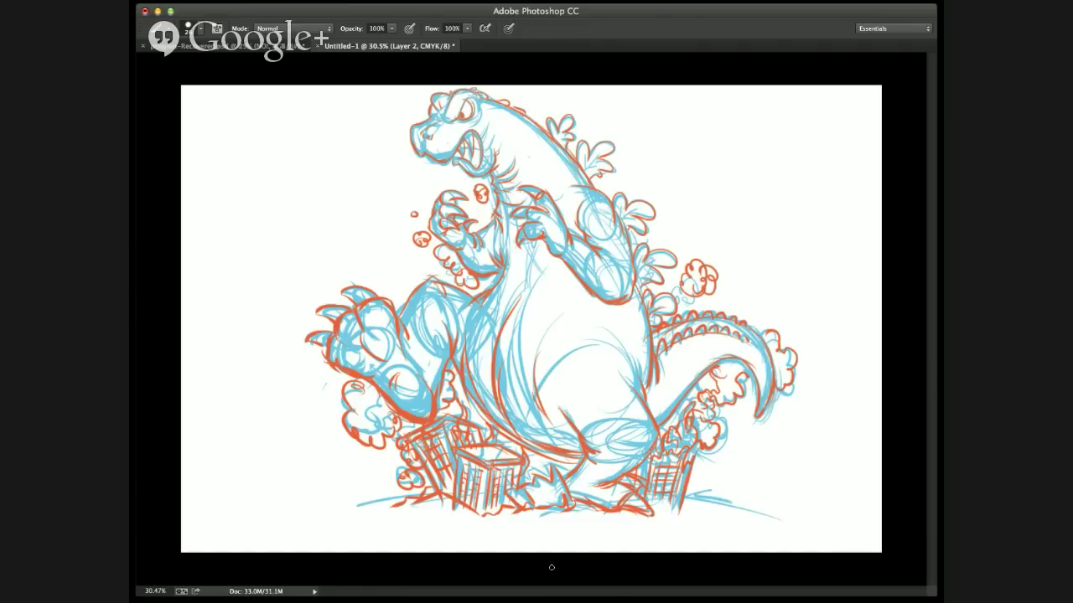
pyautogui.moveTo(577, 160); pyautogui.dragTo(598, 195)
# - Trace the creases under the monster's near eye and the wrinkles across the bridge of its snout in orange-red
pyautogui.press('z')
pyautogui.moveTo(520, 157); pyautogui.dragTo(390, 91)
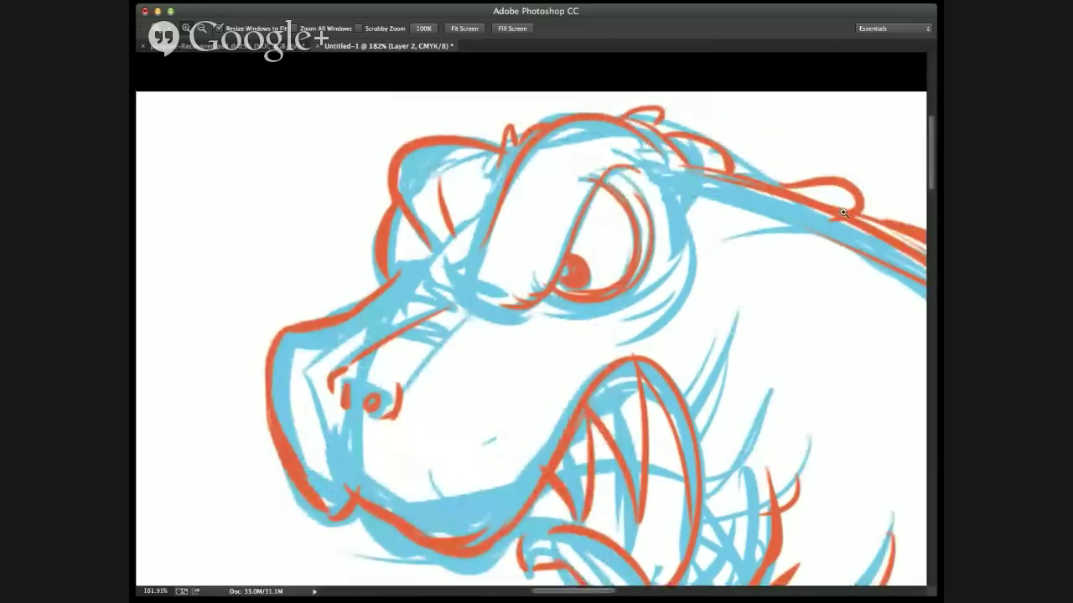
pyautogui.press('b')
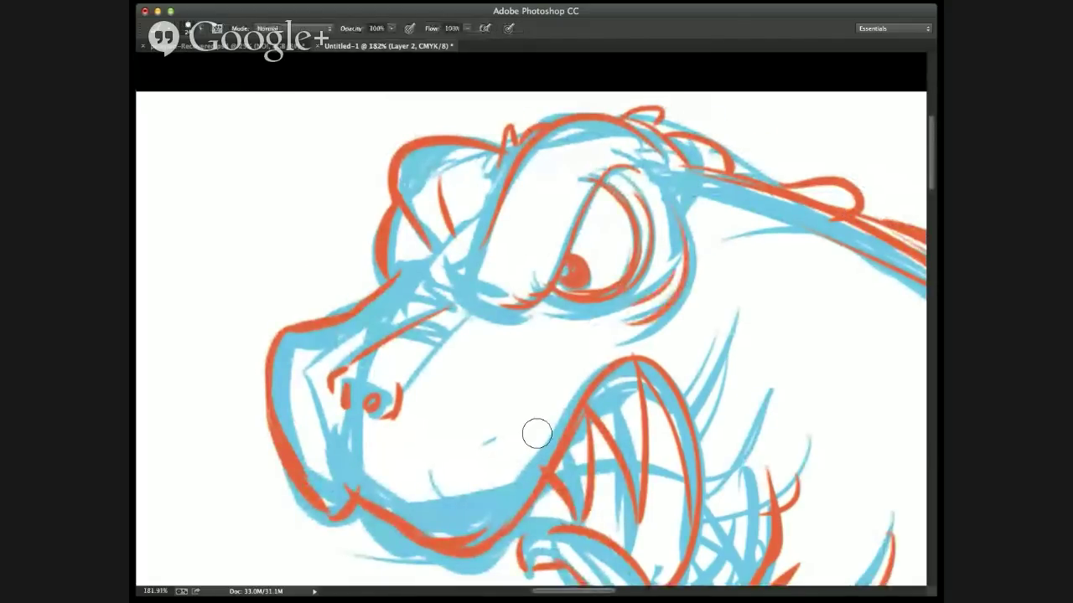
pyautogui.moveTo(495, 300)
pyautogui.mouseDown()
pyautogui.moveTo(427, 275)
pyautogui.moveTo(402, 283)
pyautogui.mouseUp()
pyautogui.moveTo(405, 221)
pyautogui.mouseDown()
pyautogui.moveTo(413, 272)
pyautogui.moveTo(443, 305)
pyautogui.moveTo(426, 364)
pyautogui.mouseUp()
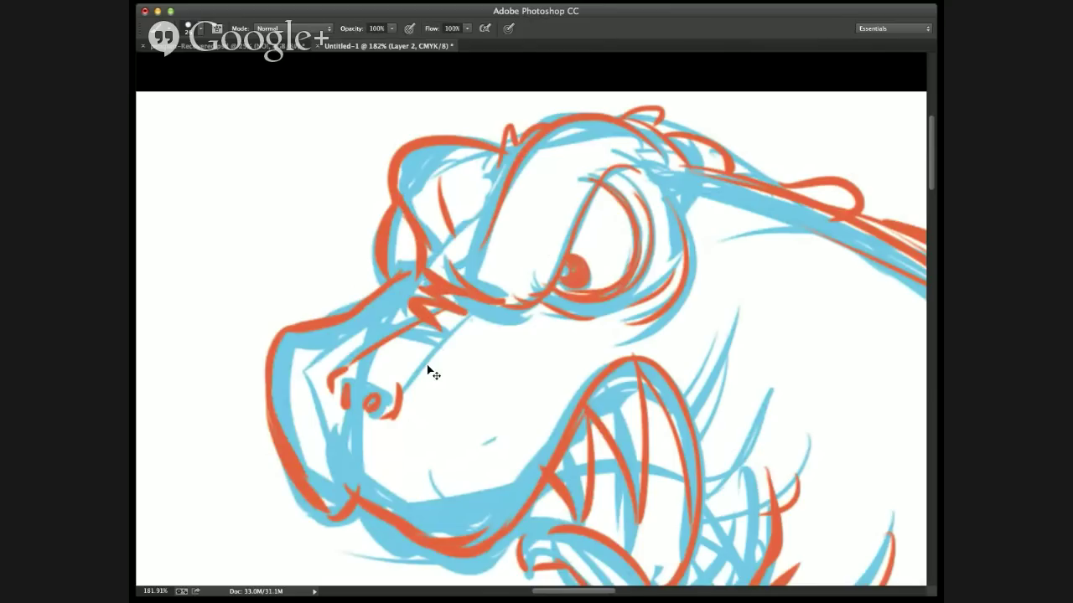
# - Draw the base line and jagged rubble on the ground around the building behind the standing leg in orange-red
pyautogui.press('super+0')
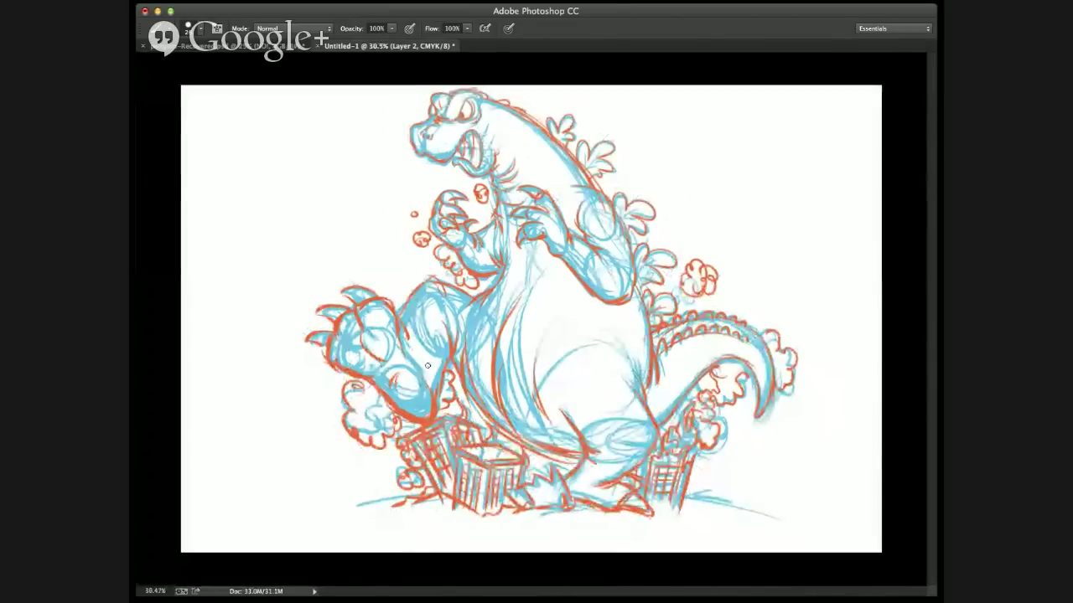
pyautogui.press('z')
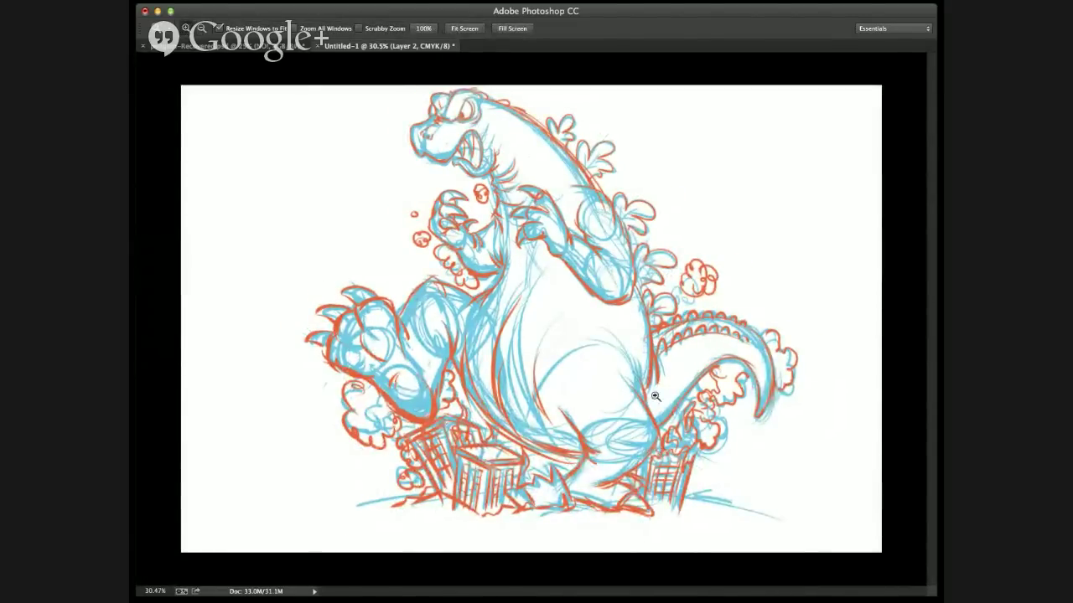
pyautogui.moveTo(576, 393); pyautogui.dragTo(759, 548)
pyautogui.press('b')
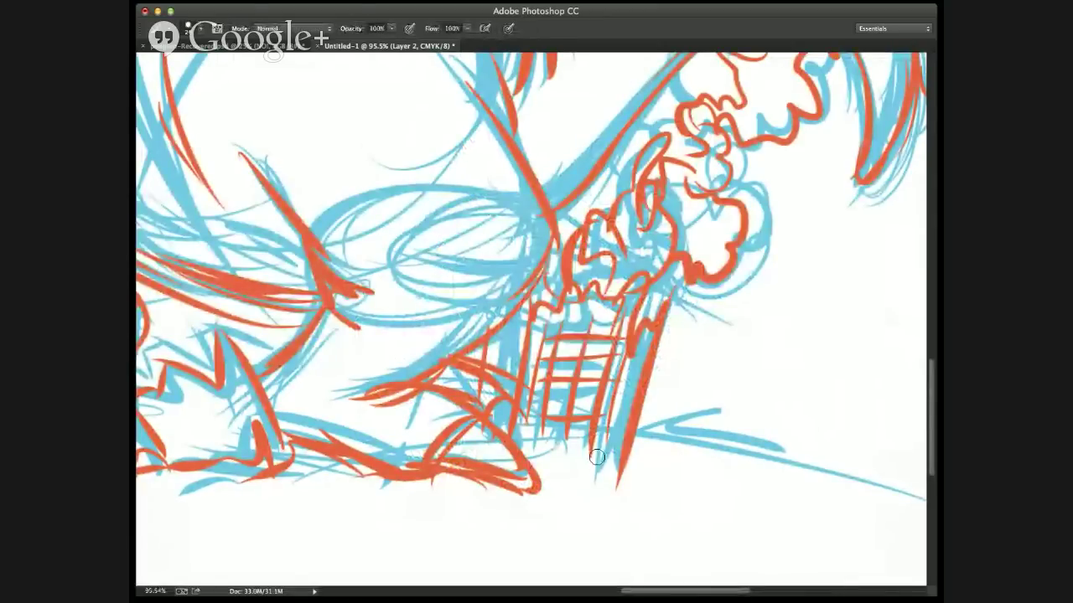
pyautogui.moveTo(676, 478); pyautogui.dragTo(625, 450)
pyautogui.moveTo(592, 432); pyautogui.dragTo(527, 456)
pyautogui.moveTo(637, 424); pyautogui.dragTo(680, 446)
pyautogui.moveTo(647, 393); pyautogui.dragTo(757, 482)
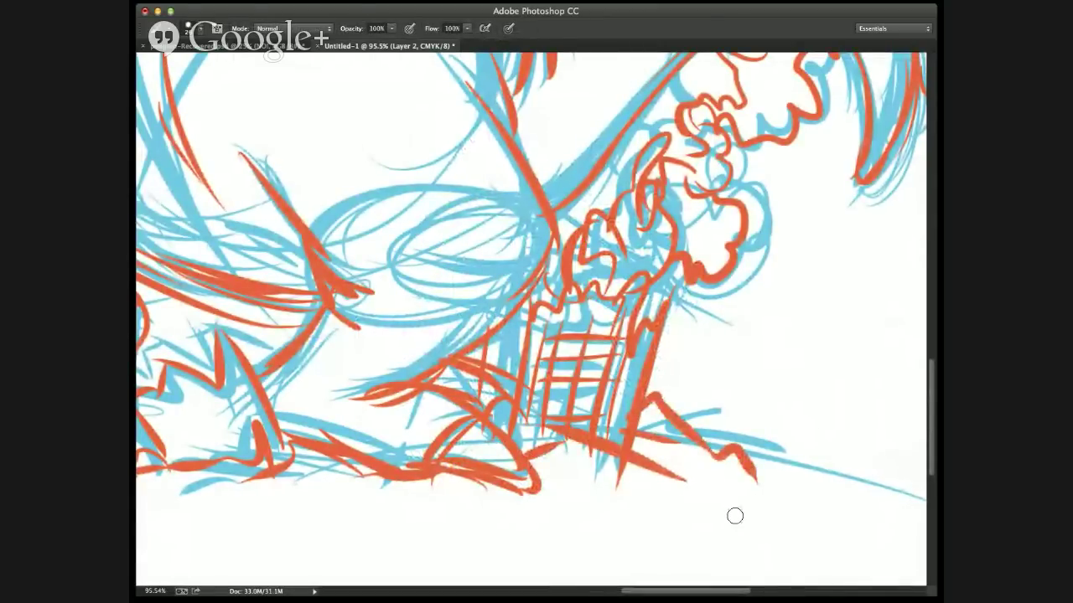
pyautogui.press('super+0')
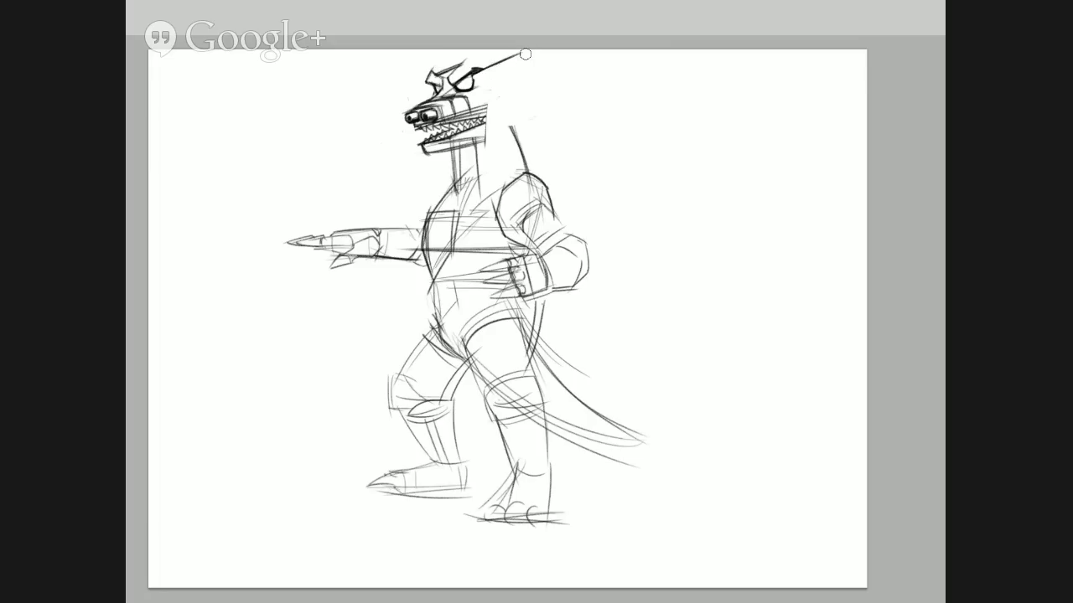
# - Switch to the pencil-drawn reptilian hero and extend the brow line back from its eye
pyautogui.moveTo(524, 54); pyautogui.dragTo(522, 49)
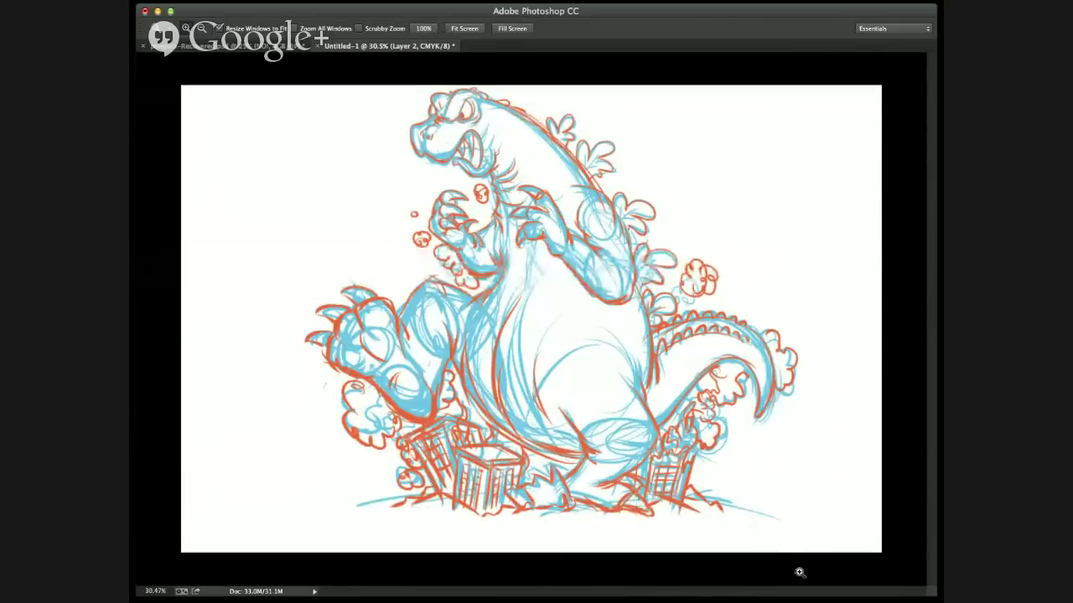
# - Draw small square windows on the broken low building beside the monster's standing foot in orange-red
pyautogui.click(607, 527)
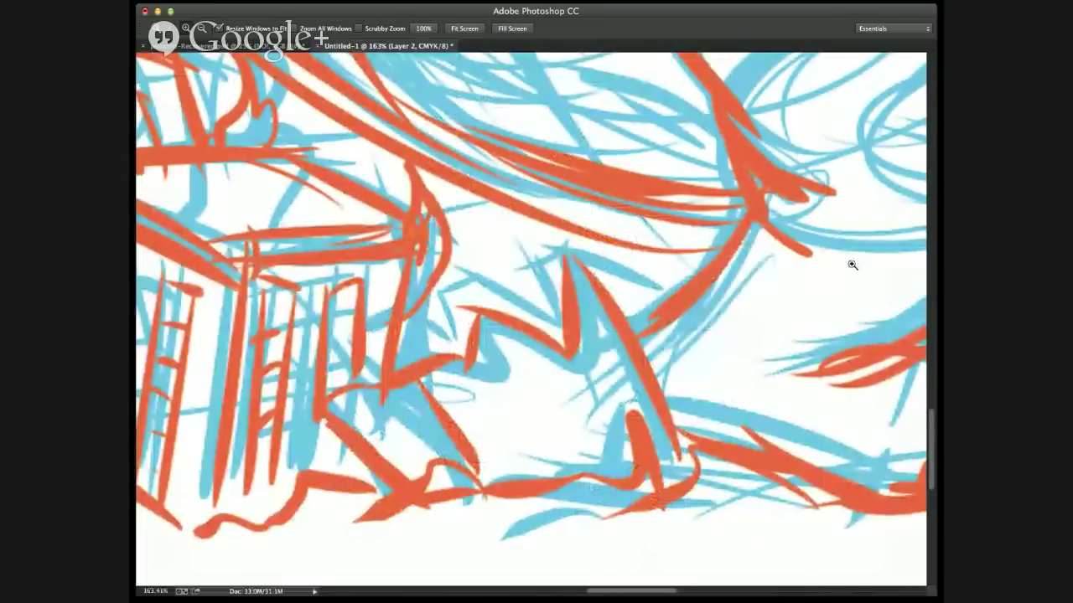
pyautogui.press('b')
pyautogui.moveTo(486, 381)
pyautogui.mouseDown()
pyautogui.moveTo(503, 419)
pyautogui.moveTo(480, 423)
pyautogui.mouseUp()
pyautogui.moveTo(513, 369)
pyautogui.mouseDown()
pyautogui.moveTo(545, 366)
pyautogui.moveTo(565, 404)
pyautogui.moveTo(532, 415)
pyautogui.mouseUp()
pyautogui.moveTo(602, 346)
pyautogui.mouseDown()
pyautogui.moveTo(624, 335)
pyautogui.moveTo(595, 395)
pyautogui.moveTo(630, 377)
pyautogui.mouseUp()
pyautogui.moveTo(539, 471)
pyautogui.mouseDown()
pyautogui.moveTo(529, 444)
pyautogui.moveTo(505, 479)
pyautogui.mouseUp()
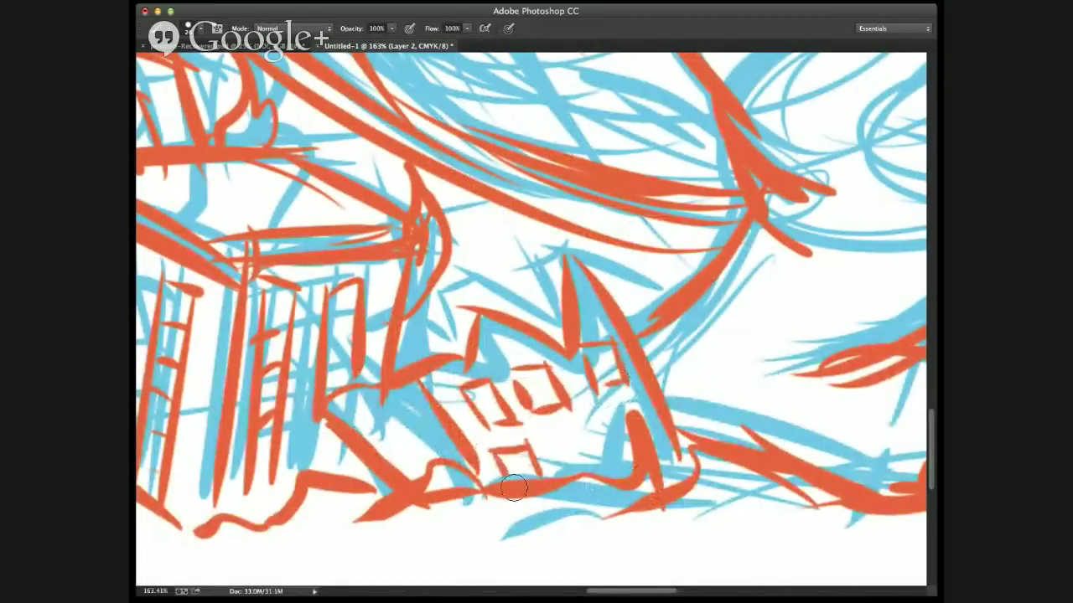
pyautogui.moveTo(589, 439); pyautogui.dragTo(595, 468)
pyautogui.moveTo(536, 434)
pyautogui.mouseDown()
pyautogui.moveTo(589, 430)
pyautogui.moveTo(553, 474)
pyautogui.mouseUp()
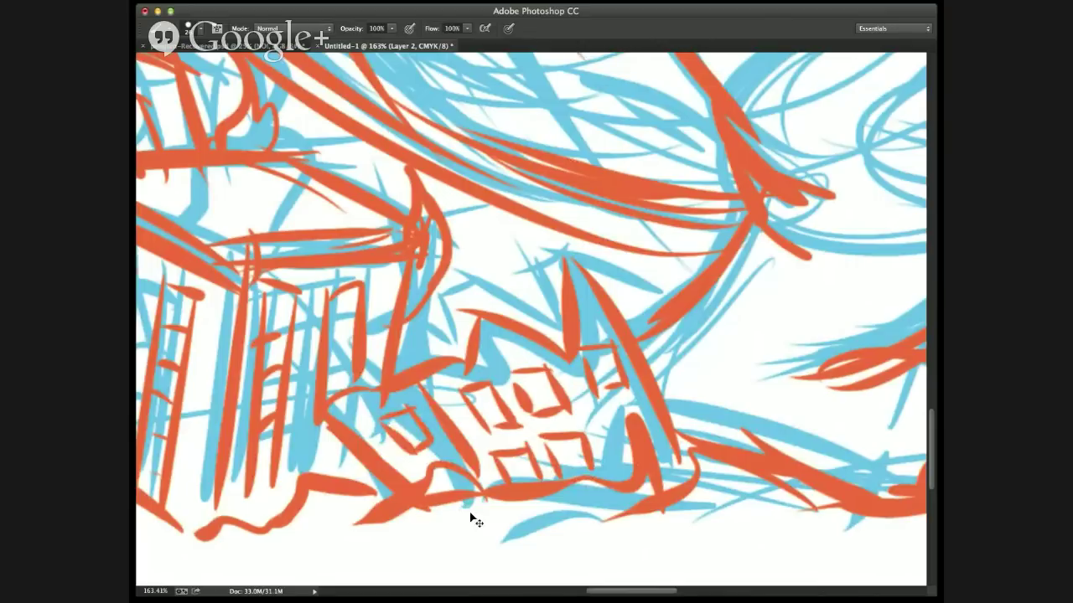
# - Sketch snow-capped mountain peaks on the horizon behind the raised foot, and a flat-bottomed cloud in the sky above them
pyautogui.scroll(-10, 470, 516)
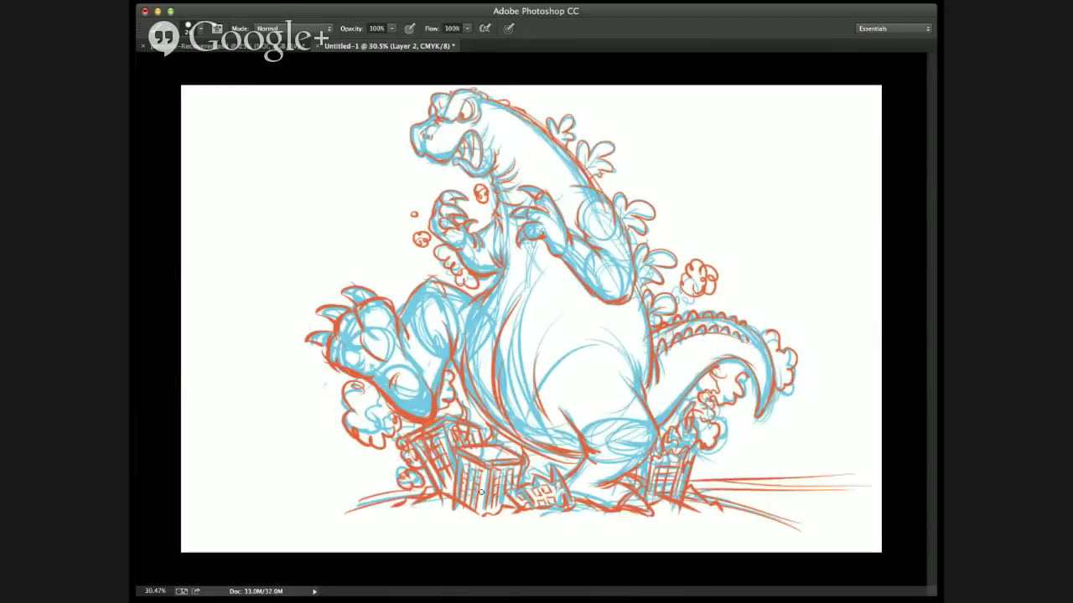
pyautogui.moveTo(400, 498)
pyautogui.mouseDown()
pyautogui.moveTo(305, 431)
pyautogui.moveTo(243, 457)
pyautogui.mouseUp()
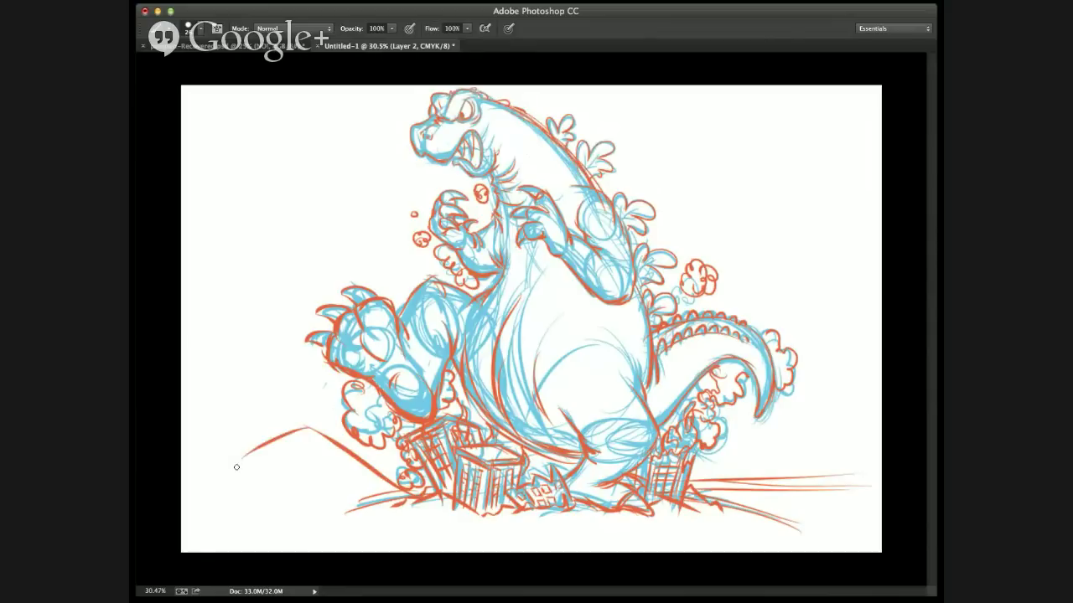
pyautogui.moveTo(342, 446)
pyautogui.mouseDown()
pyautogui.moveTo(293, 404)
pyautogui.moveTo(227, 455)
pyautogui.mouseUp()
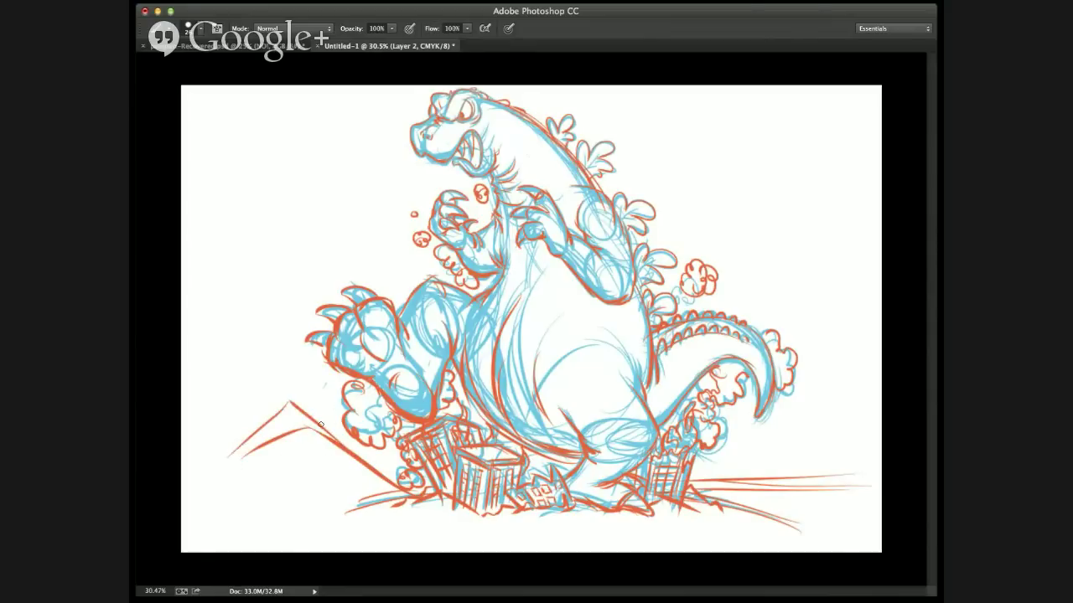
pyautogui.moveTo(320, 425); pyautogui.dragTo(271, 432)
pyautogui.moveTo(272, 433); pyautogui.dragTo(249, 439)
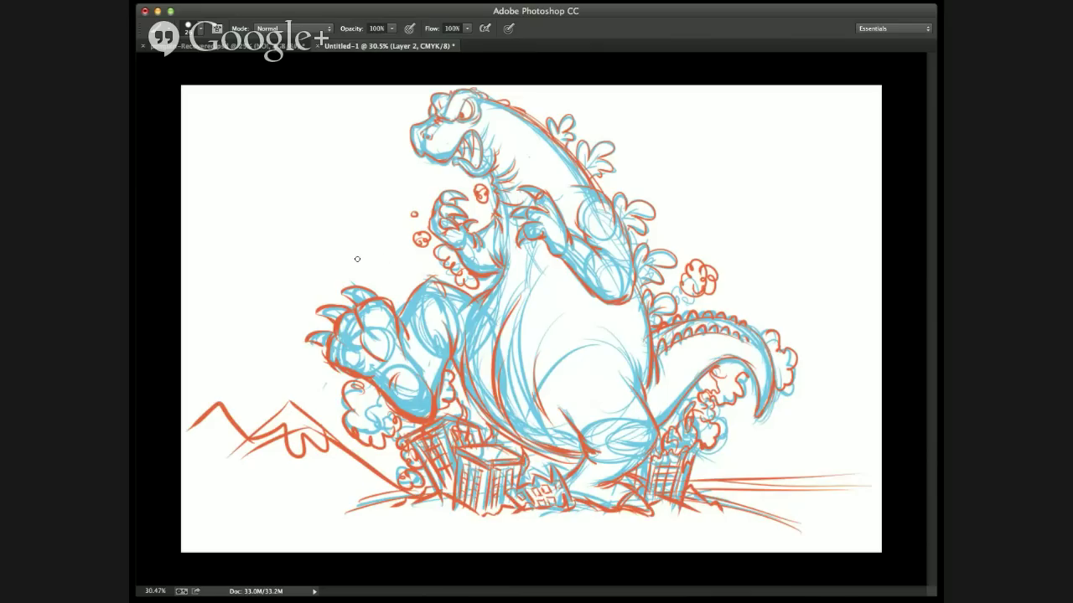
pyautogui.moveTo(397, 260)
pyautogui.mouseDown()
pyautogui.moveTo(235, 261)
pyautogui.moveTo(388, 264)
pyautogui.moveTo(322, 225)
pyautogui.mouseUp()
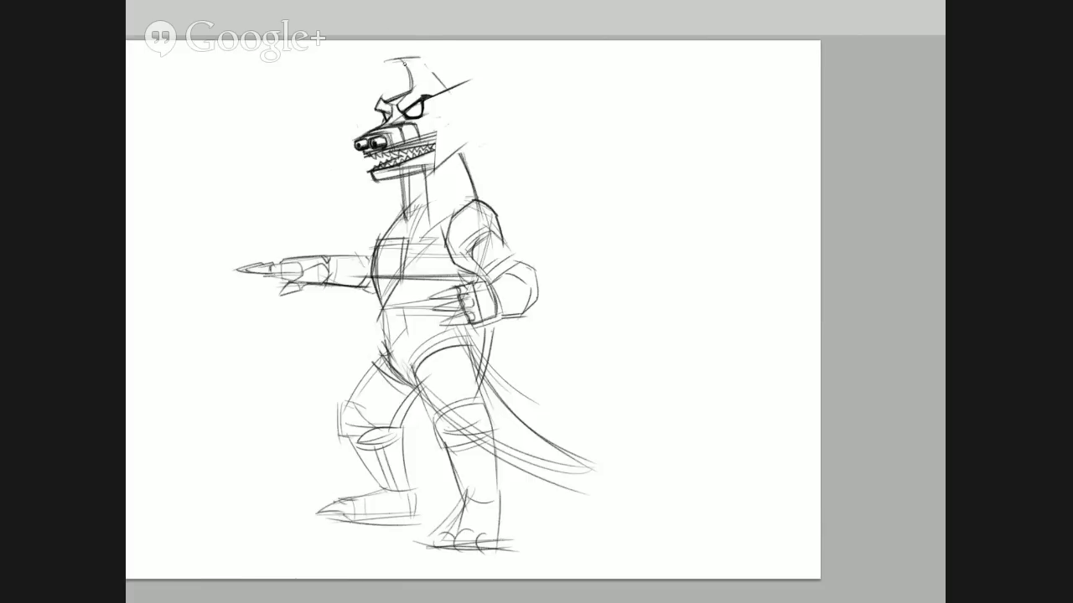
# - Draw the top edge and sloping rear edge of the curved horn on the pencil hero's head
pyautogui.moveTo(397, 63)
pyautogui.mouseDown()
pyautogui.moveTo(404, 87)
pyautogui.moveTo(392, 59)
pyautogui.moveTo(426, 59)
pyautogui.mouseUp()
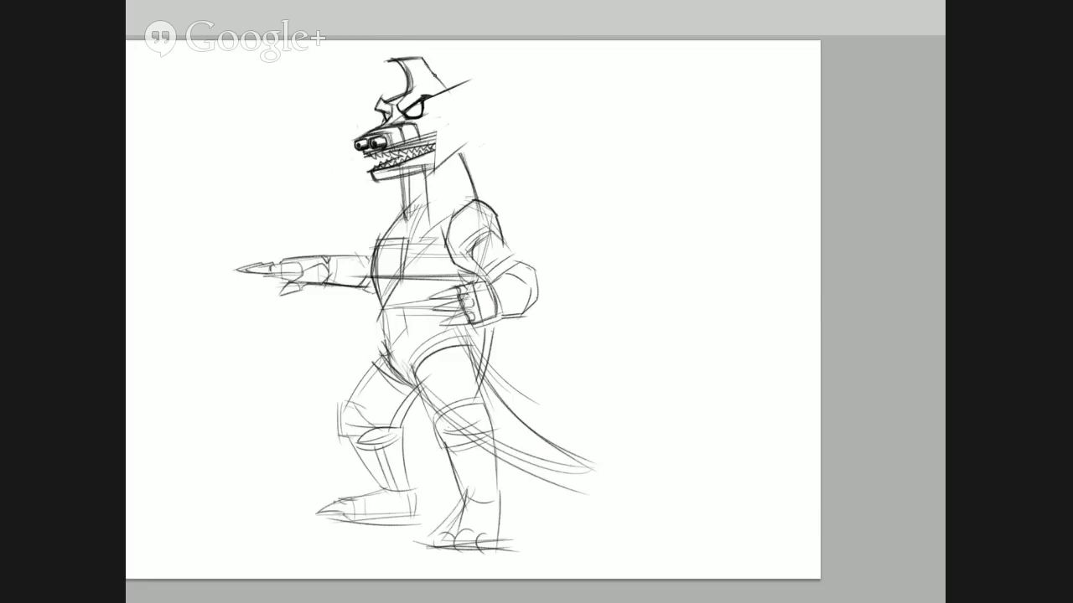
pyautogui.moveTo(425, 61); pyautogui.dragTo(446, 90)
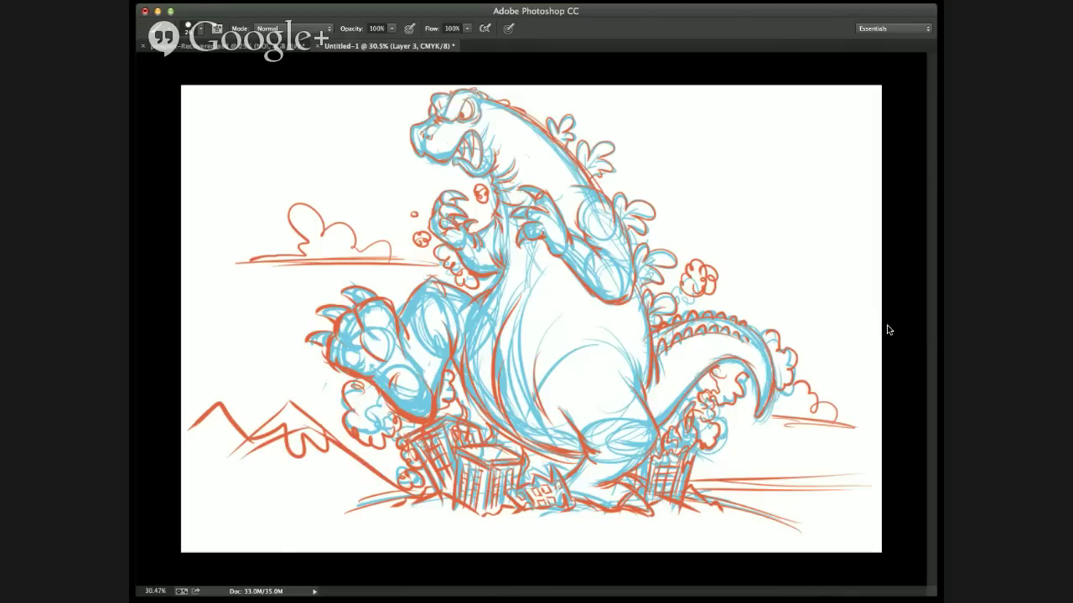
# - Switch to the city monster sketch and get a close view of its head
pyautogui.press('z')
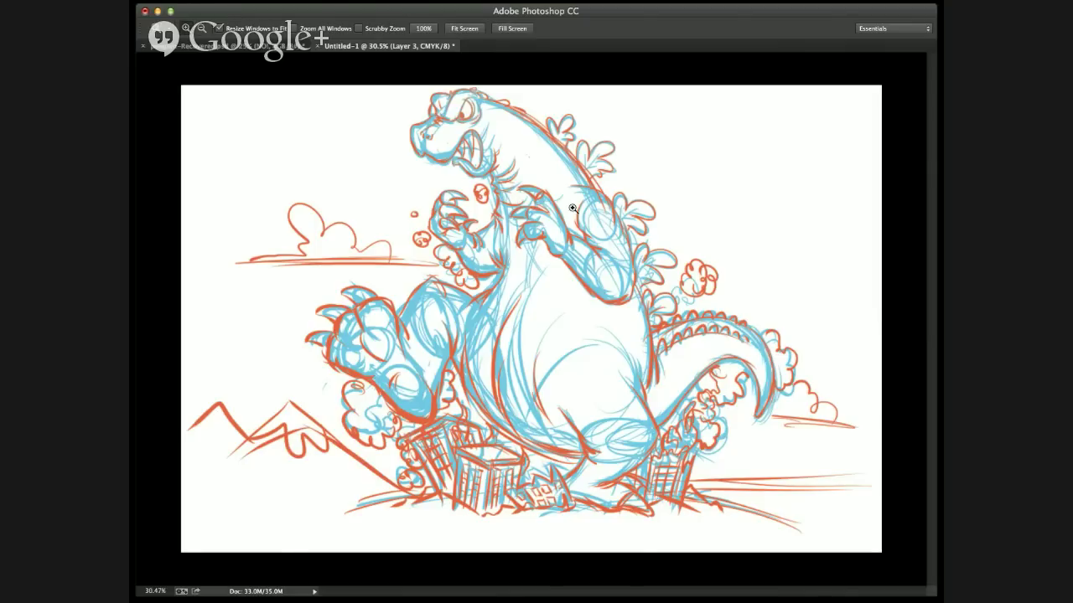
pyautogui.moveTo(366, 85); pyautogui.dragTo(633, 279)
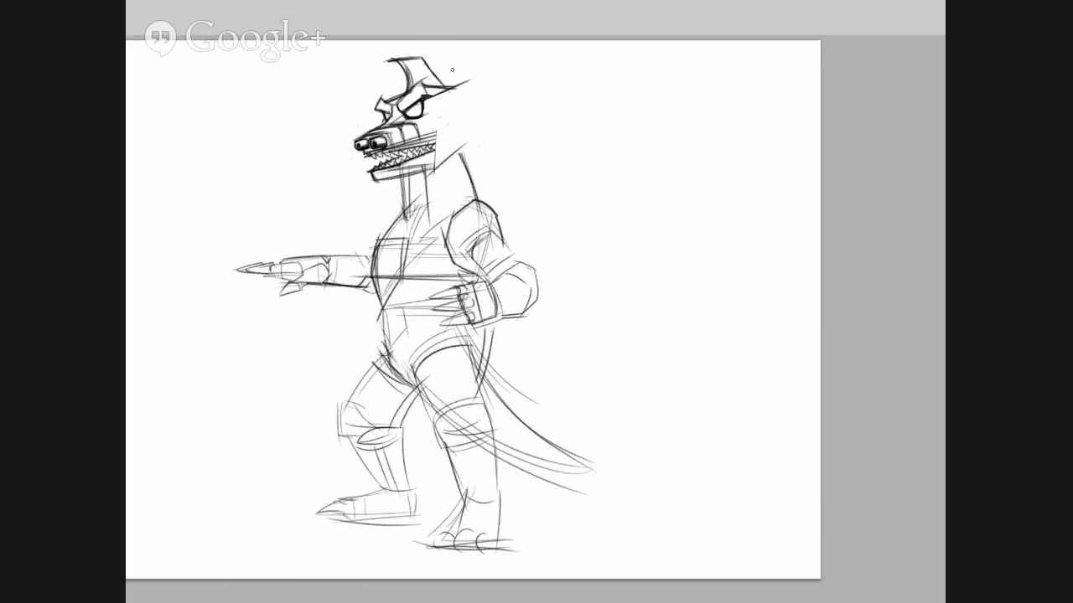
# - Erase the tip of the pencil hero's horn and redraw its top edge slightly lower
pyautogui.press('e')
pyautogui.moveTo(386, 57); pyautogui.dragTo(426, 57)
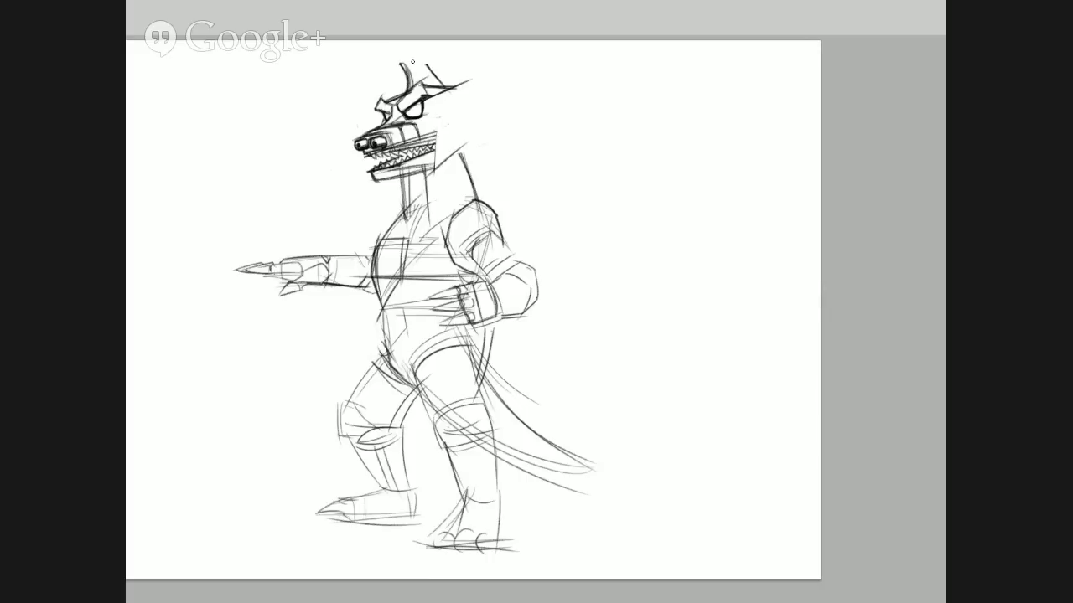
pyautogui.moveTo(399, 63); pyautogui.dragTo(427, 65)
pyautogui.moveTo(417, 63); pyautogui.dragTo(390, 63)
# - Draw the pencil hero's rear jaw and the pointed back edge of its head, and add a round ear disc behind the eye
pyautogui.moveTo(435, 134); pyautogui.dragTo(443, 173)
pyautogui.moveTo(407, 179)
pyautogui.mouseDown()
pyautogui.moveTo(453, 155)
pyautogui.moveTo(468, 110)
pyautogui.mouseUp()
pyautogui.moveTo(456, 158); pyautogui.dragTo(474, 99)
pyautogui.moveTo(473, 57)
pyautogui.mouseDown()
pyautogui.moveTo(471, 117)
pyautogui.moveTo(473, 99)
pyautogui.mouseUp()
pyautogui.moveTo(471, 70); pyautogui.dragTo(467, 123)
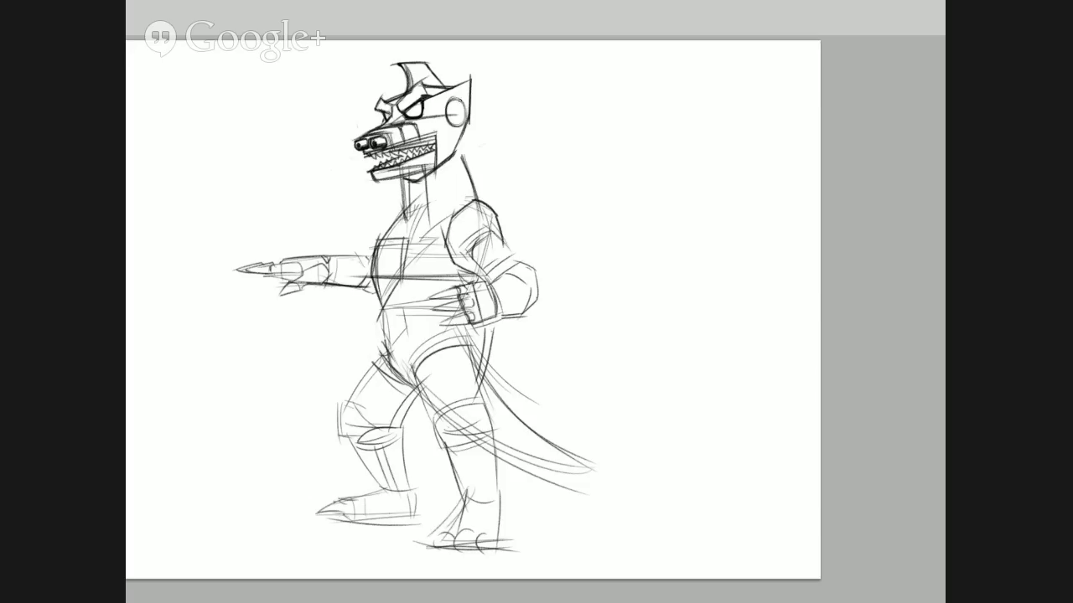
pyautogui.moveTo(460, 101); pyautogui.dragTo(452, 119)
pyautogui.moveTo(457, 118)
pyautogui.mouseDown()
pyautogui.moveTo(457, 103)
pyautogui.moveTo(466, 109)
pyautogui.mouseUp()
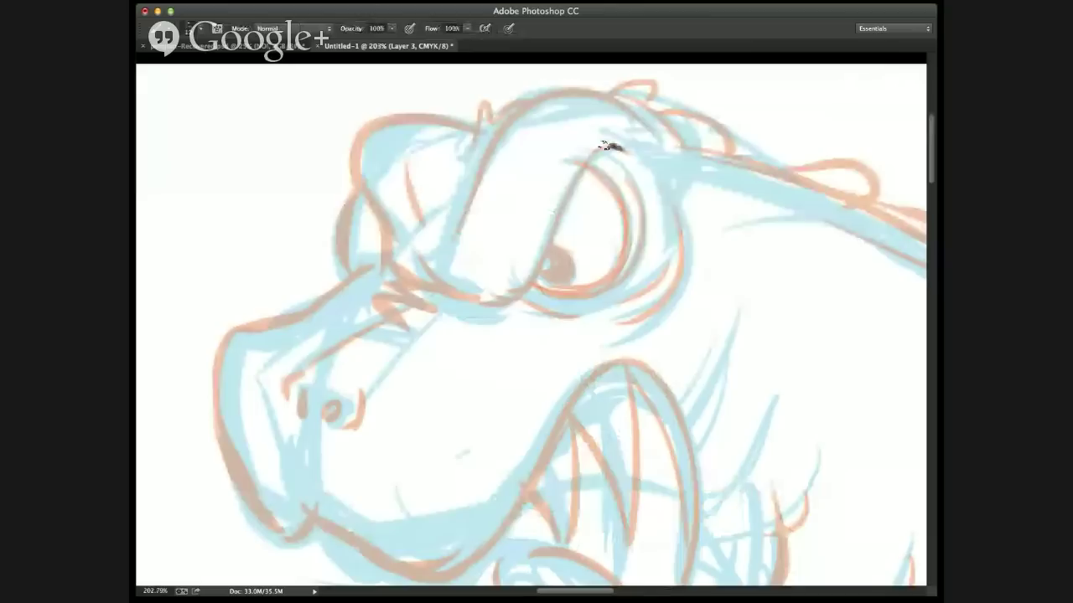
# - Ink the city monster's near brow line, snout and open mouth outline in black, and draw the back of the pencil hero's neck
pyautogui.moveTo(618, 145)
pyautogui.mouseDown()
pyautogui.moveTo(574, 181)
pyautogui.moveTo(529, 284)
pyautogui.moveTo(486, 283)
pyautogui.mouseUp()
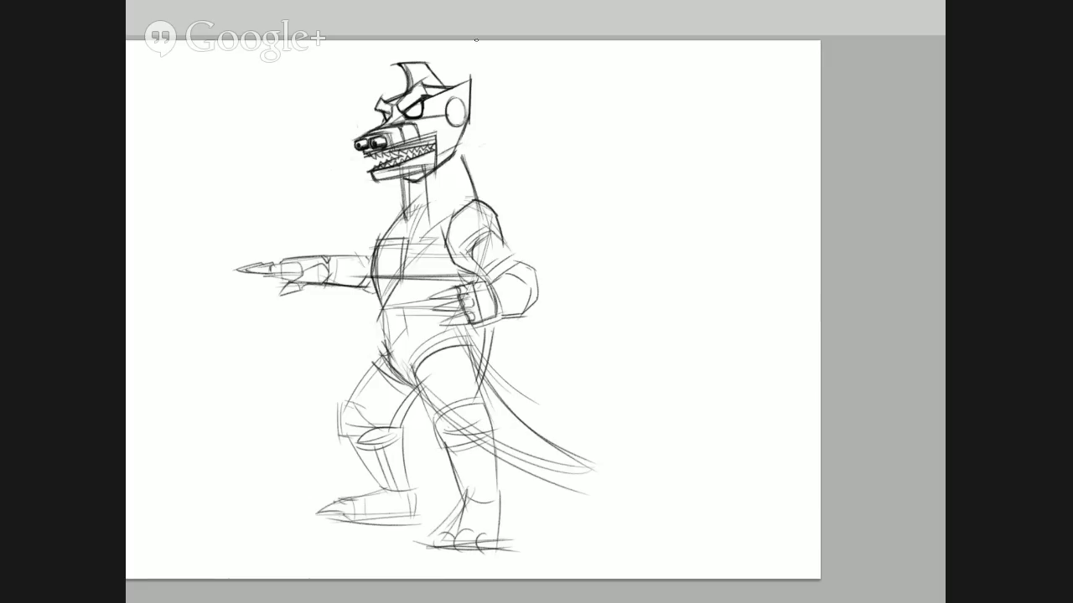
pyautogui.moveTo(462, 132); pyautogui.dragTo(478, 220)
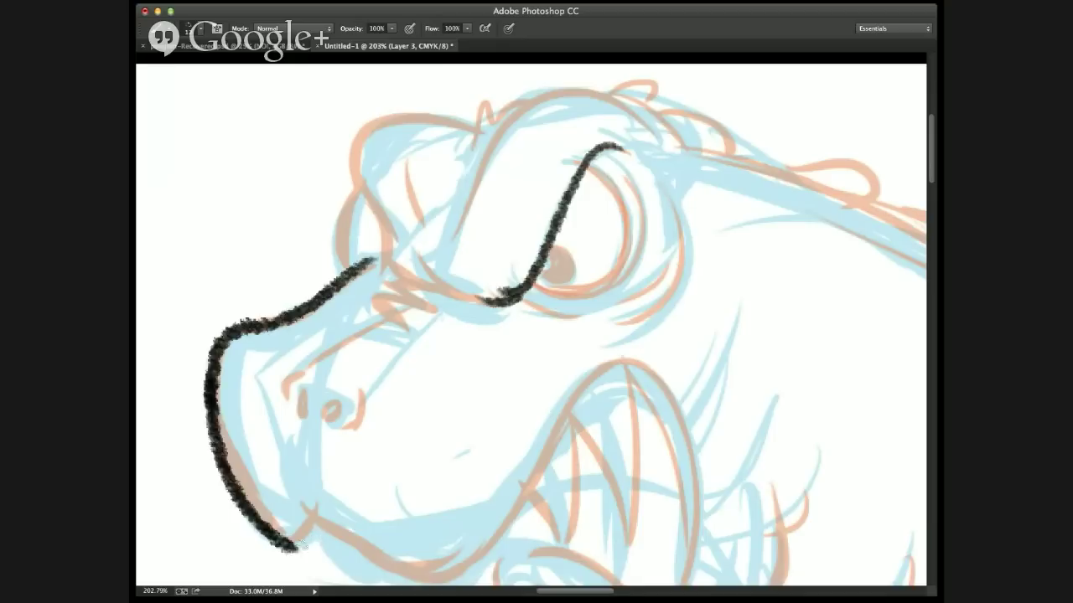
pyautogui.moveTo(289, 549); pyautogui.dragTo(318, 522)
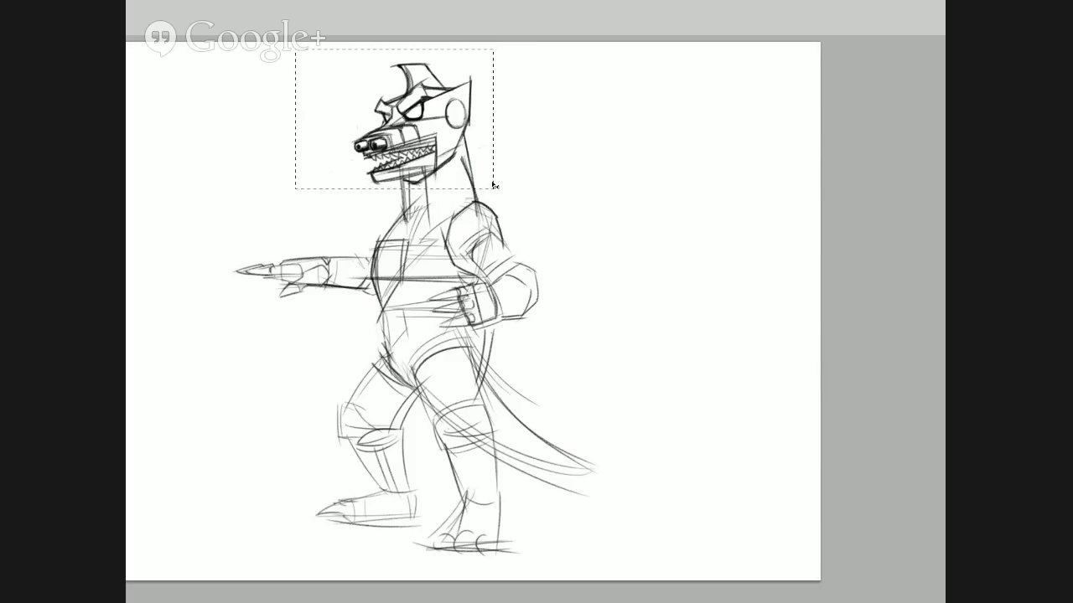
pyautogui.hotkey('ctrl', 'd')
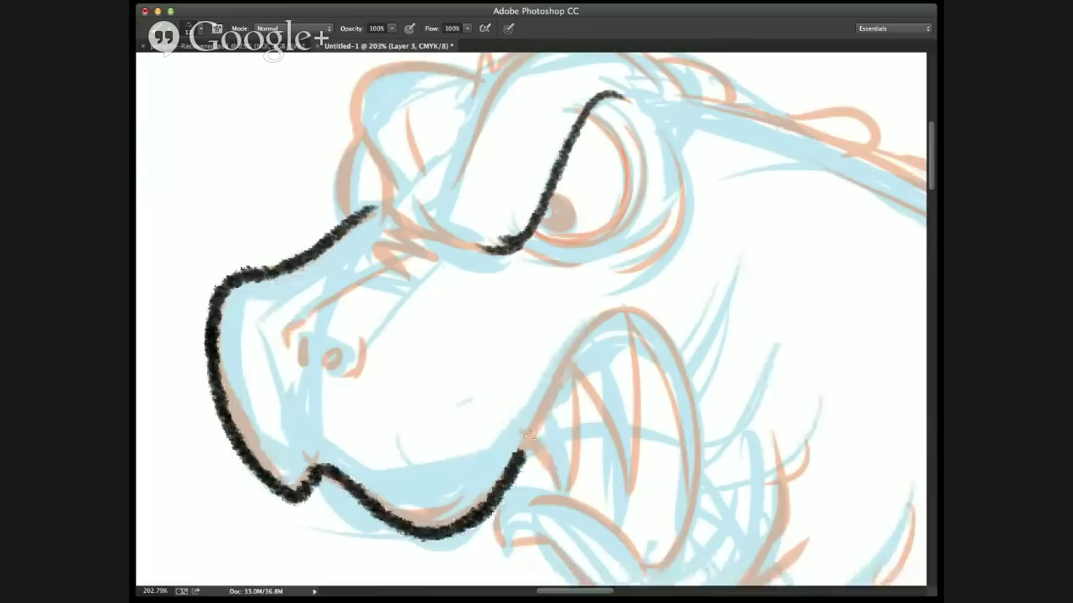
pyautogui.moveTo(507, 474)
pyautogui.mouseDown()
pyautogui.moveTo(578, 352)
pyautogui.moveTo(683, 369)
pyautogui.moveTo(689, 503)
pyautogui.mouseUp()
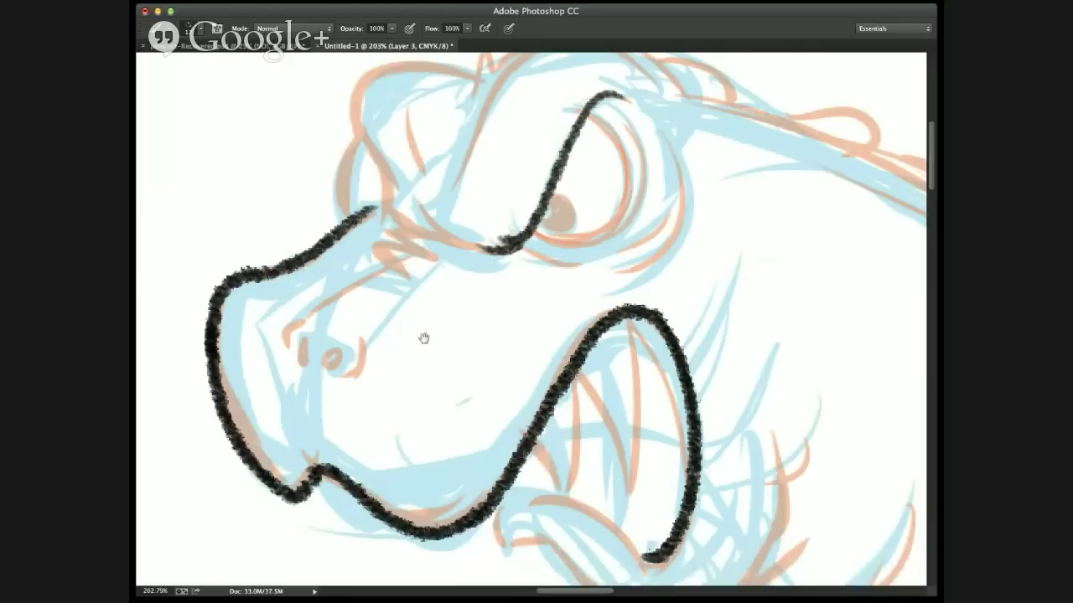
# - Ink the city monster's far brow, the wrinkles on its nose bridge, and the pupil and outline of its near eye
pyautogui.moveTo(424, 338); pyautogui.dragTo(443, 442)
pyautogui.moveTo(498, 221)
pyautogui.mouseDown()
pyautogui.moveTo(454, 211)
pyautogui.moveTo(389, 224)
pyautogui.moveTo(377, 265)
pyautogui.moveTo(400, 322)
pyautogui.moveTo(395, 300)
pyautogui.moveTo(403, 311)
pyautogui.moveTo(378, 367)
pyautogui.moveTo(349, 388)
pyautogui.moveTo(499, 395)
pyautogui.mouseUp()
pyautogui.moveTo(407, 373)
pyautogui.mouseDown()
pyautogui.moveTo(467, 401)
pyautogui.moveTo(457, 412)
pyautogui.mouseUp()
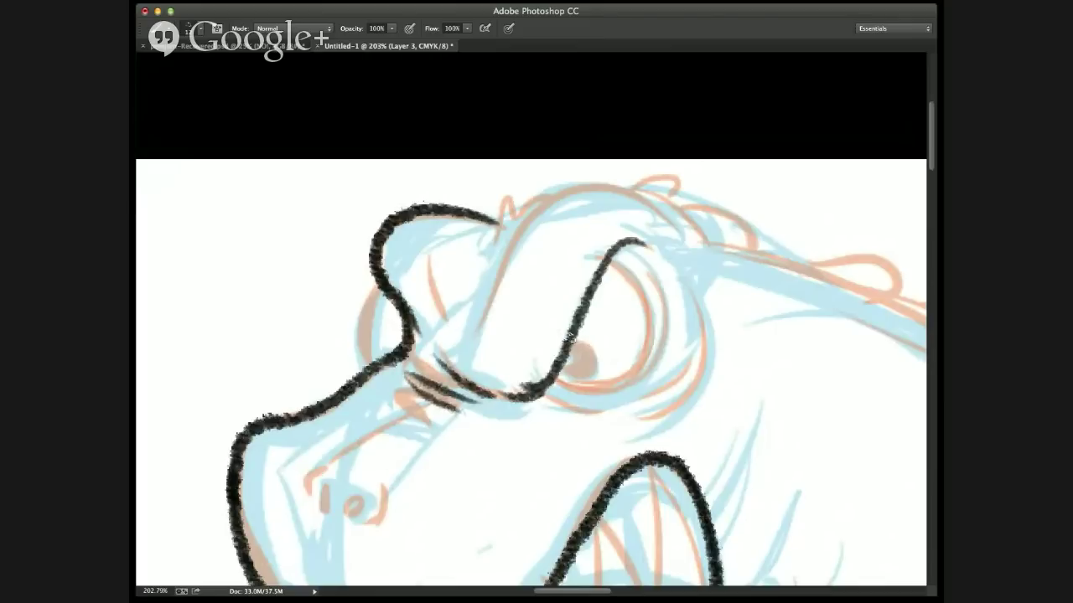
pyautogui.moveTo(570, 335)
pyautogui.mouseDown()
pyautogui.moveTo(600, 362)
pyautogui.moveTo(560, 376)
pyautogui.moveTo(569, 340)
pyautogui.moveTo(569, 365)
pyautogui.moveTo(578, 342)
pyautogui.mouseUp()
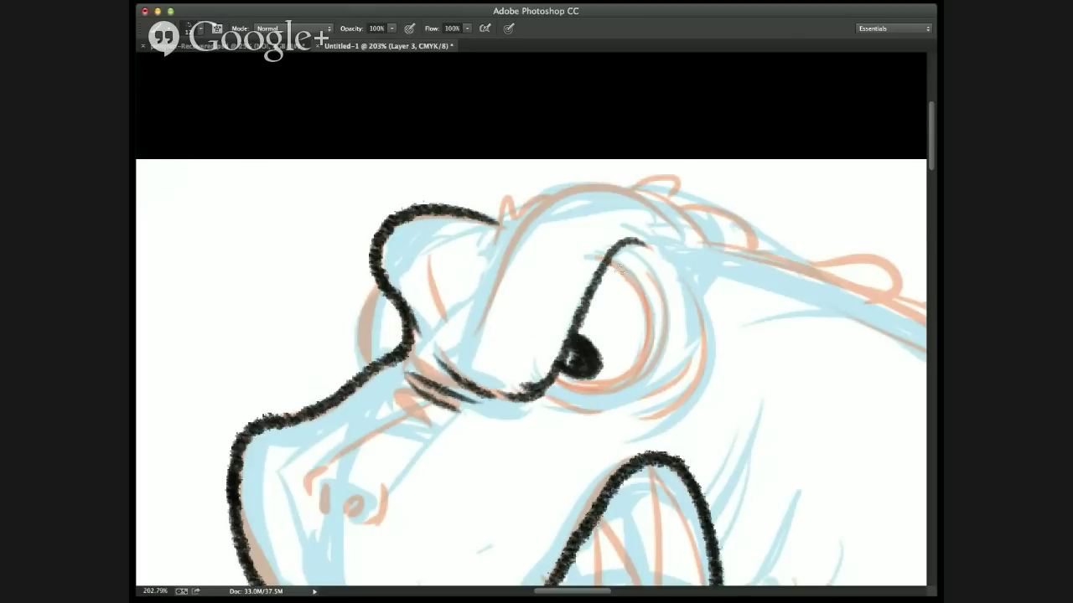
pyautogui.moveTo(619, 266)
pyautogui.mouseDown()
pyautogui.moveTo(639, 285)
pyautogui.moveTo(645, 354)
pyautogui.moveTo(606, 392)
pyautogui.moveTo(556, 378)
pyautogui.mouseUp()
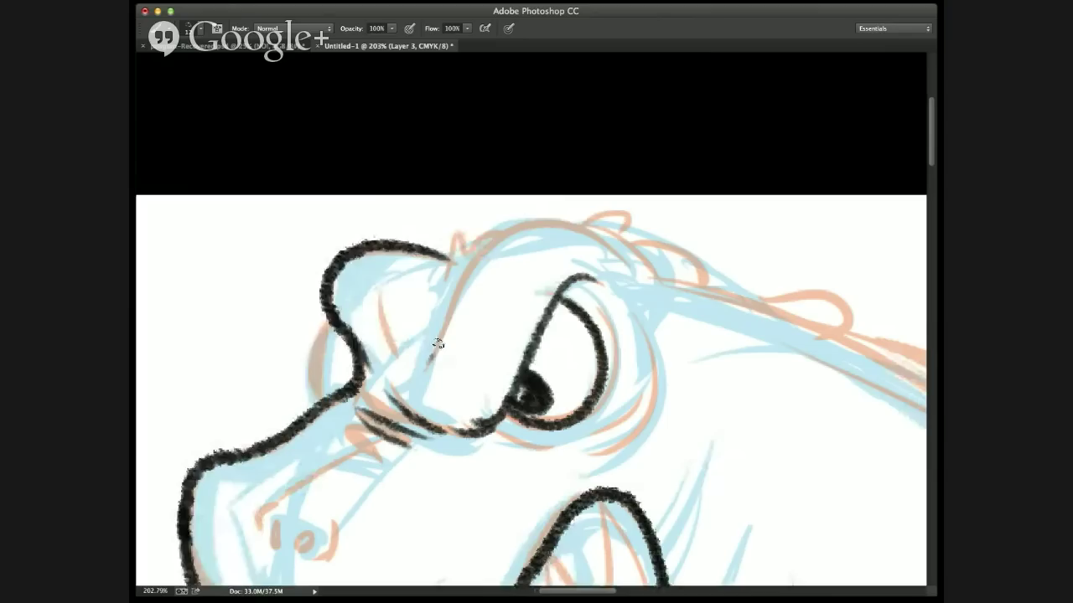
# - Ink the city monster's near brow ridge and the folds around its eye, and rework the pencil hero's neck lines
pyautogui.moveTo(432, 362)
pyautogui.mouseDown()
pyautogui.moveTo(478, 260)
pyautogui.moveTo(552, 216)
pyautogui.moveTo(642, 278)
pyautogui.mouseUp()
pyautogui.scroll(3, 642, 278)
pyautogui.hscroll(3, 642, 278)
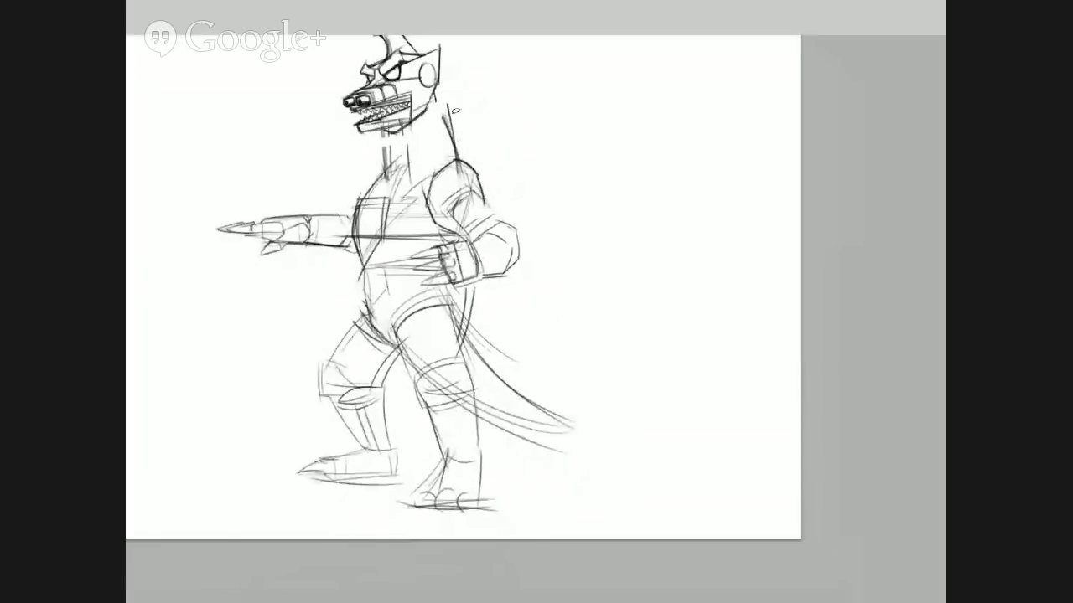
pyautogui.moveTo(430, 177); pyautogui.dragTo(454, 286)
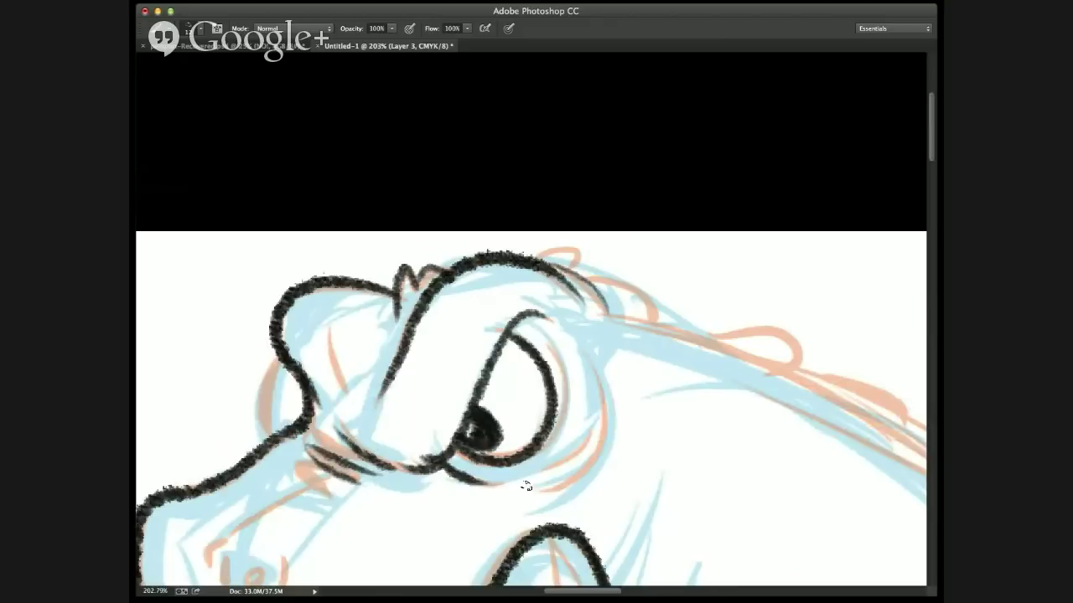
pyautogui.moveTo(527, 487)
pyautogui.mouseDown()
pyautogui.moveTo(602, 387)
pyautogui.moveTo(590, 357)
pyautogui.mouseUp()
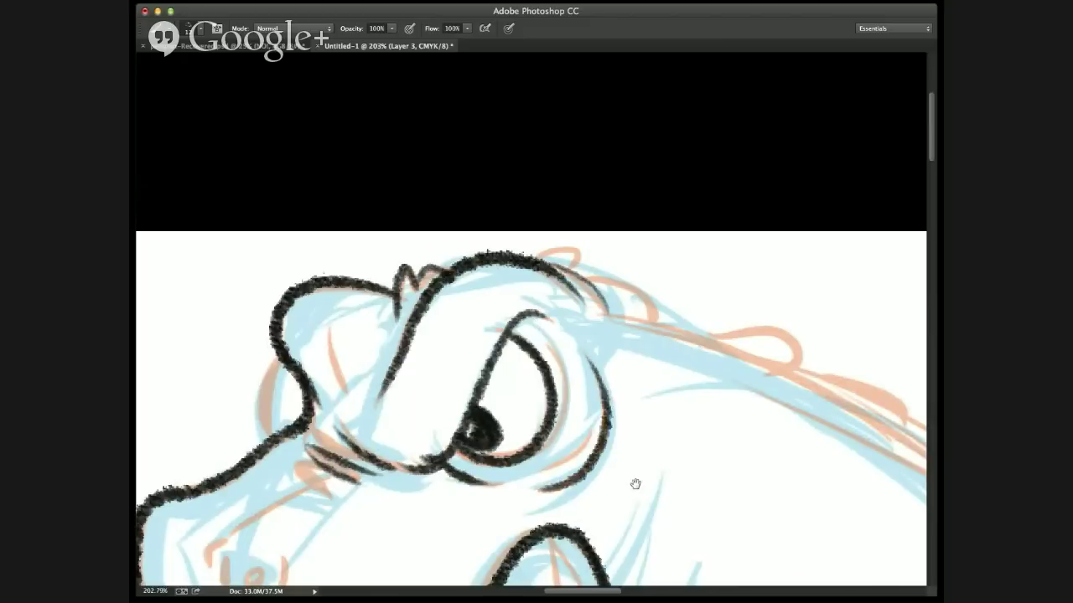
# - Ink the rounded bumps behind the city monster's head and the upper back line running beneath them
pyautogui.moveTo(634, 483); pyautogui.dragTo(550, 496)
pyautogui.moveTo(499, 273)
pyautogui.mouseDown()
pyautogui.moveTo(500, 305)
pyautogui.moveTo(574, 317)
pyautogui.mouseUp()
pyautogui.moveTo(573, 317); pyautogui.dragTo(580, 339)
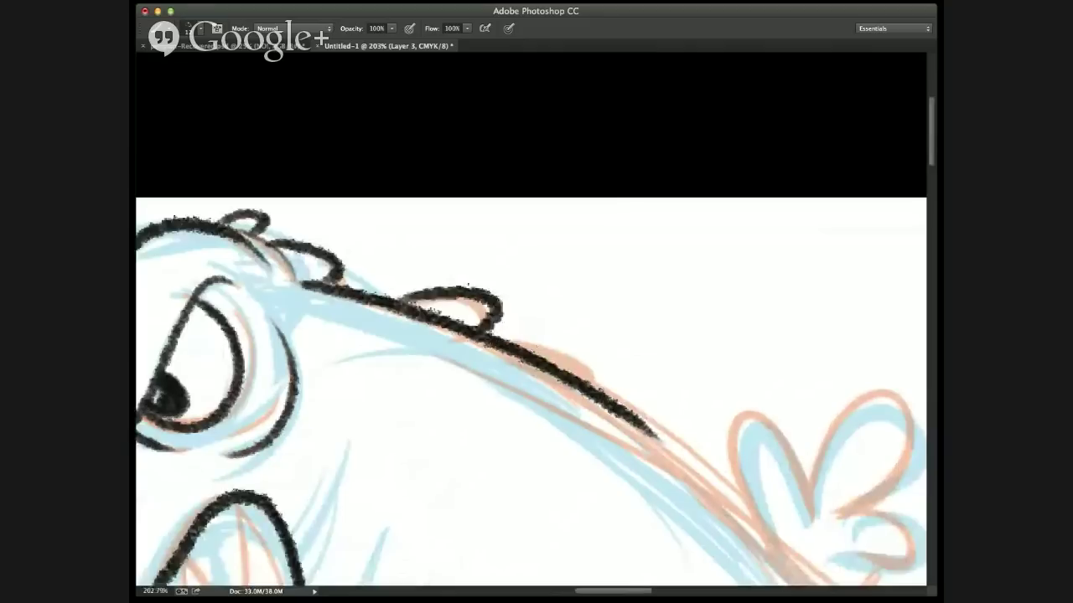
pyautogui.moveTo(516, 343); pyautogui.dragTo(610, 391)
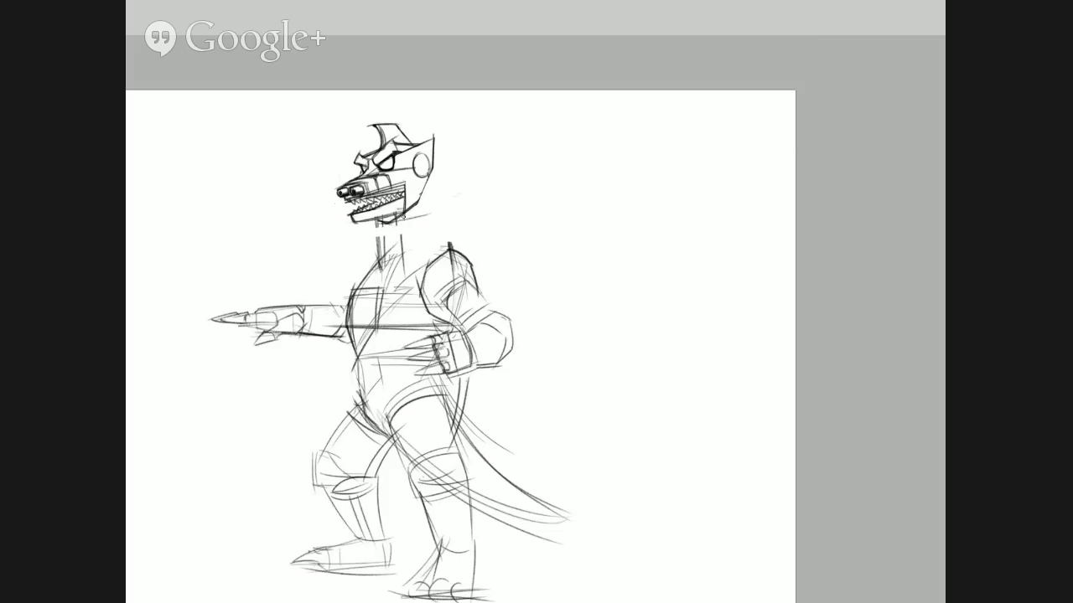
# - Ink the city monster's first two leaf-shaped back plates, and draw the pencil hero's neck from the jaw to the shoulder
pyautogui.moveTo(377, 220)
pyautogui.mouseDown()
pyautogui.moveTo(436, 202)
pyautogui.moveTo(448, 248)
pyautogui.mouseUp()
pyautogui.moveTo(436, 201); pyautogui.dragTo(455, 263)
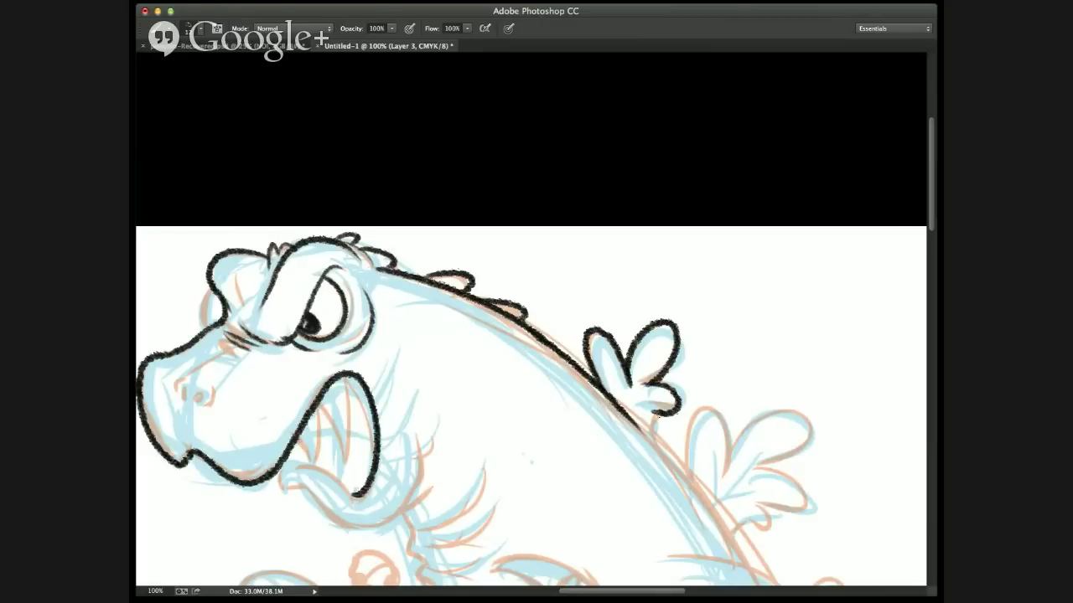
pyautogui.moveTo(641, 414); pyautogui.dragTo(661, 427)
pyautogui.moveTo(687, 469)
pyautogui.mouseDown()
pyautogui.moveTo(684, 420)
pyautogui.moveTo(722, 458)
pyautogui.moveTo(779, 412)
pyautogui.mouseUp()
pyautogui.moveTo(779, 413); pyautogui.dragTo(808, 413)
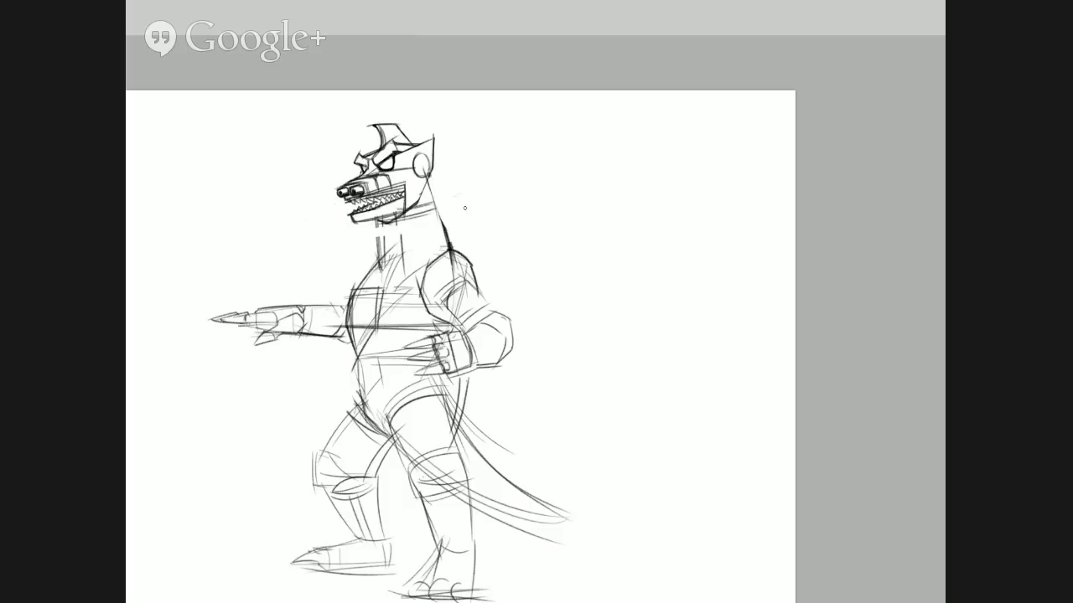
pyautogui.moveTo(427, 180); pyautogui.dragTo(449, 241)
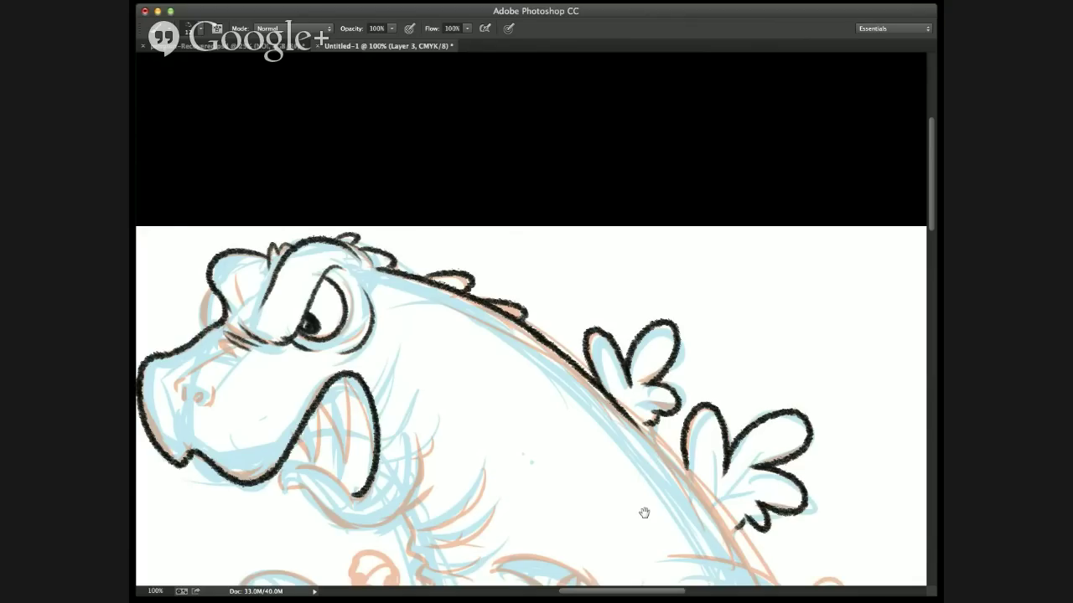
# - Ink the city monster's third leaf-shaped back plate and the inner base line of the second plate
pyautogui.moveTo(644, 513)
pyautogui.mouseDown()
pyautogui.moveTo(483, 355)
pyautogui.moveTo(407, 252)
pyautogui.mouseUp()
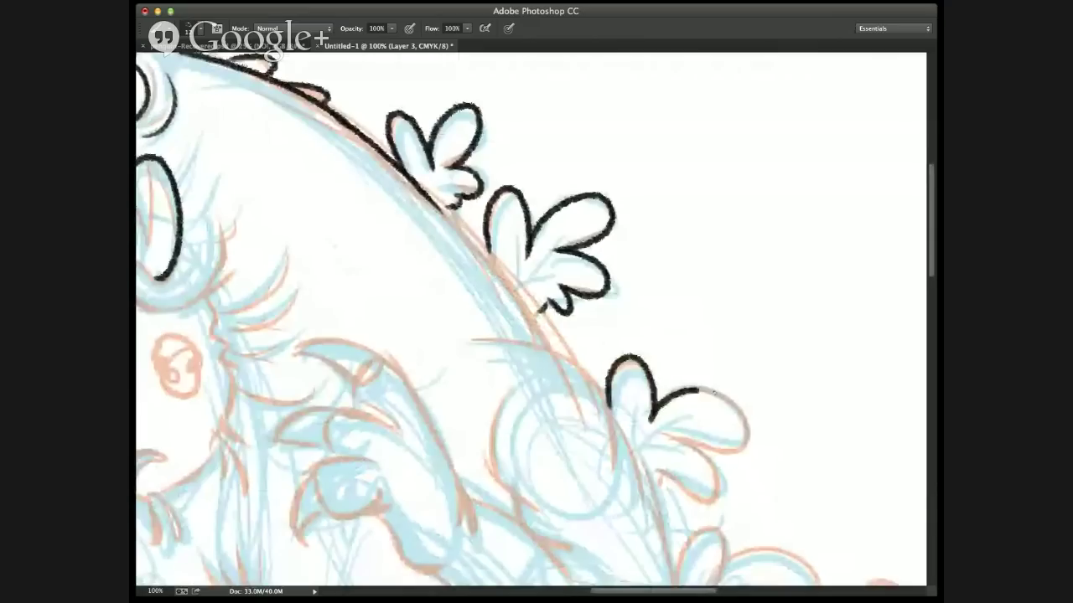
pyautogui.moveTo(670, 390); pyautogui.dragTo(745, 458)
pyautogui.moveTo(669, 439)
pyautogui.mouseDown()
pyautogui.moveTo(717, 486)
pyautogui.moveTo(675, 504)
pyautogui.moveTo(653, 476)
pyautogui.mouseUp()
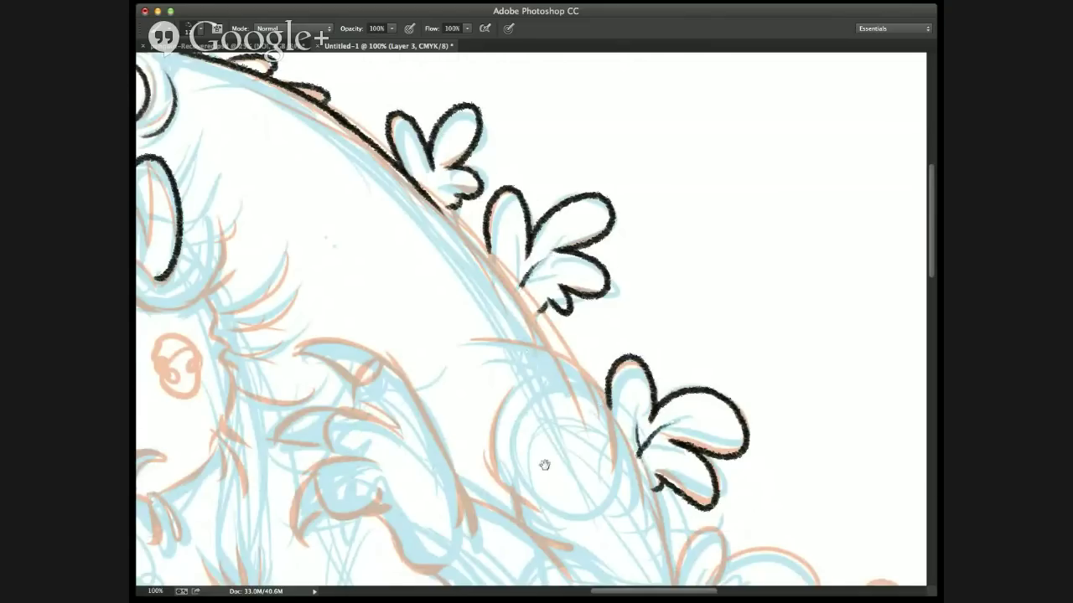
pyautogui.moveTo(545, 465); pyautogui.dragTo(610, 468)
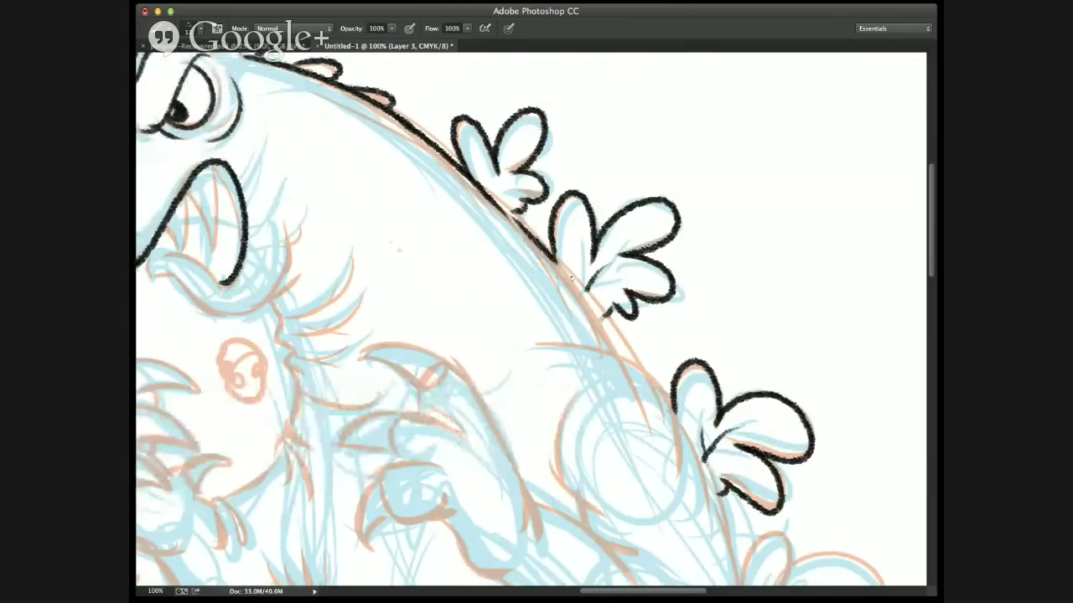
# - Ink the city monster's back contour past the second plate and the curved shoulder line leading to the third plate
pyautogui.moveTo(553, 259); pyautogui.dragTo(642, 369)
pyautogui.press('super+z')
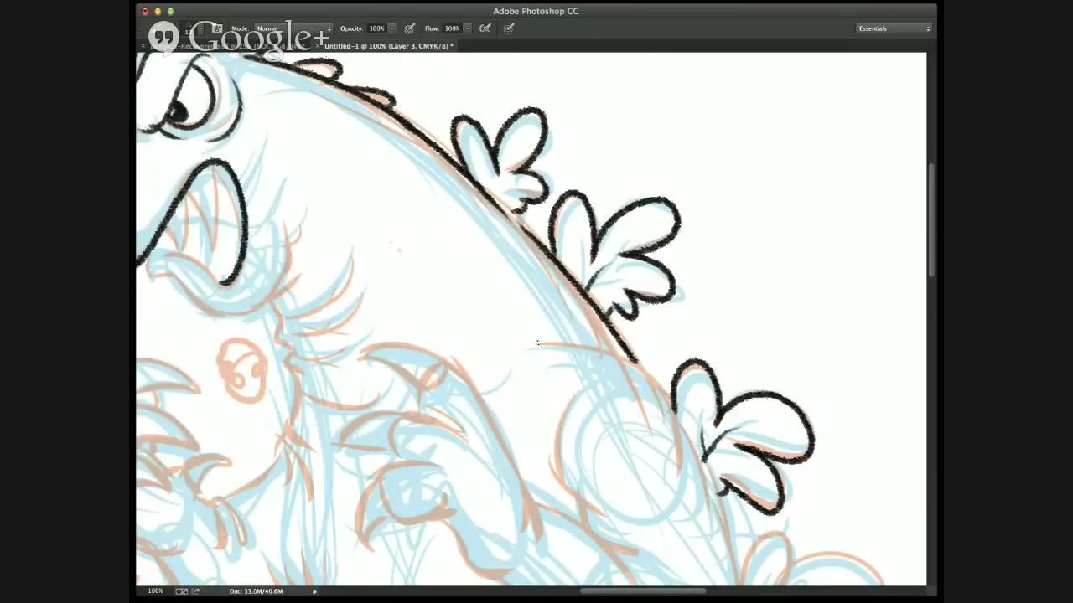
pyautogui.moveTo(537, 342)
pyautogui.mouseDown()
pyautogui.moveTo(616, 362)
pyautogui.moveTo(662, 394)
pyautogui.mouseUp()
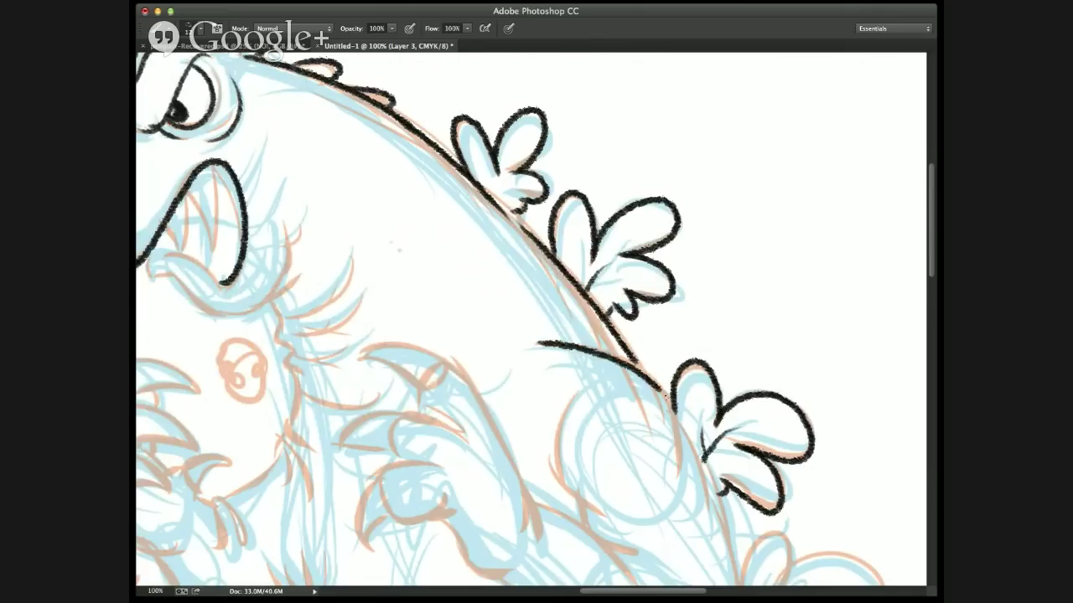
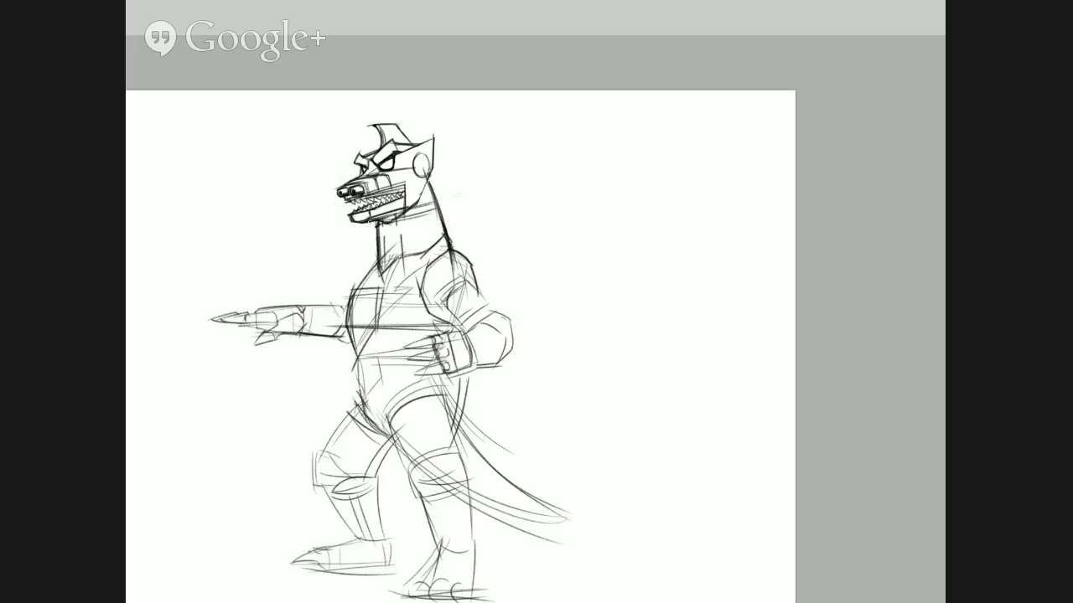
# - Draw the narrow pointed panel on the front of the pencil hero's neck, and add angular lines to its near shoulder
pyautogui.moveTo(411, 211); pyautogui.dragTo(367, 223)
pyautogui.moveTo(400, 152); pyautogui.dragTo(392, 174)
pyautogui.moveTo(397, 220)
pyautogui.mouseDown()
pyautogui.moveTo(408, 224)
pyautogui.moveTo(402, 257)
pyautogui.mouseUp()
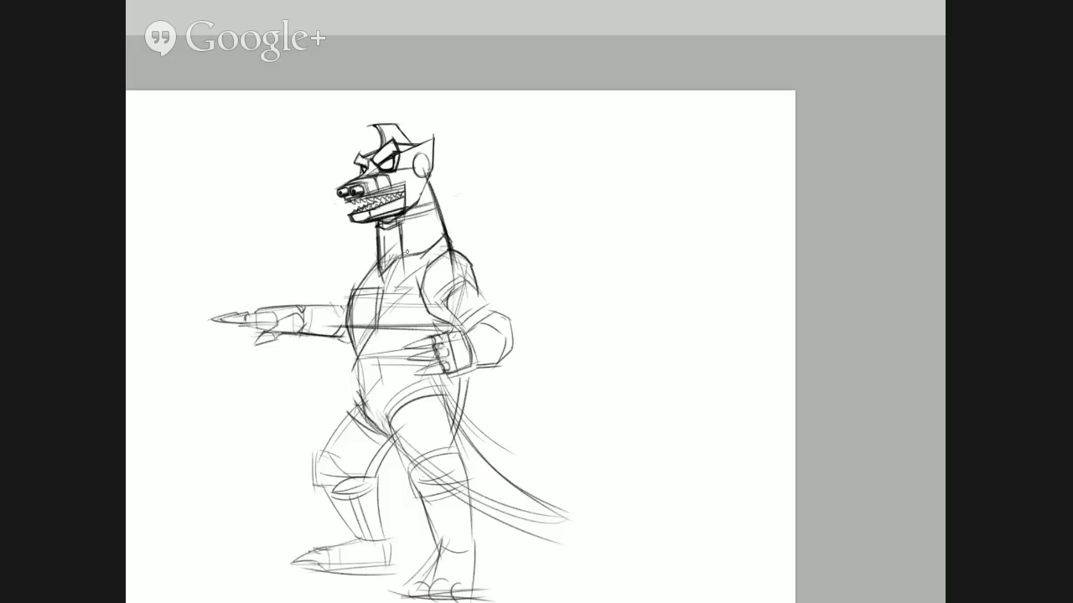
pyautogui.moveTo(382, 232)
pyautogui.mouseDown()
pyautogui.moveTo(395, 263)
pyautogui.moveTo(380, 262)
pyautogui.moveTo(405, 262)
pyautogui.mouseUp()
pyautogui.moveTo(376, 277); pyautogui.dragTo(387, 270)
pyautogui.moveTo(387, 270); pyautogui.dragTo(386, 285)
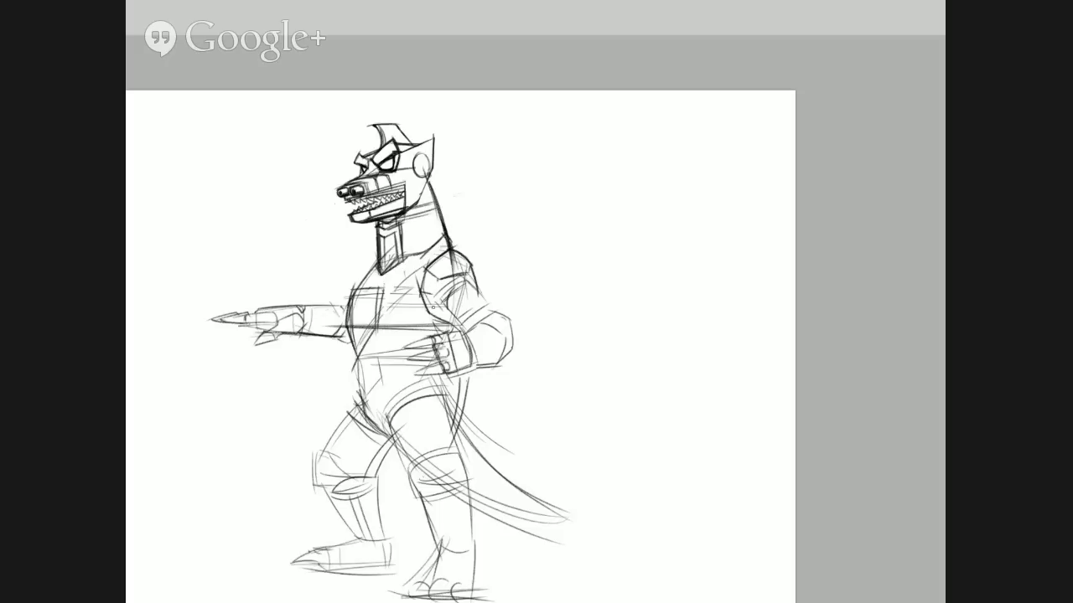
pyautogui.moveTo(436, 298)
pyautogui.mouseDown()
pyautogui.moveTo(432, 276)
pyautogui.moveTo(477, 286)
pyautogui.mouseUp()
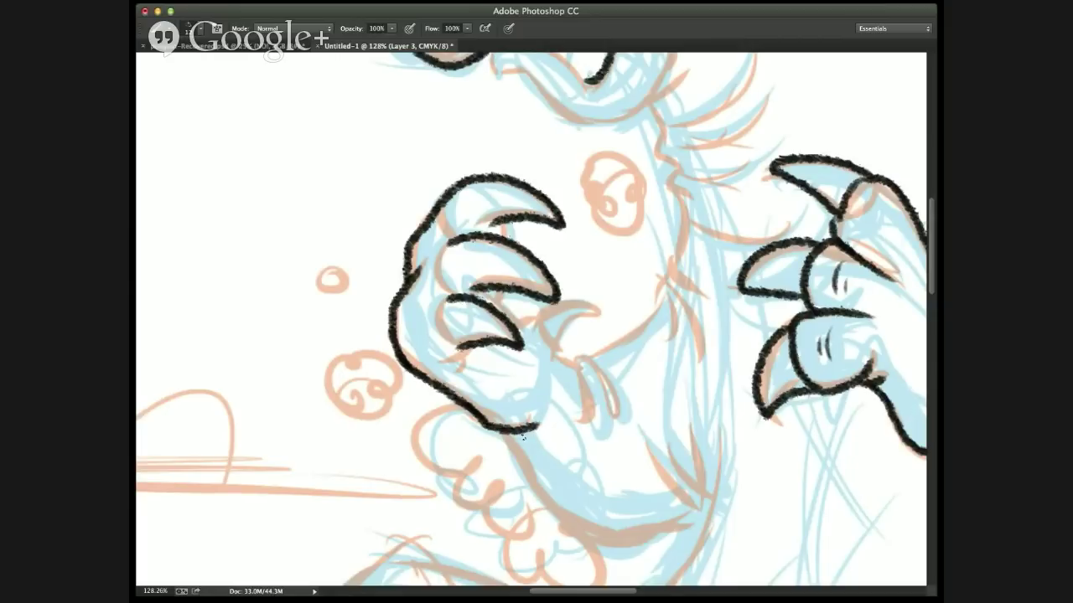
# - Ink the underside of the city monster's far arm, its thumb claw and the skin folds at the wrist
pyautogui.moveTo(507, 428)
pyautogui.mouseDown()
pyautogui.moveTo(542, 502)
pyautogui.moveTo(598, 542)
pyautogui.moveTo(709, 519)
pyautogui.mouseUp()
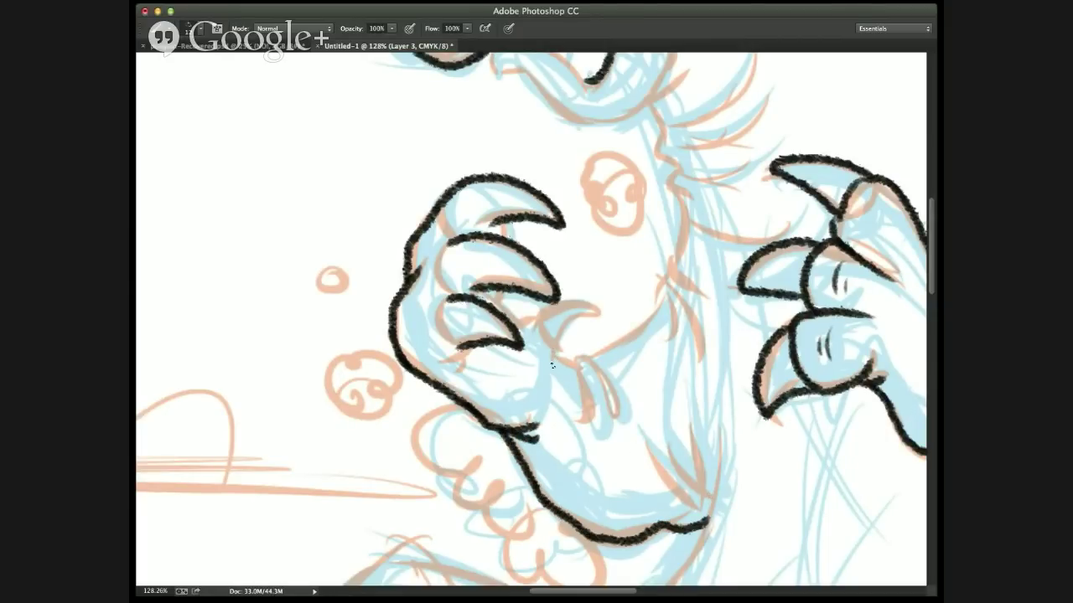
pyautogui.moveTo(552, 366)
pyautogui.mouseDown()
pyautogui.moveTo(527, 349)
pyautogui.moveTo(529, 314)
pyautogui.moveTo(556, 350)
pyautogui.moveTo(603, 318)
pyautogui.mouseUp()
pyautogui.moveTo(552, 297)
pyautogui.mouseDown()
pyautogui.moveTo(535, 328)
pyautogui.moveTo(560, 317)
pyautogui.moveTo(590, 373)
pyautogui.mouseUp()
pyautogui.moveTo(577, 359); pyautogui.dragTo(602, 420)
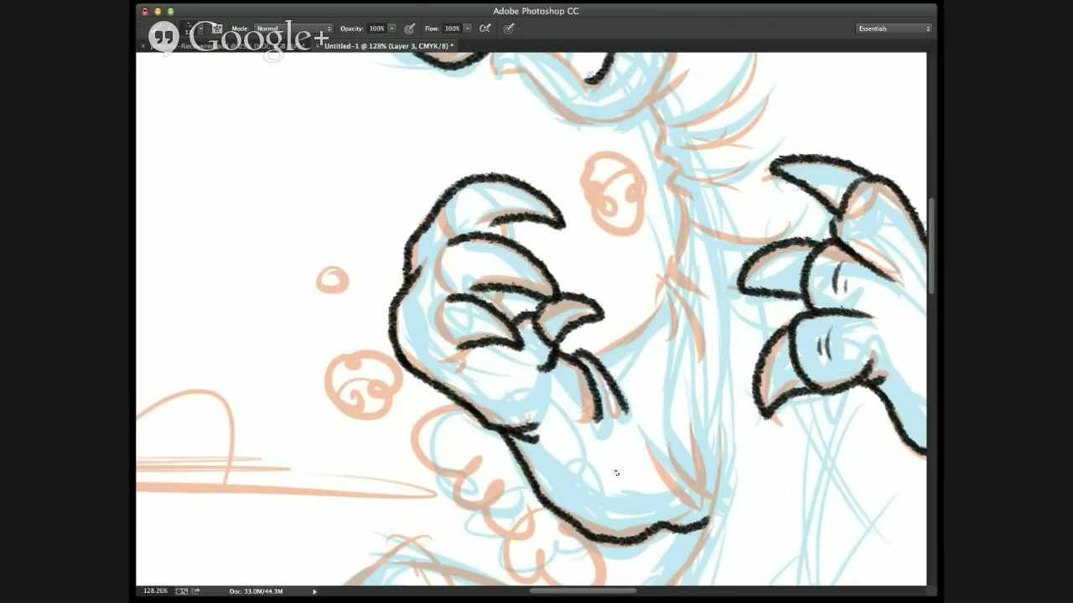
# - Ink the upper edge of the city monster's far forearm, the elbow creases and the short contour rising above them
pyautogui.moveTo(586, 357); pyautogui.dragTo(668, 292)
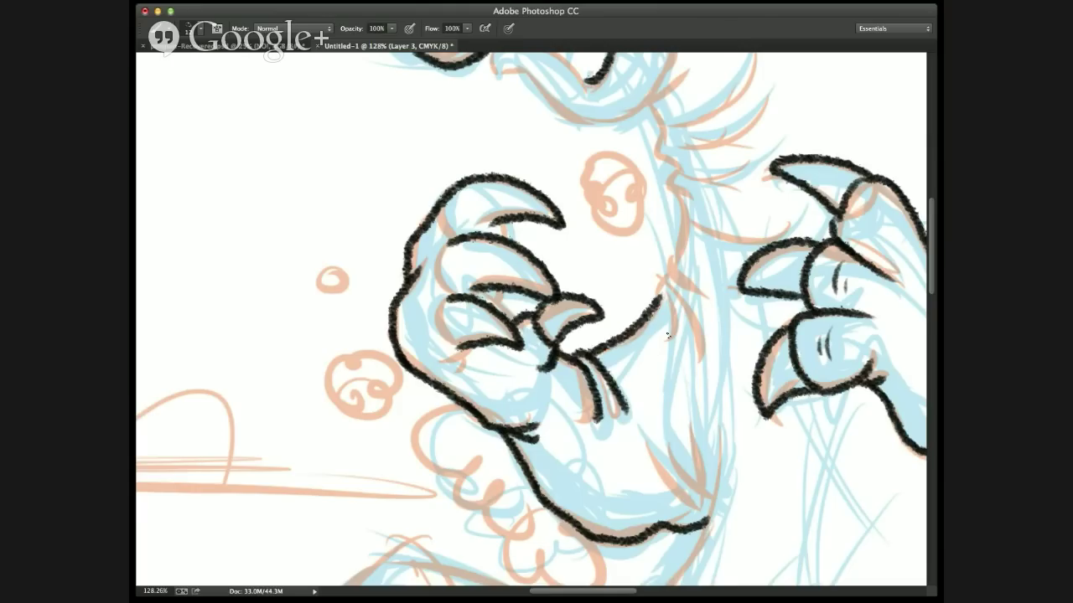
pyautogui.moveTo(668, 337); pyautogui.dragTo(657, 287)
pyautogui.moveTo(705, 346)
pyautogui.mouseDown()
pyautogui.moveTo(662, 280)
pyautogui.moveTo(672, 260)
pyautogui.mouseUp()
pyautogui.moveTo(706, 299)
pyautogui.mouseDown()
pyautogui.moveTo(672, 262)
pyautogui.moveTo(682, 204)
pyautogui.mouseUp()
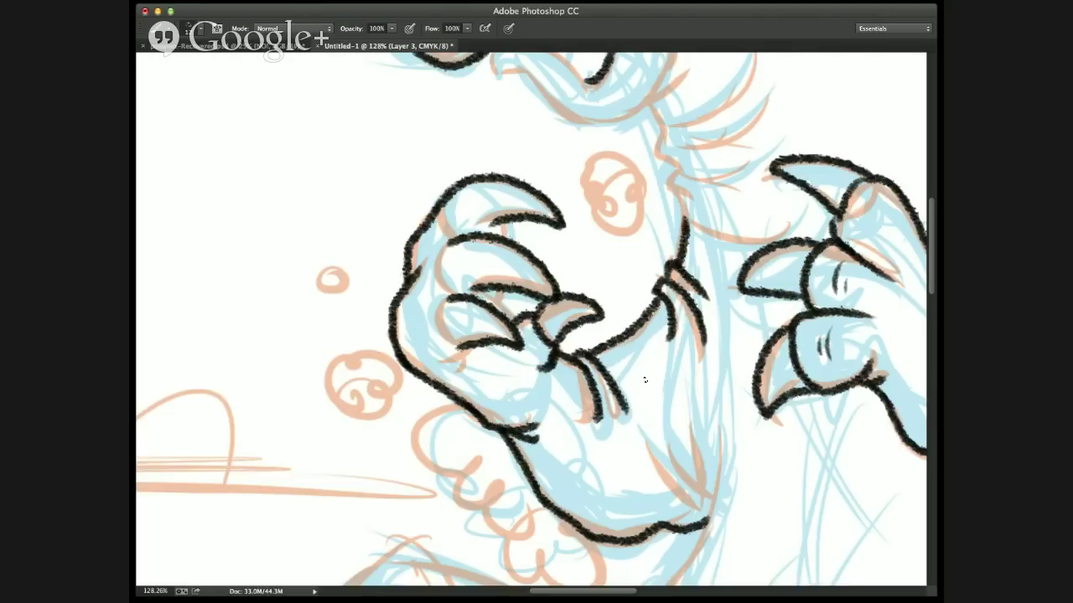
# - Ink the city monster's lower lip and the curved underside of its lower jaw
pyautogui.moveTo(670, 383); pyautogui.dragTo(528, 424)
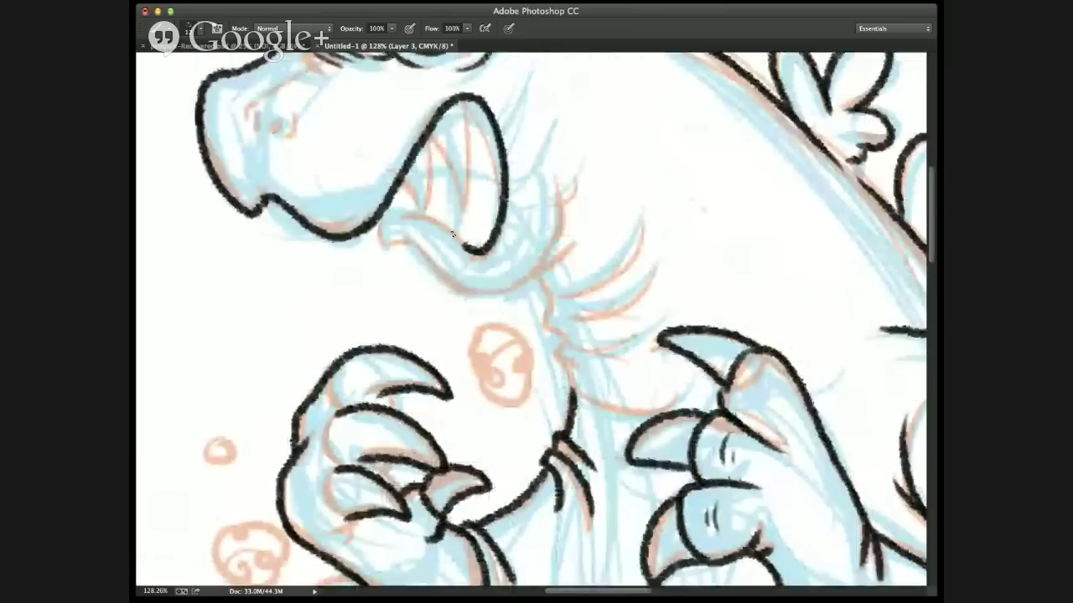
pyautogui.moveTo(422, 219); pyautogui.dragTo(471, 250)
pyautogui.moveTo(423, 220)
pyautogui.mouseDown()
pyautogui.moveTo(411, 251)
pyautogui.moveTo(449, 287)
pyautogui.moveTo(533, 285)
pyautogui.moveTo(560, 252)
pyautogui.mouseUp()
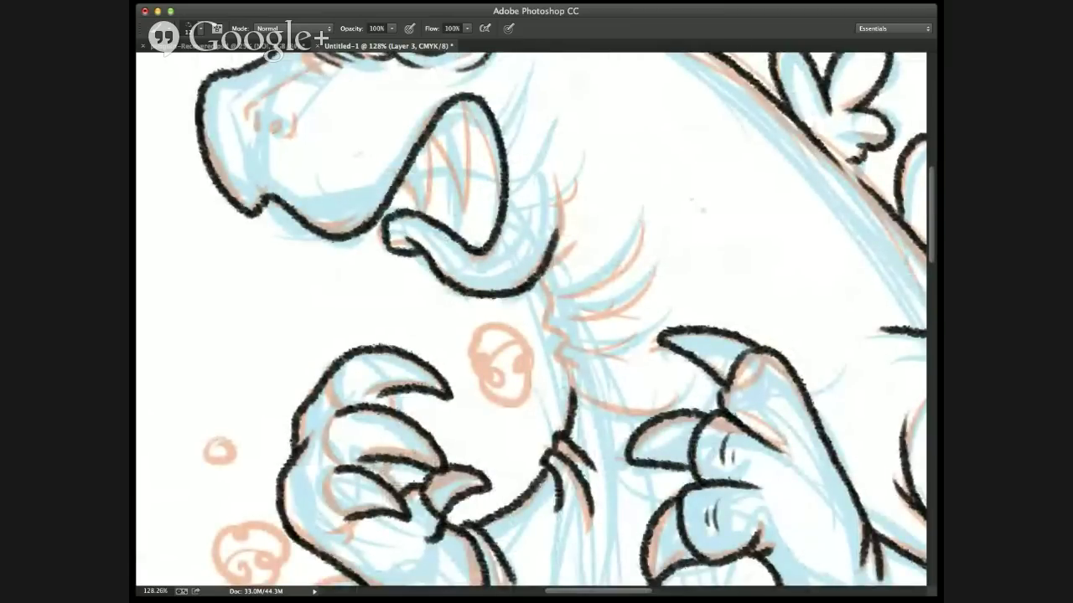
# - Ink the city monster's throat contour and the curved skin folds spreading across its neck
pyautogui.moveTo(532, 285)
pyautogui.mouseDown()
pyautogui.moveTo(570, 251)
pyautogui.moveTo(553, 316)
pyautogui.mouseUp()
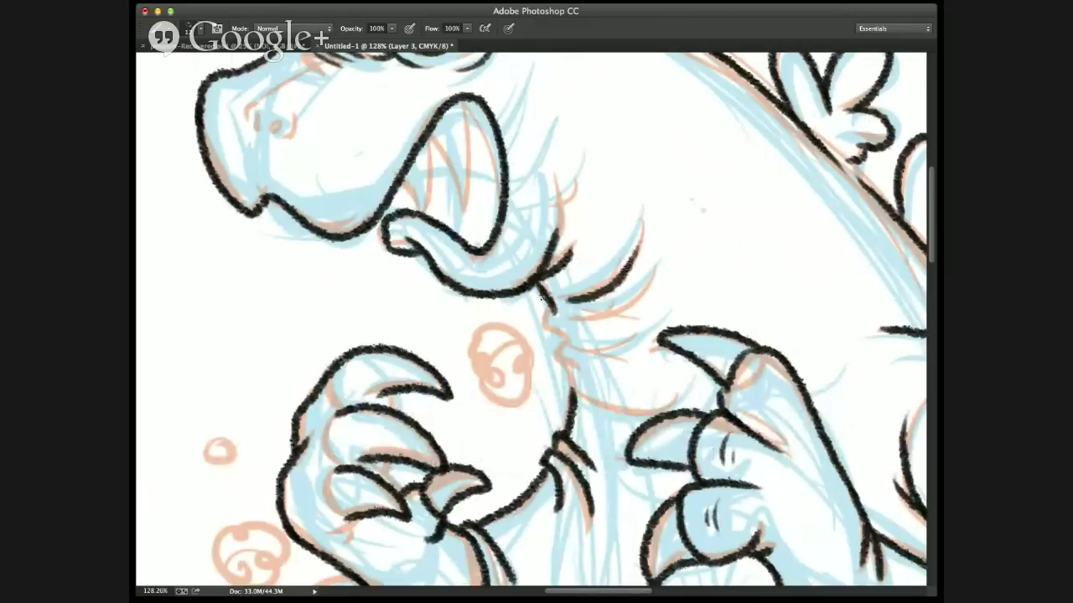
pyautogui.moveTo(640, 222); pyautogui.dragTo(567, 277)
pyautogui.moveTo(635, 264)
pyautogui.mouseDown()
pyautogui.moveTo(567, 300)
pyautogui.moveTo(563, 325)
pyautogui.mouseUp()
pyautogui.moveTo(541, 291)
pyautogui.mouseDown()
pyautogui.moveTo(578, 377)
pyautogui.moveTo(571, 388)
pyautogui.moveTo(675, 413)
pyautogui.mouseUp()
pyautogui.moveTo(629, 334); pyautogui.dragTo(571, 355)
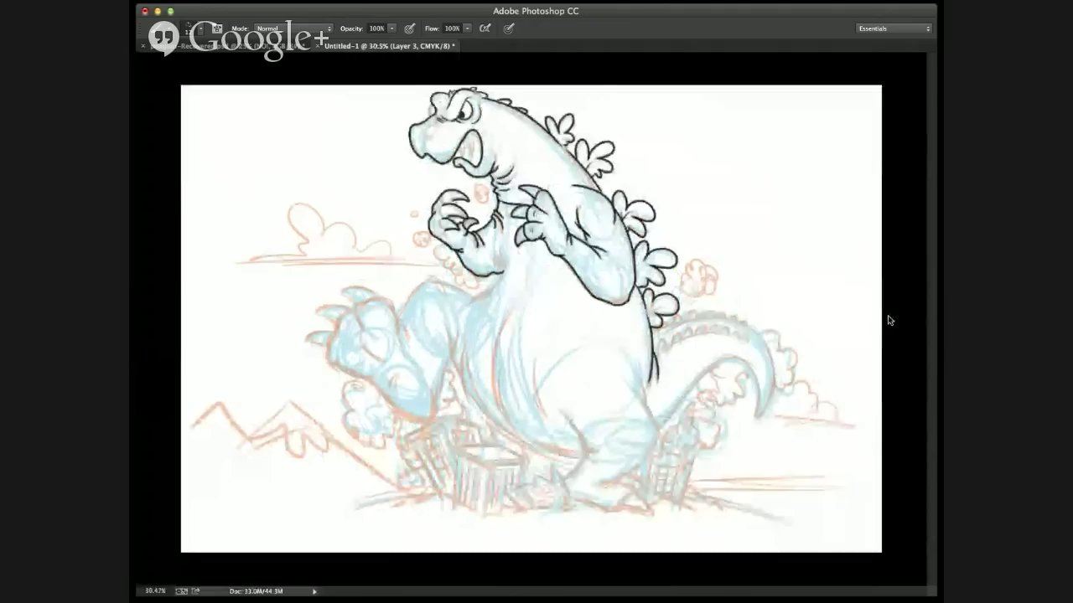
# - Ink the outline and dark pupil of the city monster's far eye
pyautogui.press('z')
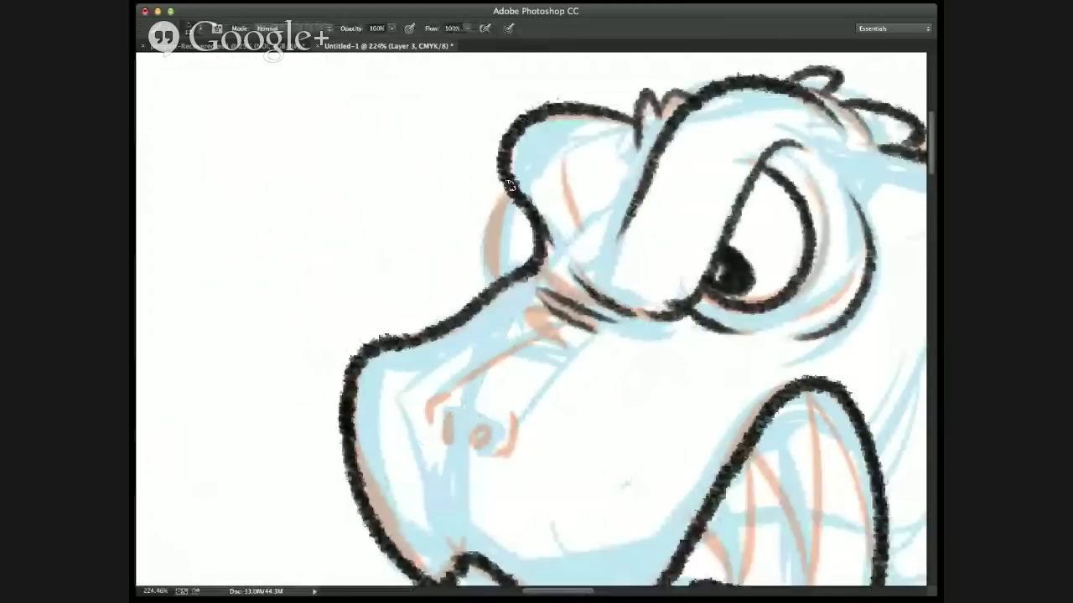
pyautogui.moveTo(501, 180)
pyautogui.mouseDown()
pyautogui.moveTo(493, 233)
pyautogui.moveTo(507, 280)
pyautogui.moveTo(511, 266)
pyautogui.mouseUp()
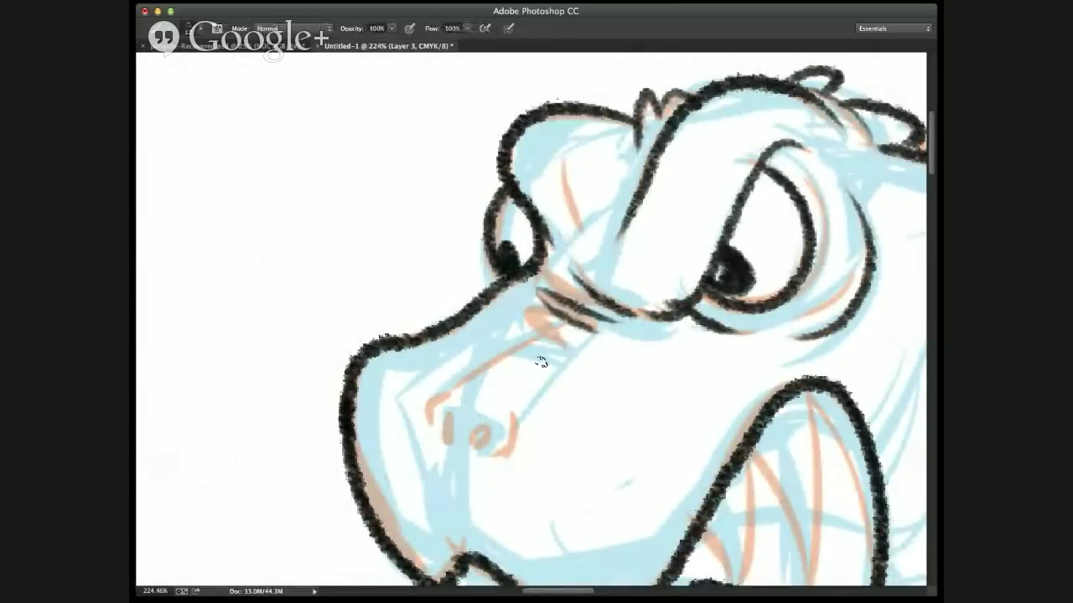
# - Clear the pupil from the city monster's far eye and ink the short curved crease on the brow beside it
pyautogui.press('super+z')
pyautogui.moveTo(528, 243); pyautogui.dragTo(510, 280)
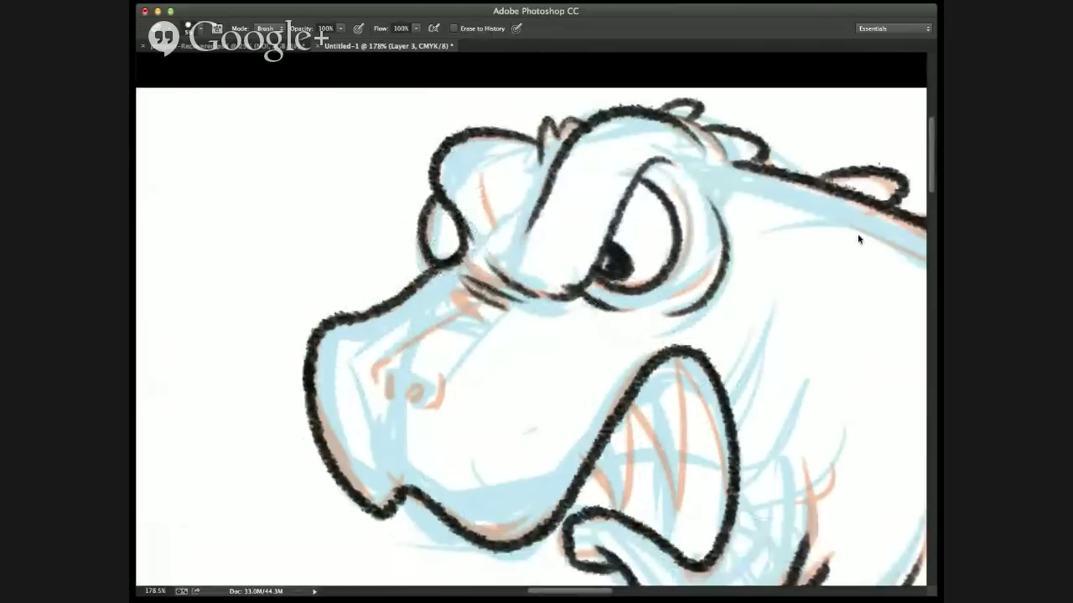
pyautogui.press('b')
pyautogui.moveTo(486, 172); pyautogui.dragTo(503, 236)
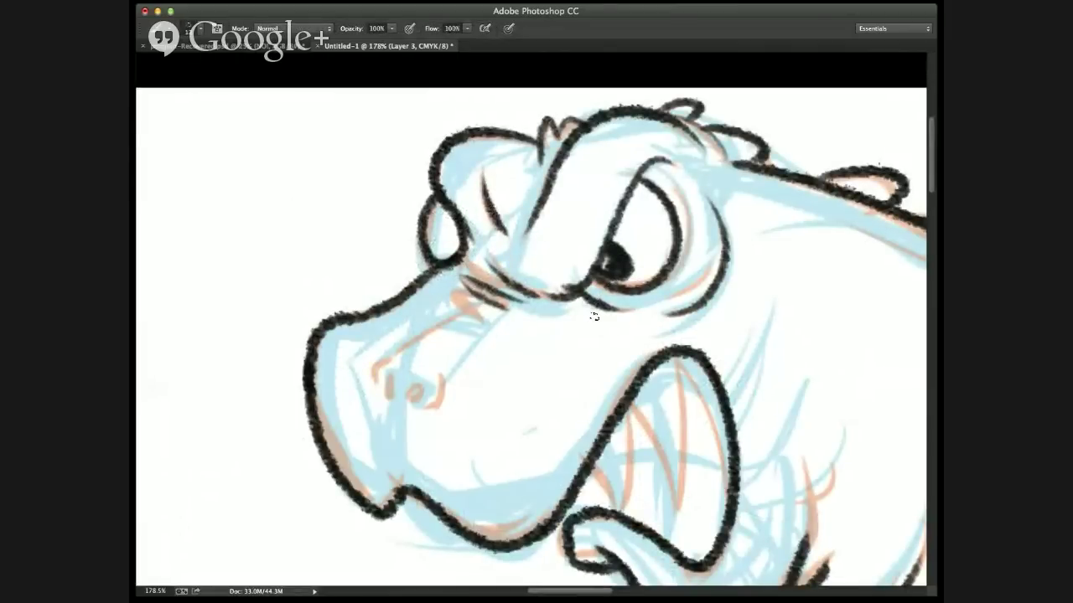
pyautogui.press('super+0')
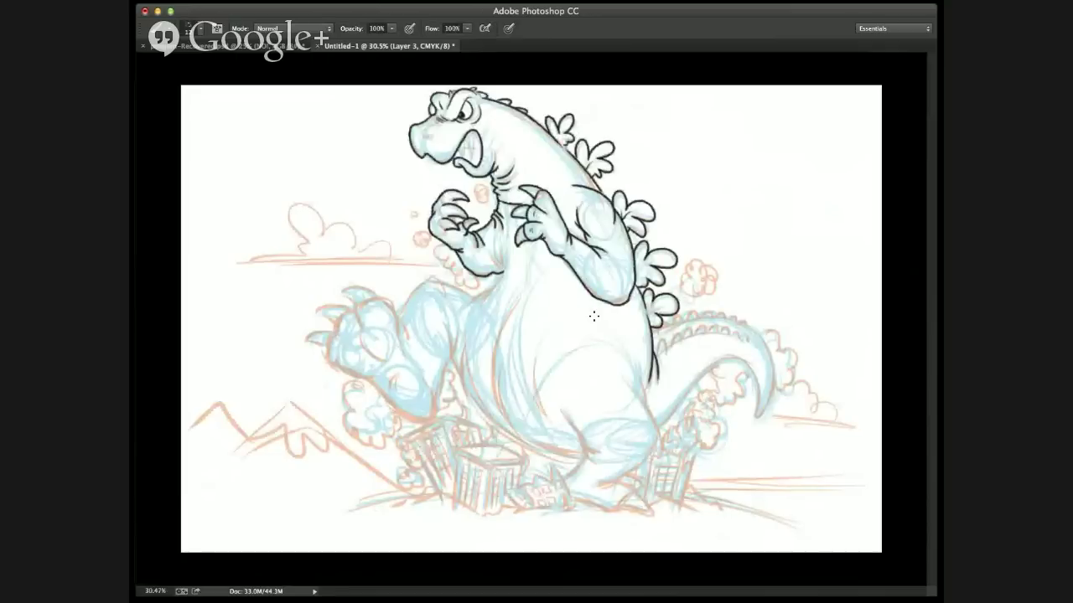
# - Ink the city monster's torso contour below the far forearm and the upper outline of the raised thigh and knee
pyautogui.press('z')
pyautogui.moveTo(350, 238); pyautogui.dragTo(599, 447)
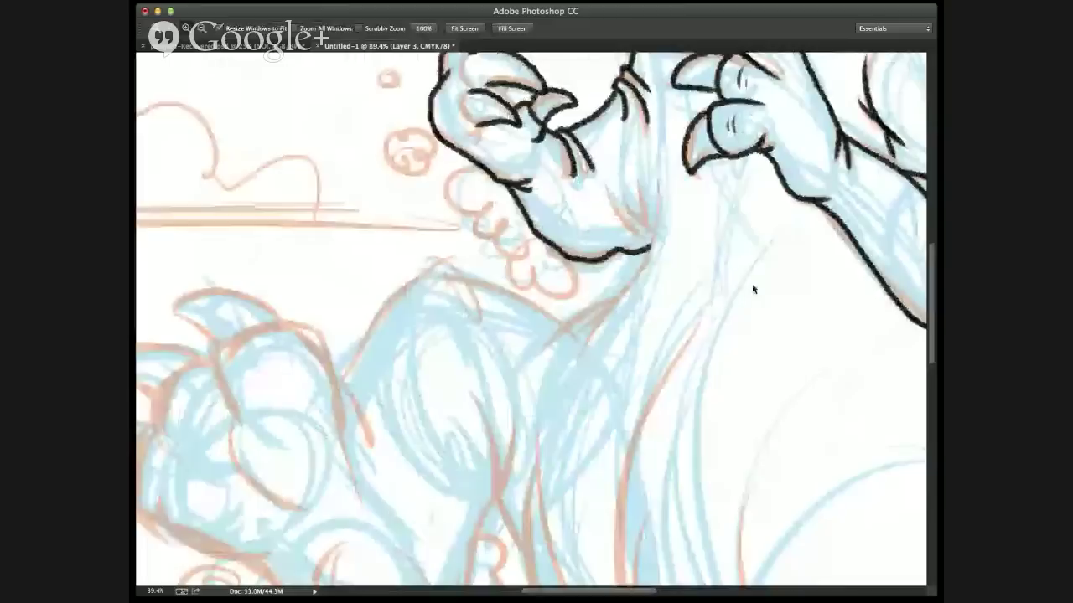
pyautogui.press('b')
pyautogui.moveTo(620, 196); pyautogui.dragTo(655, 250)
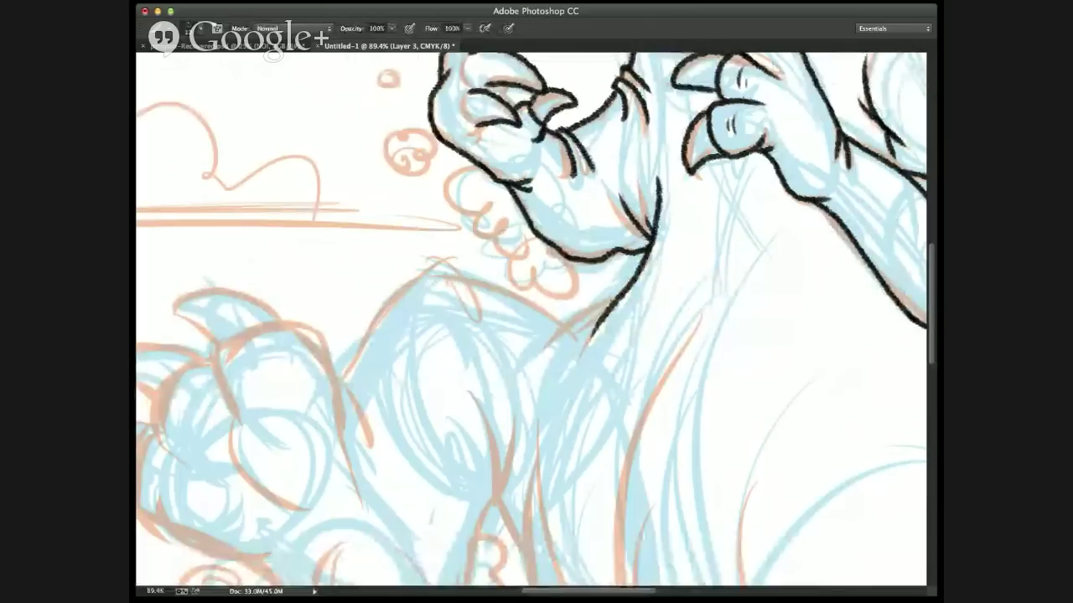
pyautogui.moveTo(624, 296)
pyautogui.mouseDown()
pyautogui.moveTo(552, 352)
pyautogui.moveTo(557, 335)
pyautogui.moveTo(424, 264)
pyautogui.mouseUp()
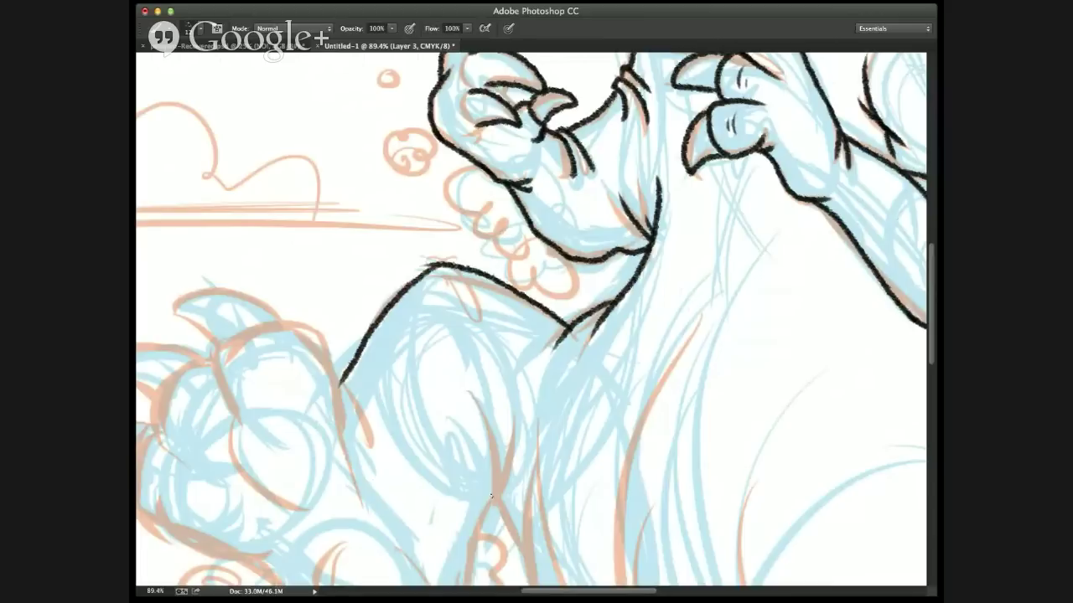
# - Ink the small oval on the raised knee, the ankle crease and the outline of the raised foot's nearest toe
pyautogui.moveTo(475, 445)
pyautogui.mouseDown()
pyautogui.moveTo(581, 399)
pyautogui.moveTo(568, 230)
pyautogui.moveTo(587, 259)
pyautogui.mouseUp()
pyautogui.moveTo(452, 325); pyautogui.dragTo(486, 393)
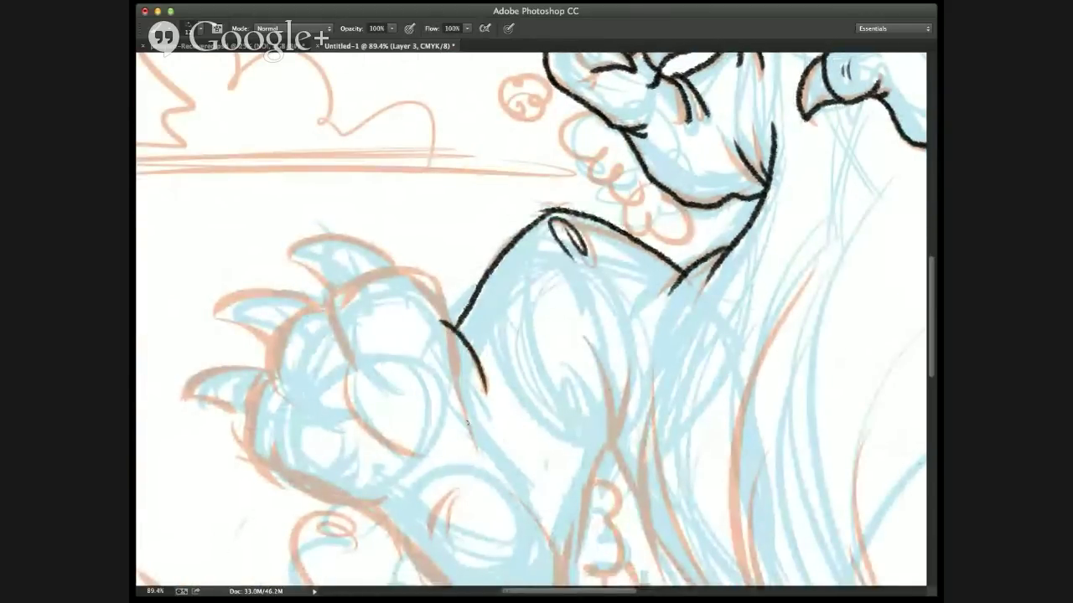
pyautogui.moveTo(483, 450)
pyautogui.mouseDown()
pyautogui.moveTo(458, 391)
pyautogui.moveTo(448, 309)
pyautogui.moveTo(392, 263)
pyautogui.moveTo(321, 315)
pyautogui.moveTo(355, 343)
pyautogui.moveTo(357, 401)
pyautogui.moveTo(377, 440)
pyautogui.mouseUp()
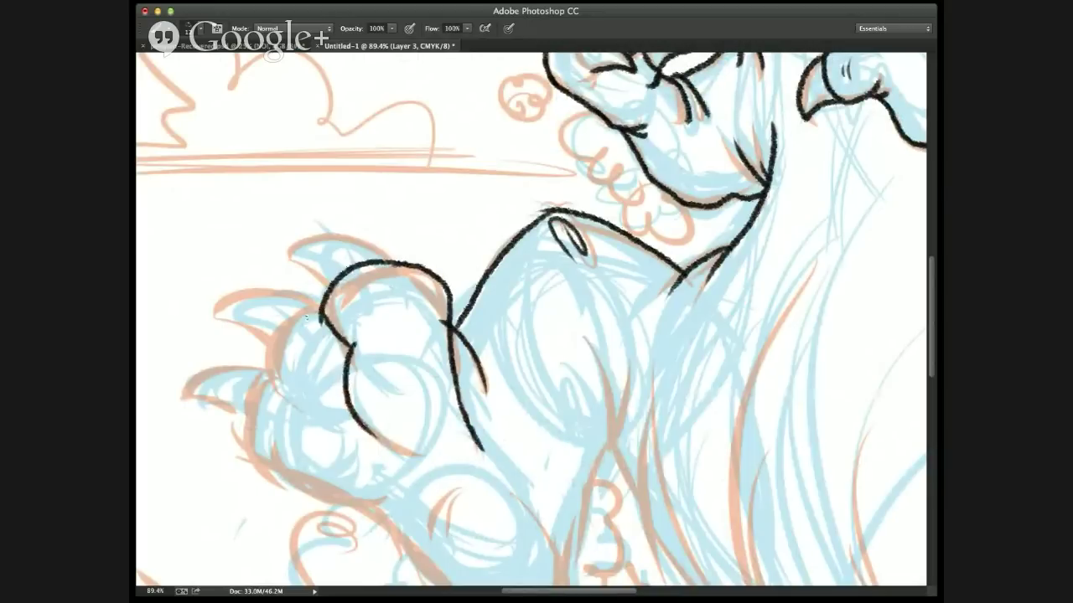
# - Ink the other two rounded toes of the raised foot and the lower edge of its sole
pyautogui.moveTo(322, 309)
pyautogui.mouseDown()
pyautogui.moveTo(303, 303)
pyautogui.moveTo(276, 381)
pyautogui.moveTo(317, 409)
pyautogui.mouseUp()
pyautogui.moveTo(270, 384)
pyautogui.mouseDown()
pyautogui.moveTo(252, 430)
pyautogui.moveTo(285, 476)
pyautogui.mouseUp()
pyautogui.moveTo(252, 429)
pyautogui.mouseDown()
pyautogui.moveTo(266, 466)
pyautogui.moveTo(284, 466)
pyautogui.mouseUp()
pyautogui.moveTo(283, 466); pyautogui.dragTo(342, 508)
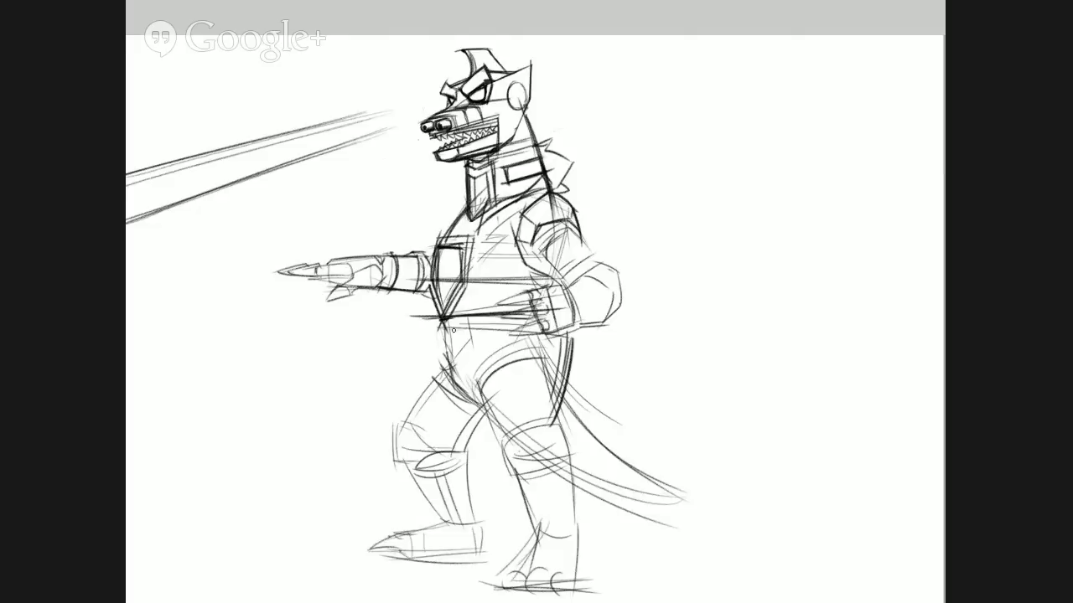
# - Pencil the reptilian hero's waistline across the hips and darken the outline of the far thigh
pyautogui.moveTo(448, 350); pyautogui.dragTo(594, 330)
pyautogui.moveTo(451, 323)
pyautogui.mouseDown()
pyautogui.moveTo(569, 314)
pyautogui.moveTo(571, 325)
pyautogui.mouseUp()
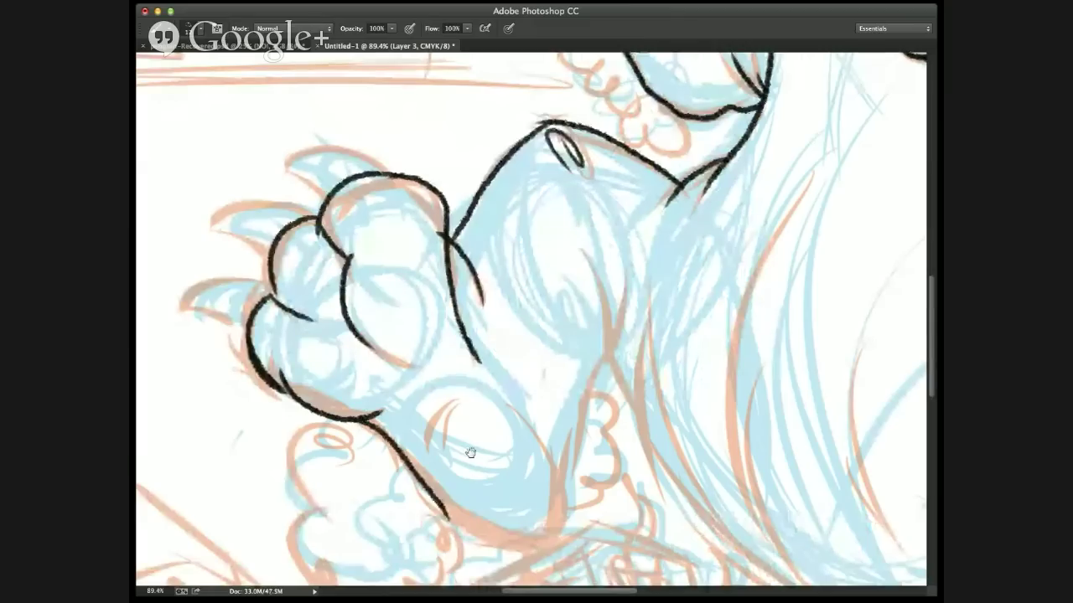
pyautogui.moveTo(469, 450); pyautogui.dragTo(410, 323)
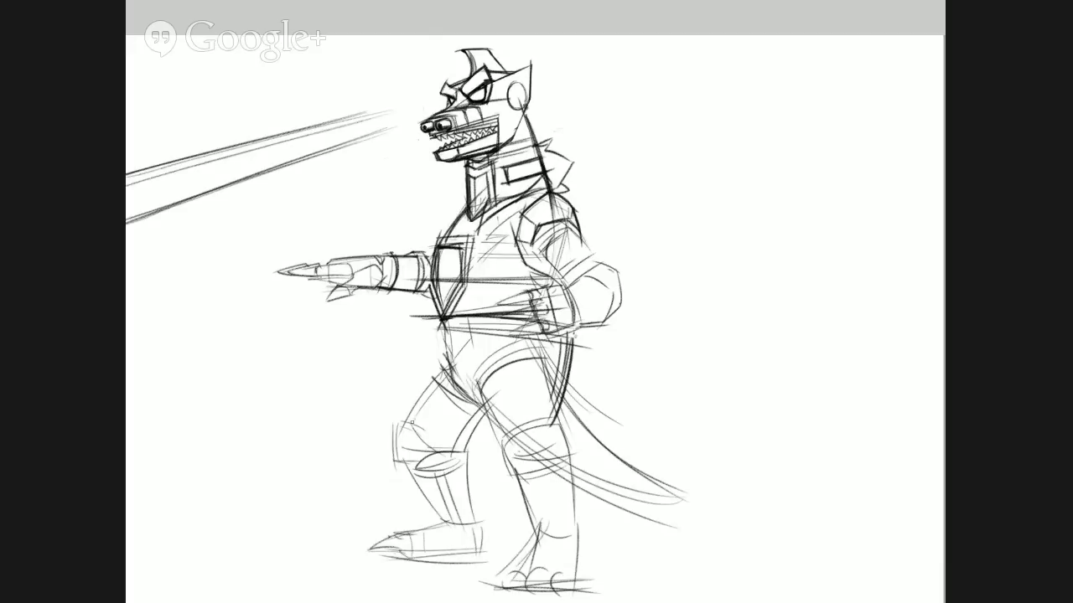
pyautogui.moveTo(412, 423)
pyautogui.mouseDown()
pyautogui.moveTo(434, 380)
pyautogui.moveTo(429, 387)
pyautogui.moveTo(469, 409)
pyautogui.mouseUp()
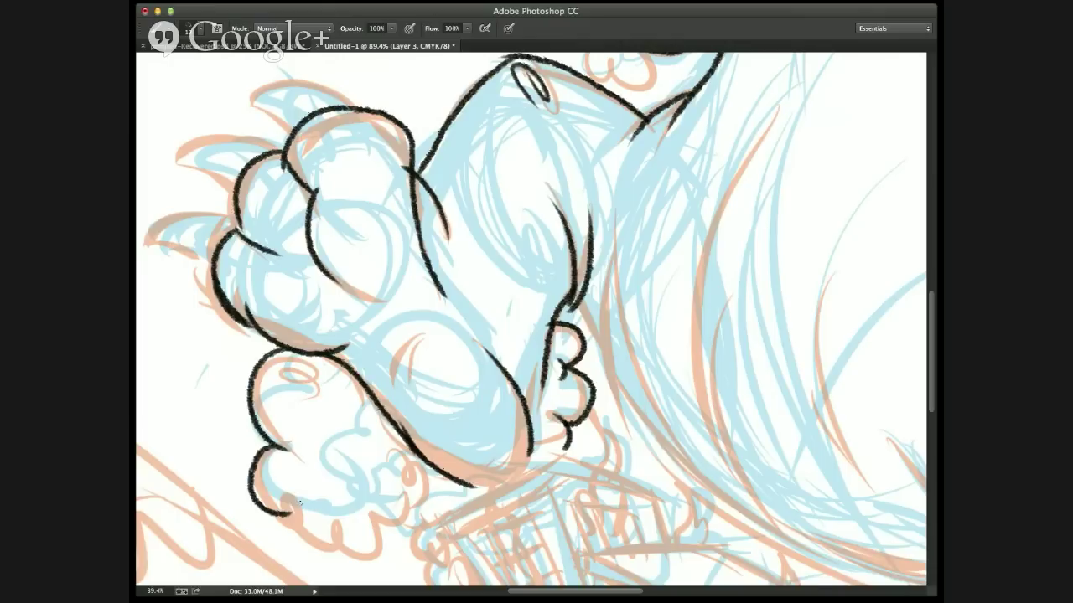
# - Ink the bumpy lower edge of the smoke cloud beneath the city monster's raised foot
pyautogui.moveTo(295, 503)
pyautogui.mouseDown()
pyautogui.moveTo(289, 531)
pyautogui.moveTo(367, 563)
pyautogui.mouseUp()
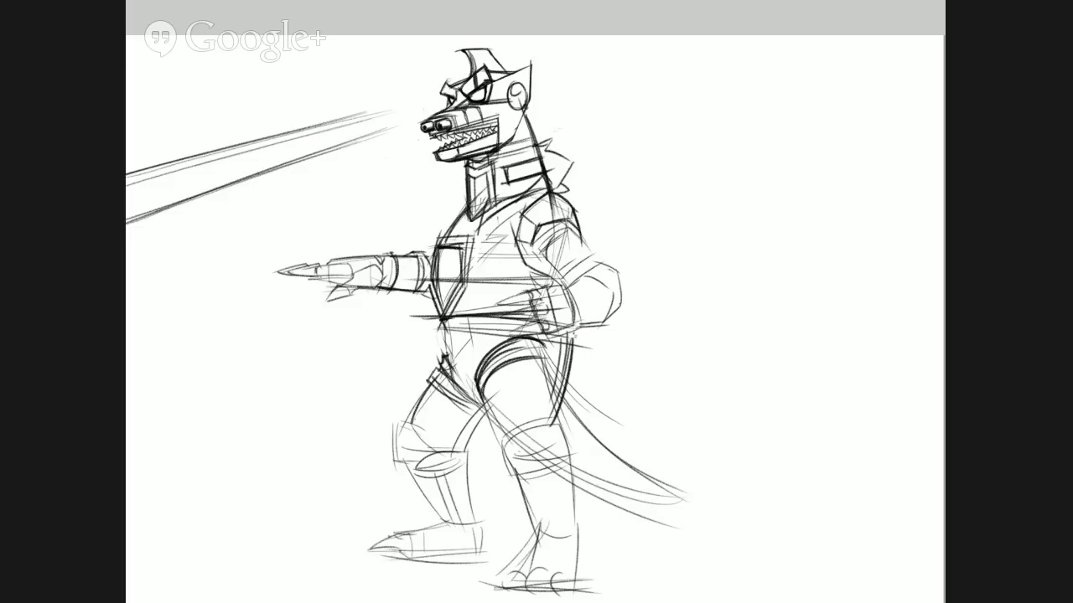
# - Strengthen the pencil lines of the reptilian hero's head horn, back of the jaw and waist
pyautogui.moveTo(469, 81)
pyautogui.mouseDown()
pyautogui.moveTo(459, 47)
pyautogui.moveTo(476, 47)
pyautogui.mouseUp()
pyautogui.moveTo(529, 98); pyautogui.dragTo(511, 140)
pyautogui.moveTo(473, 314); pyautogui.dragTo(543, 309)
pyautogui.moveTo(449, 318); pyautogui.dragTo(480, 315)
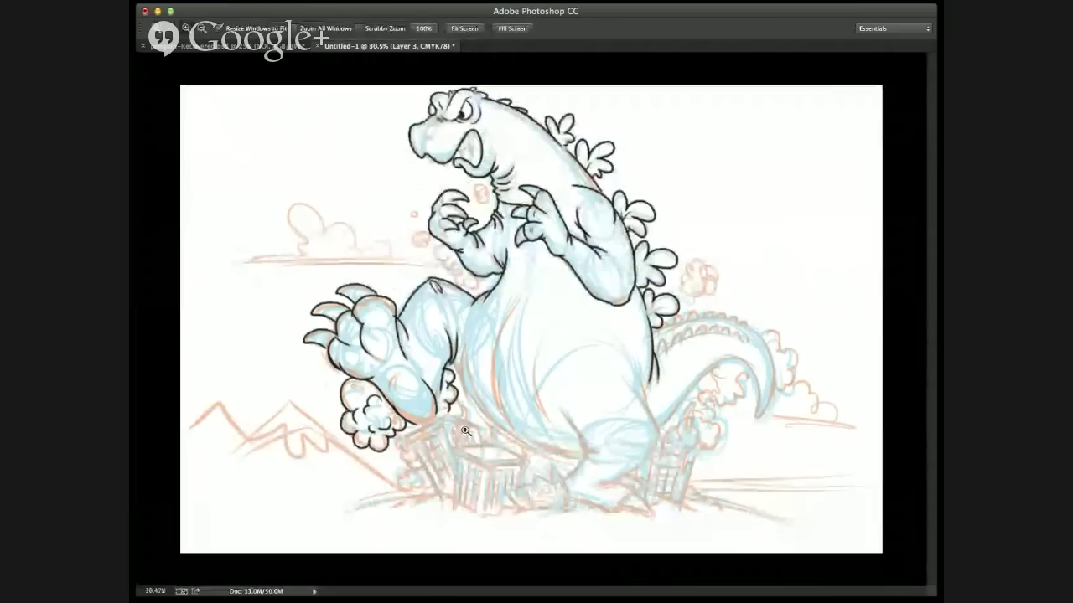
# - Ink the smoke puffs trailing from the cloud under the monster's raised foot toward the leaning building
pyautogui.click(466, 431)
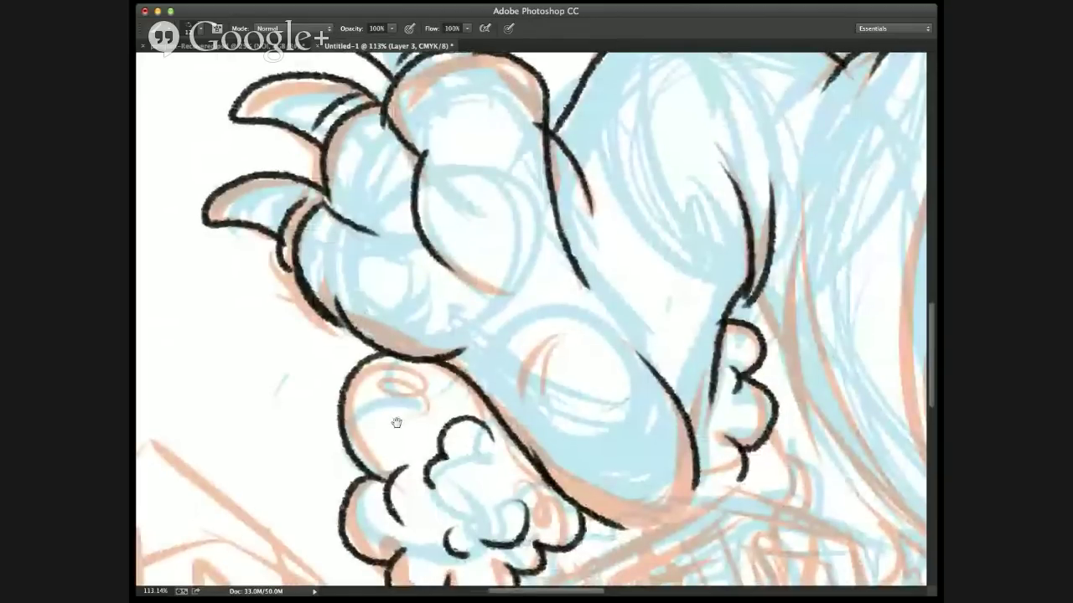
pyautogui.moveTo(397, 422); pyautogui.dragTo(275, 217)
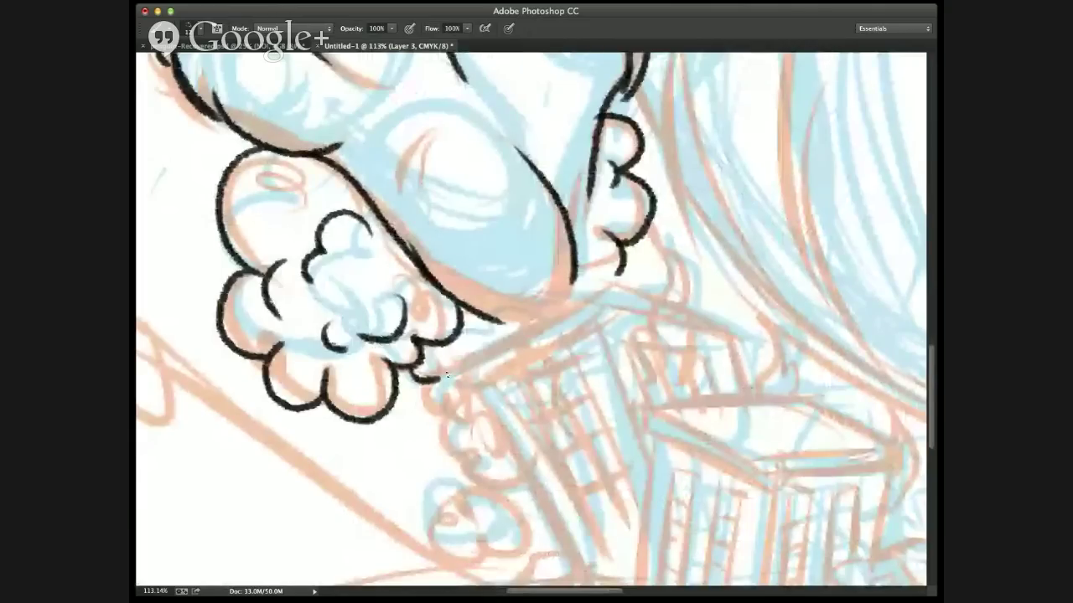
pyautogui.moveTo(447, 374); pyautogui.dragTo(405, 338)
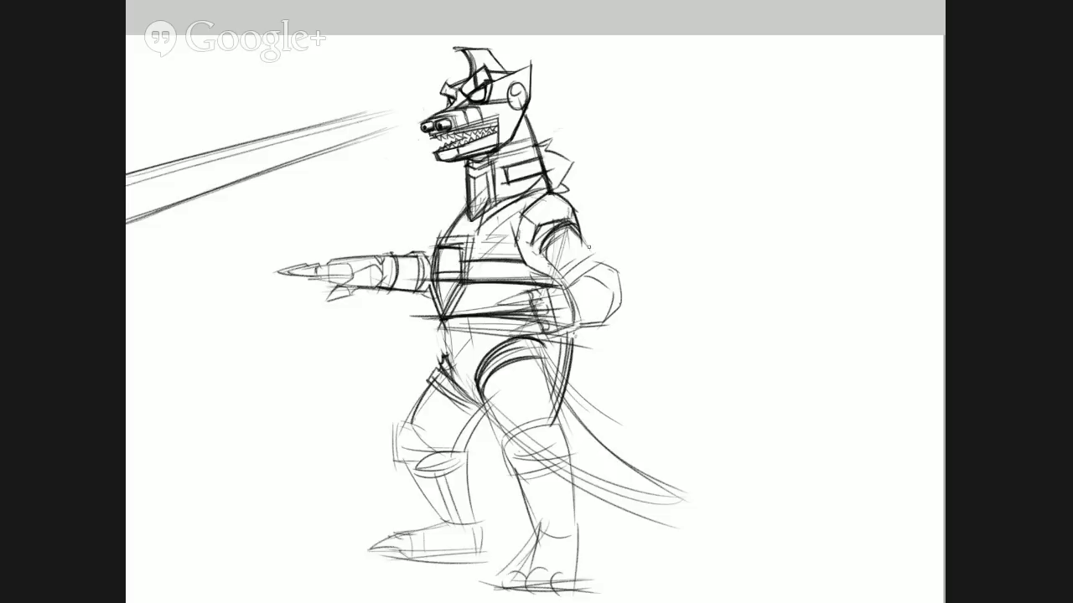
# - Darken the robot monster's shoulder and upper-arm lines, and ink the small smoke cloud beside the leaning building
pyautogui.moveTo(565, 263); pyautogui.dragTo(542, 283)
pyautogui.moveTo(541, 243)
pyautogui.mouseDown()
pyautogui.moveTo(543, 268)
pyautogui.moveTo(564, 281)
pyautogui.mouseUp()
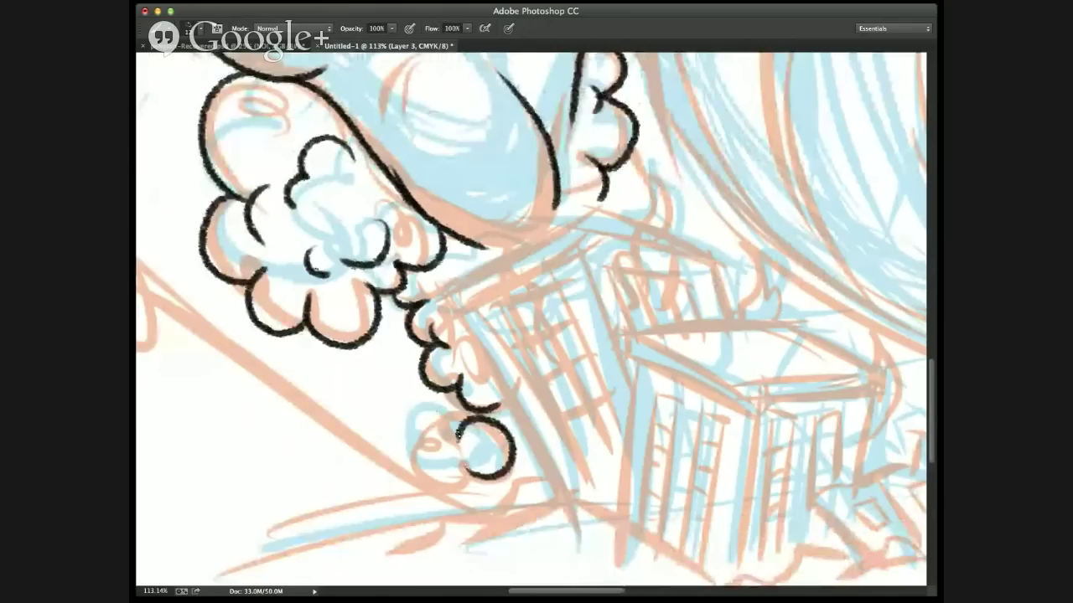
pyautogui.moveTo(462, 422)
pyautogui.mouseDown()
pyautogui.moveTo(429, 413)
pyautogui.moveTo(429, 441)
pyautogui.mouseUp()
pyautogui.moveTo(429, 441); pyautogui.dragTo(424, 416)
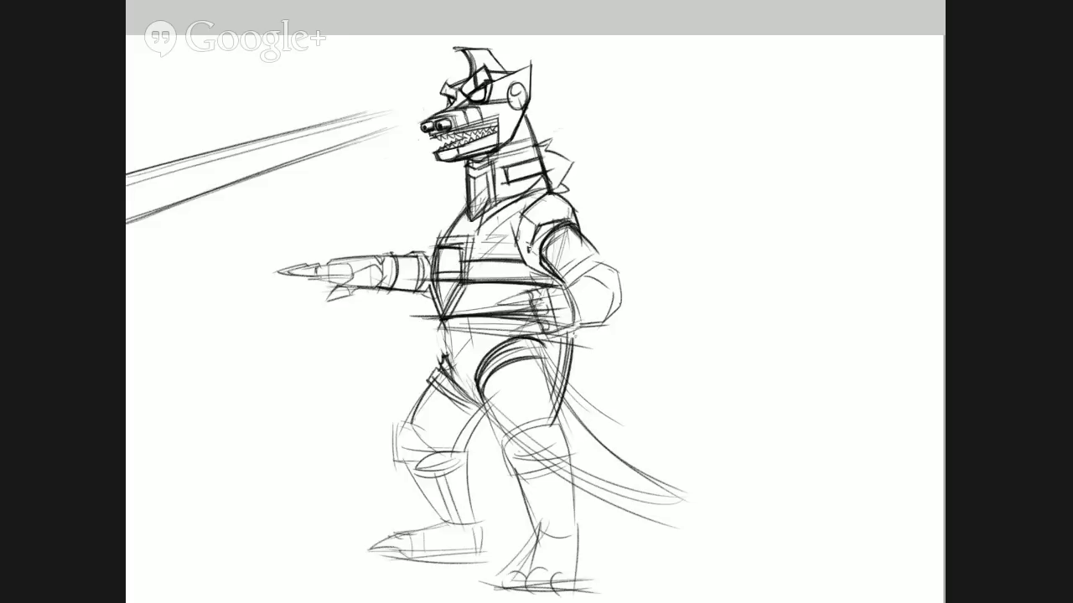
pyautogui.moveTo(529, 245); pyautogui.dragTo(554, 277)
pyautogui.moveTo(537, 232)
pyautogui.mouseDown()
pyautogui.moveTo(558, 369)
pyautogui.moveTo(521, 410)
pyautogui.moveTo(586, 246)
pyautogui.moveTo(561, 315)
pyautogui.mouseUp()
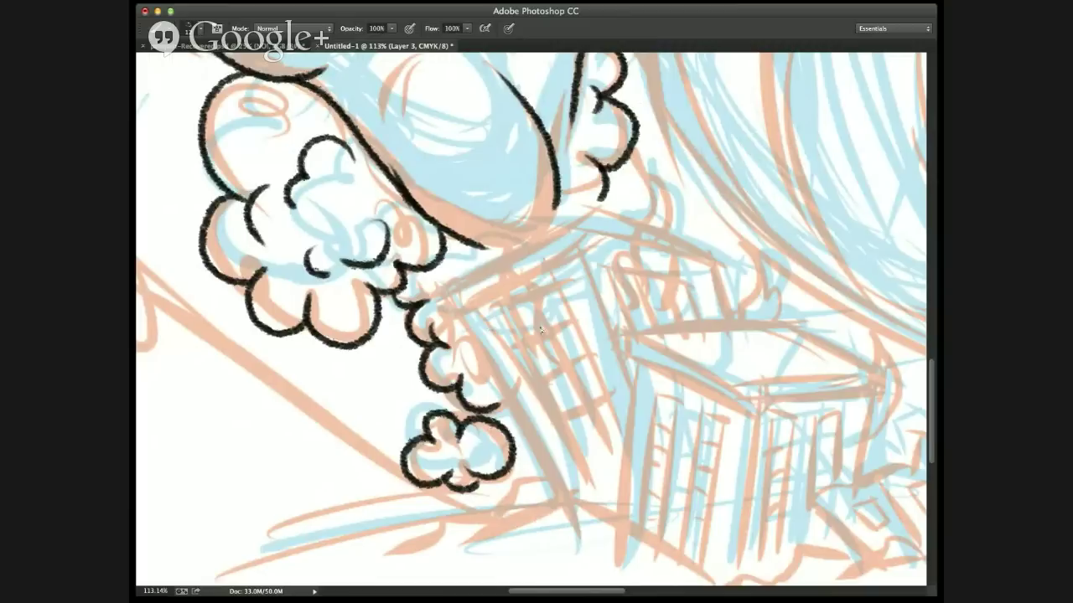
# - Ink the flame rising behind the leaning building's roof, and strengthen the line detail on the robot's chest
pyautogui.scroll(3, 541, 330)
pyautogui.hscroll(3, 541, 330)
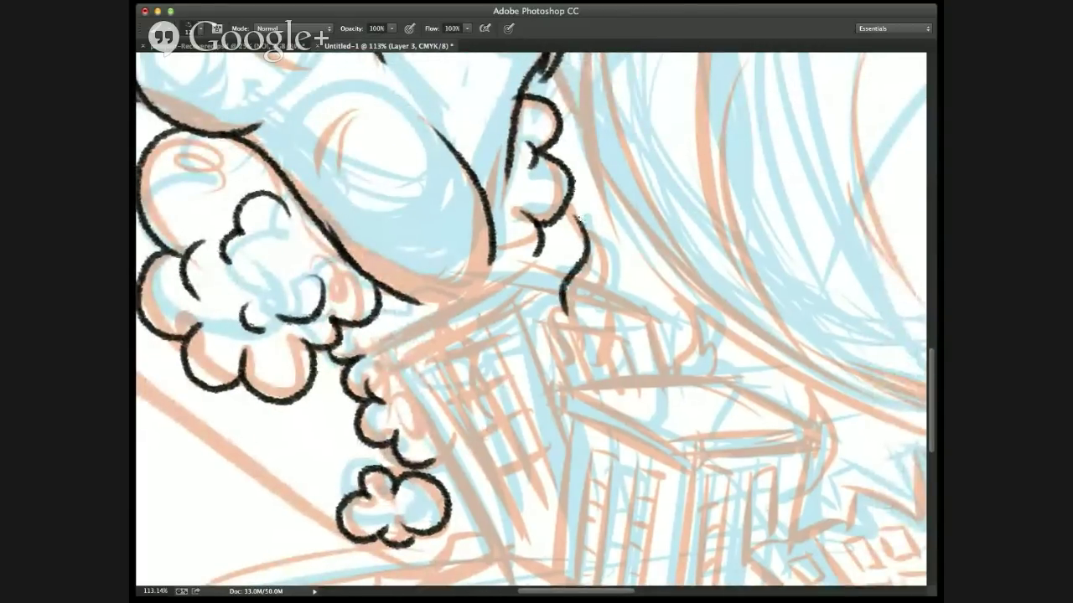
pyautogui.moveTo(577, 217)
pyautogui.mouseDown()
pyautogui.moveTo(610, 260)
pyautogui.moveTo(615, 302)
pyautogui.mouseUp()
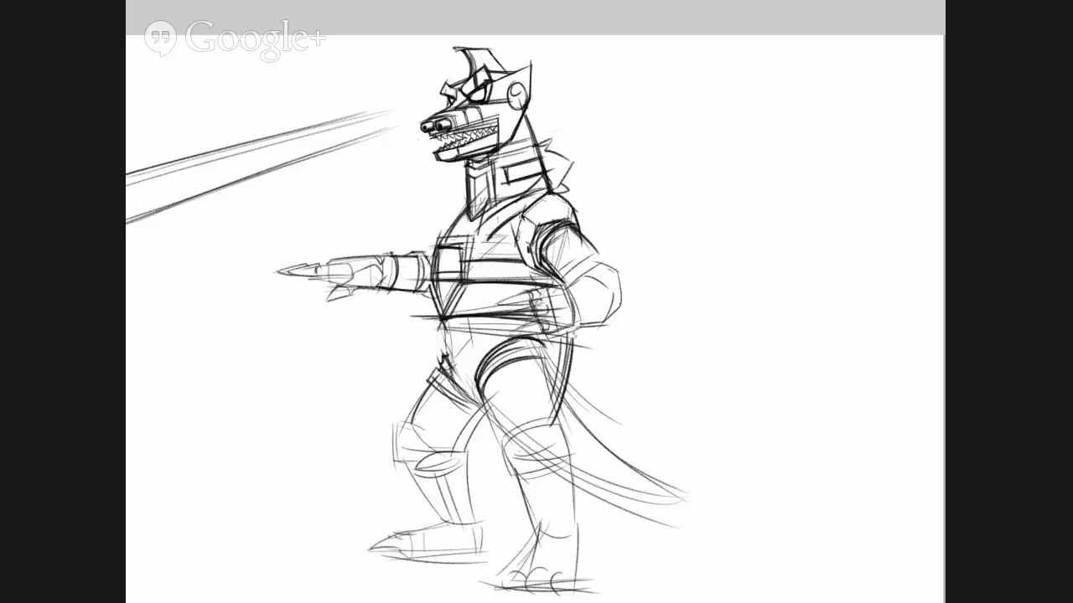
pyautogui.moveTo(486, 239); pyautogui.dragTo(507, 239)
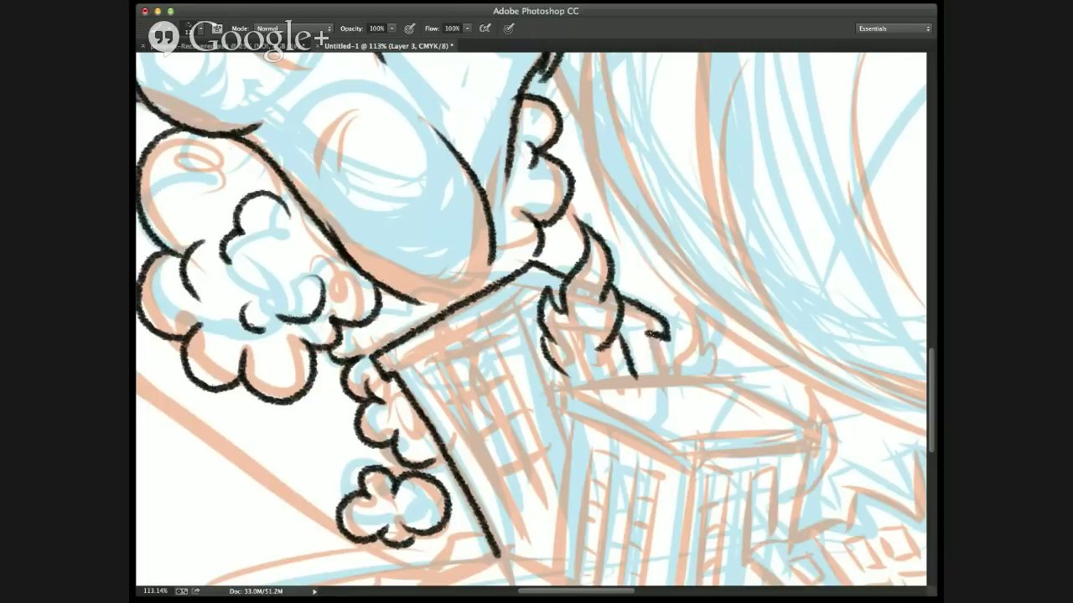
# - Ink the leaning building's broken rear wall, the flames on its front and the lower edge of its roof slab
pyautogui.moveTo(649, 332); pyautogui.dragTo(665, 374)
pyautogui.moveTo(433, 437); pyautogui.dragTo(387, 375)
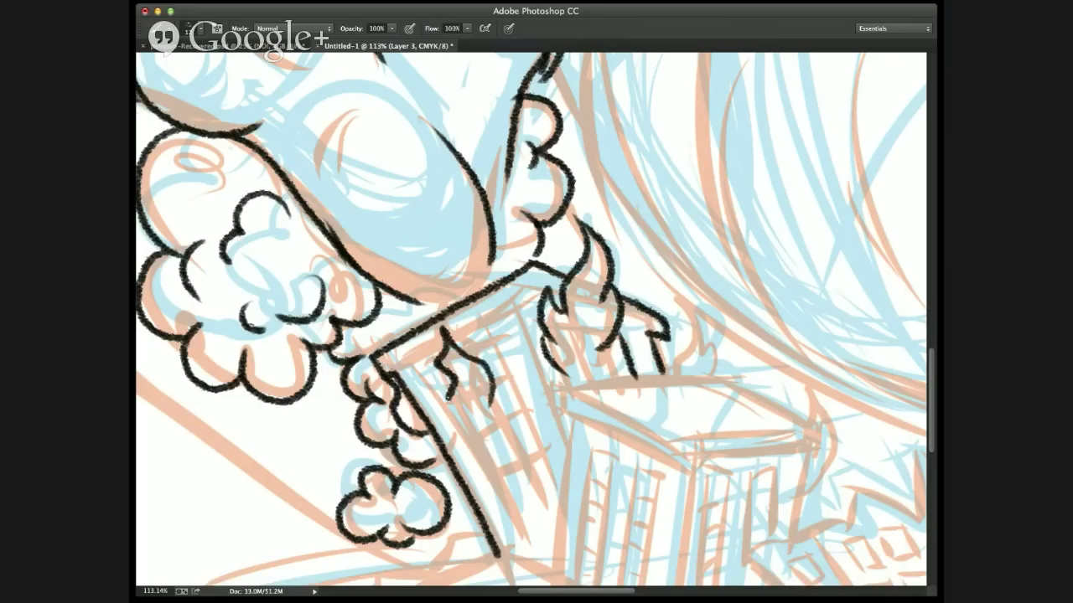
pyautogui.moveTo(436, 386)
pyautogui.mouseDown()
pyautogui.moveTo(457, 434)
pyautogui.moveTo(474, 441)
pyautogui.mouseUp()
pyautogui.moveTo(491, 401); pyautogui.dragTo(505, 384)
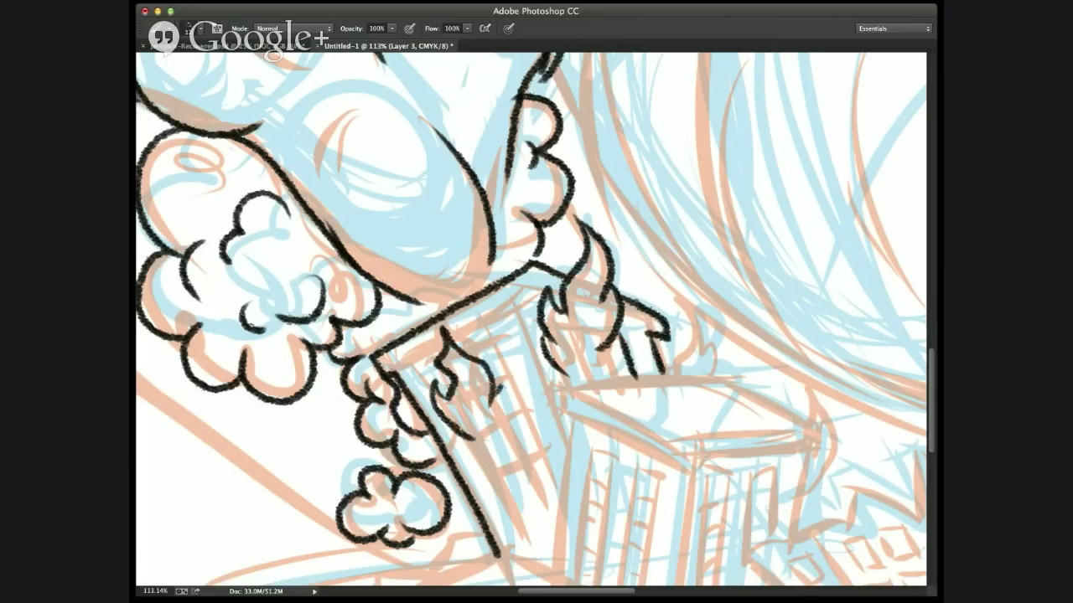
pyautogui.moveTo(499, 386); pyautogui.dragTo(516, 429)
pyautogui.moveTo(533, 295)
pyautogui.mouseDown()
pyautogui.moveTo(505, 302)
pyautogui.moveTo(533, 292)
pyautogui.moveTo(399, 377)
pyautogui.mouseUp()
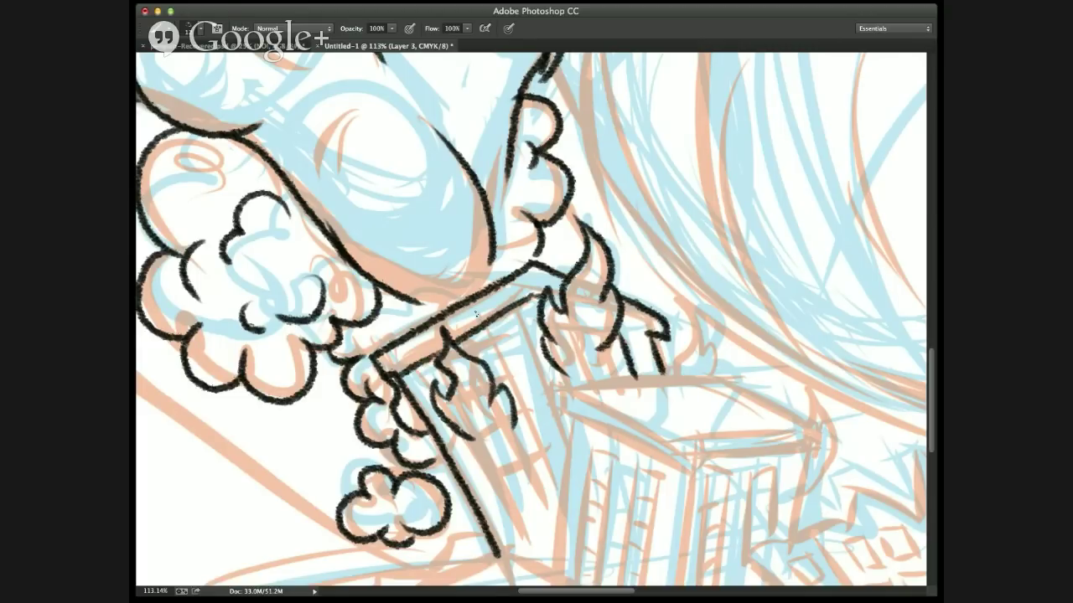
# - Ink the leaning building's roof corner and the tall window frame around the flames on its front
pyautogui.moveTo(522, 271); pyautogui.dragTo(531, 295)
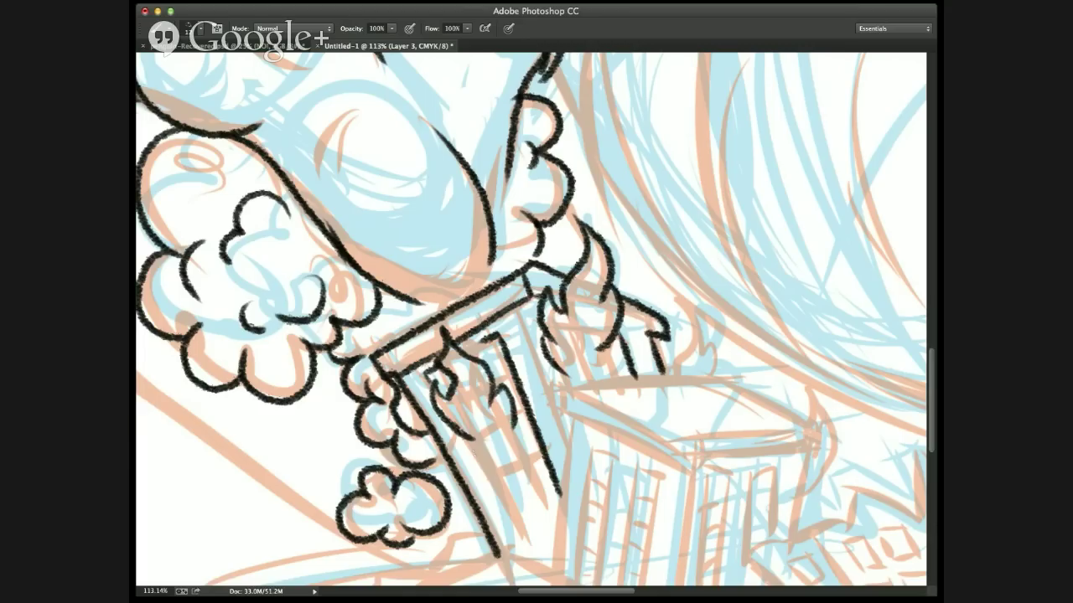
pyautogui.moveTo(456, 426); pyautogui.dragTo(525, 541)
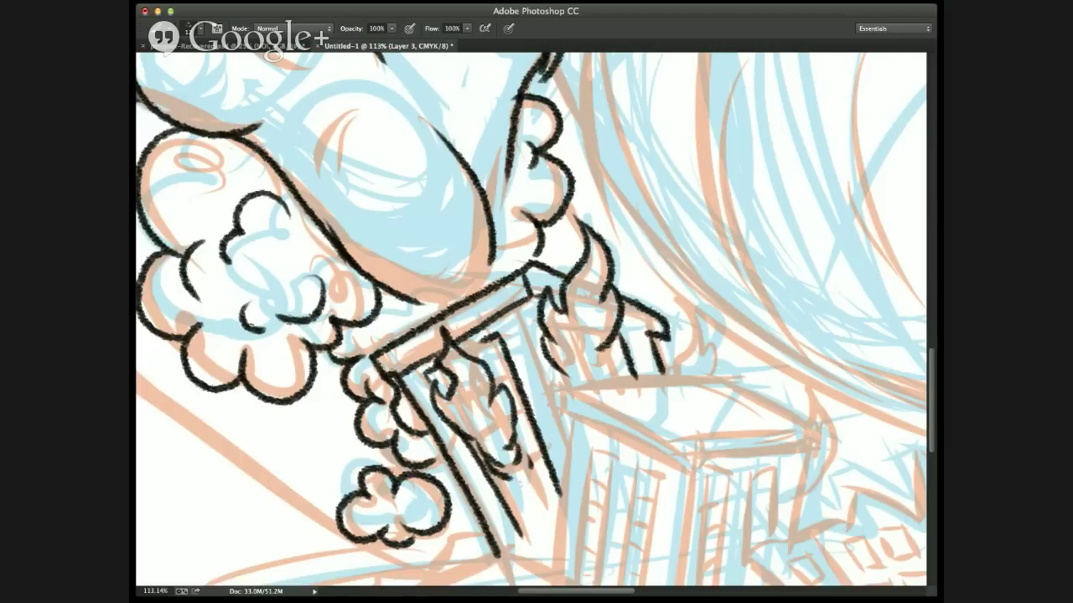
pyautogui.moveTo(527, 452); pyautogui.dragTo(502, 479)
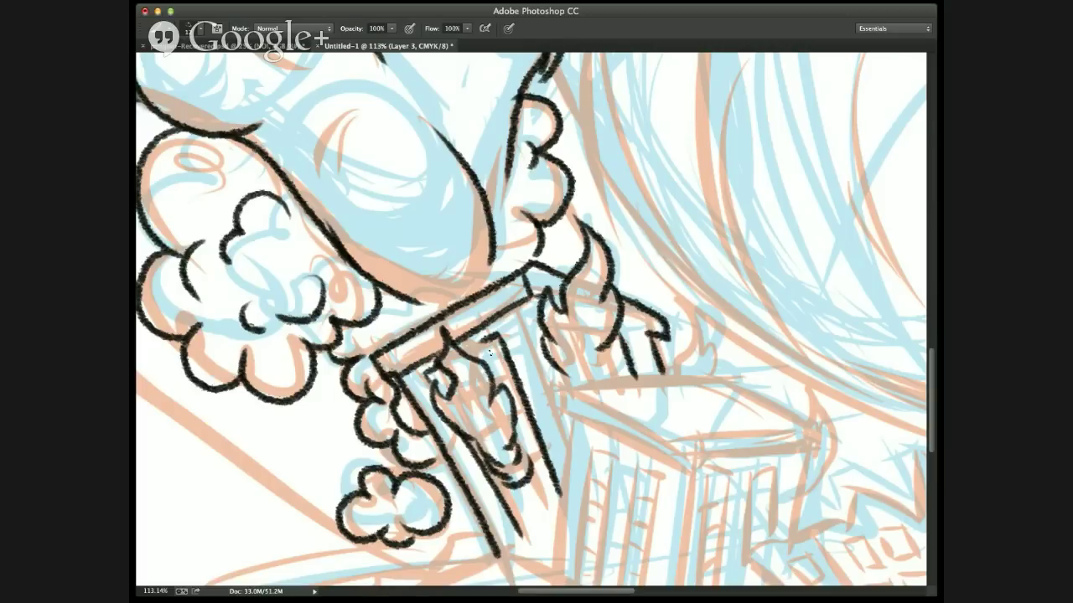
pyautogui.moveTo(490, 353); pyautogui.dragTo(466, 340)
pyautogui.moveTo(549, 521); pyautogui.dragTo(523, 534)
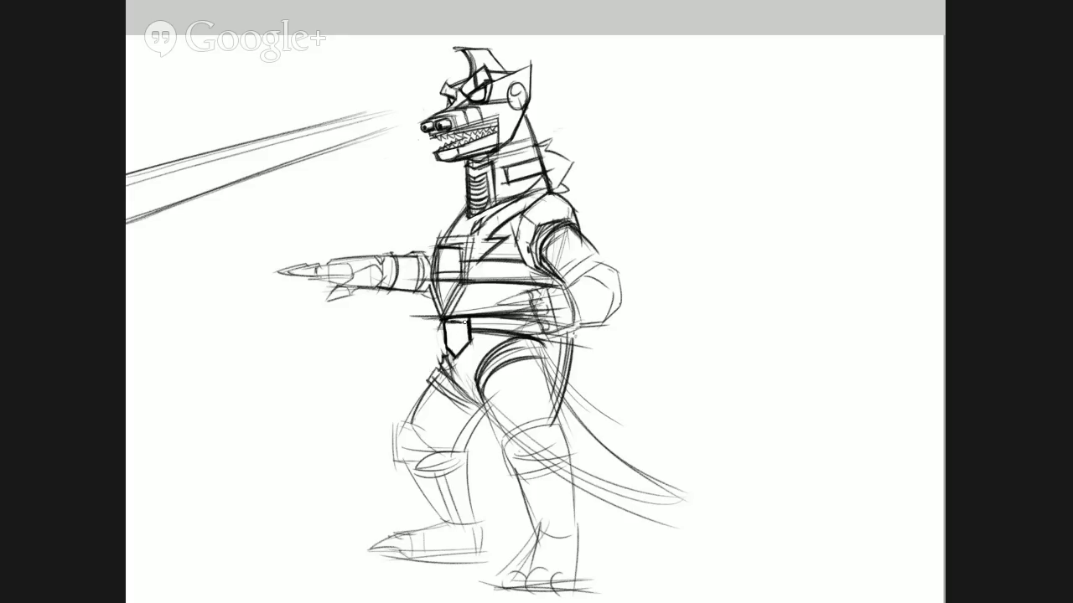
# - Darken the robot's pelvis curve below the belt buckle and the lower edge of its forward thigh
pyautogui.moveTo(521, 489); pyautogui.dragTo(543, 485)
pyautogui.moveTo(448, 359); pyautogui.dragTo(481, 401)
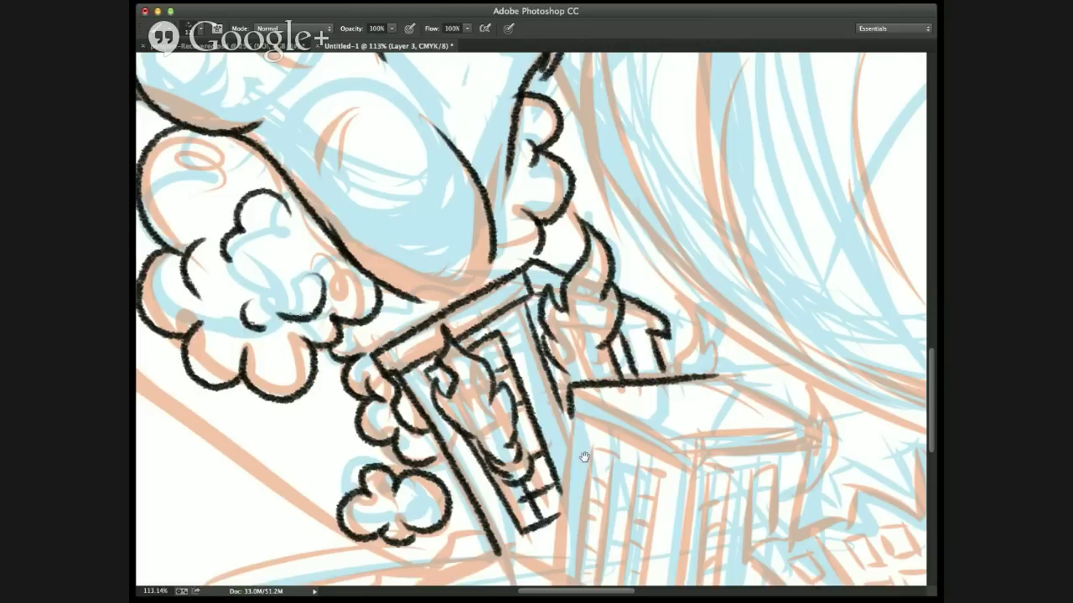
pyautogui.moveTo(581, 455); pyautogui.dragTo(561, 315)
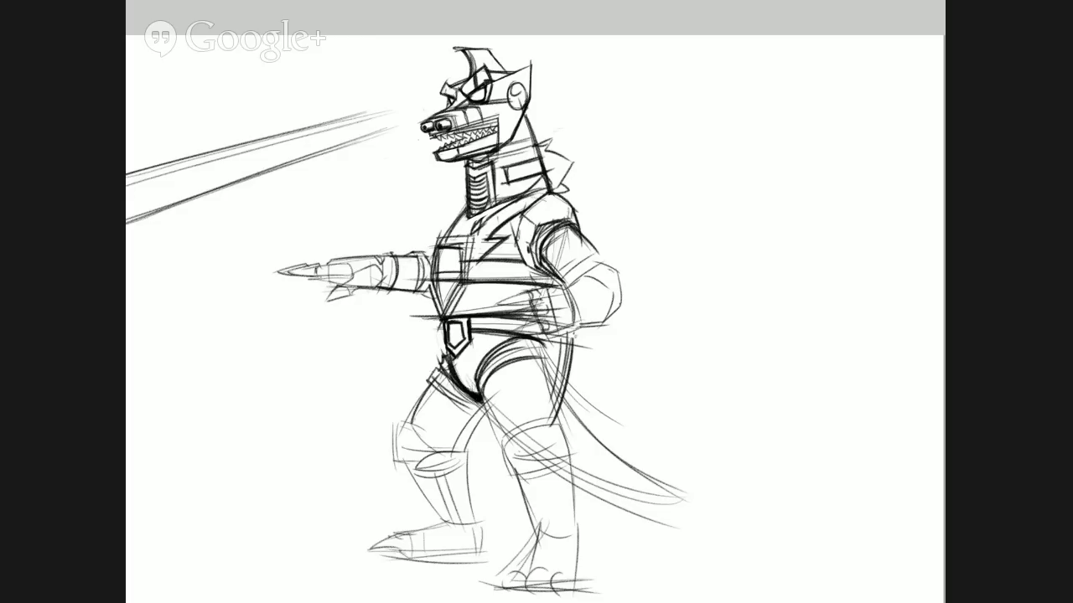
pyautogui.moveTo(446, 360)
pyautogui.mouseDown()
pyautogui.moveTo(484, 409)
pyautogui.moveTo(481, 375)
pyautogui.mouseUp()
pyautogui.moveTo(428, 454)
pyautogui.mouseDown()
pyautogui.moveTo(472, 447)
pyautogui.moveTo(444, 439)
pyautogui.moveTo(480, 432)
pyautogui.mouseUp()
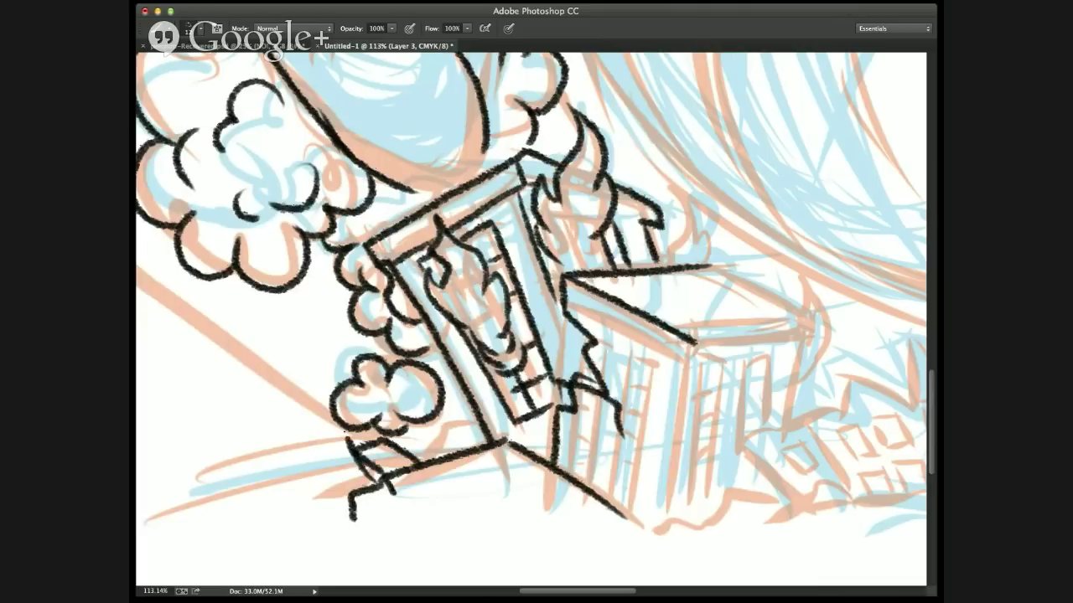
# - Ink the rubble along the ground at the leaning building's base, and strengthen the panel lines on the robot's forward thigh
pyautogui.moveTo(320, 434)
pyautogui.mouseDown()
pyautogui.moveTo(336, 477)
pyautogui.moveTo(233, 503)
pyautogui.mouseUp()
pyautogui.moveTo(409, 425)
pyautogui.mouseDown()
pyautogui.moveTo(461, 453)
pyautogui.moveTo(480, 448)
pyautogui.mouseUp()
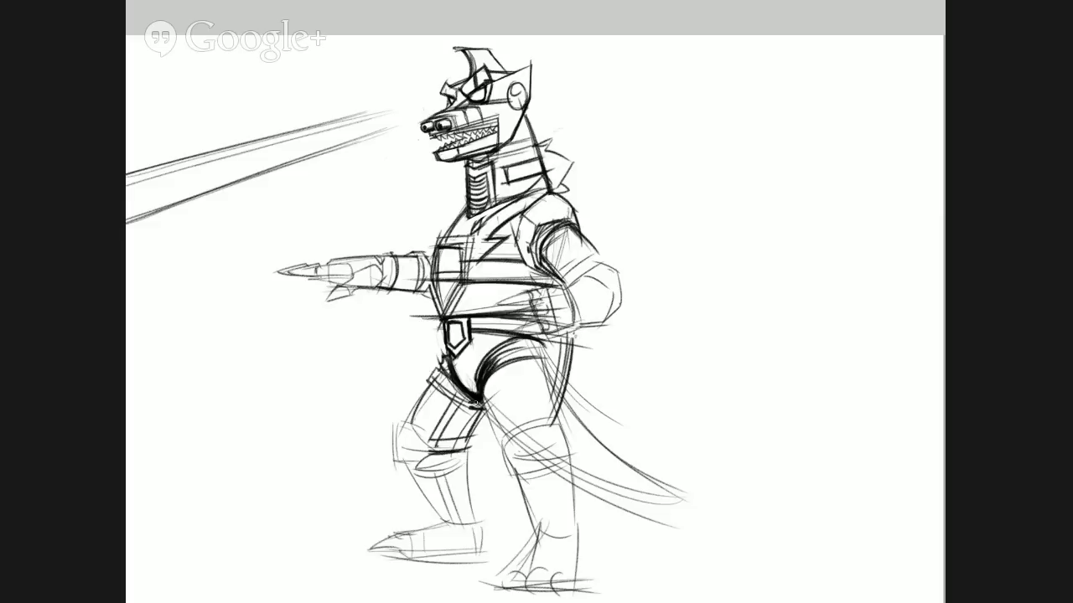
pyautogui.moveTo(466, 402)
pyautogui.mouseDown()
pyautogui.moveTo(482, 407)
pyautogui.moveTo(463, 408)
pyautogui.moveTo(476, 408)
pyautogui.moveTo(474, 427)
pyautogui.moveTo(458, 436)
pyautogui.mouseUp()
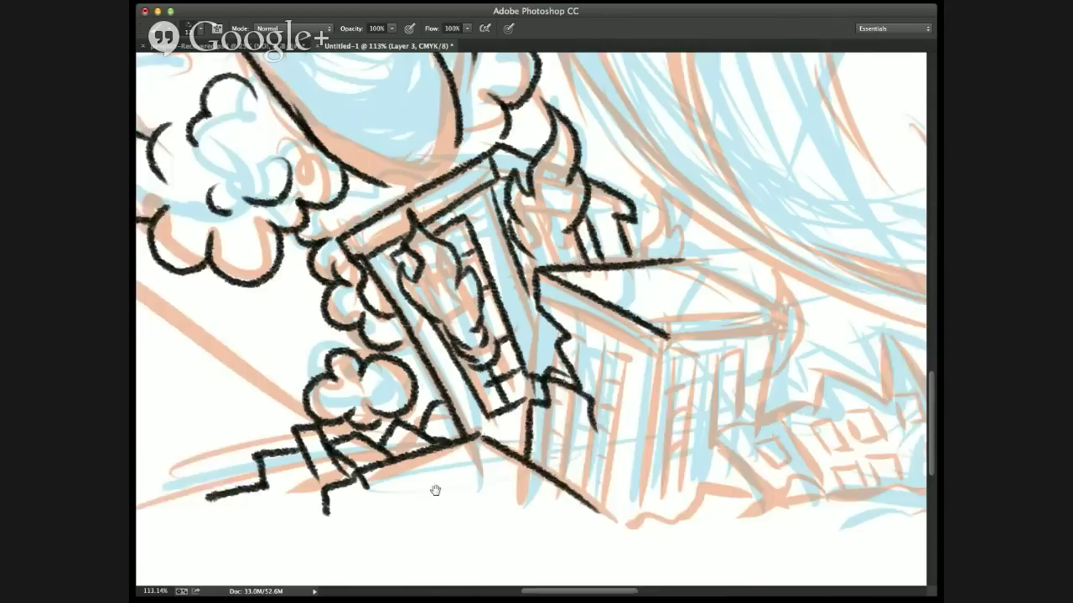
# - Ink the thick roof slab of the flat-roofed building and the flame at its far corner
pyautogui.moveTo(497, 474); pyautogui.dragTo(539, 492)
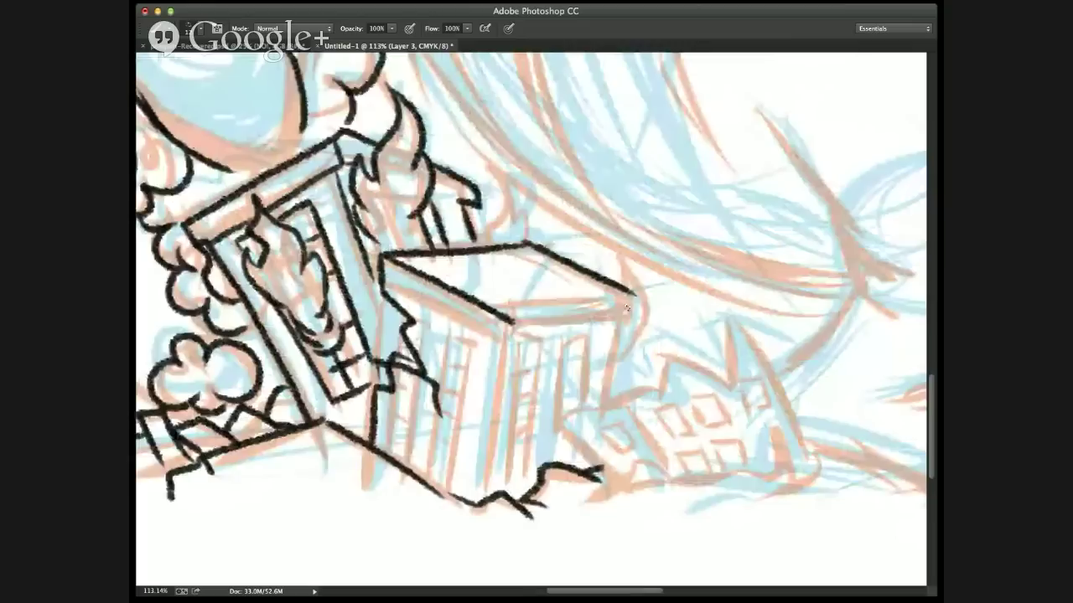
pyautogui.moveTo(637, 315)
pyautogui.mouseDown()
pyautogui.moveTo(501, 326)
pyautogui.moveTo(388, 273)
pyautogui.mouseUp()
pyautogui.moveTo(618, 299); pyautogui.dragTo(511, 309)
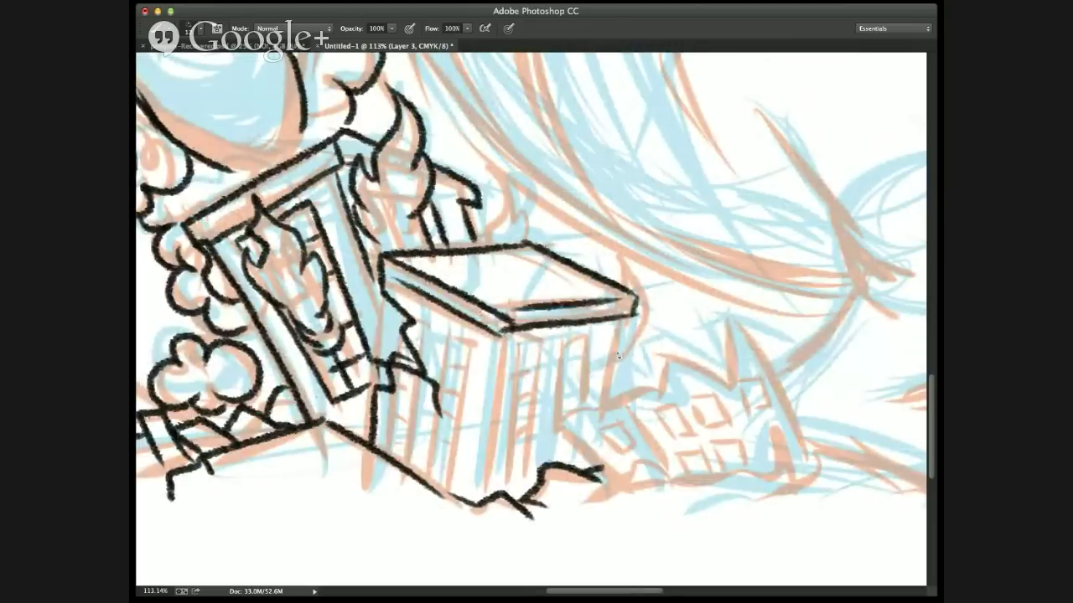
pyautogui.moveTo(619, 355)
pyautogui.mouseDown()
pyautogui.moveTo(649, 327)
pyautogui.moveTo(624, 239)
pyautogui.mouseUp()
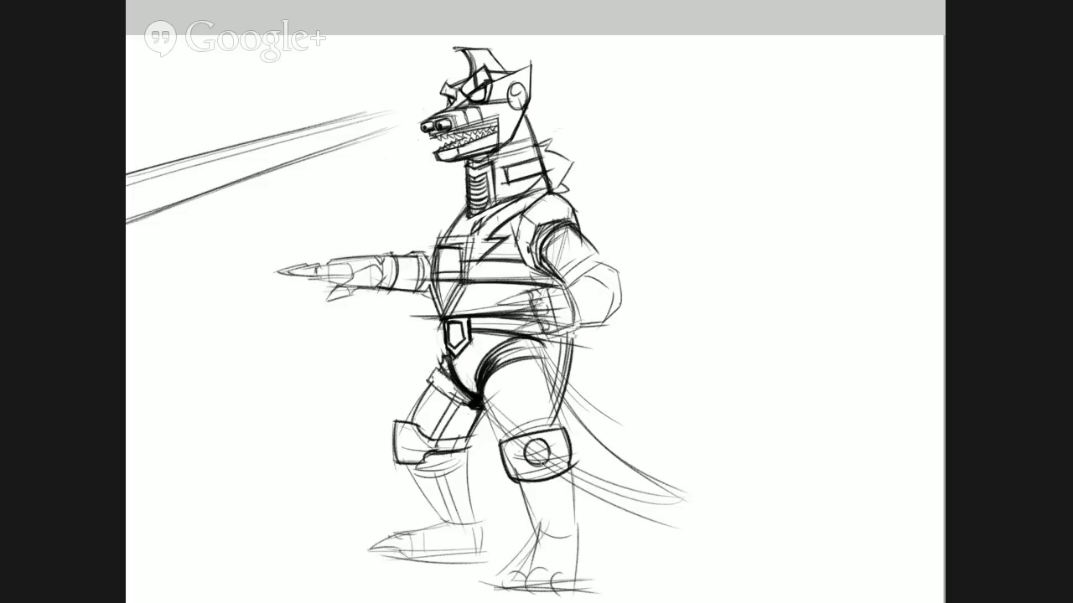
# - Detail the robot's round knee emblem and spiked kneecap, and ink the vertical wall edges of the flat-roofed building
pyautogui.moveTo(539, 454)
pyautogui.mouseDown()
pyautogui.moveTo(530, 461)
pyautogui.moveTo(543, 457)
pyautogui.mouseUp()
pyautogui.moveTo(394, 426)
pyautogui.mouseDown()
pyautogui.moveTo(375, 438)
pyautogui.moveTo(396, 453)
pyautogui.moveTo(373, 439)
pyautogui.moveTo(400, 436)
pyautogui.mouseUp()
pyautogui.moveTo(621, 318); pyautogui.dragTo(607, 399)
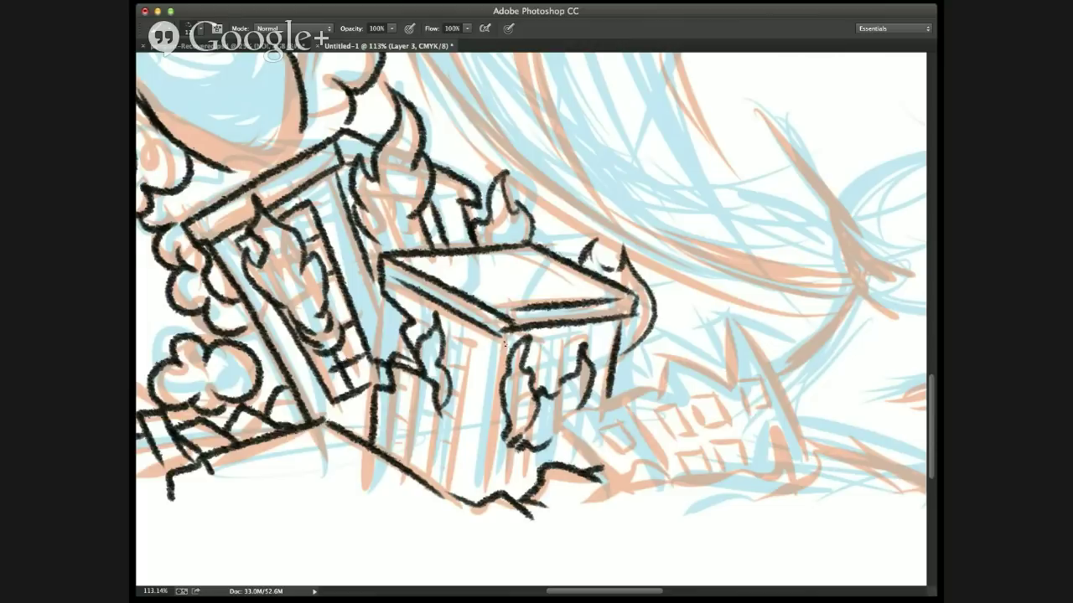
pyautogui.moveTo(504, 335); pyautogui.dragTo(482, 492)
pyautogui.moveTo(479, 336); pyautogui.dragTo(457, 494)
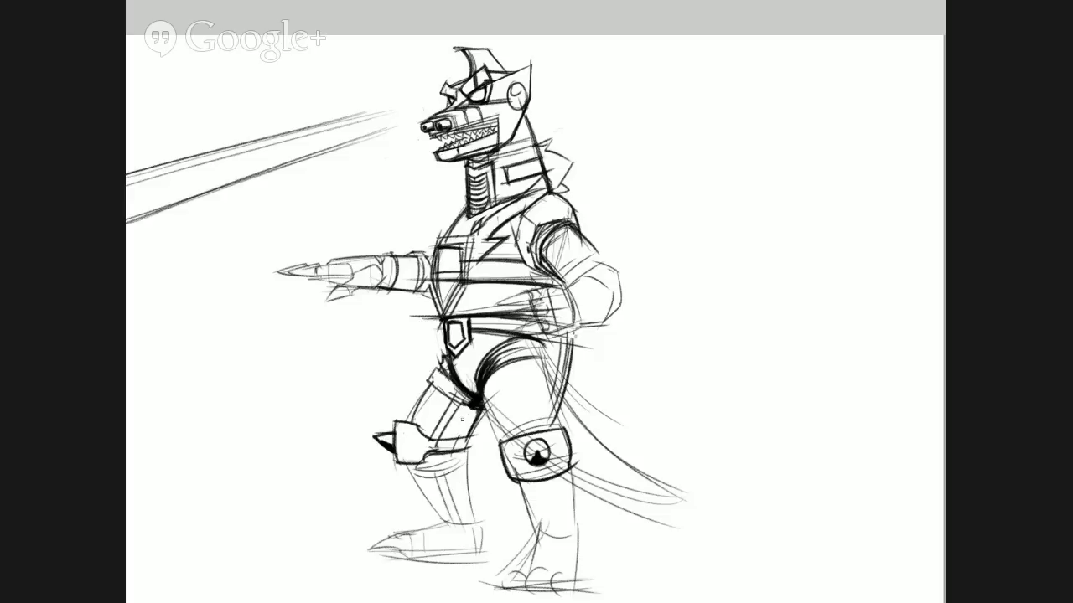
# - Darken the lower edges of the robot's knee guards and outline the shin of its forward leg
pyautogui.moveTo(429, 442); pyautogui.dragTo(470, 439)
pyautogui.moveTo(516, 485)
pyautogui.mouseDown()
pyautogui.moveTo(568, 472)
pyautogui.moveTo(518, 486)
pyautogui.mouseUp()
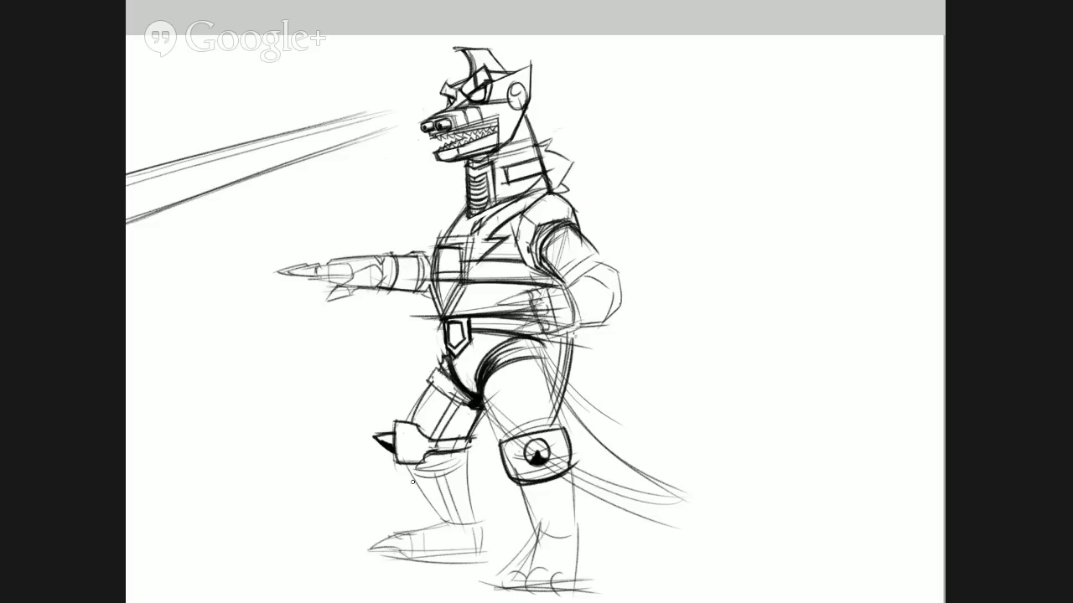
pyautogui.moveTo(412, 473); pyautogui.dragTo(446, 525)
pyautogui.moveTo(463, 458); pyautogui.dragTo(476, 523)
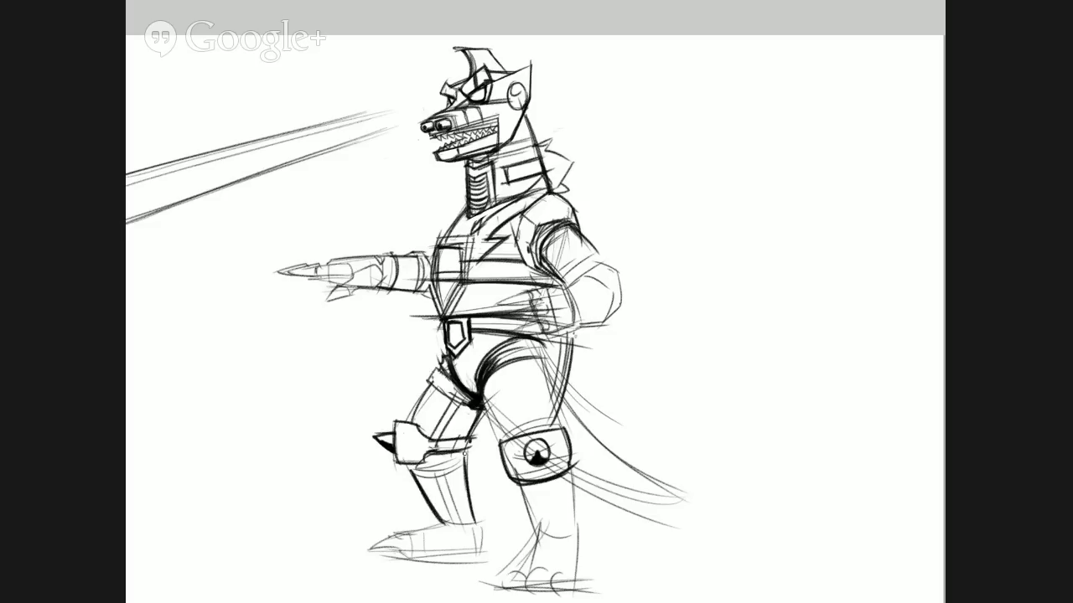
pyautogui.moveTo(463, 454); pyautogui.dragTo(411, 463)
pyautogui.moveTo(561, 404)
pyautogui.mouseDown()
pyautogui.moveTo(617, 377)
pyautogui.moveTo(618, 334)
pyautogui.mouseUp()
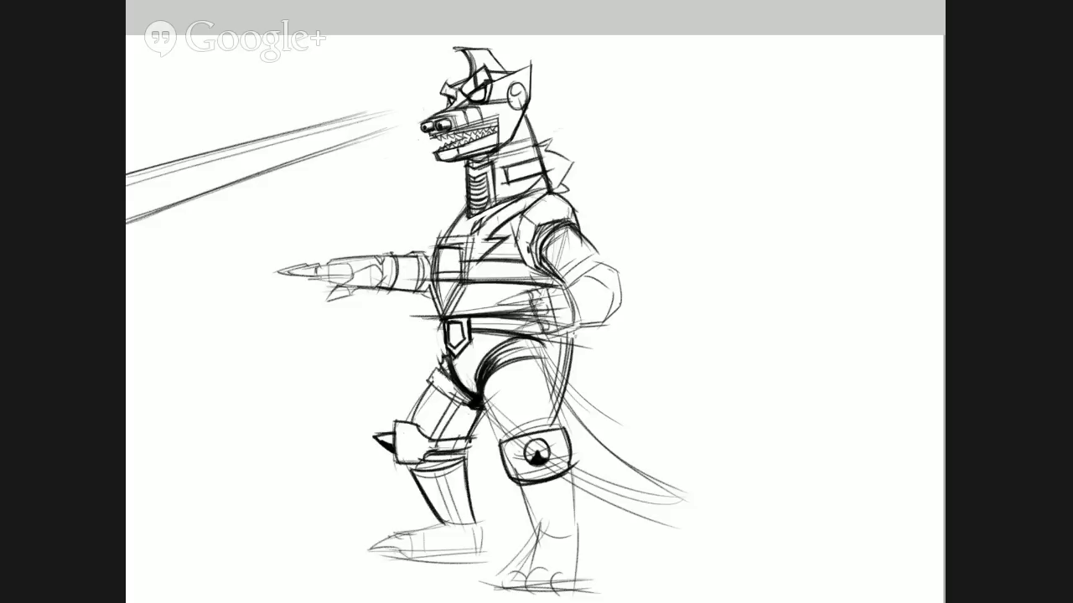
# - Draw the band below the knee and the vertical panel lines down the robot's forward shin
pyautogui.moveTo(466, 468)
pyautogui.mouseDown()
pyautogui.moveTo(414, 482)
pyautogui.moveTo(459, 479)
pyautogui.moveTo(423, 480)
pyautogui.moveTo(455, 462)
pyautogui.moveTo(424, 472)
pyautogui.moveTo(458, 470)
pyautogui.moveTo(444, 481)
pyautogui.moveTo(467, 481)
pyautogui.moveTo(424, 486)
pyautogui.moveTo(446, 521)
pyautogui.mouseUp()
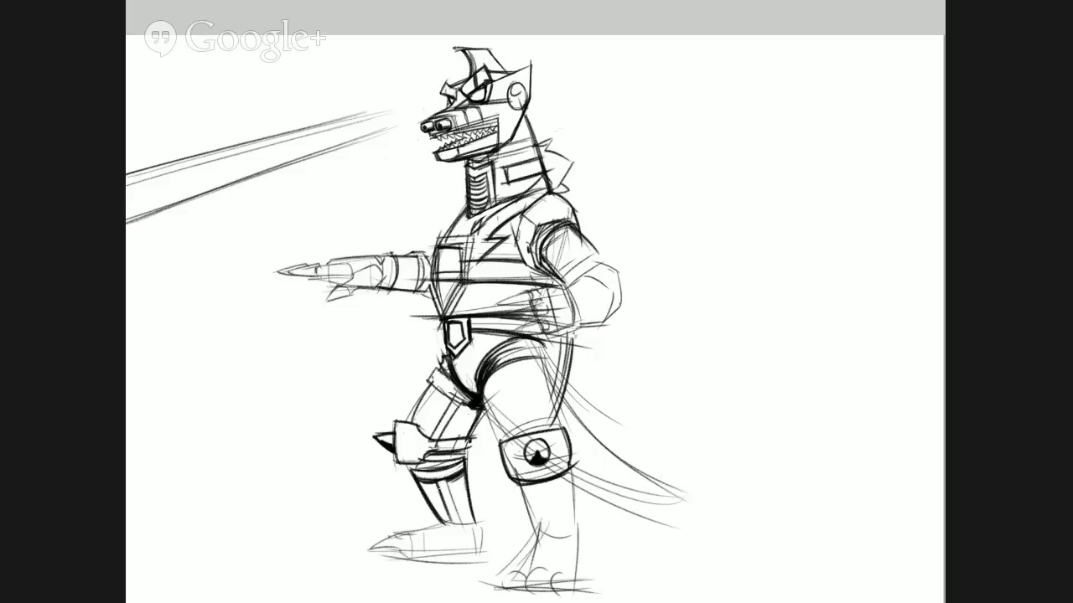
pyautogui.moveTo(441, 483); pyautogui.dragTo(450, 523)
pyautogui.moveTo(449, 479); pyautogui.dragTo(462, 521)
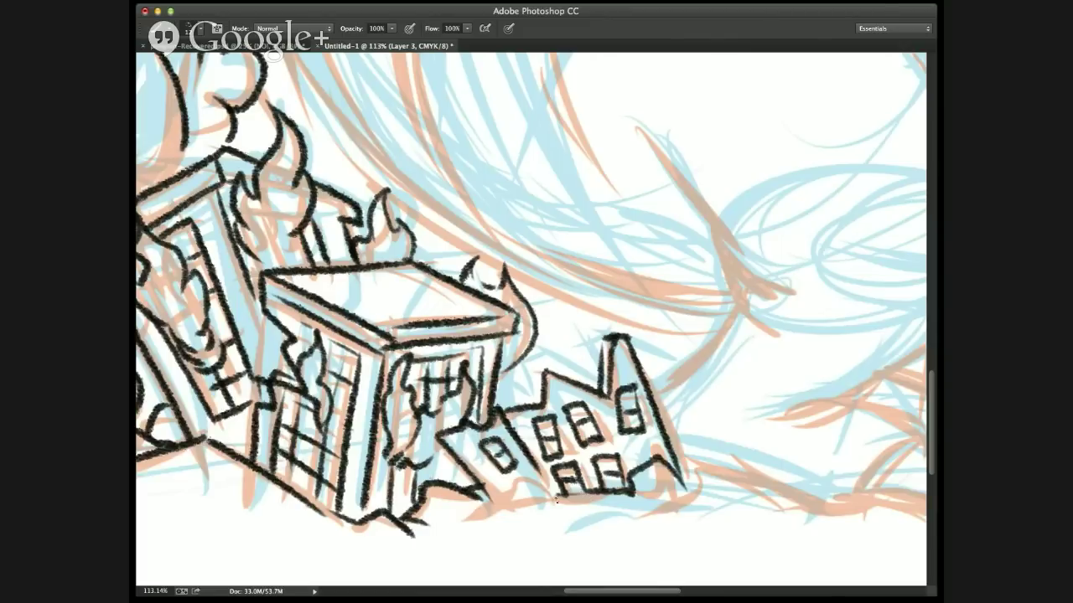
# - Ink the ground line under the small ruined building, and darken the robot's forward ankle and foot outline
pyautogui.moveTo(559, 500)
pyautogui.mouseDown()
pyautogui.moveTo(508, 502)
pyautogui.moveTo(482, 486)
pyautogui.mouseUp()
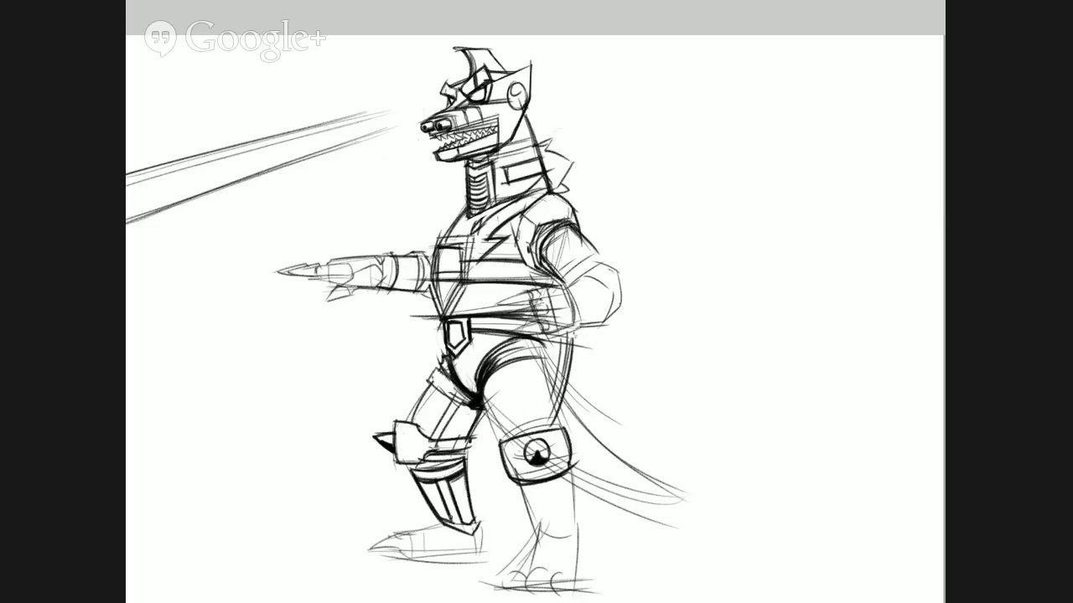
pyautogui.moveTo(448, 514)
pyautogui.mouseDown()
pyautogui.moveTo(456, 528)
pyautogui.moveTo(478, 525)
pyautogui.mouseUp()
pyautogui.moveTo(441, 523)
pyautogui.mouseDown()
pyautogui.moveTo(421, 528)
pyautogui.moveTo(428, 557)
pyautogui.moveTo(495, 560)
pyautogui.mouseUp()
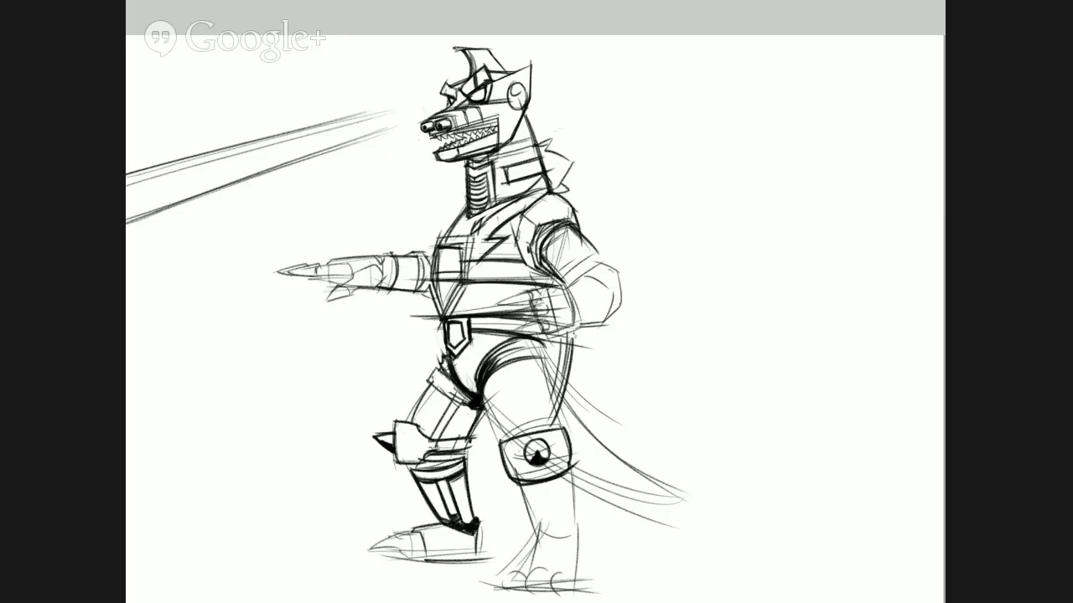
pyautogui.moveTo(475, 531)
pyautogui.mouseDown()
pyautogui.moveTo(494, 537)
pyautogui.moveTo(498, 563)
pyautogui.moveTo(478, 558)
pyautogui.mouseUp()
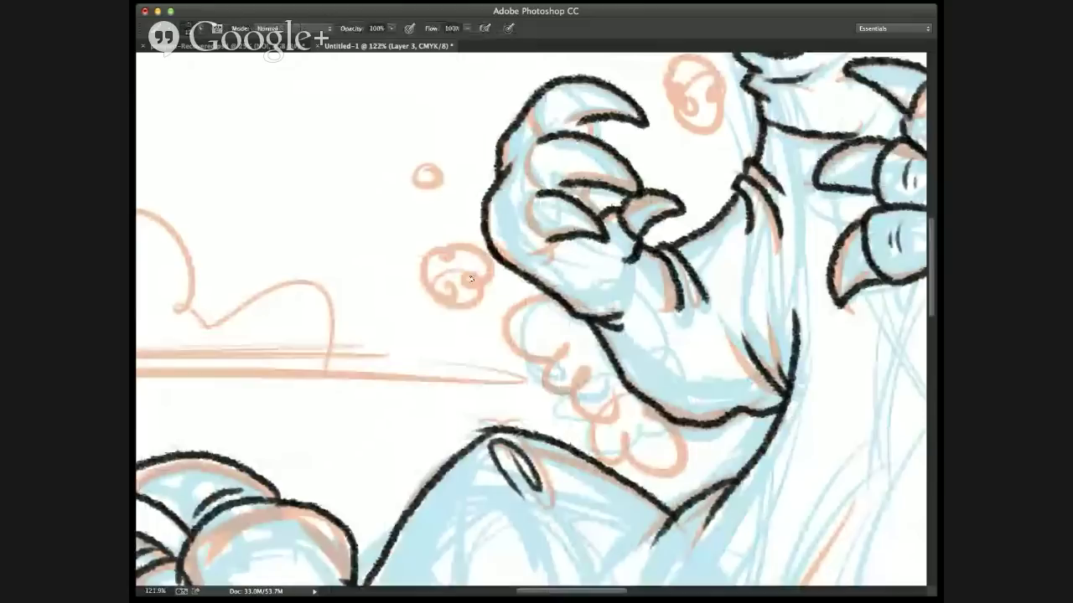
# - Ink the smoke puffs beside the monster's raised claw and under its chin, and outline that claw's fingers and palm creases
pyautogui.moveTo(444, 244)
pyautogui.mouseDown()
pyautogui.moveTo(481, 283)
pyautogui.moveTo(448, 265)
pyautogui.moveTo(419, 283)
pyautogui.moveTo(455, 306)
pyautogui.moveTo(491, 283)
pyautogui.mouseUp()
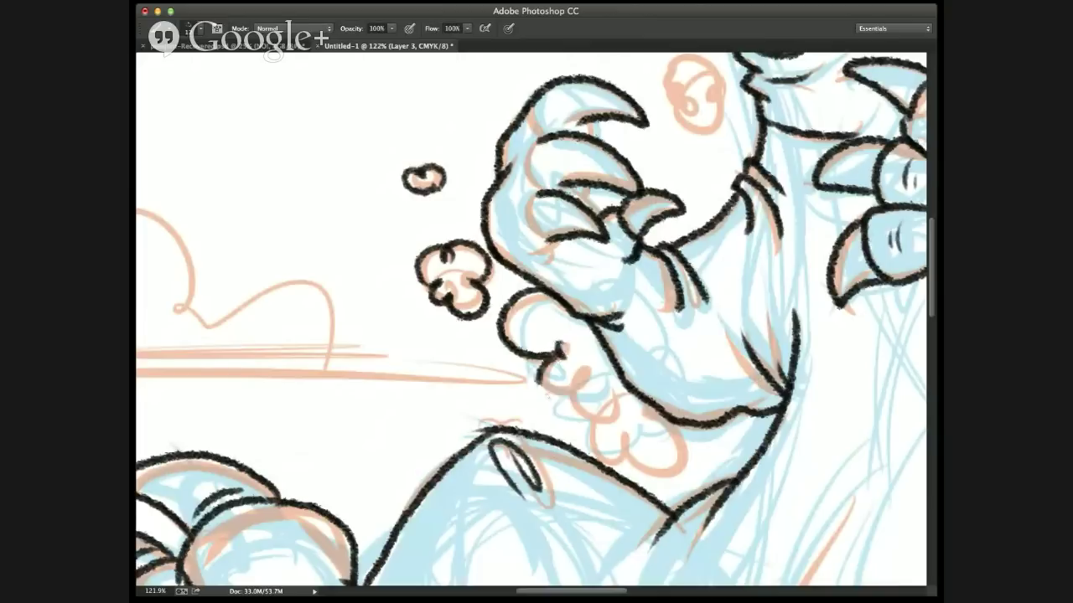
pyautogui.moveTo(538, 379)
pyautogui.mouseDown()
pyautogui.moveTo(627, 397)
pyautogui.moveTo(628, 463)
pyautogui.moveTo(692, 437)
pyautogui.moveTo(685, 423)
pyautogui.mouseUp()
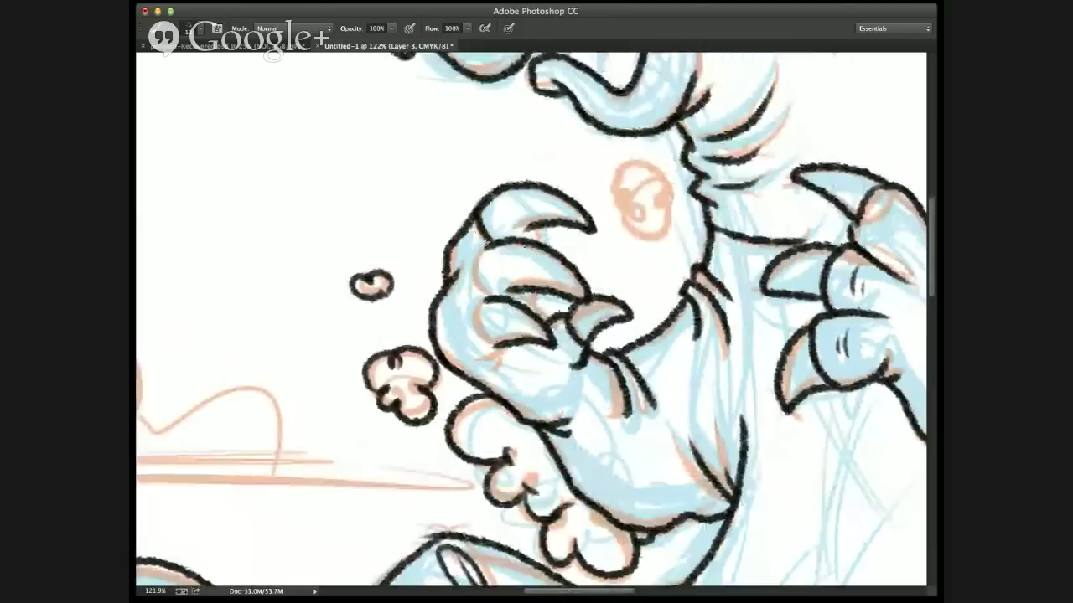
pyautogui.moveTo(485, 241)
pyautogui.mouseDown()
pyautogui.moveTo(473, 294)
pyautogui.moveTo(503, 300)
pyautogui.moveTo(506, 345)
pyautogui.moveTo(494, 350)
pyautogui.moveTo(530, 409)
pyautogui.mouseUp()
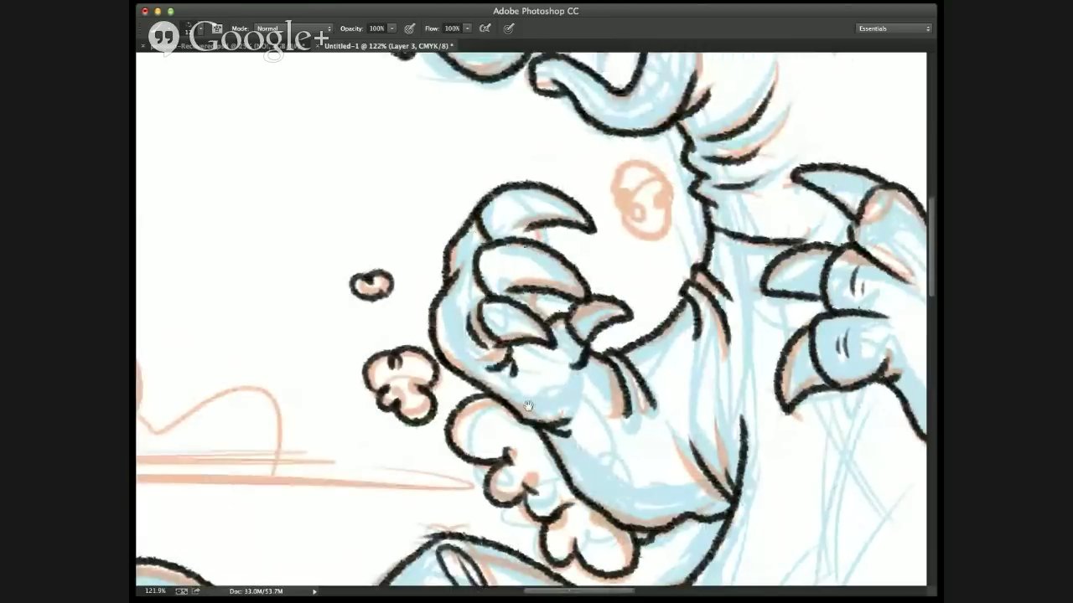
pyautogui.moveTo(519, 369); pyautogui.dragTo(473, 427)
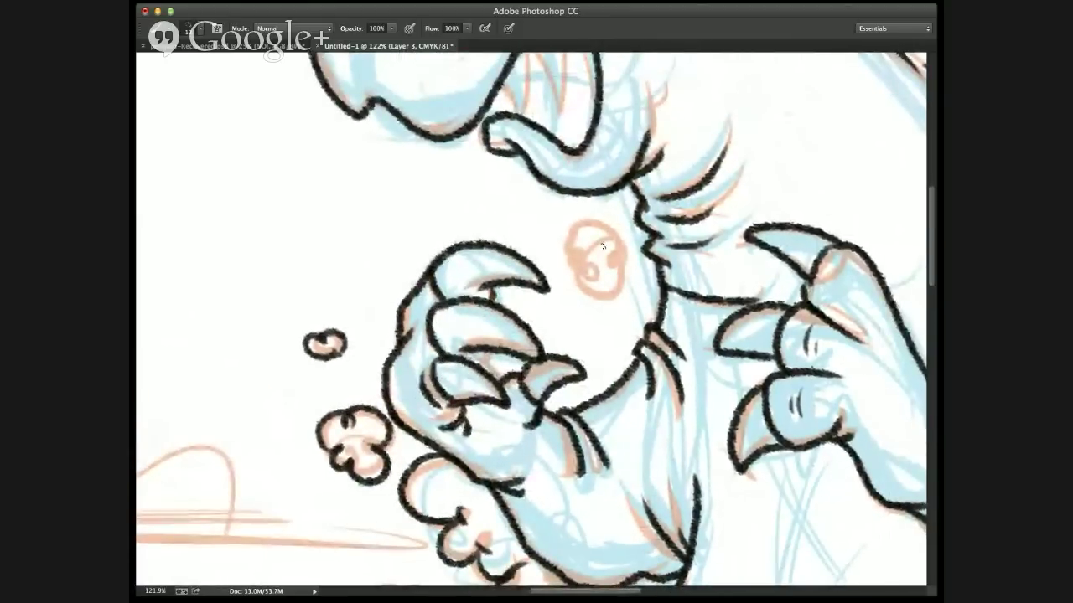
pyautogui.moveTo(608, 248)
pyautogui.mouseDown()
pyautogui.moveTo(574, 222)
pyautogui.moveTo(566, 251)
pyautogui.moveTo(586, 269)
pyautogui.moveTo(573, 281)
pyautogui.moveTo(608, 277)
pyautogui.moveTo(613, 290)
pyautogui.moveTo(626, 264)
pyautogui.moveTo(596, 267)
pyautogui.mouseUp()
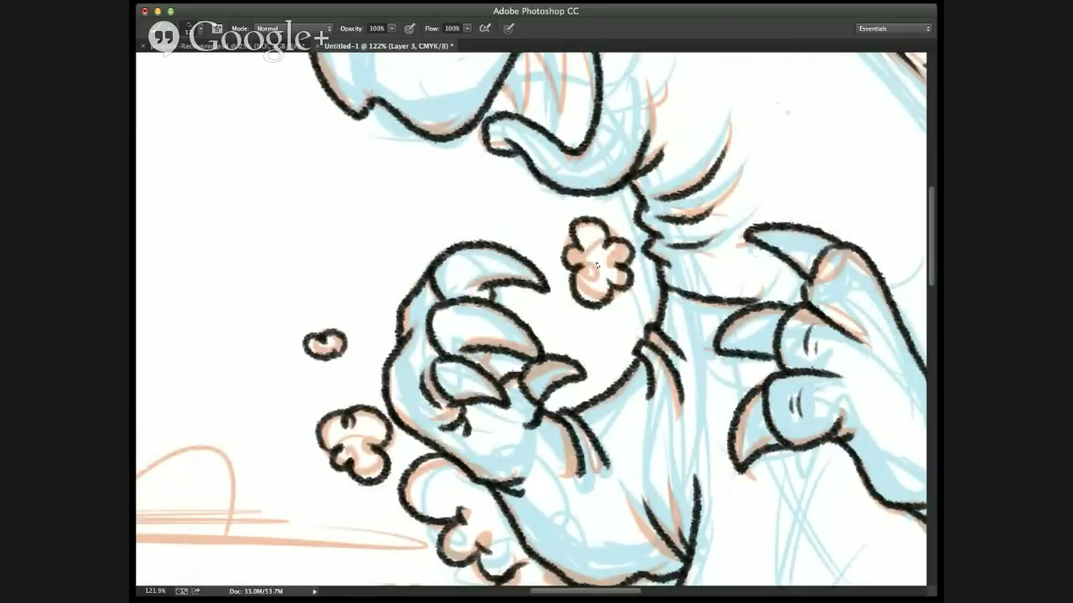
# - Ink the scalloped smoke puff beside the monster's back plates with its inner curls, and darken the robot's near shin
pyautogui.press('super+0')
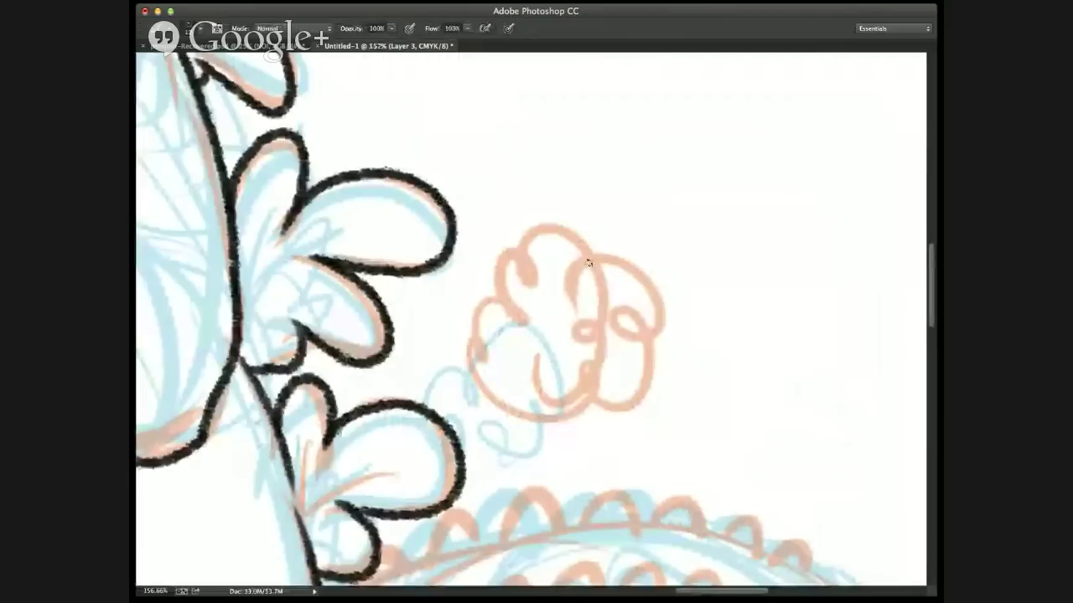
pyautogui.moveTo(590, 268)
pyautogui.mouseDown()
pyautogui.moveTo(518, 267)
pyautogui.moveTo(492, 289)
pyautogui.moveTo(503, 300)
pyautogui.moveTo(449, 350)
pyautogui.moveTo(472, 390)
pyautogui.moveTo(588, 404)
pyautogui.mouseUp()
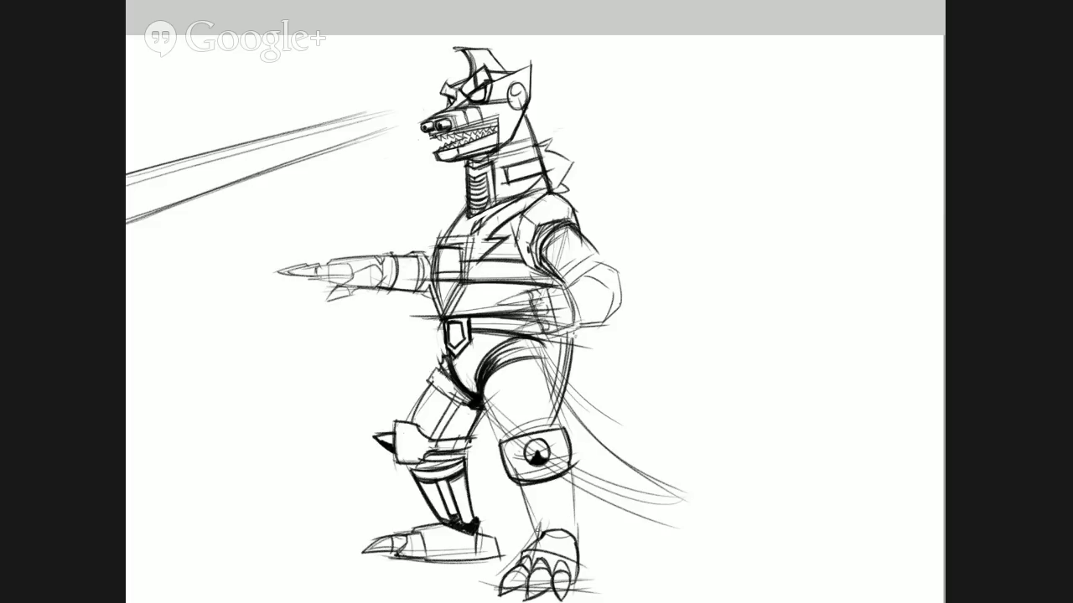
pyautogui.moveTo(567, 474)
pyautogui.mouseDown()
pyautogui.moveTo(588, 547)
pyautogui.moveTo(573, 578)
pyautogui.mouseUp()
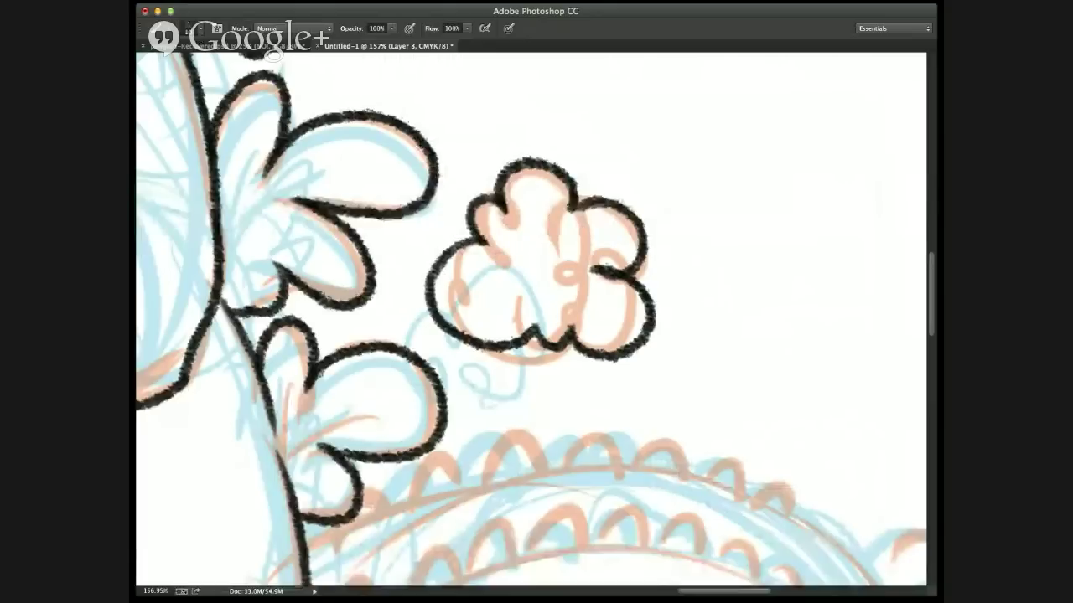
pyautogui.moveTo(576, 278); pyautogui.dragTo(600, 315)
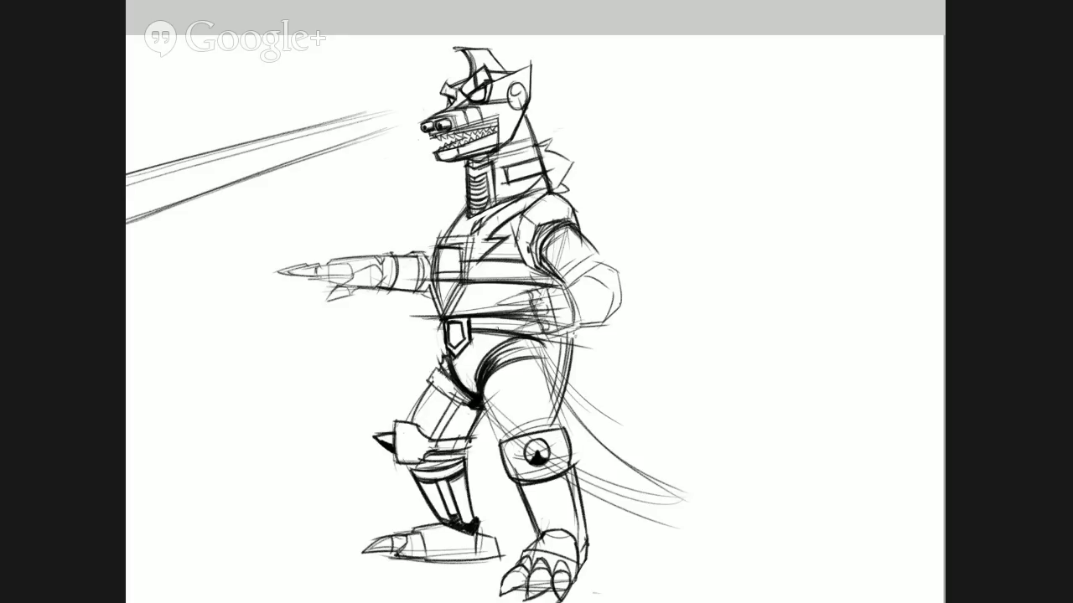
# - Darken the outline of the robot's near thigh and ink the inner creases of the monster's lower back plate
pyautogui.moveTo(500, 436); pyautogui.dragTo(485, 402)
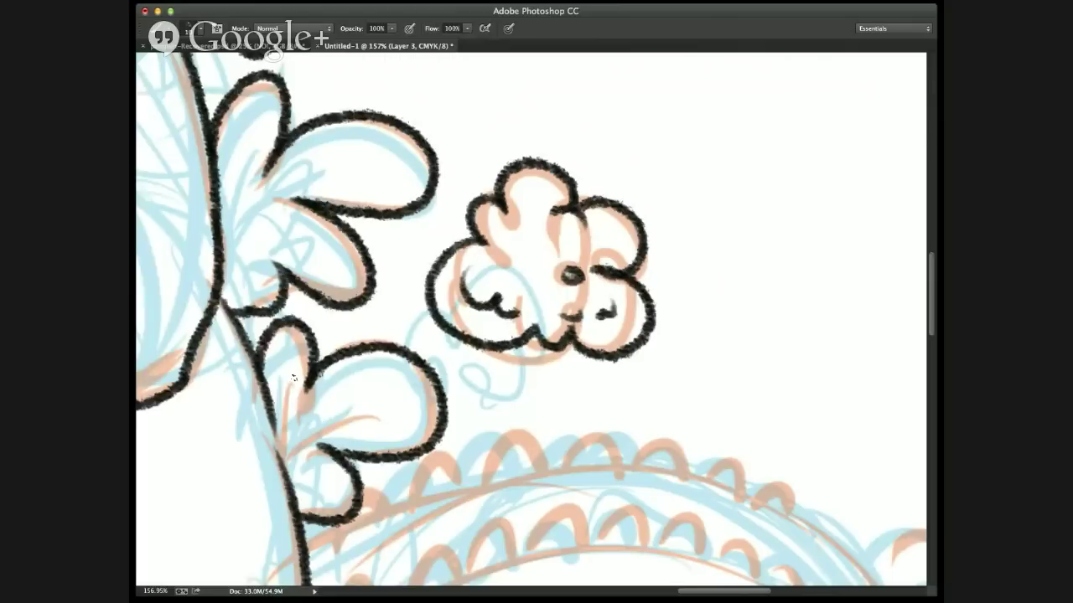
pyautogui.moveTo(293, 373); pyautogui.dragTo(275, 431)
pyautogui.moveTo(367, 410); pyautogui.dragTo(290, 451)
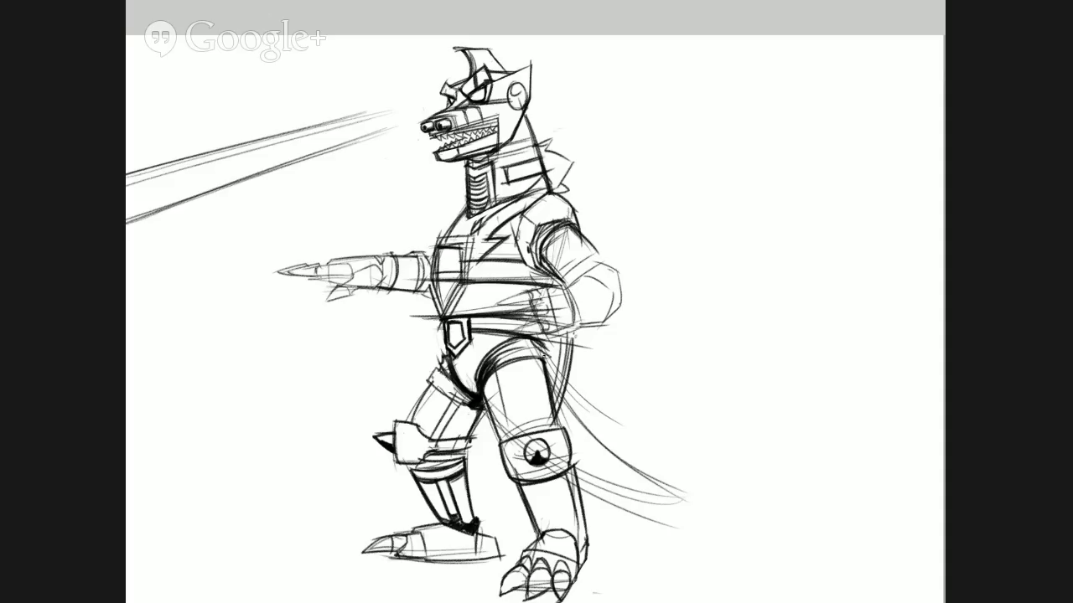
# - Define the robot's hip joint and fill the area behind its near thigh with dark shading
pyautogui.moveTo(517, 347)
pyautogui.mouseDown()
pyautogui.moveTo(535, 340)
pyautogui.moveTo(548, 374)
pyautogui.moveTo(553, 346)
pyautogui.moveTo(554, 387)
pyautogui.mouseUp()
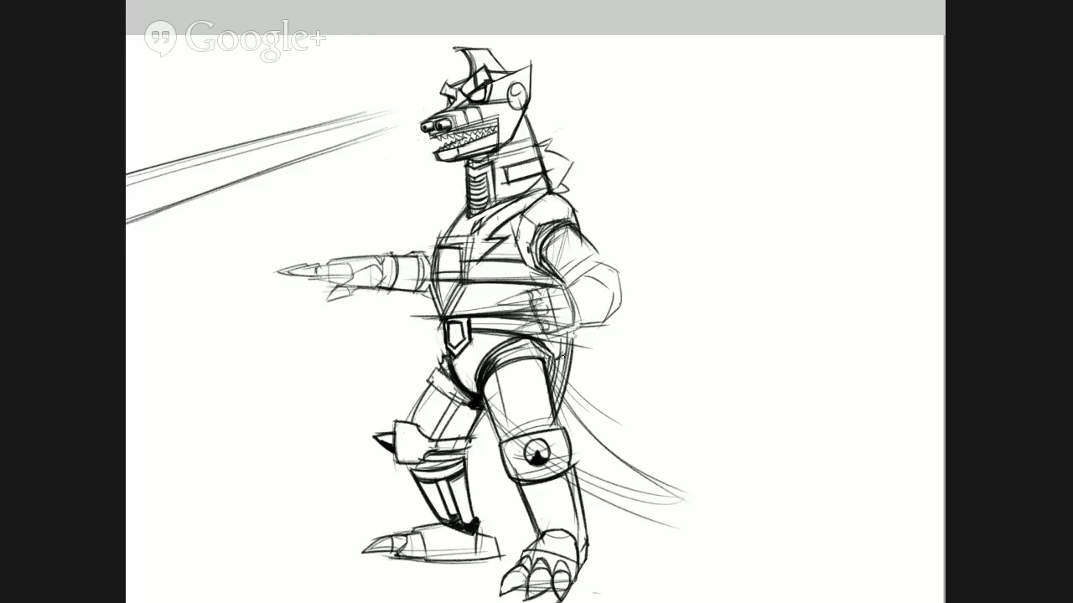
pyautogui.moveTo(562, 356); pyautogui.dragTo(554, 413)
pyautogui.moveTo(557, 357)
pyautogui.mouseDown()
pyautogui.moveTo(573, 342)
pyautogui.moveTo(560, 346)
pyautogui.moveTo(562, 360)
pyautogui.moveTo(587, 364)
pyautogui.mouseUp()
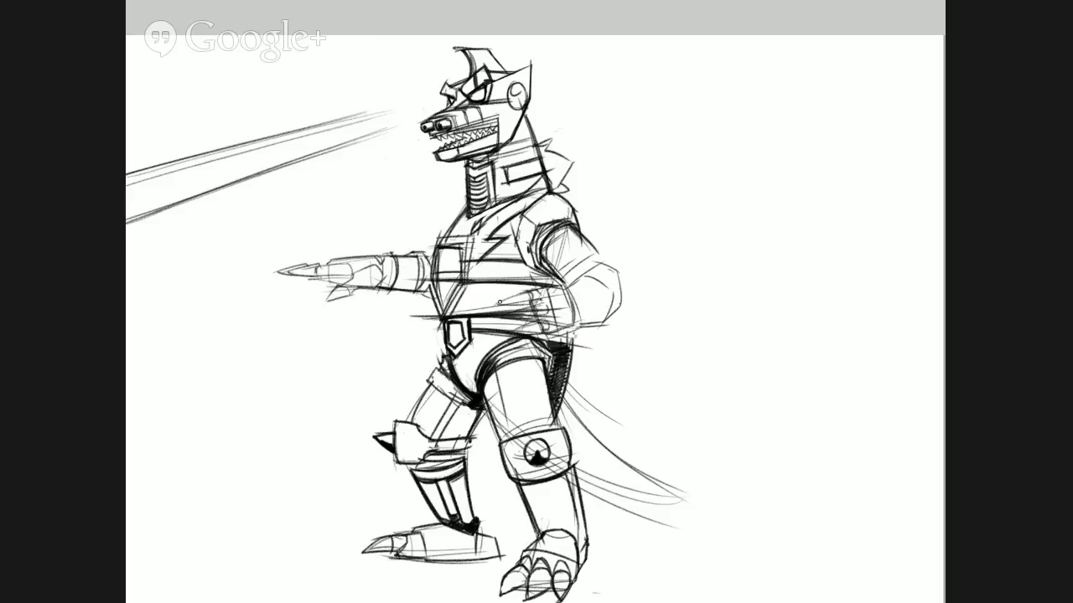
# - Draw the clawed fingers of the robot's hand at its waist, and ink the monster's standing knee, lower leg and upper foot
pyautogui.moveTo(500, 302)
pyautogui.mouseDown()
pyautogui.moveTo(528, 293)
pyautogui.moveTo(536, 304)
pyautogui.moveTo(501, 318)
pyautogui.moveTo(543, 319)
pyautogui.mouseUp()
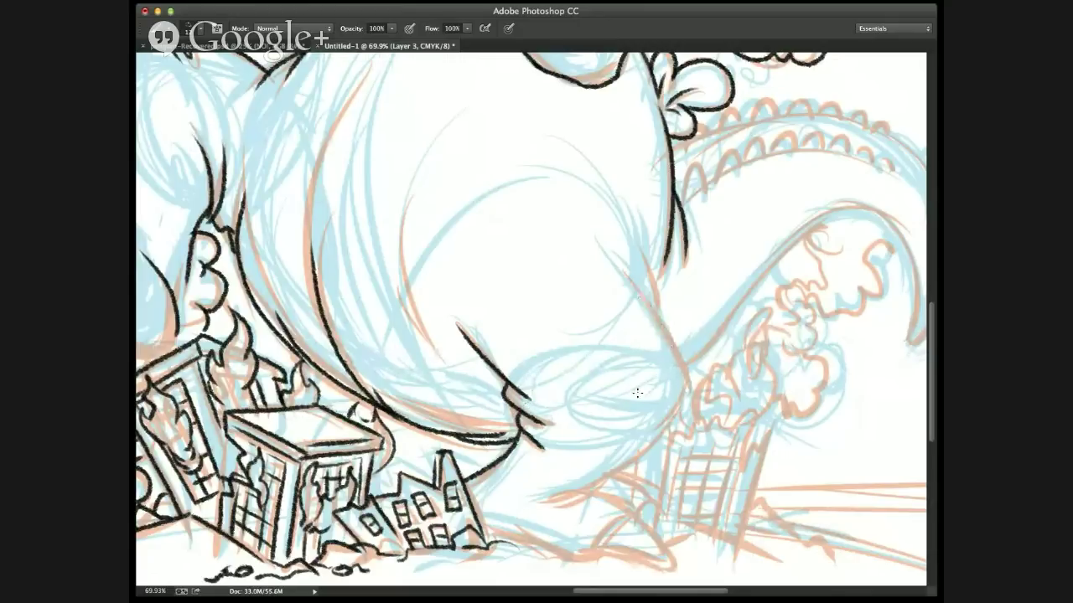
pyautogui.moveTo(637, 393); pyautogui.dragTo(652, 394)
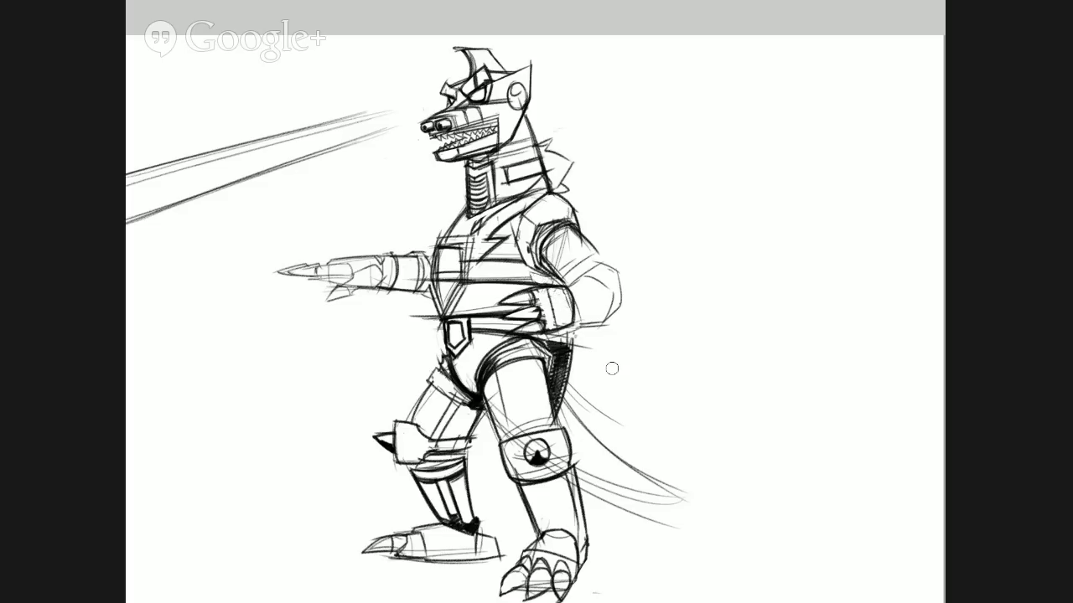
pyautogui.moveTo(530, 283)
pyautogui.mouseDown()
pyautogui.moveTo(538, 271)
pyautogui.moveTo(568, 295)
pyautogui.mouseUp()
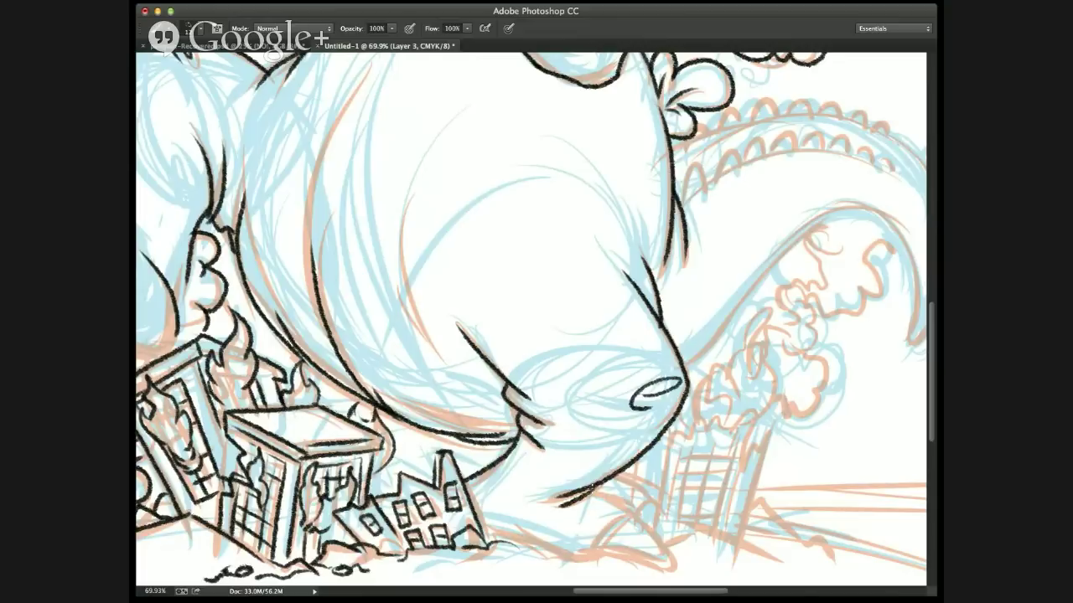
pyautogui.moveTo(589, 499); pyautogui.dragTo(637, 522)
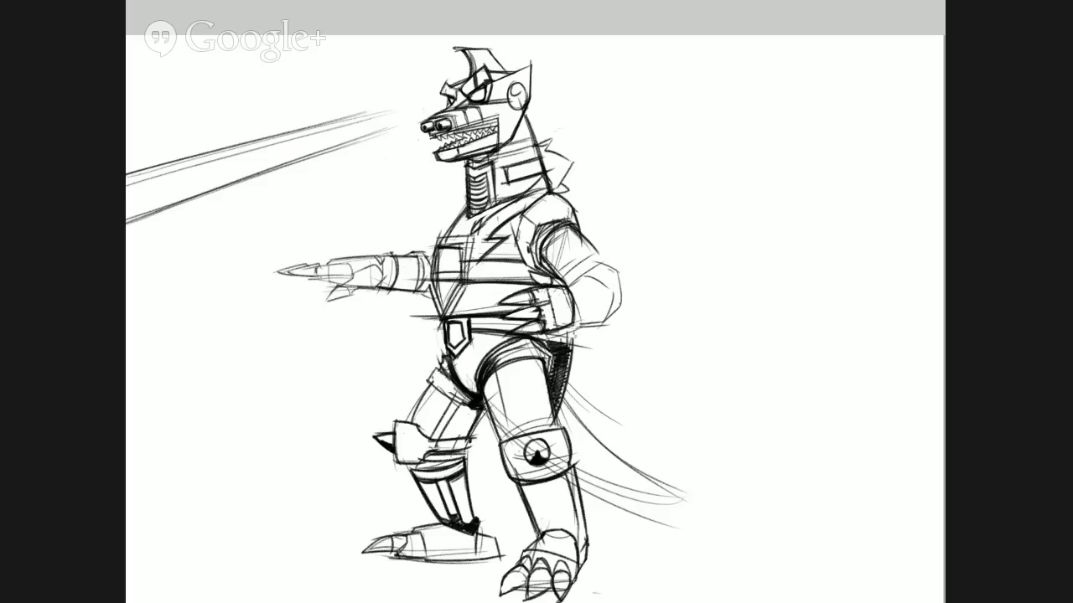
# - Darken the back of the robot's hand at its waist and draw the curved wrist cuff of the bent forearm
pyautogui.moveTo(541, 314); pyautogui.dragTo(554, 321)
pyautogui.moveTo(570, 287); pyautogui.dragTo(577, 325)
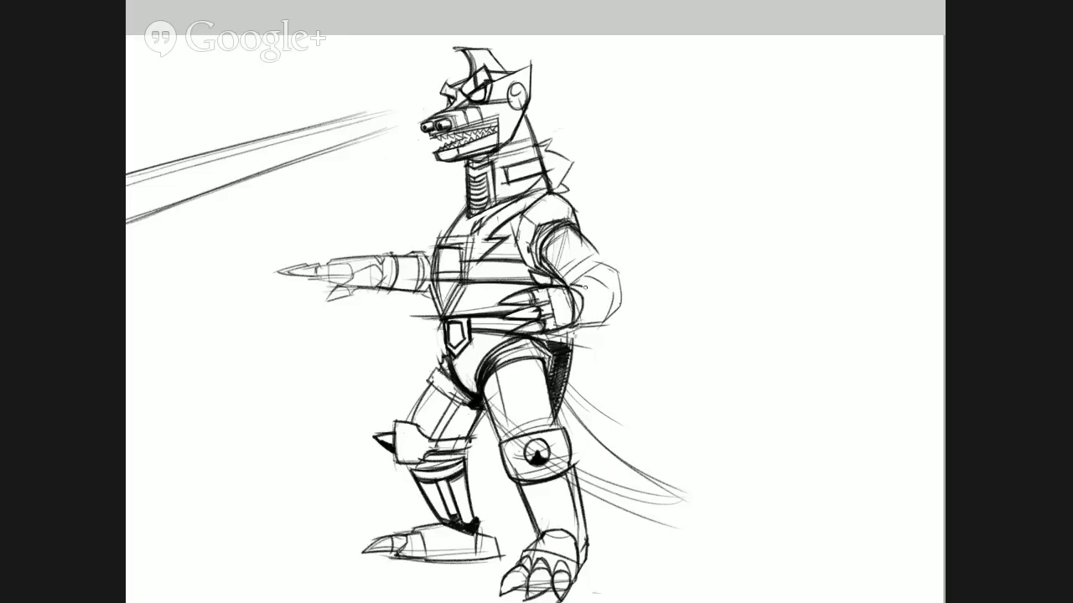
pyautogui.moveTo(585, 287); pyautogui.dragTo(588, 315)
pyautogui.moveTo(588, 315); pyautogui.dragTo(590, 324)
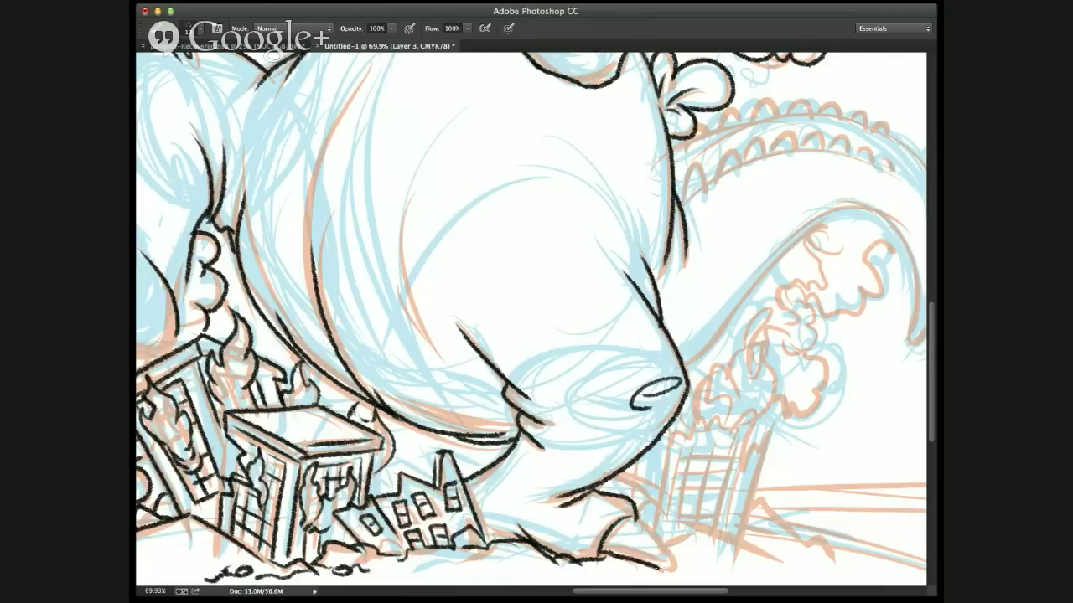
# - Ink the toe claws of the monster's standing foot and the ground line beneath them
pyautogui.moveTo(660, 569); pyautogui.dragTo(635, 520)
pyautogui.moveTo(604, 478); pyautogui.dragTo(647, 503)
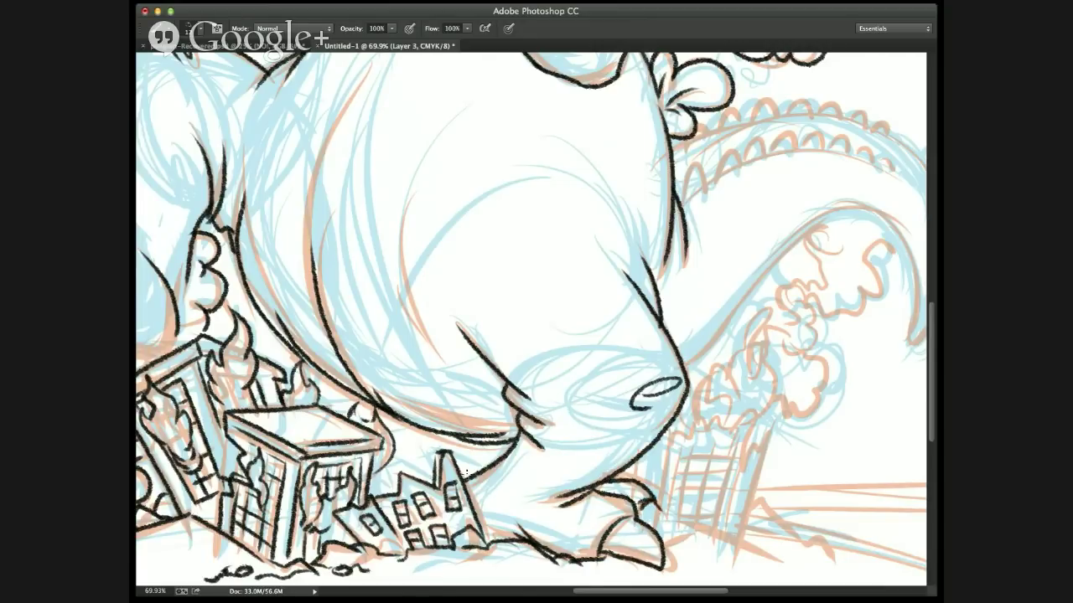
pyautogui.moveTo(660, 564)
pyautogui.mouseDown()
pyautogui.moveTo(694, 573)
pyautogui.moveTo(680, 572)
pyautogui.mouseUp()
pyautogui.moveTo(581, 537); pyautogui.dragTo(523, 549)
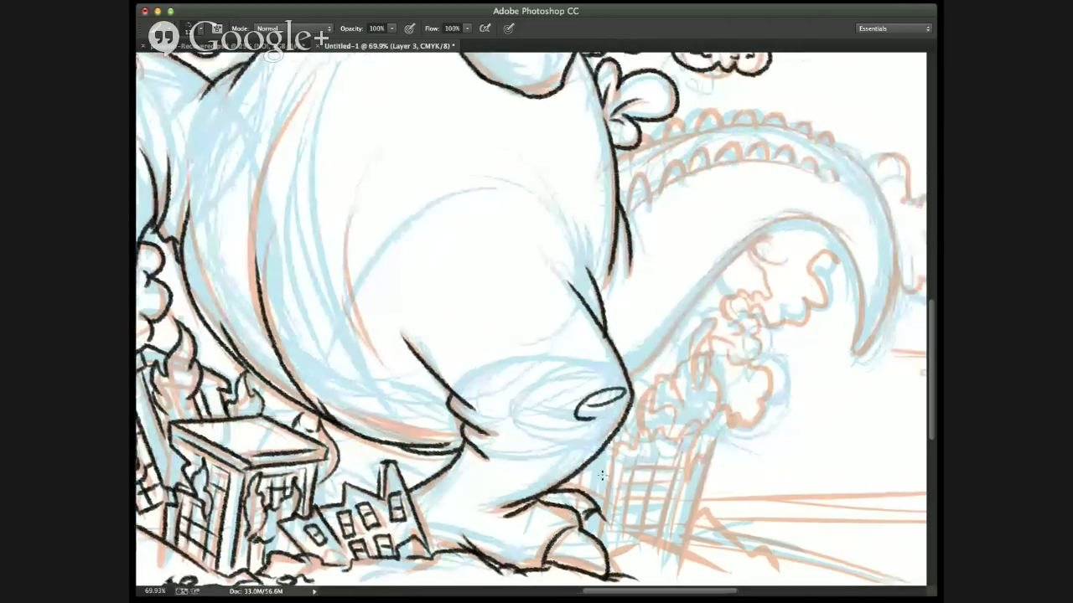
# - Ink the wall edge and gridded window of the ruined building behind the monster's standing foot
pyautogui.moveTo(616, 444); pyautogui.dragTo(620, 553)
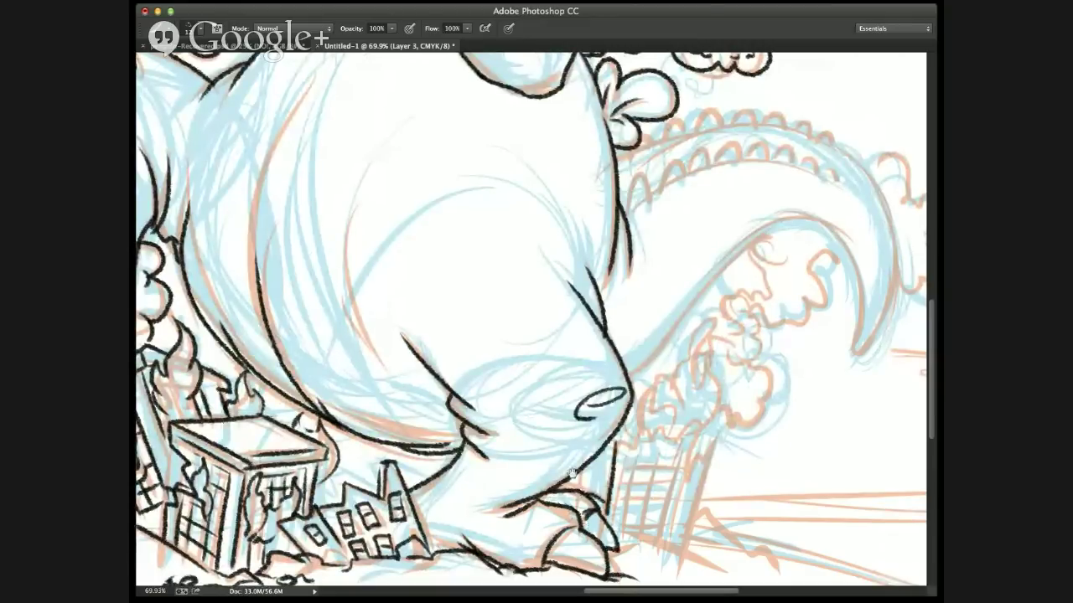
pyautogui.moveTo(661, 457); pyautogui.dragTo(526, 465)
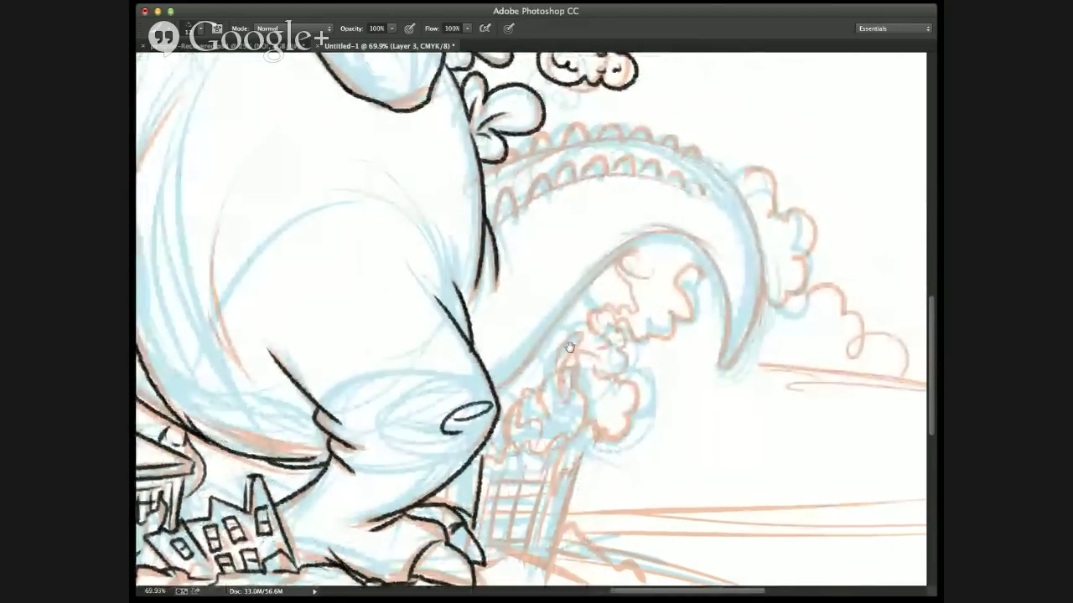
pyautogui.moveTo(569, 347); pyautogui.dragTo(604, 299)
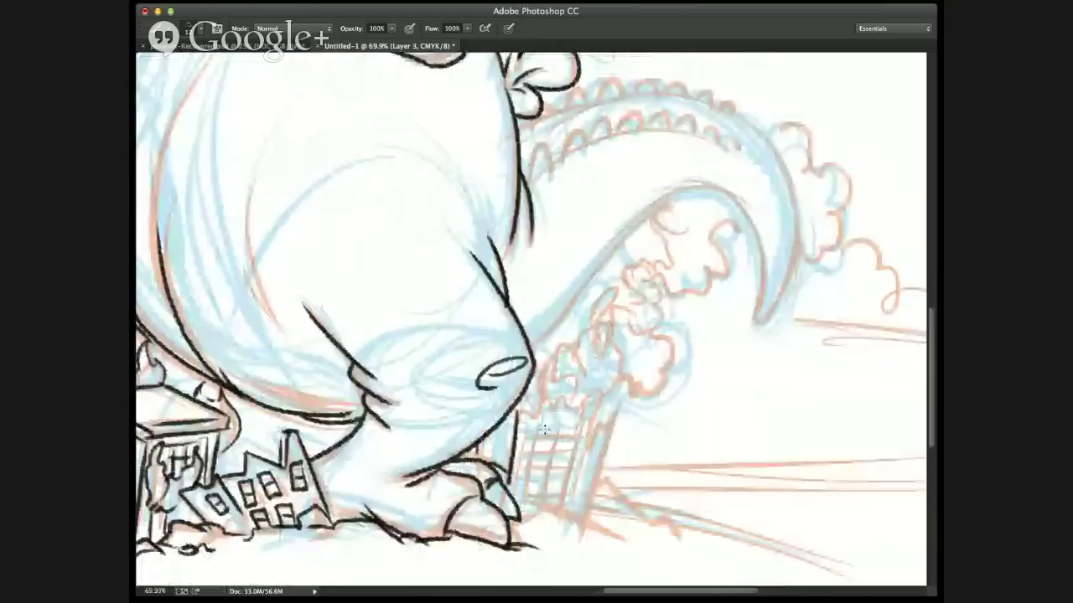
pyautogui.moveTo(529, 430)
pyautogui.mouseDown()
pyautogui.moveTo(528, 499)
pyautogui.moveTo(576, 502)
pyautogui.moveTo(583, 463)
pyautogui.mouseUp()
pyautogui.moveTo(514, 464); pyautogui.dragTo(586, 442)
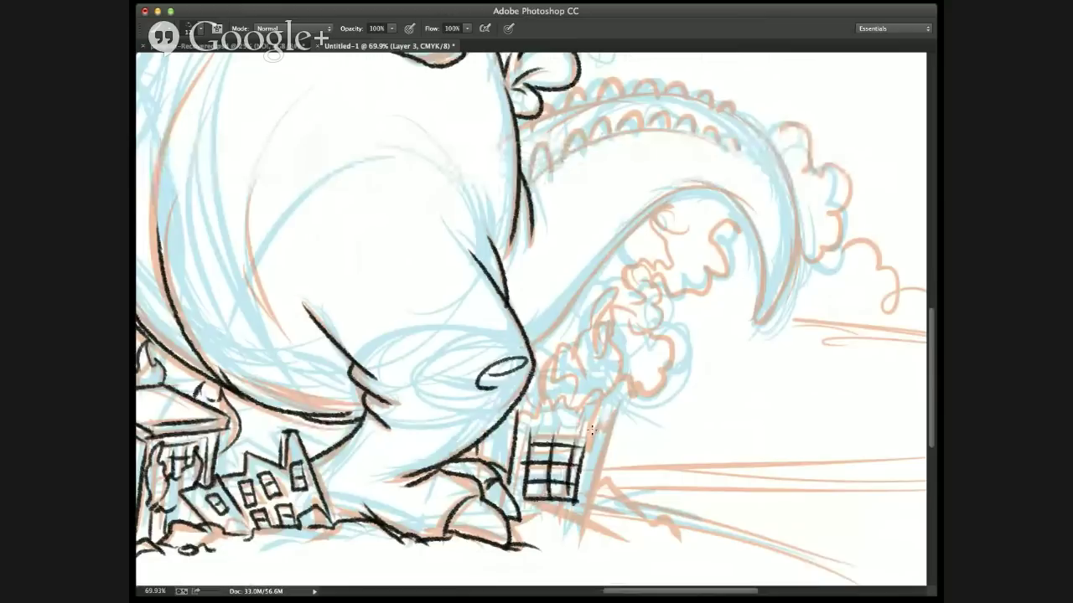
# - Ink the ruined building's broken far wall and the jagged rubble along the ground beside it
pyautogui.moveTo(591, 434)
pyautogui.mouseDown()
pyautogui.moveTo(618, 408)
pyautogui.moveTo(592, 526)
pyautogui.moveTo(583, 511)
pyautogui.moveTo(531, 508)
pyautogui.moveTo(579, 509)
pyautogui.moveTo(615, 532)
pyautogui.moveTo(597, 514)
pyautogui.moveTo(632, 512)
pyautogui.moveTo(593, 480)
pyautogui.moveTo(621, 495)
pyautogui.mouseUp()
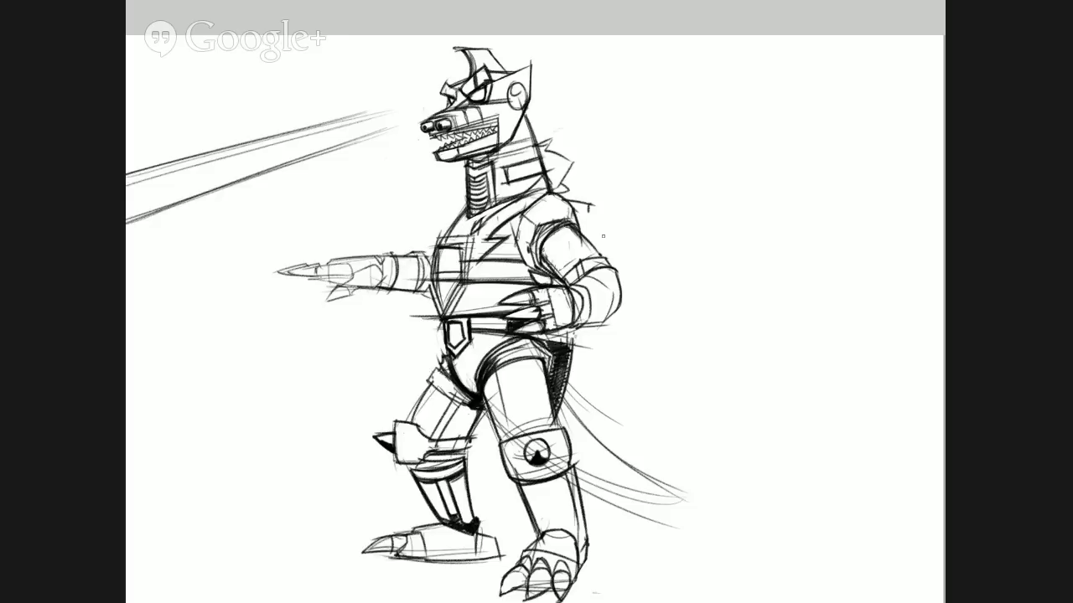
pyautogui.moveTo(674, 527); pyautogui.dragTo(708, 549)
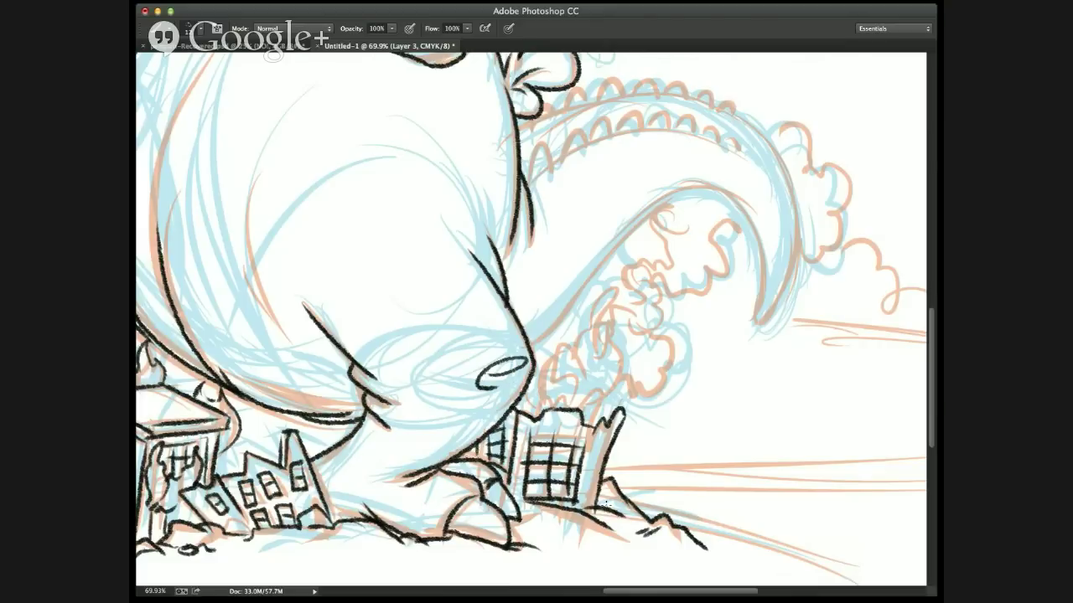
pyautogui.moveTo(354, 461); pyautogui.dragTo(335, 481)
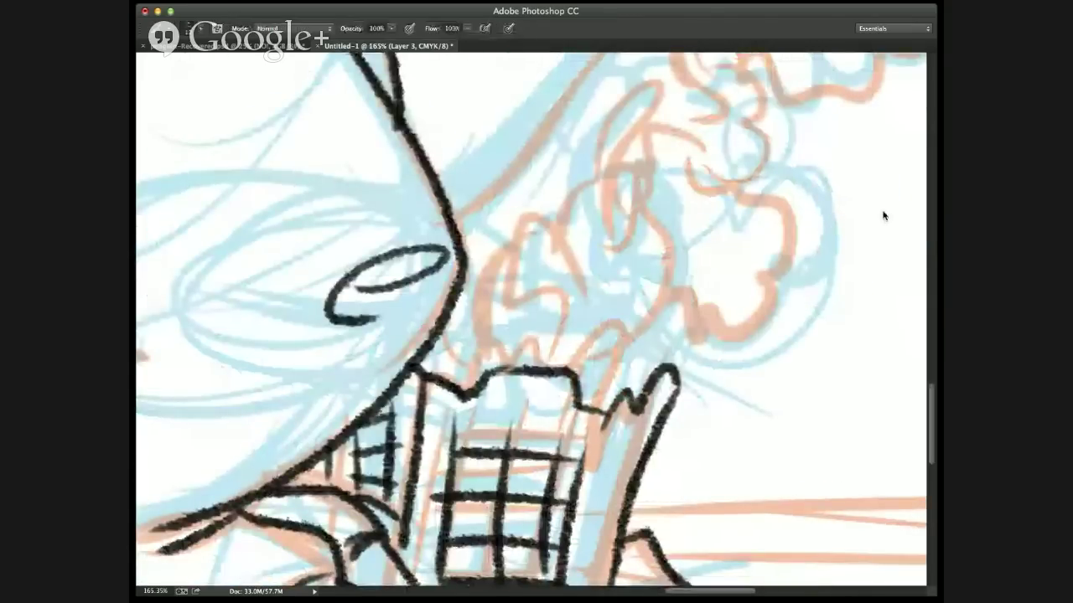
# - Ink the flames rising from the ruined building's broken roof, including the inner flame tongues
pyautogui.moveTo(583, 394)
pyautogui.mouseDown()
pyautogui.moveTo(657, 172)
pyautogui.moveTo(645, 150)
pyautogui.moveTo(596, 147)
pyautogui.moveTo(579, 201)
pyautogui.moveTo(564, 168)
pyautogui.moveTo(544, 239)
pyautogui.moveTo(499, 247)
pyautogui.moveTo(470, 219)
pyautogui.moveTo(478, 359)
pyautogui.moveTo(437, 392)
pyautogui.mouseUp()
pyautogui.moveTo(573, 372)
pyautogui.mouseDown()
pyautogui.moveTo(601, 298)
pyautogui.moveTo(586, 245)
pyautogui.moveTo(547, 308)
pyautogui.mouseUp()
pyautogui.moveTo(541, 280); pyautogui.dragTo(471, 393)
pyautogui.moveTo(584, 440); pyautogui.dragTo(348, 586)
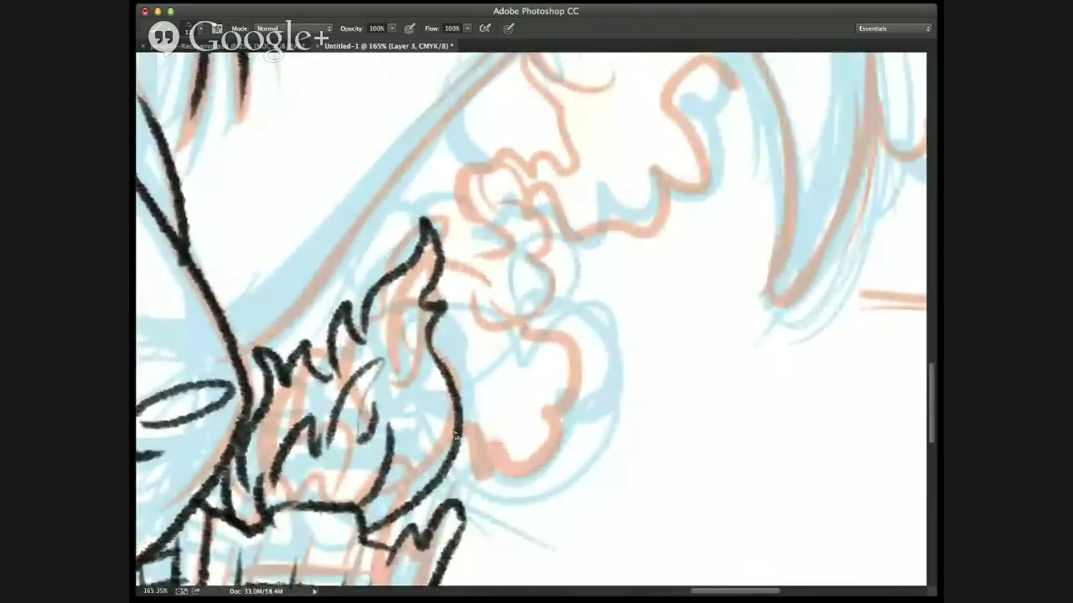
# - Ink the smoke billowing from the burning building up to the monster's tail, and refine the robot's cut tail end and shoulder
pyautogui.moveTo(463, 432)
pyautogui.mouseDown()
pyautogui.moveTo(547, 409)
pyautogui.moveTo(499, 317)
pyautogui.mouseUp()
pyautogui.moveTo(561, 245); pyautogui.dragTo(516, 326)
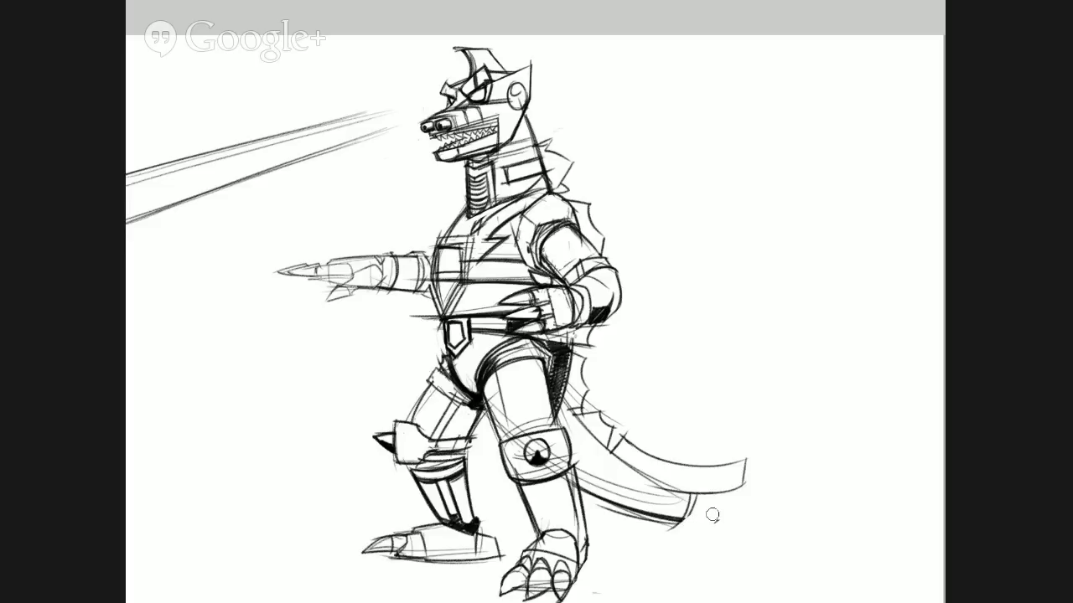
pyautogui.moveTo(695, 526)
pyautogui.mouseDown()
pyautogui.moveTo(635, 524)
pyautogui.moveTo(622, 496)
pyautogui.moveTo(585, 474)
pyautogui.moveTo(668, 500)
pyautogui.moveTo(632, 476)
pyautogui.moveTo(699, 493)
pyautogui.mouseUp()
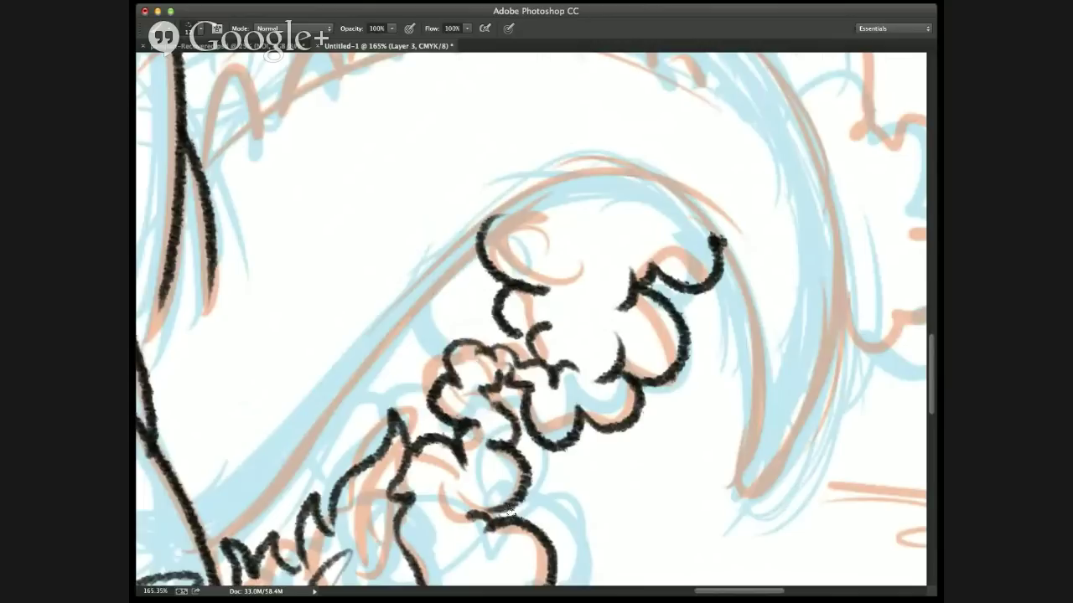
pyautogui.moveTo(522, 312); pyautogui.dragTo(525, 347)
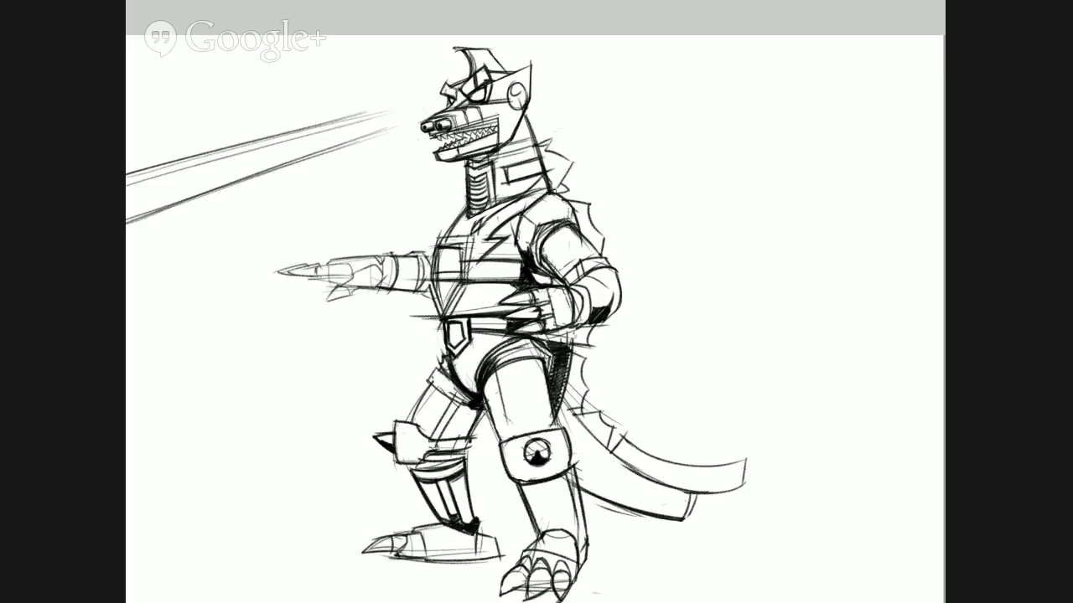
pyautogui.moveTo(543, 200); pyautogui.dragTo(570, 193)
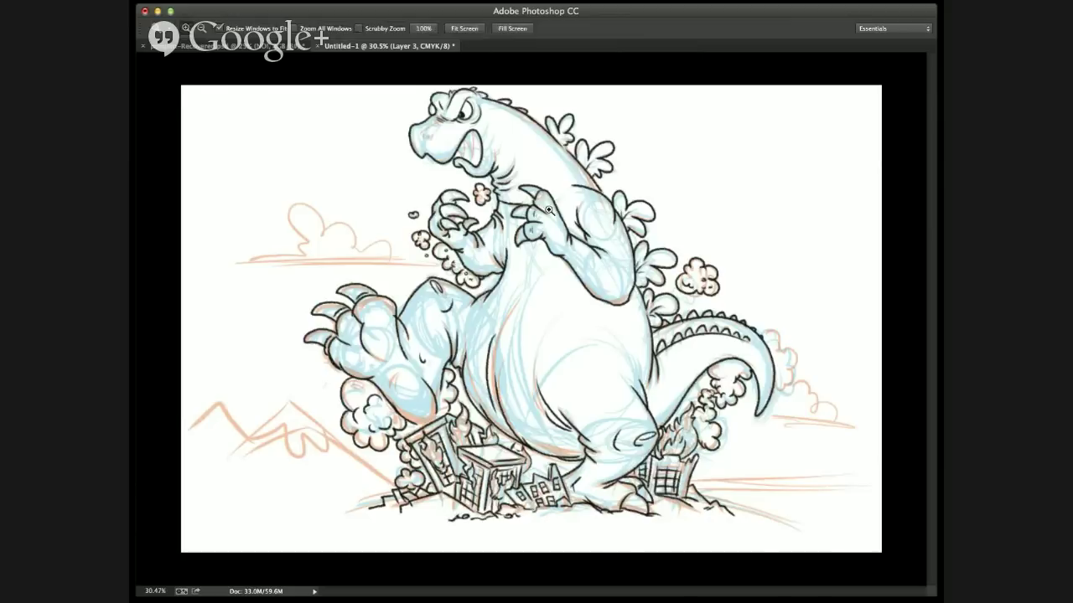
# - Ink the pointed upper teeth inside the monster's open mouth, including the large fang near the mouth corner
pyautogui.moveTo(548, 209); pyautogui.dragTo(400, 84)
pyautogui.press('b')
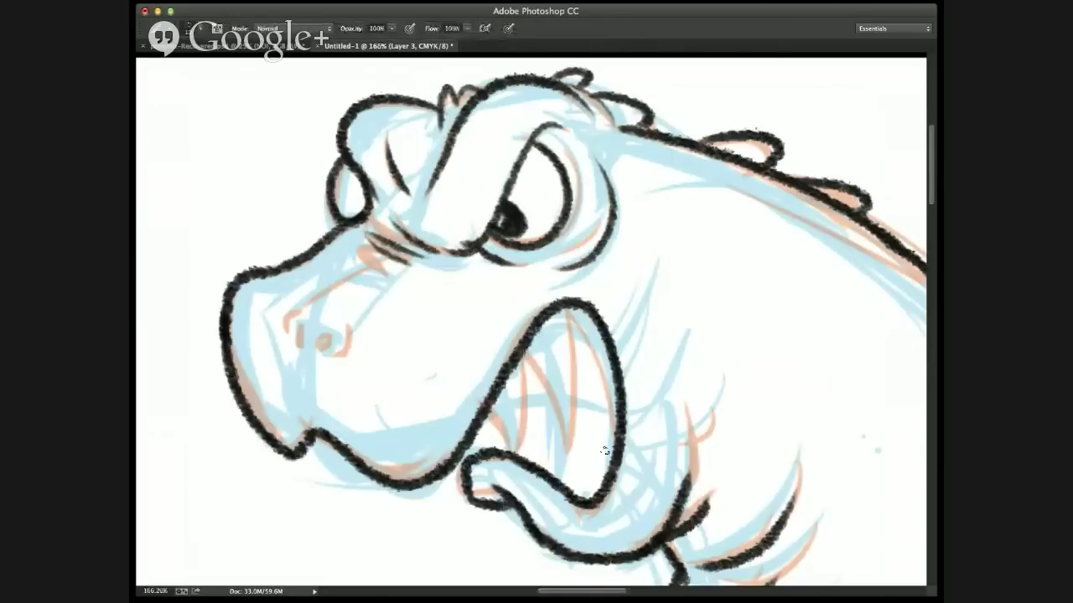
pyautogui.moveTo(614, 470)
pyautogui.mouseDown()
pyautogui.moveTo(609, 408)
pyautogui.moveTo(559, 305)
pyautogui.moveTo(572, 405)
pyautogui.moveTo(563, 451)
pyautogui.mouseUp()
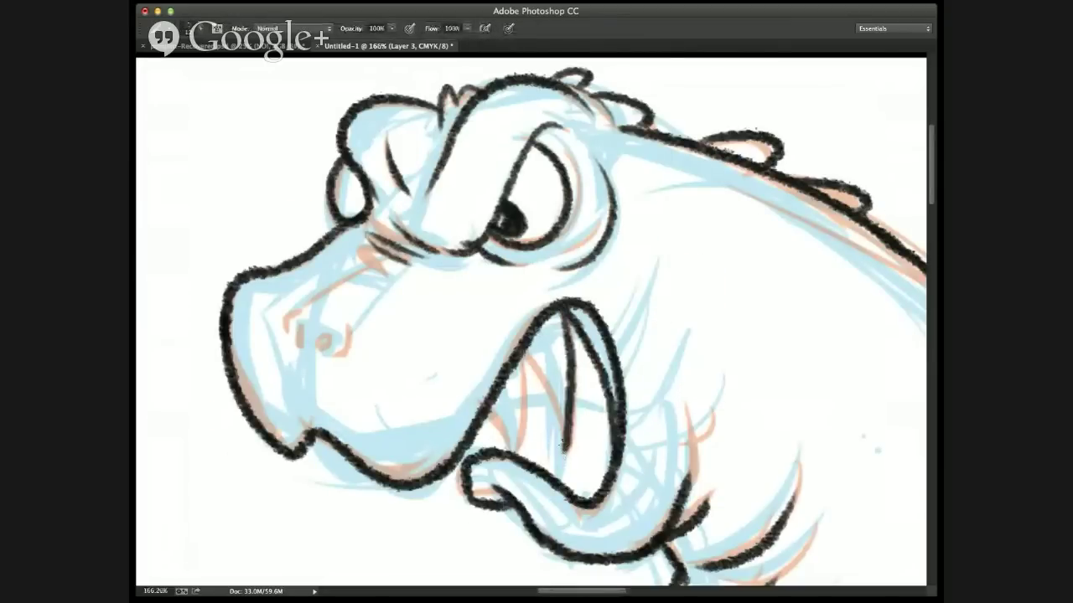
pyautogui.moveTo(559, 405); pyautogui.dragTo(564, 454)
pyautogui.moveTo(513, 350)
pyautogui.mouseDown()
pyautogui.moveTo(521, 432)
pyautogui.moveTo(509, 447)
pyautogui.moveTo(482, 392)
pyautogui.mouseUp()
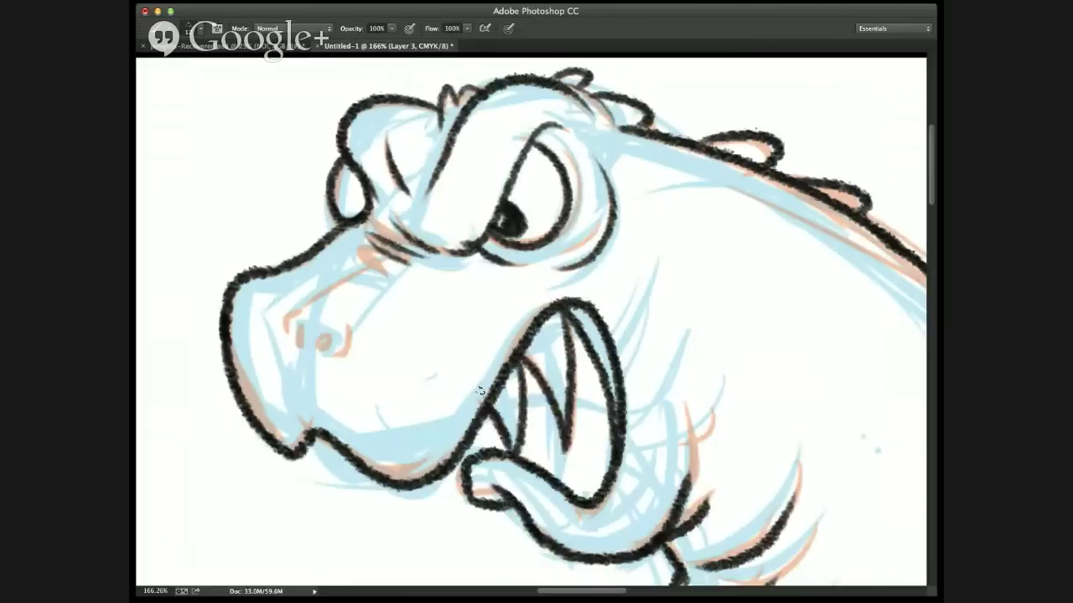
# - Erase the near eye's pupil and re-ink it as a smaller, rounder black pupil with a small highlight
pyautogui.press('z')
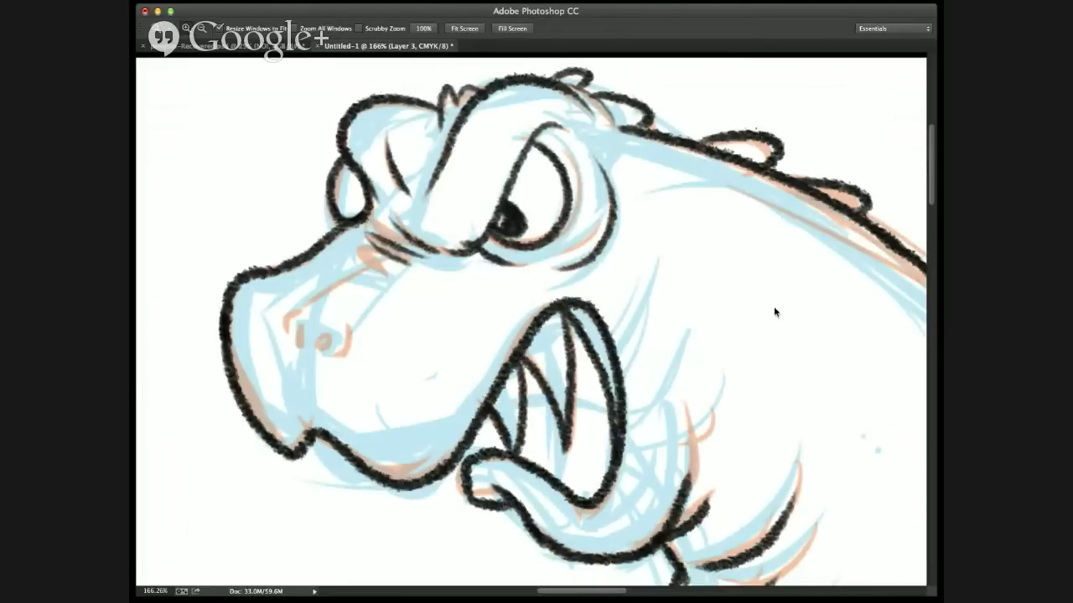
pyautogui.moveTo(501, 186); pyautogui.dragTo(642, 439)
pyautogui.press('e')
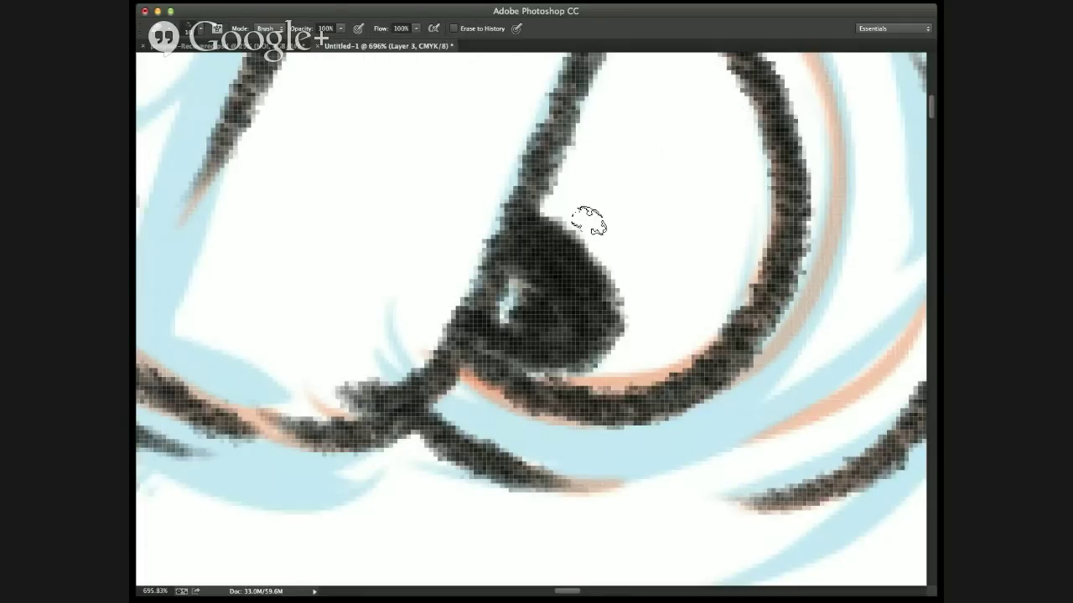
pyautogui.moveTo(591, 243)
pyautogui.mouseDown()
pyautogui.moveTo(593, 289)
pyautogui.moveTo(576, 293)
pyautogui.moveTo(556, 235)
pyautogui.moveTo(510, 291)
pyautogui.mouseUp()
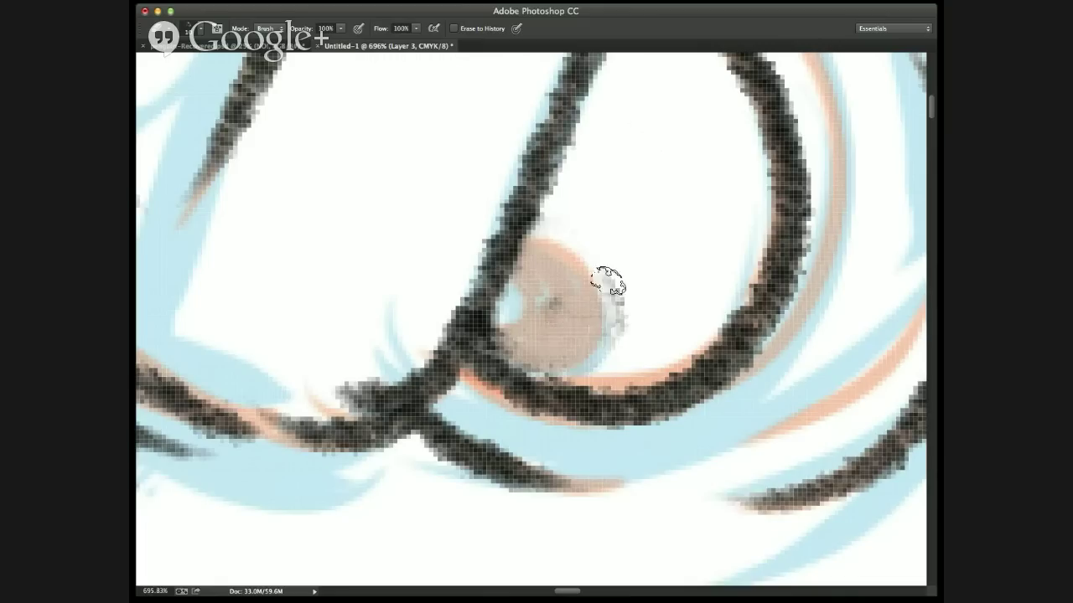
pyautogui.moveTo(611, 292)
pyautogui.mouseDown()
pyautogui.moveTo(602, 325)
pyautogui.moveTo(536, 357)
pyautogui.moveTo(576, 276)
pyautogui.moveTo(566, 340)
pyautogui.moveTo(554, 301)
pyautogui.moveTo(532, 289)
pyautogui.moveTo(511, 337)
pyautogui.moveTo(541, 341)
pyautogui.mouseUp()
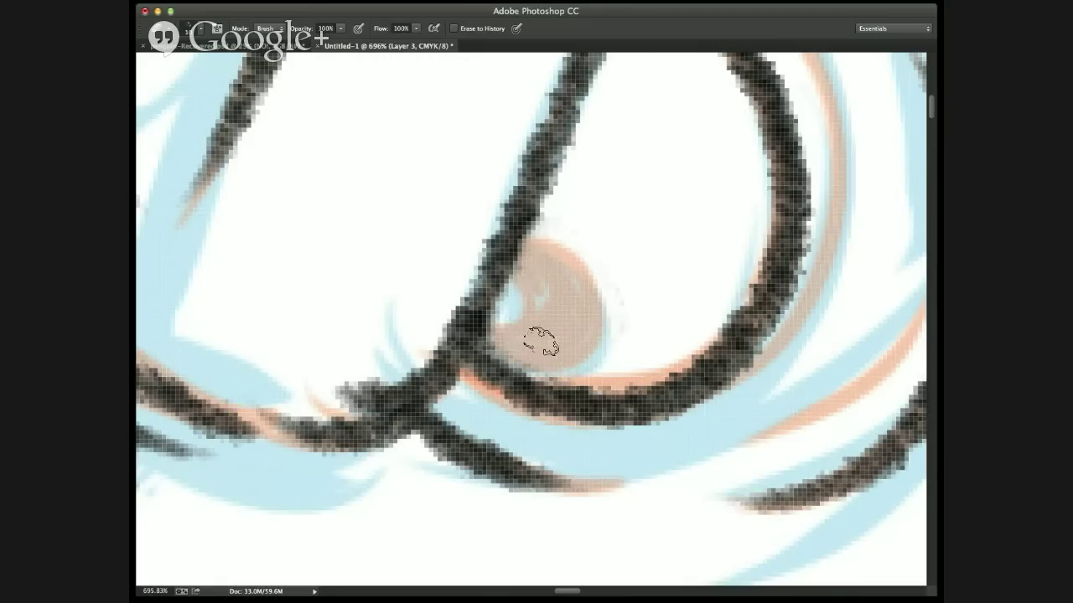
pyautogui.press('b')
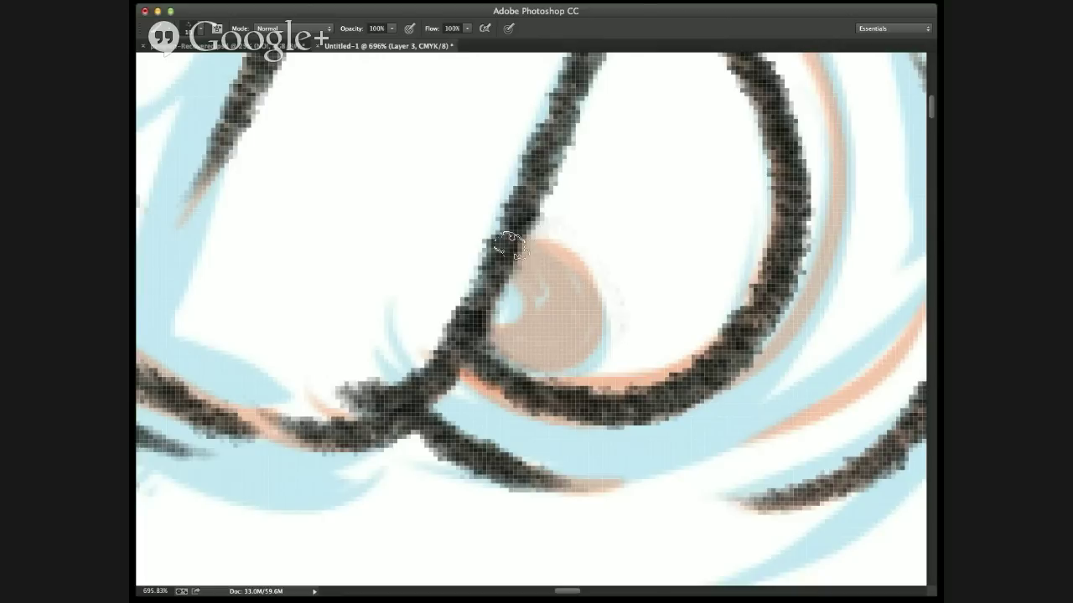
pyautogui.moveTo(512, 244)
pyautogui.mouseDown()
pyautogui.moveTo(556, 259)
pyautogui.moveTo(583, 321)
pyautogui.moveTo(564, 346)
pyautogui.moveTo(531, 349)
pyautogui.moveTo(500, 332)
pyautogui.moveTo(543, 346)
pyautogui.moveTo(576, 316)
pyautogui.moveTo(556, 268)
pyautogui.moveTo(543, 266)
pyautogui.moveTo(572, 308)
pyautogui.moveTo(563, 327)
pyautogui.moveTo(552, 276)
pyautogui.moveTo(530, 326)
pyautogui.moveTo(537, 278)
pyautogui.moveTo(524, 369)
pyautogui.moveTo(551, 258)
pyautogui.moveTo(568, 260)
pyautogui.moveTo(585, 297)
pyautogui.moveTo(573, 261)
pyautogui.moveTo(588, 294)
pyautogui.moveTo(568, 258)
pyautogui.moveTo(574, 274)
pyautogui.moveTo(527, 246)
pyautogui.moveTo(515, 261)
pyautogui.moveTo(554, 272)
pyautogui.moveTo(538, 319)
pyautogui.mouseUp()
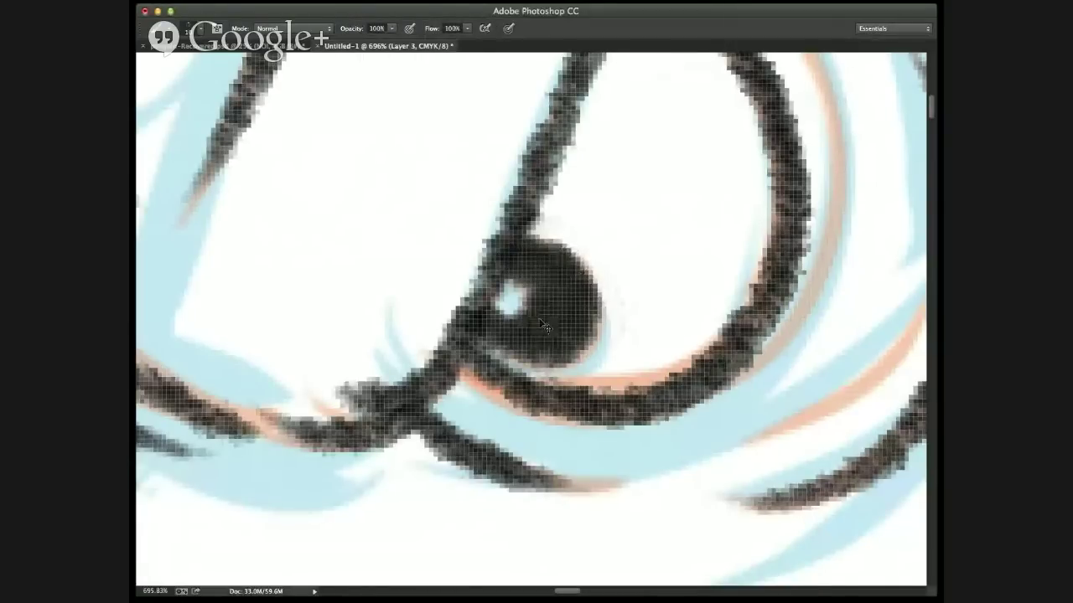
pyautogui.press('super+0')
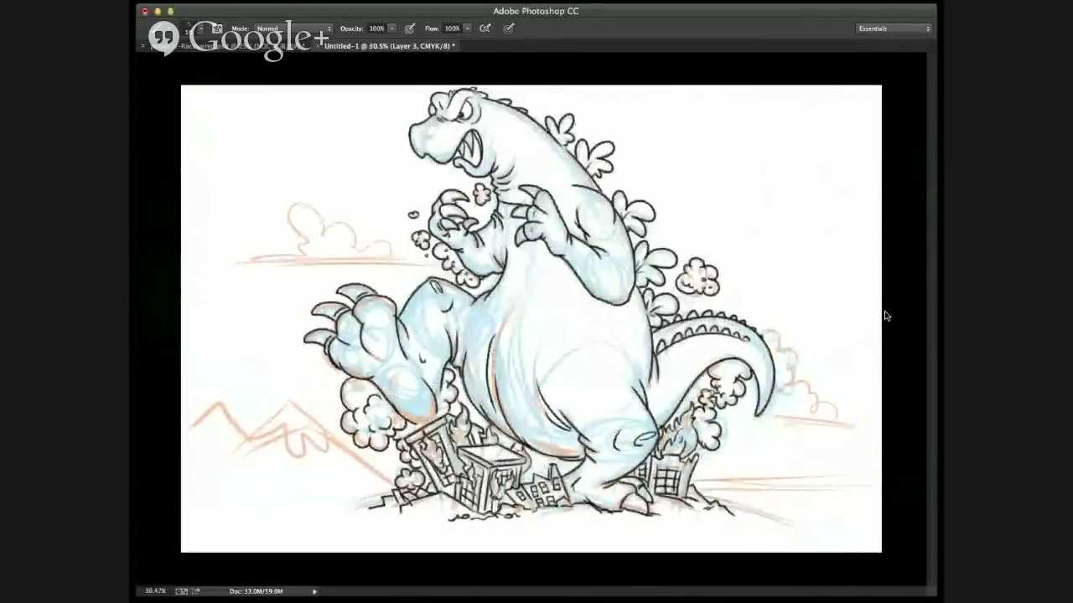
# - Ink a second contour line behind the monster's near eye and the pupil of the far eye
pyautogui.press('z')
pyautogui.moveTo(393, 88); pyautogui.dragTo(508, 160)
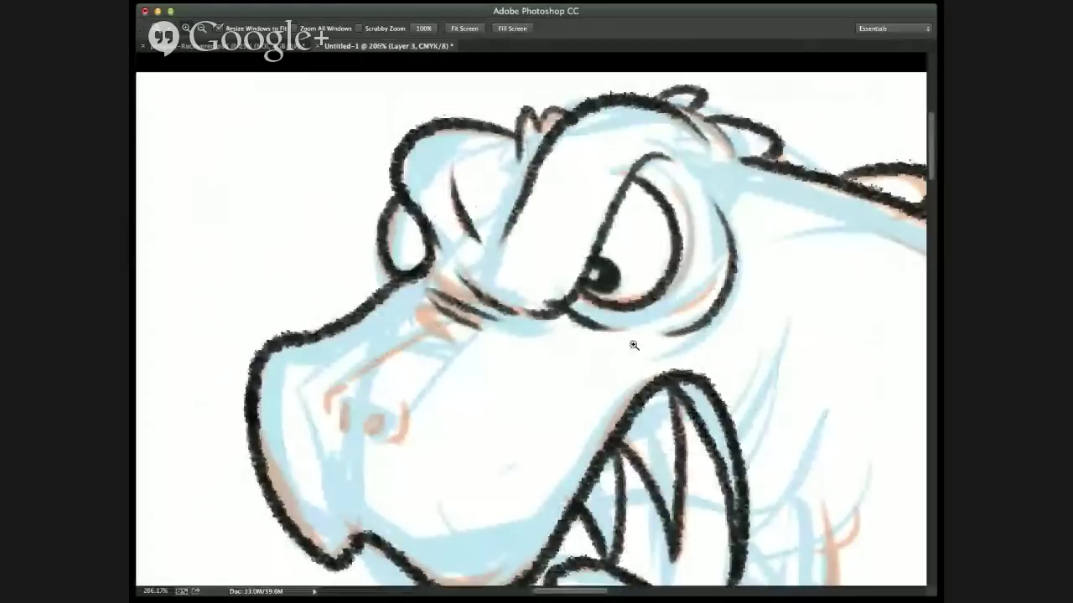
pyautogui.press('b')
pyautogui.moveTo(674, 190)
pyautogui.mouseDown()
pyautogui.moveTo(696, 243)
pyautogui.moveTo(689, 285)
pyautogui.moveTo(666, 295)
pyautogui.mouseUp()
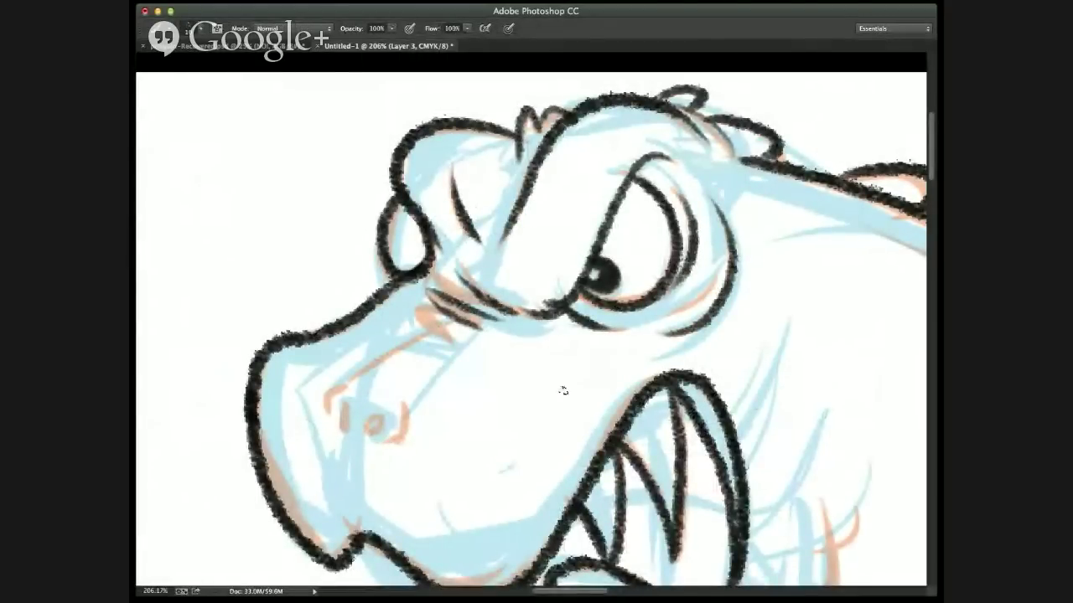
pyautogui.moveTo(402, 266)
pyautogui.mouseDown()
pyautogui.moveTo(399, 251)
pyautogui.moveTo(405, 261)
pyautogui.mouseUp()
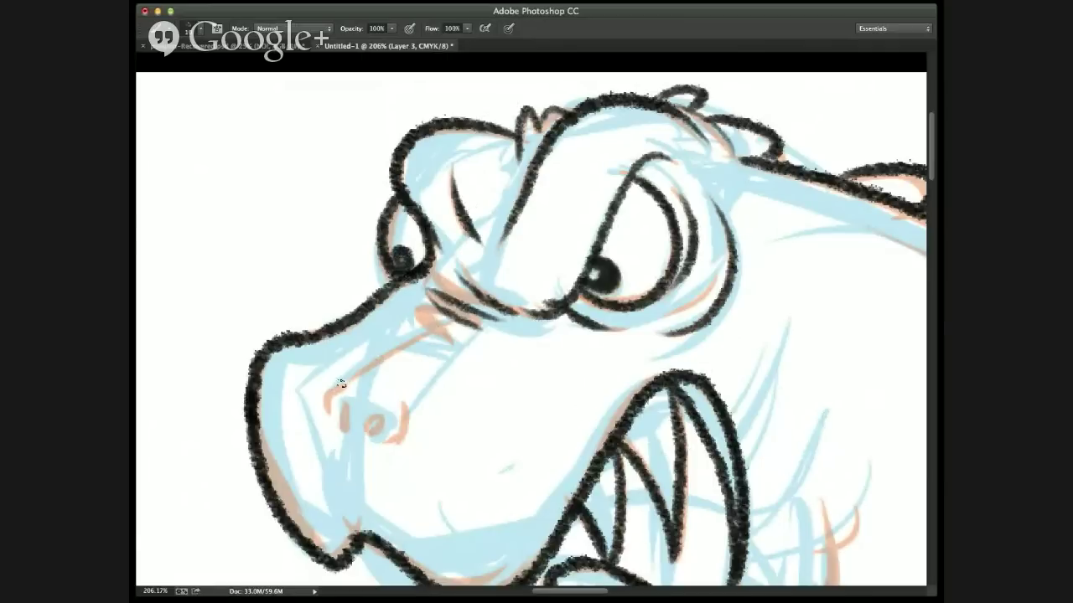
# - Ink the nostrils and the snout's bridge, with its two ridge lines and the wrinkles between the eyes
pyautogui.moveTo(341, 383); pyautogui.dragTo(327, 422)
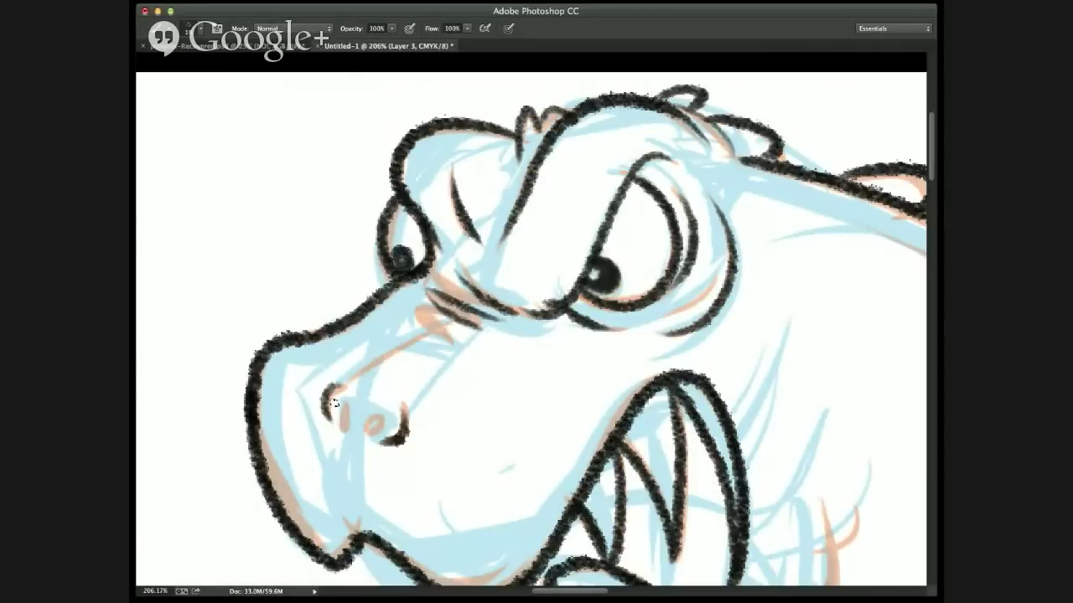
pyautogui.moveTo(329, 399)
pyautogui.mouseDown()
pyautogui.moveTo(343, 387)
pyautogui.moveTo(343, 431)
pyautogui.moveTo(372, 429)
pyautogui.moveTo(365, 436)
pyautogui.mouseUp()
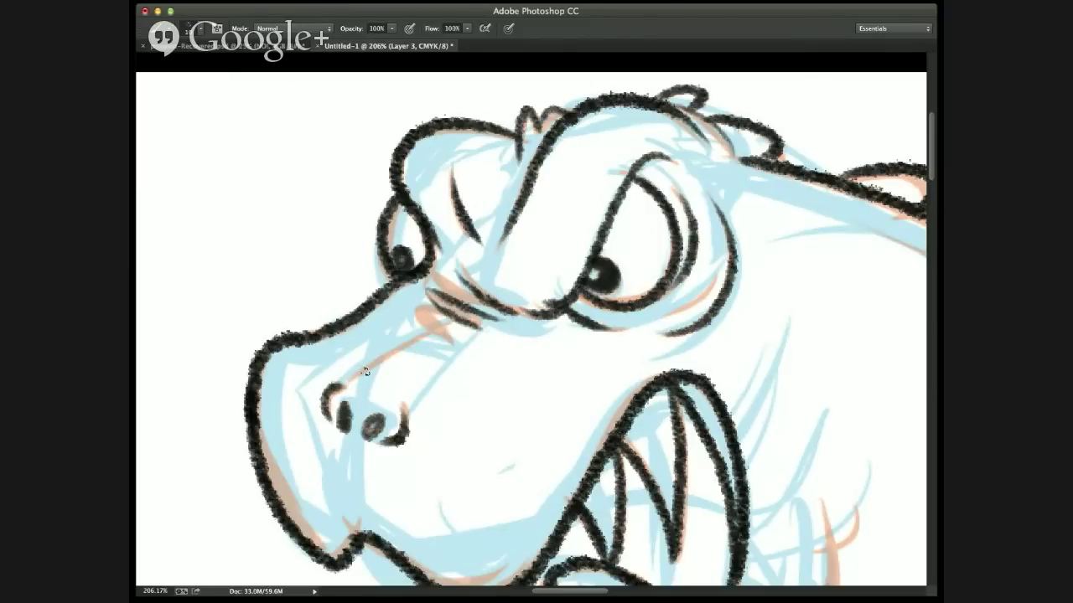
pyautogui.moveTo(385, 355); pyautogui.dragTo(449, 328)
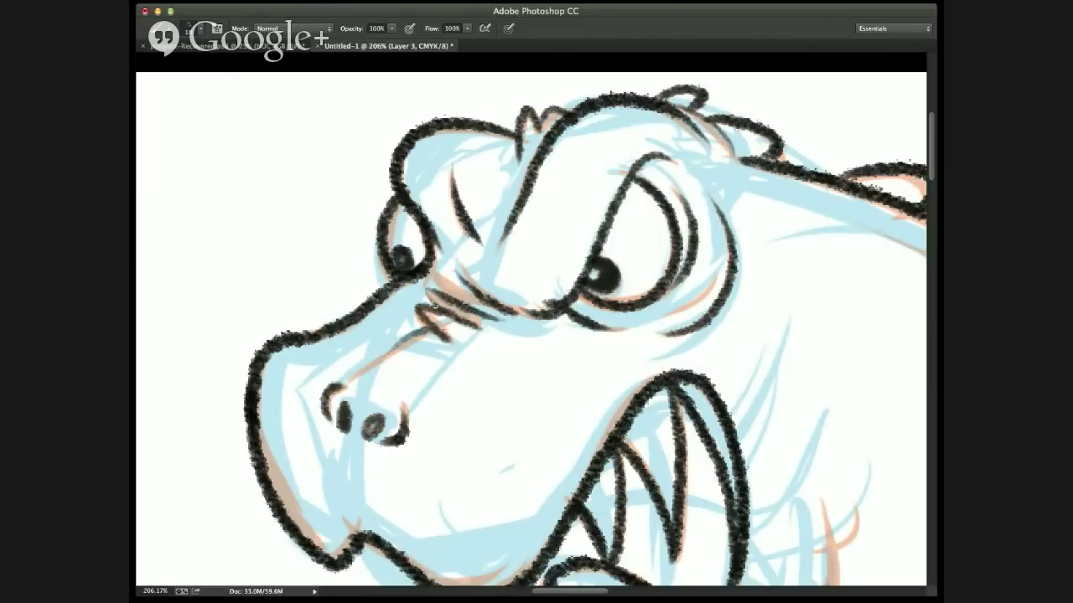
pyautogui.moveTo(420, 290); pyautogui.dragTo(479, 321)
pyautogui.moveTo(436, 273); pyautogui.dragTo(454, 297)
pyautogui.moveTo(451, 289); pyautogui.dragTo(473, 312)
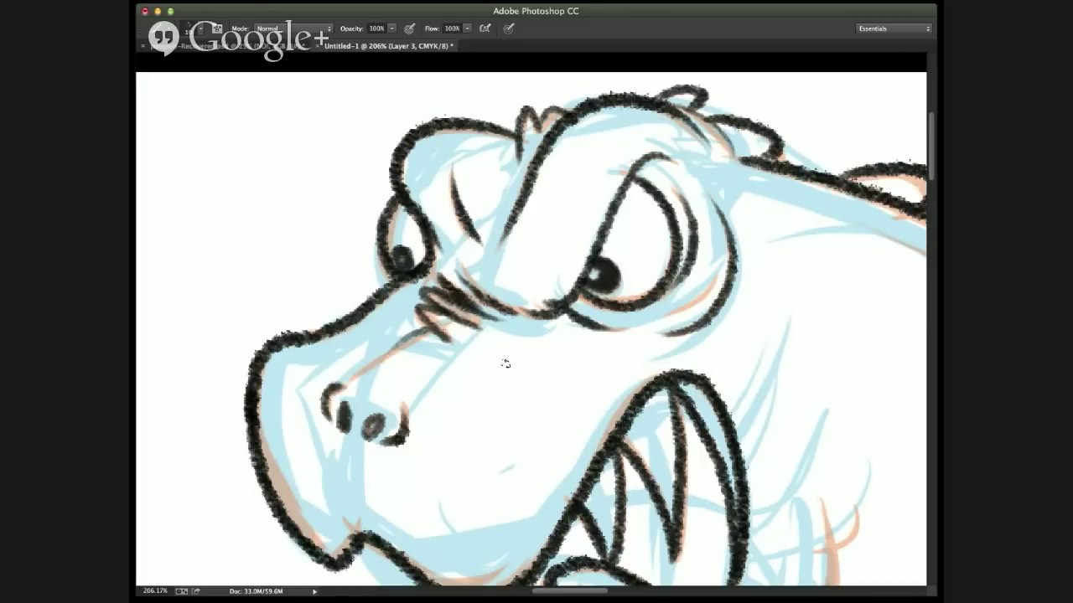
pyautogui.moveTo(414, 337); pyautogui.dragTo(355, 375)
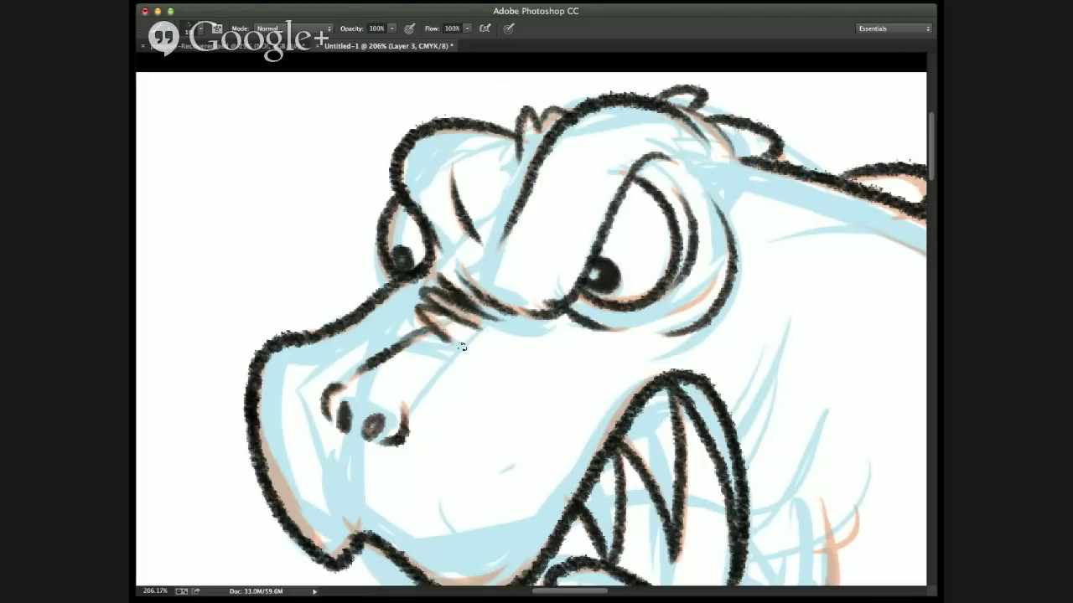
pyautogui.moveTo(453, 354); pyautogui.dragTo(414, 401)
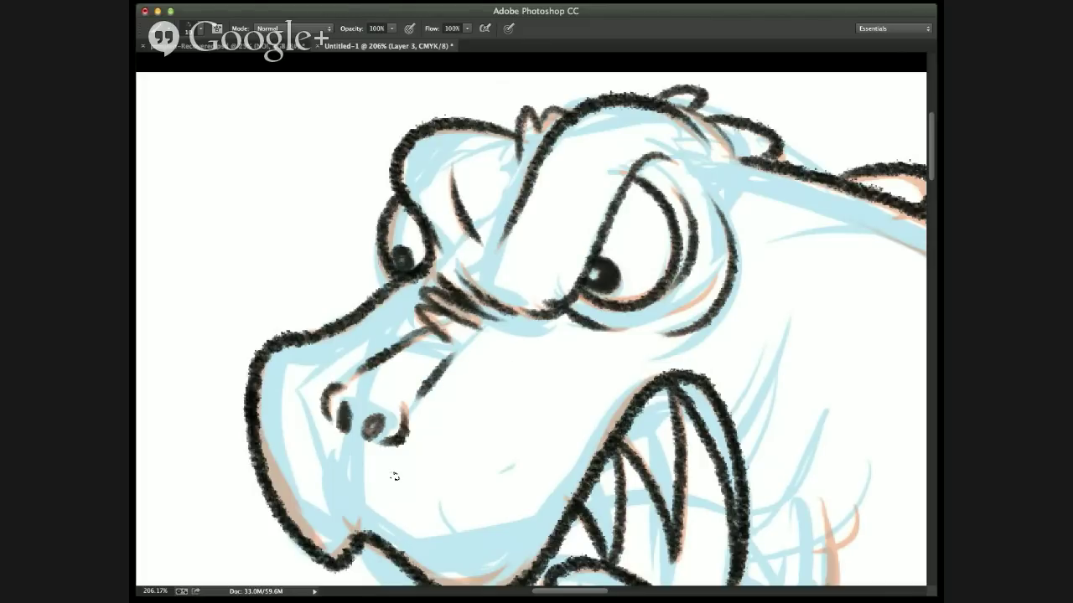
# - Ink the curved jaw line and short skin fold behind the corner of the monster's mouth
pyautogui.scroll(-5, 443, 510)
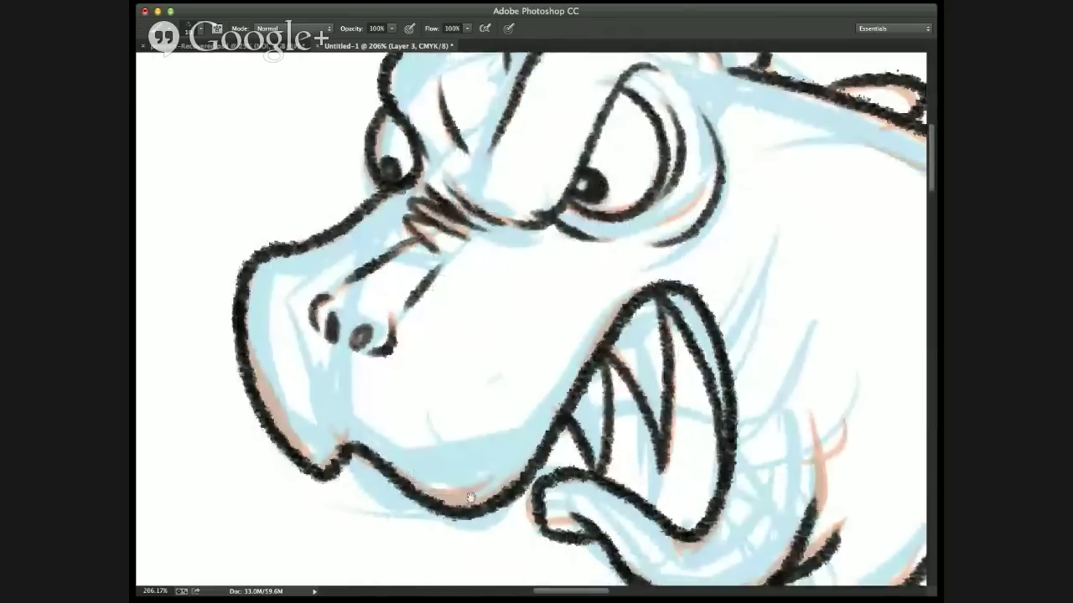
pyautogui.hscroll(5, 515, 450)
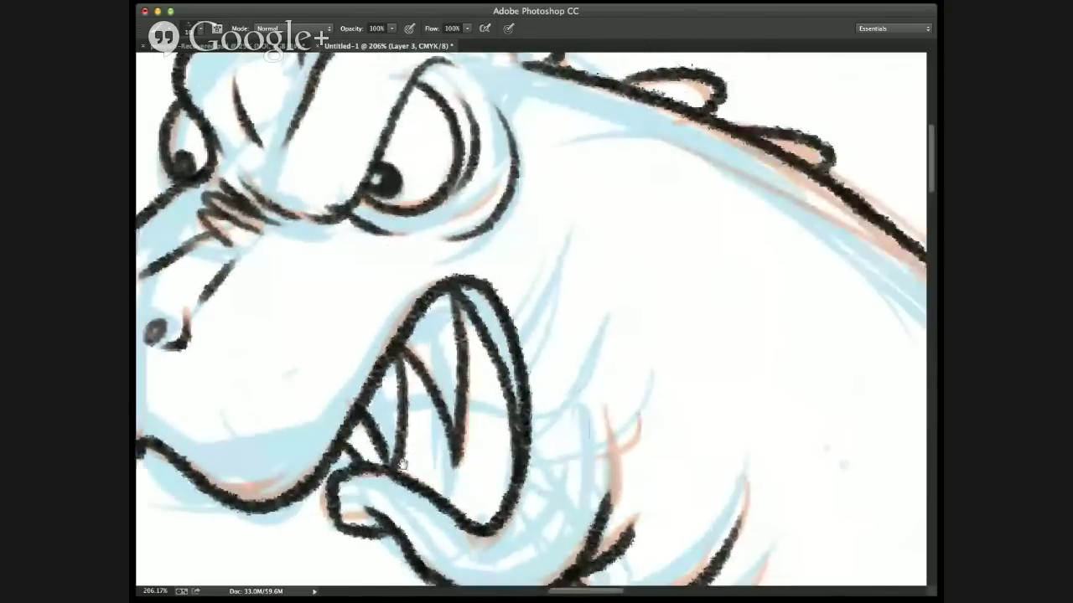
pyautogui.hscroll(3, 402, 465)
pyautogui.scroll(-3, 530, 438)
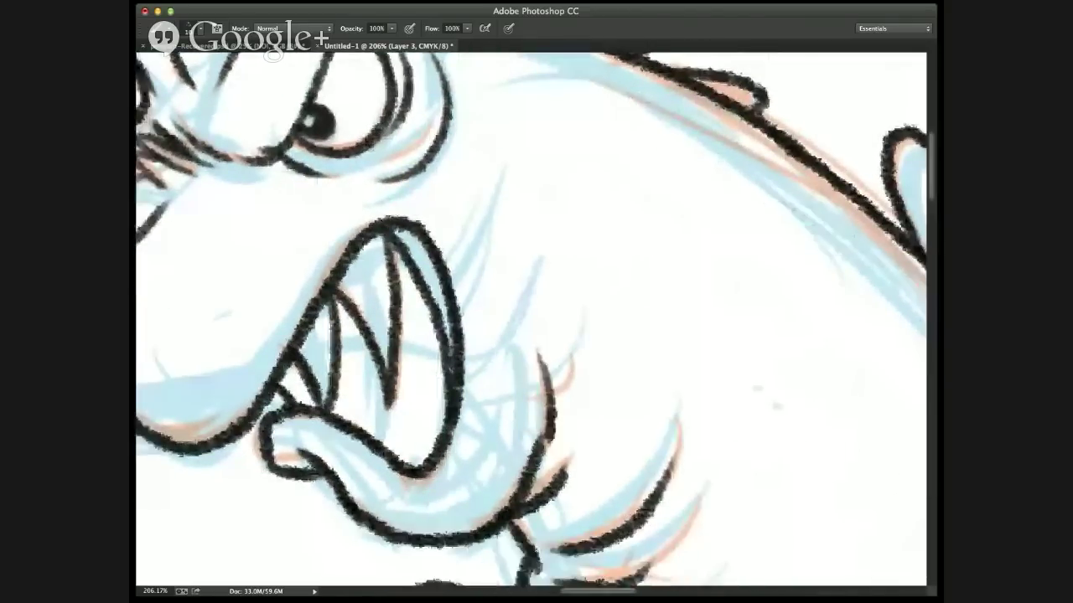
pyautogui.moveTo(549, 460); pyautogui.dragTo(543, 356)
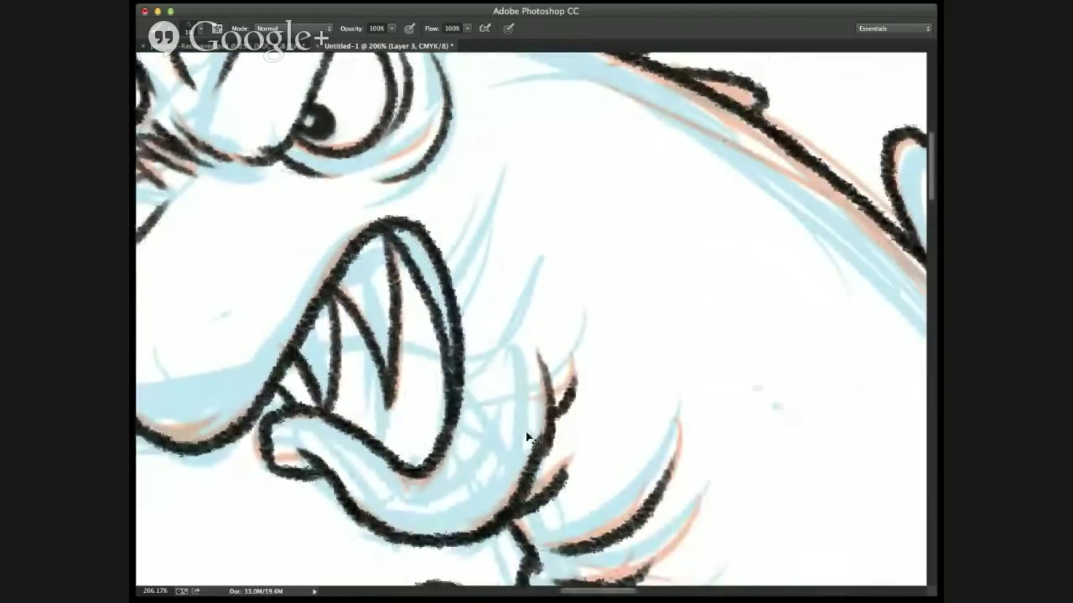
pyautogui.press('super+0')
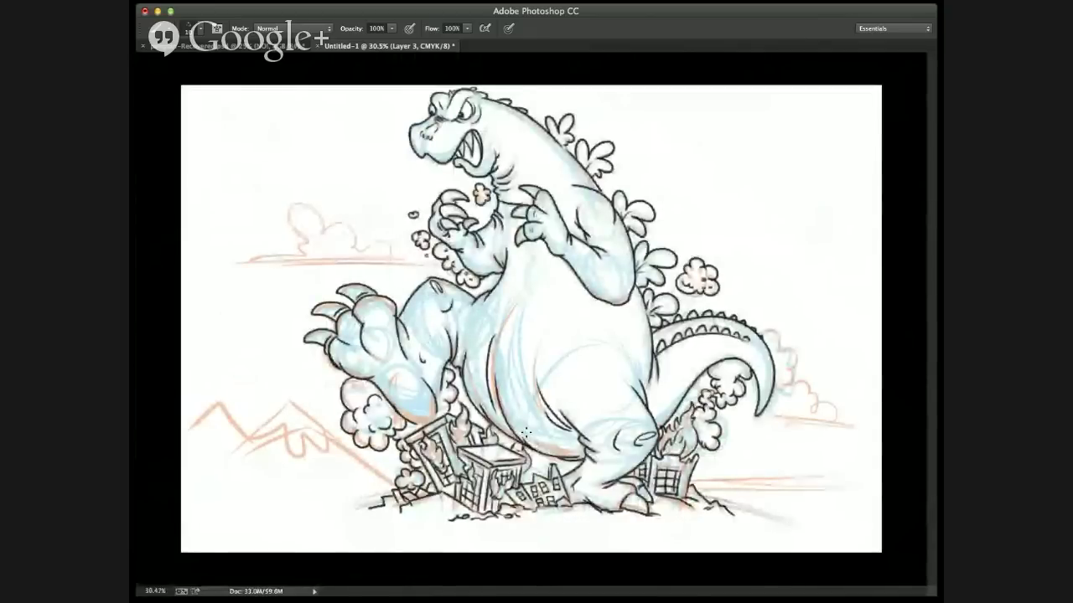
# - Ink a small oval elbow mark on each of the monster's two arms
pyautogui.press('z')
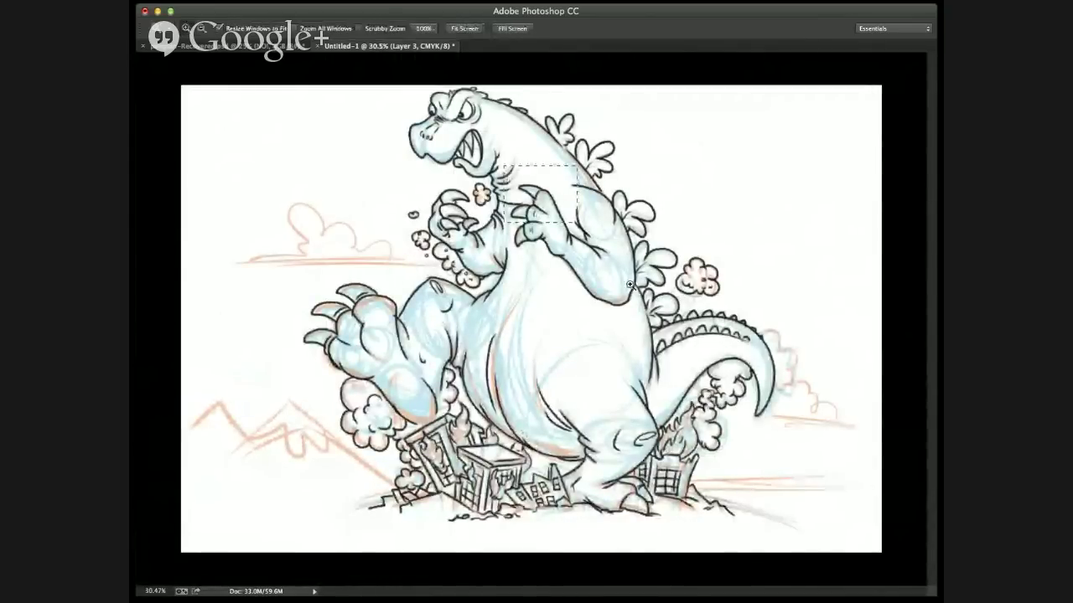
pyautogui.moveTo(507, 174); pyautogui.dragTo(595, 255)
pyautogui.press('b')
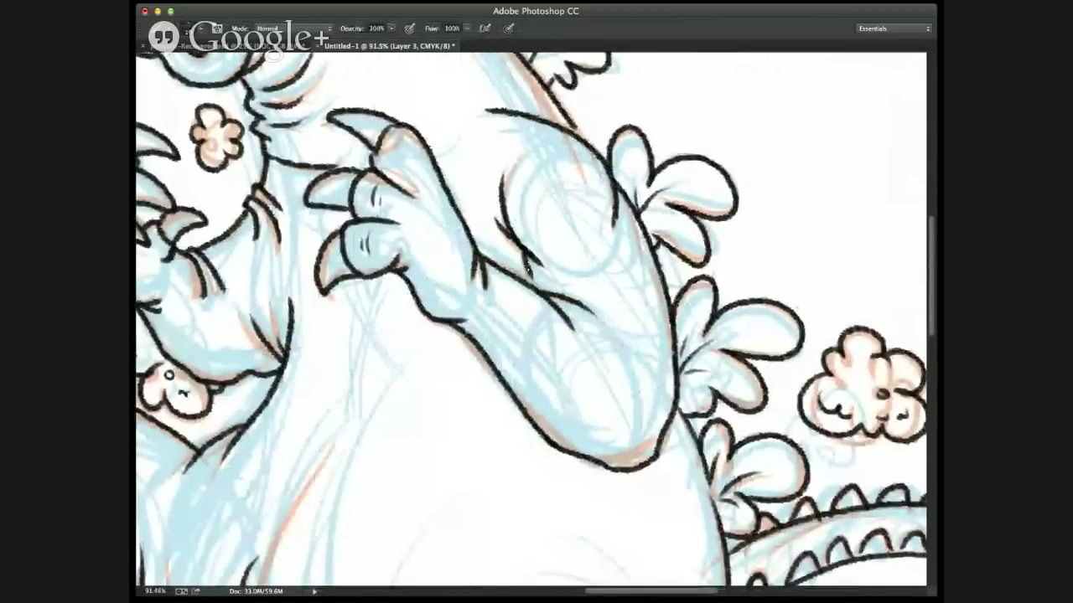
pyautogui.moveTo(626, 447); pyautogui.dragTo(620, 448)
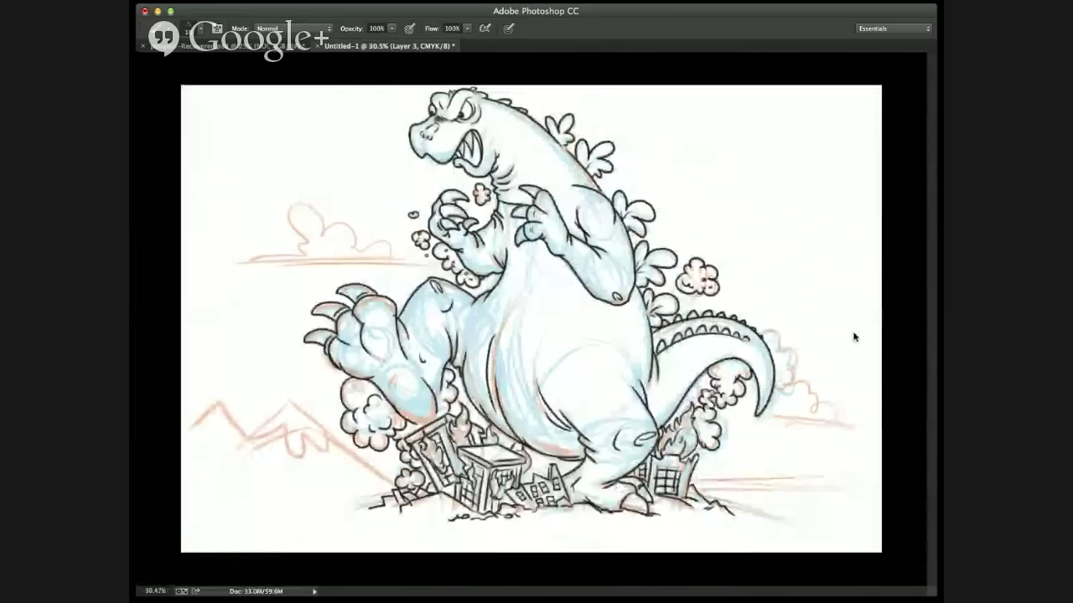
pyautogui.press('z')
pyautogui.click(436, 220)
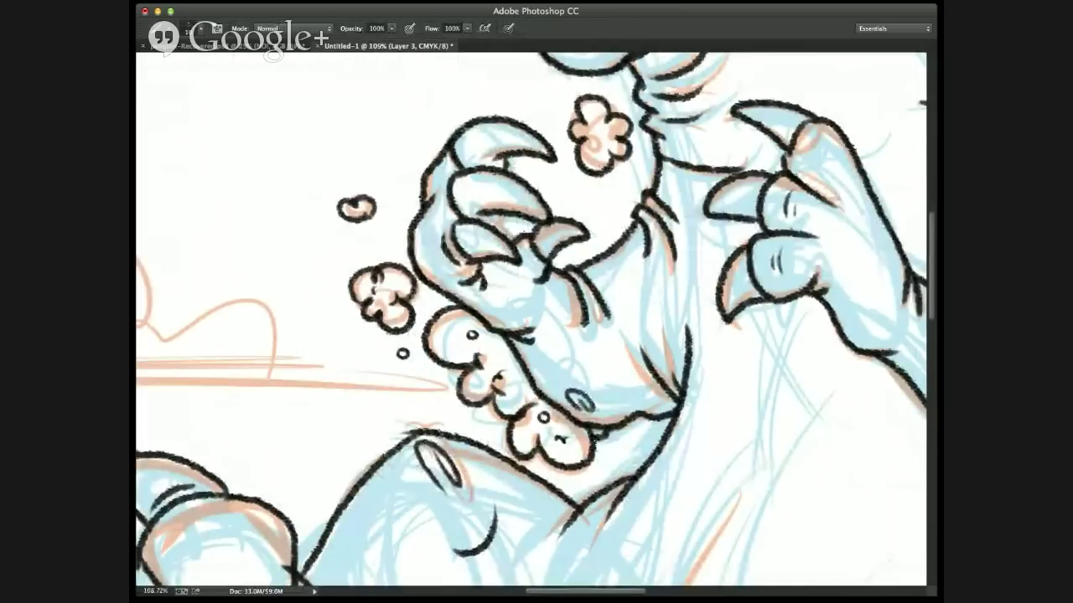
pyautogui.press('super+0')
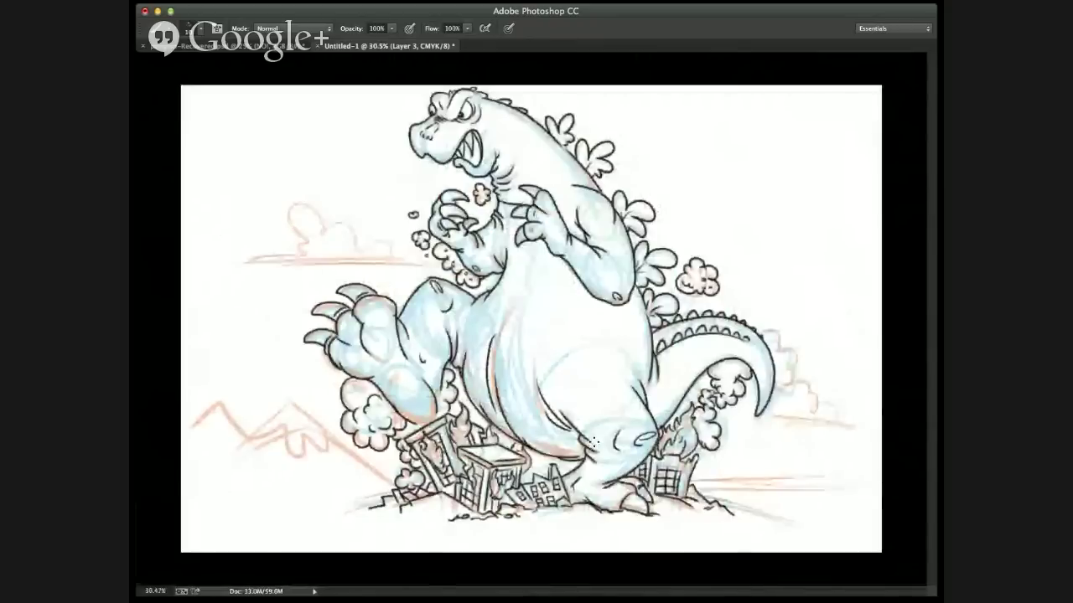
# - Ink the outline of the larger background mountain from the rubble up over its peak and down the far slope
pyautogui.press('z')
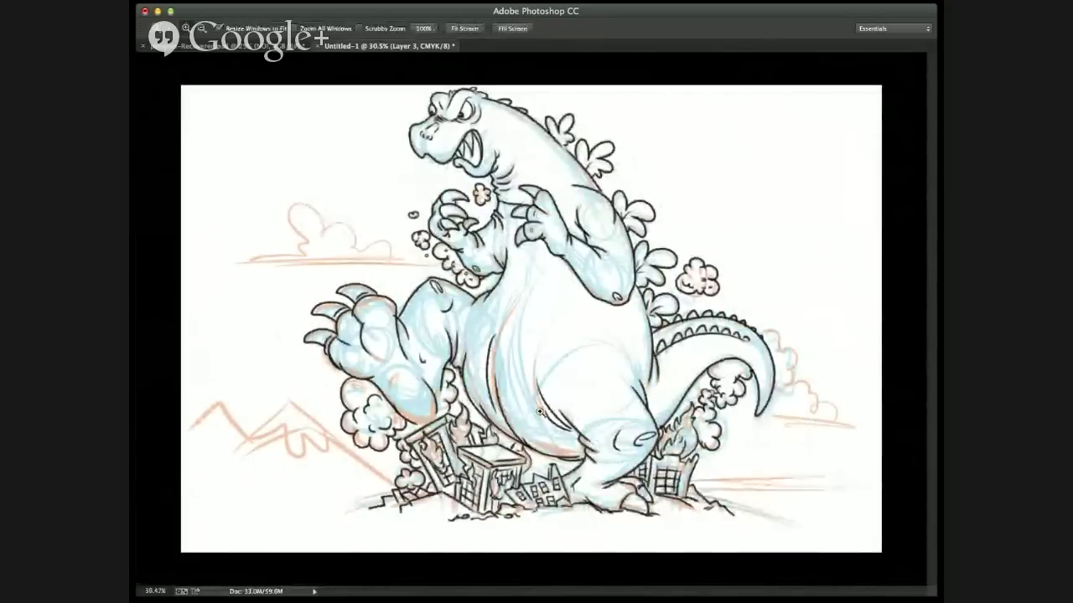
pyautogui.moveTo(218, 376)
pyautogui.mouseDown()
pyautogui.moveTo(280, 424)
pyautogui.moveTo(442, 507)
pyautogui.mouseUp()
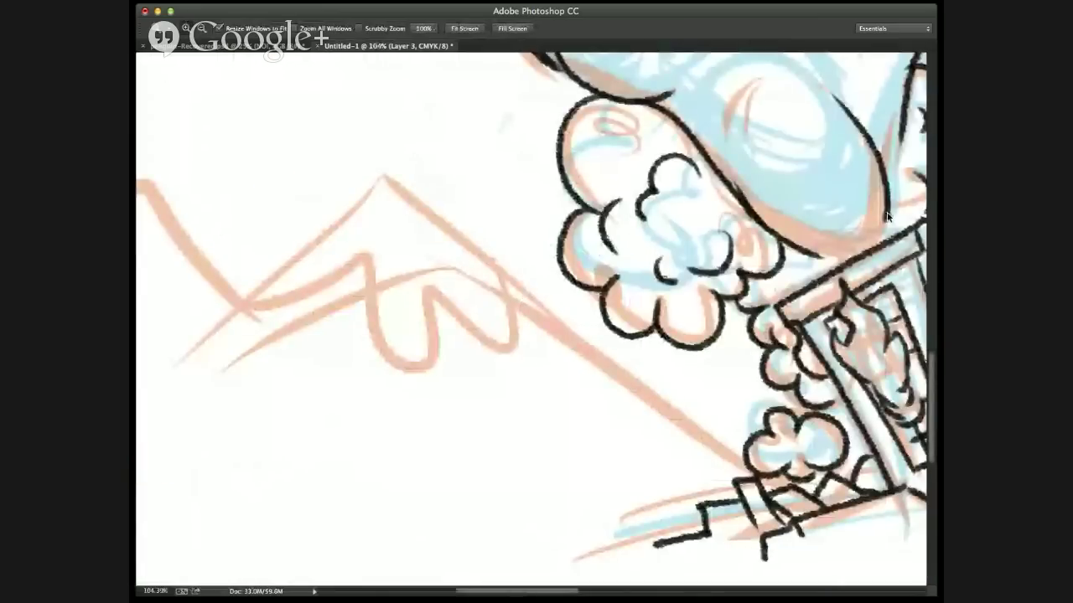
pyautogui.press('b')
pyautogui.moveTo(741, 455)
pyautogui.mouseDown()
pyautogui.moveTo(375, 178)
pyautogui.moveTo(186, 342)
pyautogui.mouseUp()
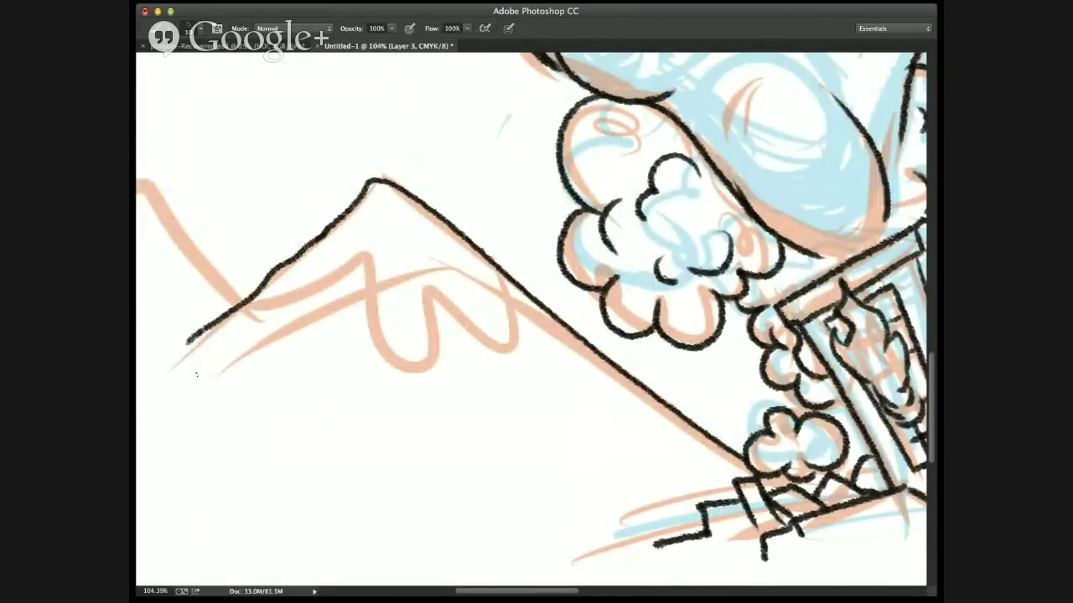
# - Ink the smaller mountain beside the large one and the jagged snow caps on both peaks
pyautogui.hscroll(-5, 372, 414)
pyautogui.scroll(2, 371, 414)
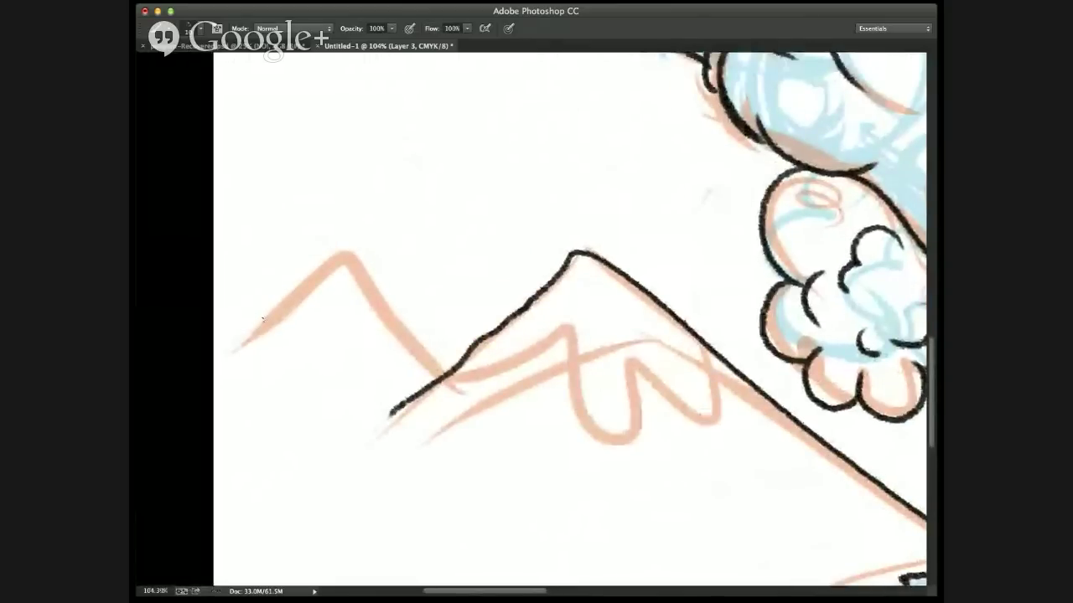
pyautogui.moveTo(263, 319)
pyautogui.mouseDown()
pyautogui.moveTo(321, 267)
pyautogui.moveTo(394, 301)
pyautogui.moveTo(451, 353)
pyautogui.mouseUp()
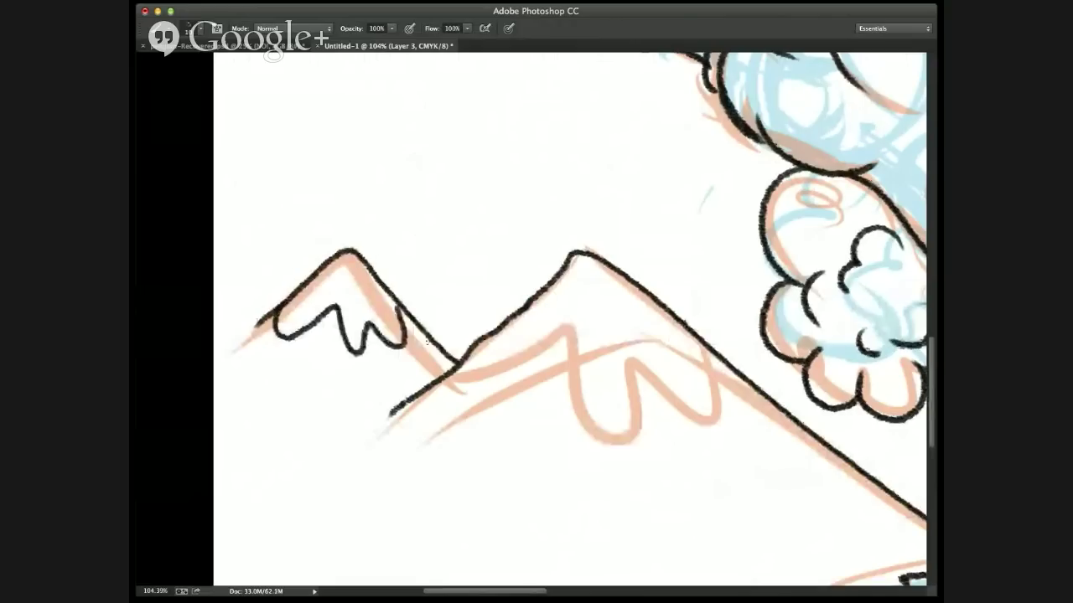
pyautogui.moveTo(480, 342)
pyautogui.mouseDown()
pyautogui.moveTo(565, 324)
pyautogui.moveTo(598, 440)
pyautogui.moveTo(625, 383)
pyautogui.moveTo(696, 368)
pyautogui.mouseUp()
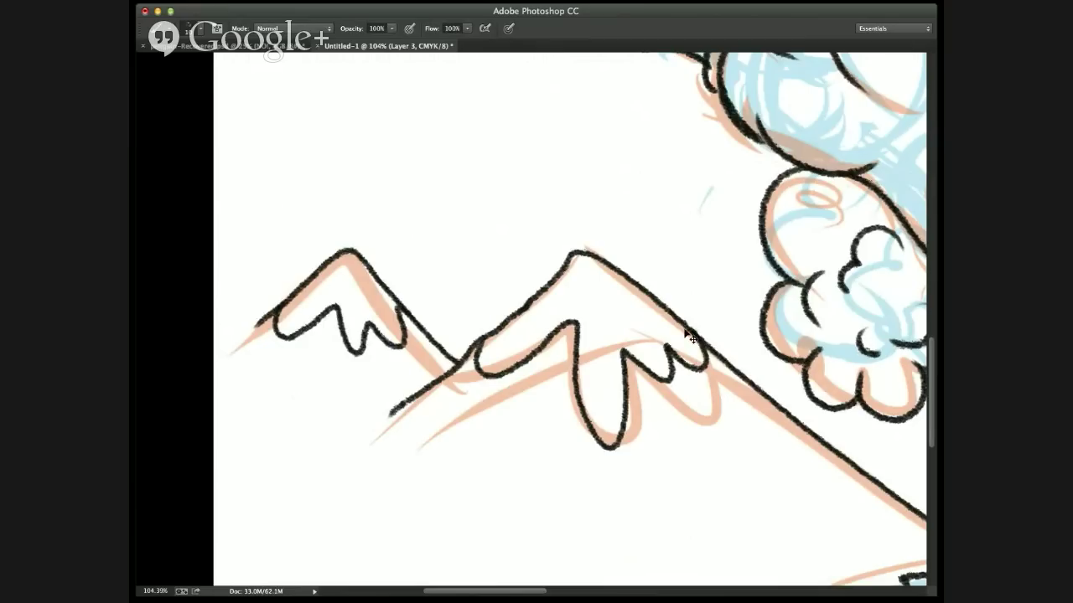
# - Ink the long curved ground line and its short companion line sloping away from the rubble beside the building behind the standing foot
pyautogui.press('super+0')
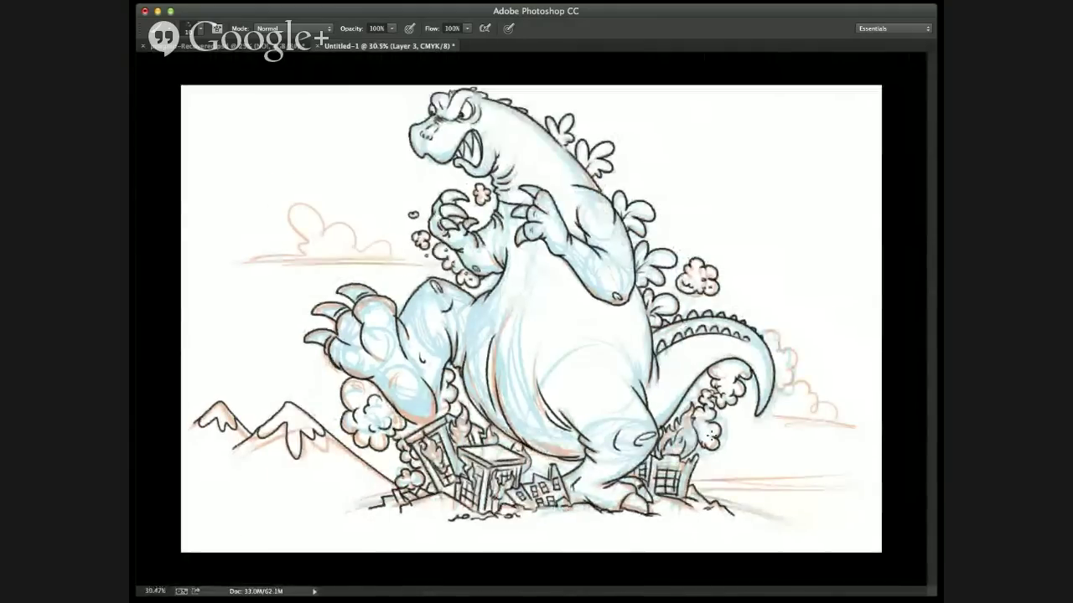
pyautogui.press('z')
pyautogui.moveTo(591, 408); pyautogui.dragTo(876, 554)
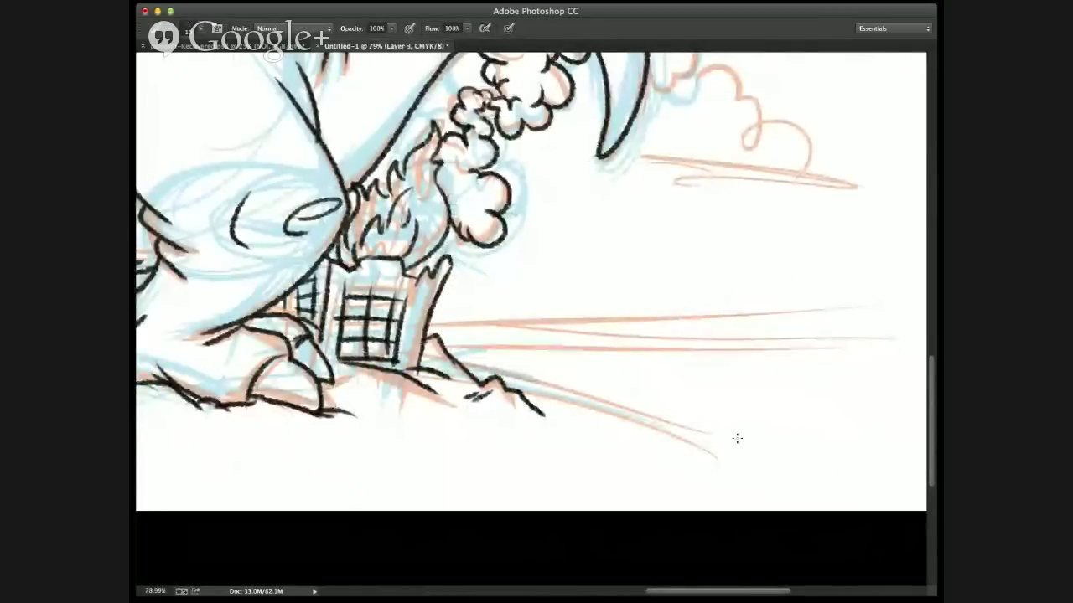
pyautogui.moveTo(759, 445); pyautogui.dragTo(555, 375)
pyautogui.keyDown('shift'); pyautogui.click(453, 352); pyautogui.keyUp('shift')
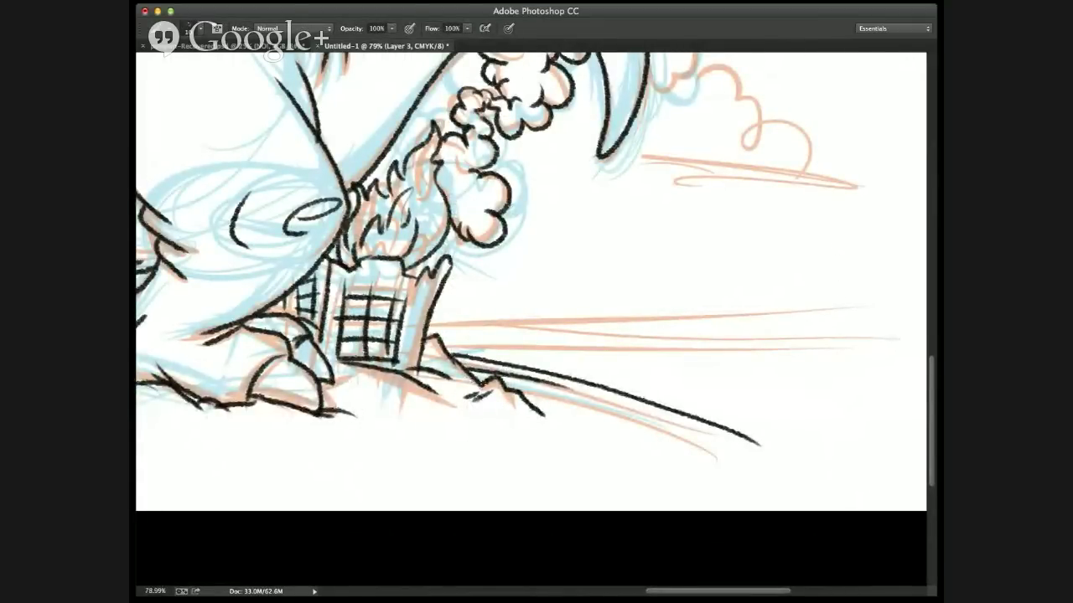
pyautogui.press('super+0')
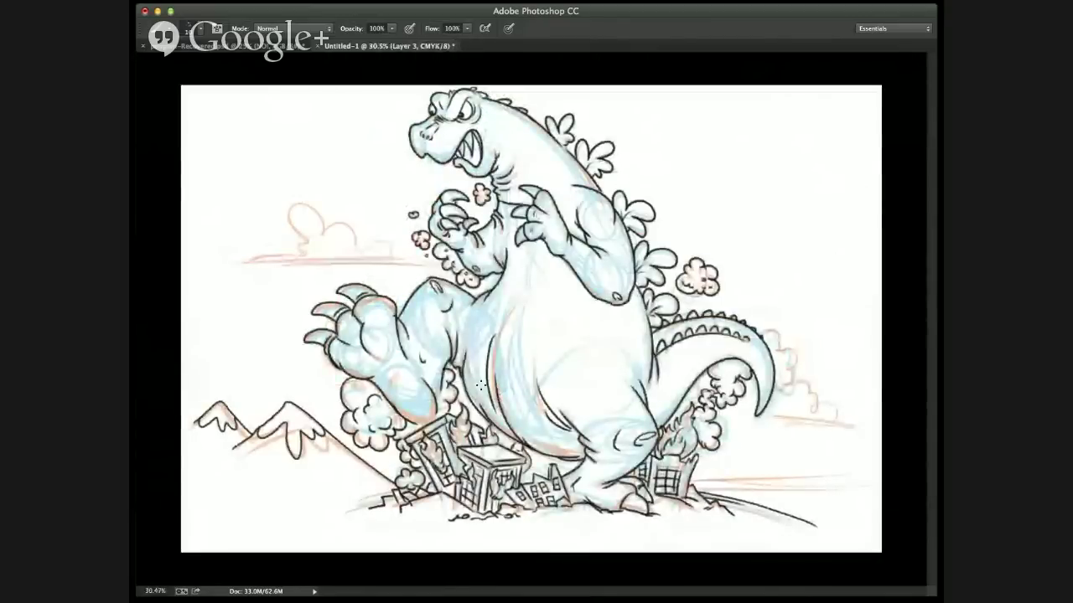
# - Ink a few short shading strokes on the large front toenail of the monster's standing foot
pyautogui.press('v')
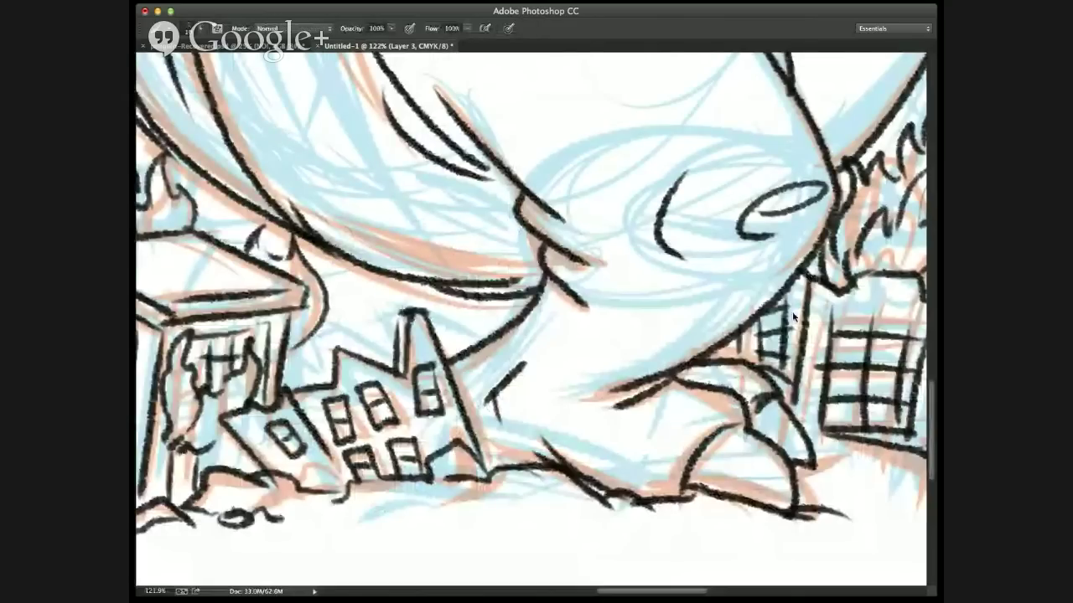
pyautogui.moveTo(708, 459); pyautogui.dragTo(736, 475)
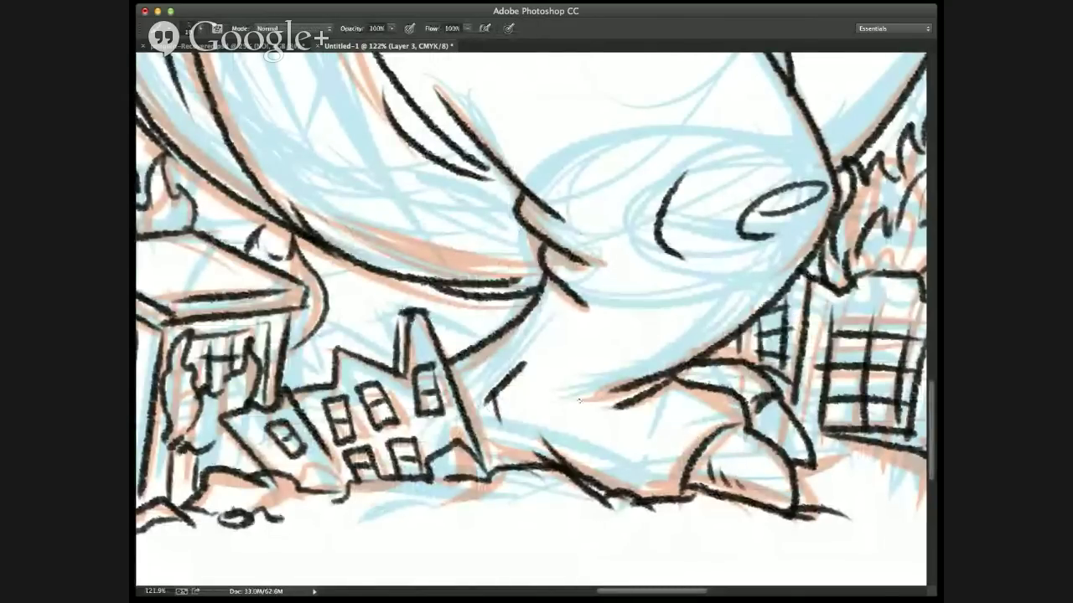
pyautogui.press('super+0')
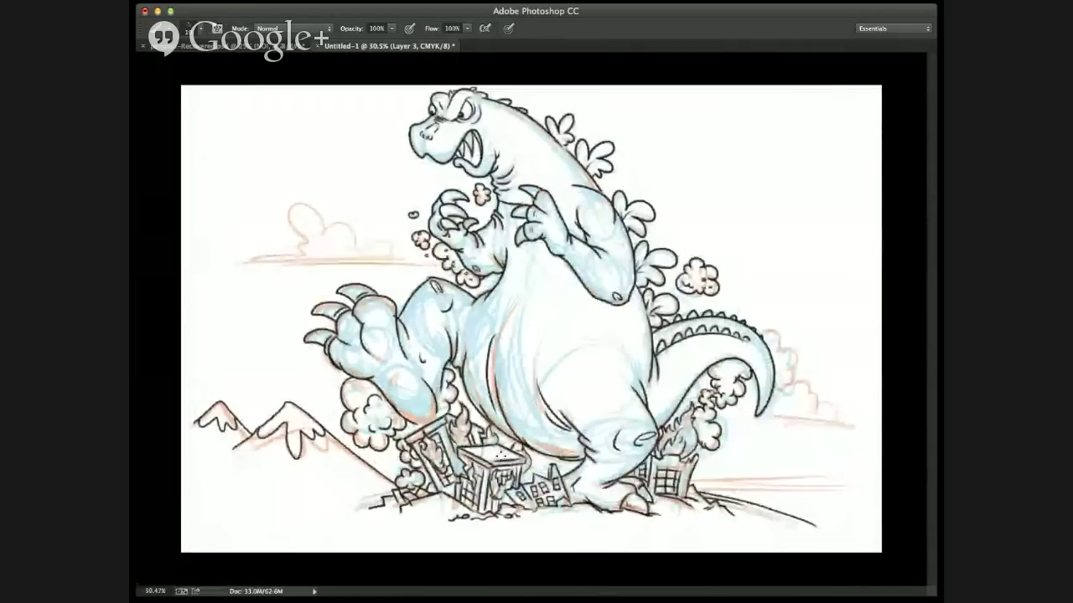
# - Ink a cluster of short wrinkle lines on the monster's upper back, just above the near shoulder
pyautogui.press('z')
pyautogui.moveTo(462, 107); pyautogui.dragTo(648, 261)
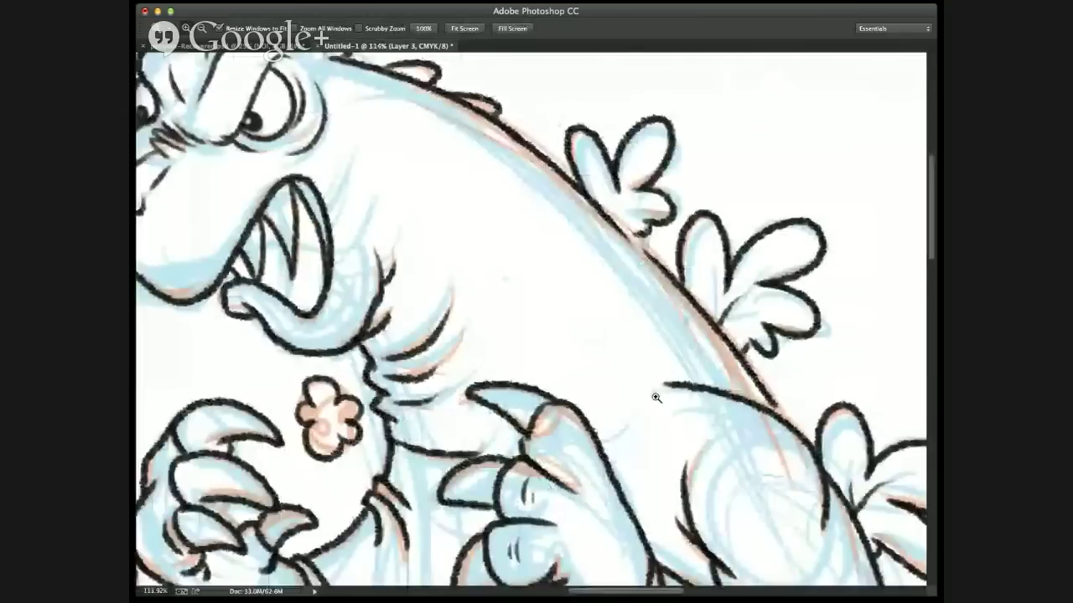
pyautogui.press('b')
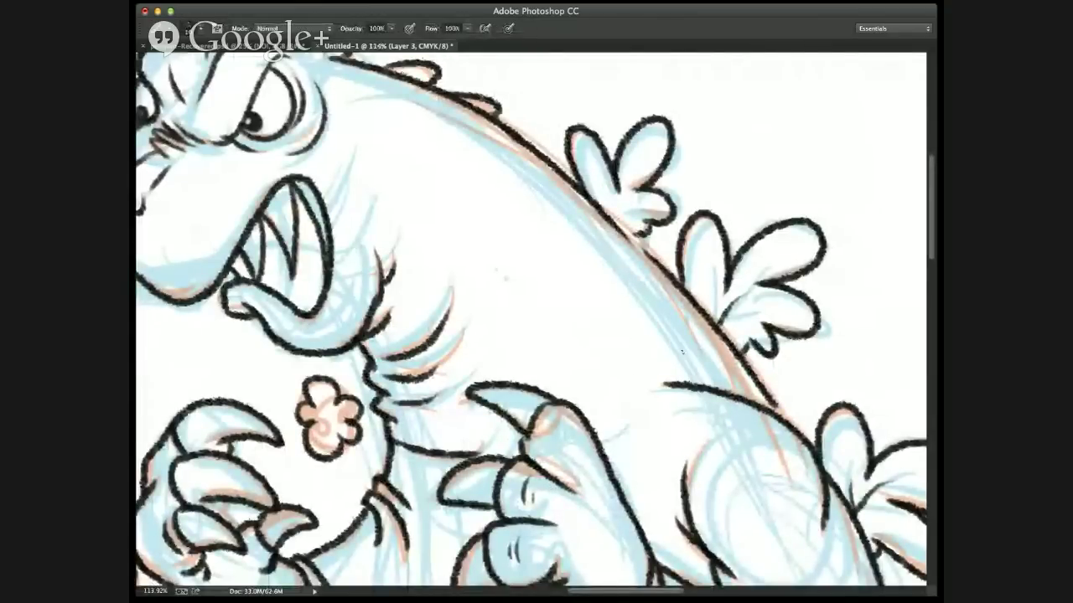
pyautogui.moveTo(680, 352); pyautogui.dragTo(634, 318)
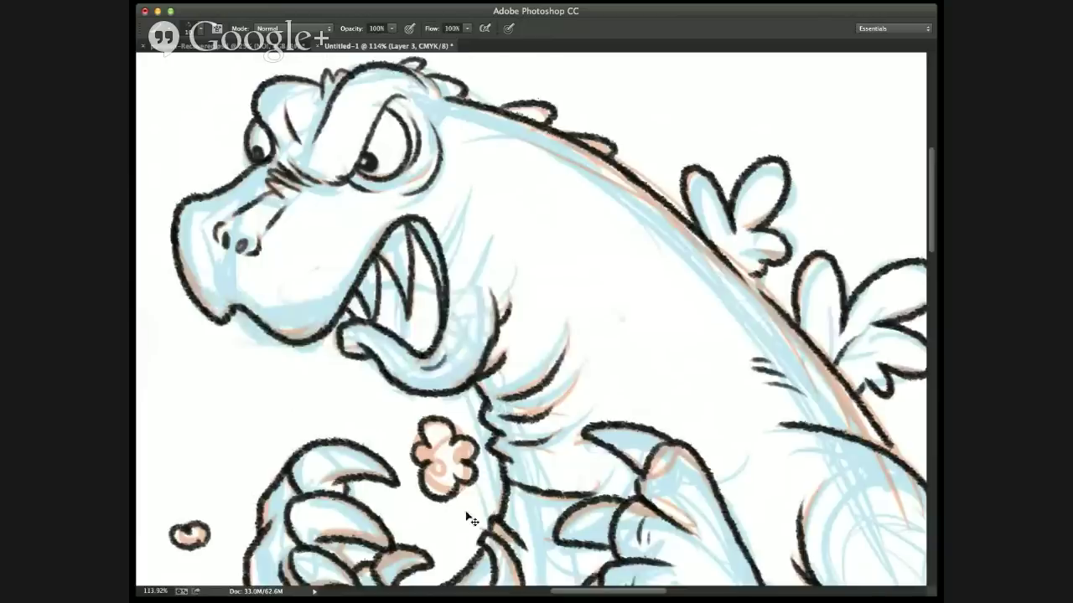
pyautogui.press('super+0')
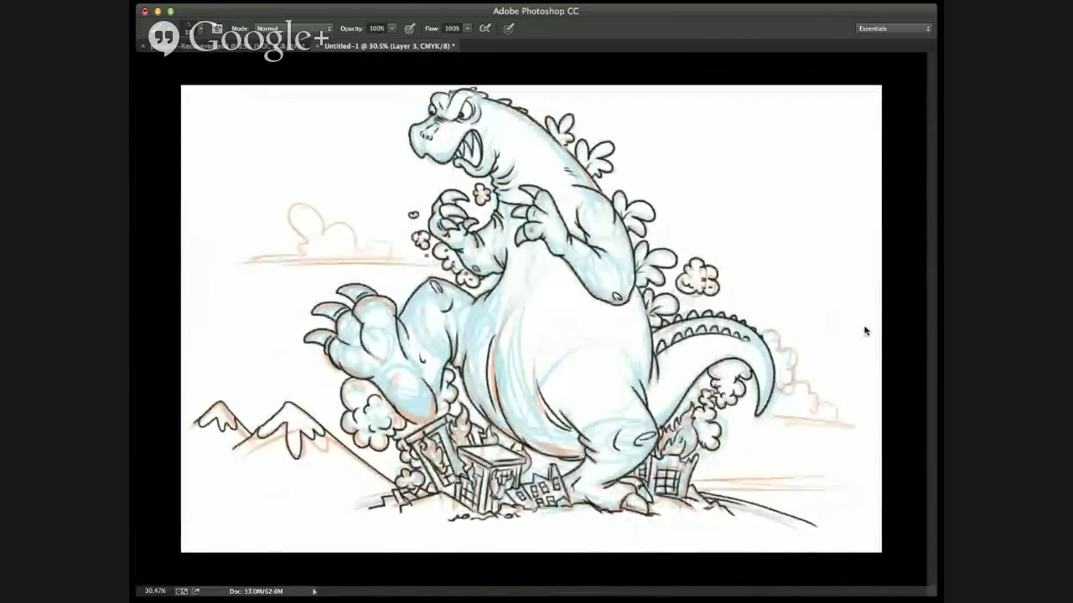
# - Ink short crease strokes on the heel pad of the monster's raised foot
pyautogui.press('l')
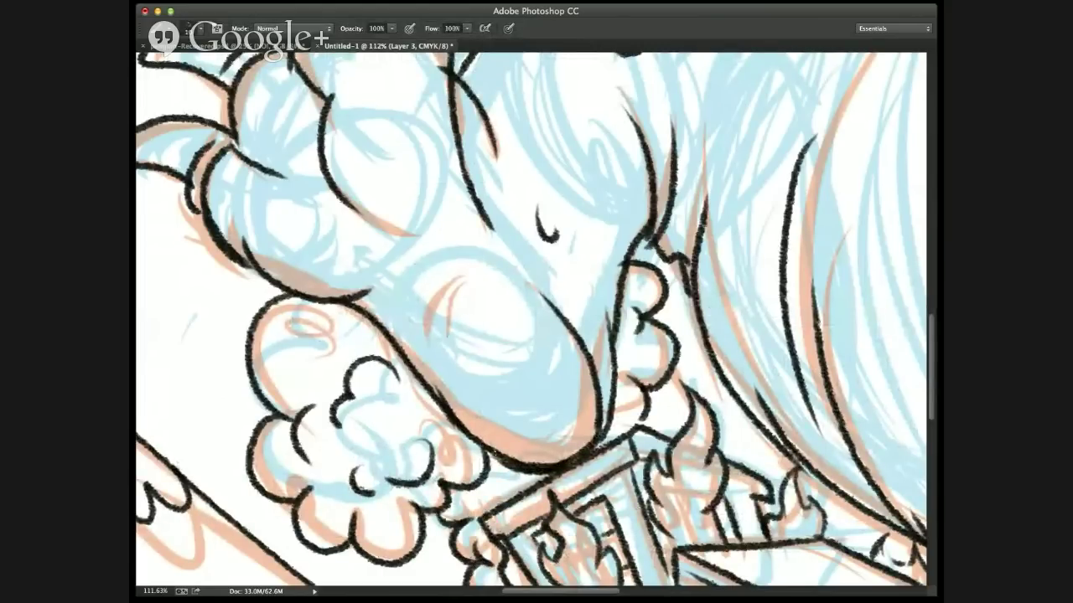
pyautogui.moveTo(442, 290); pyautogui.dragTo(465, 267)
pyautogui.moveTo(423, 314); pyautogui.dragTo(451, 280)
pyautogui.moveTo(436, 343); pyautogui.dragTo(461, 274)
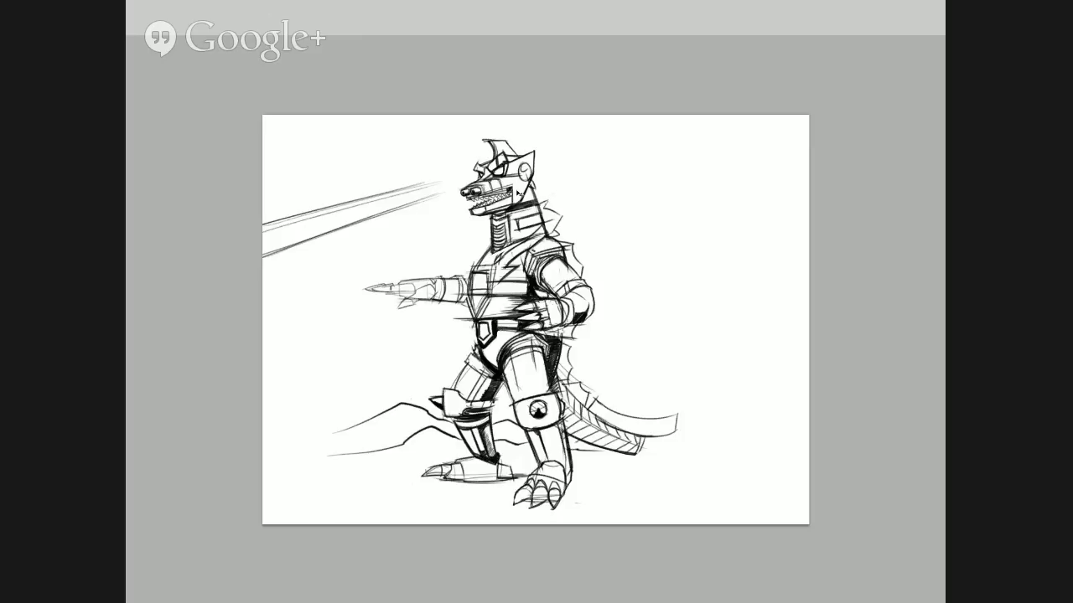
pyautogui.scroll(5, 517, 194)
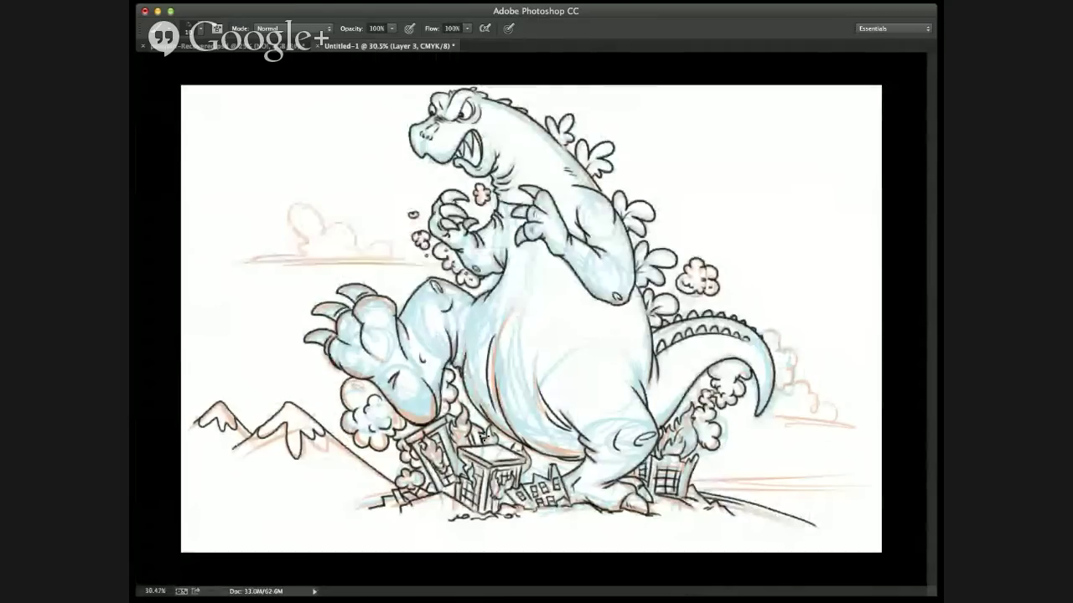
# - Ink the curved crease along the upper edge of the monster's belly and clean up its lower end with the Eraser
pyautogui.press('z')
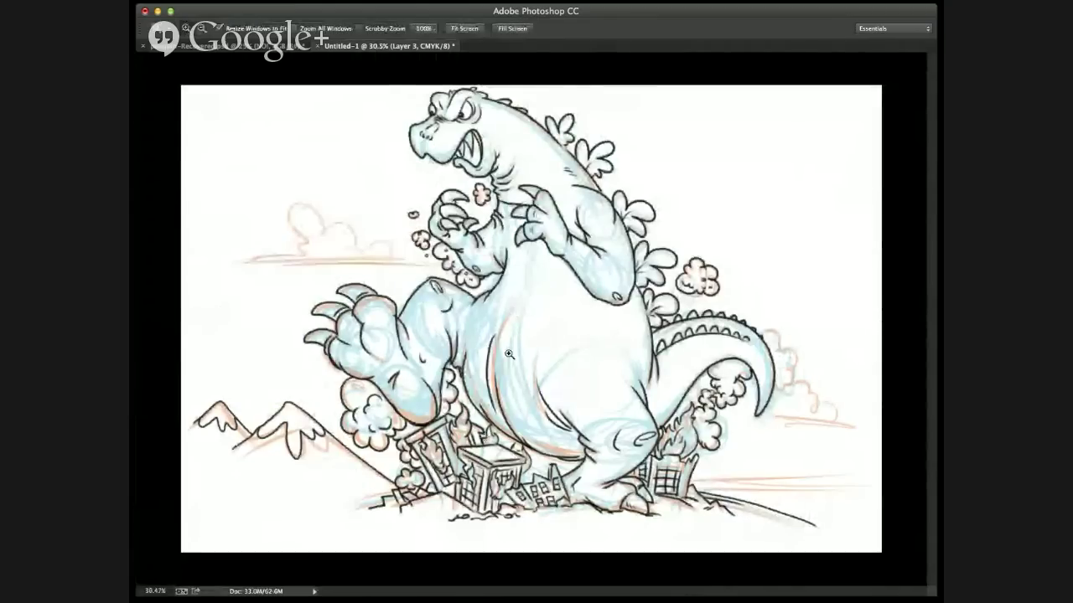
pyautogui.scroll(3, 540, 444)
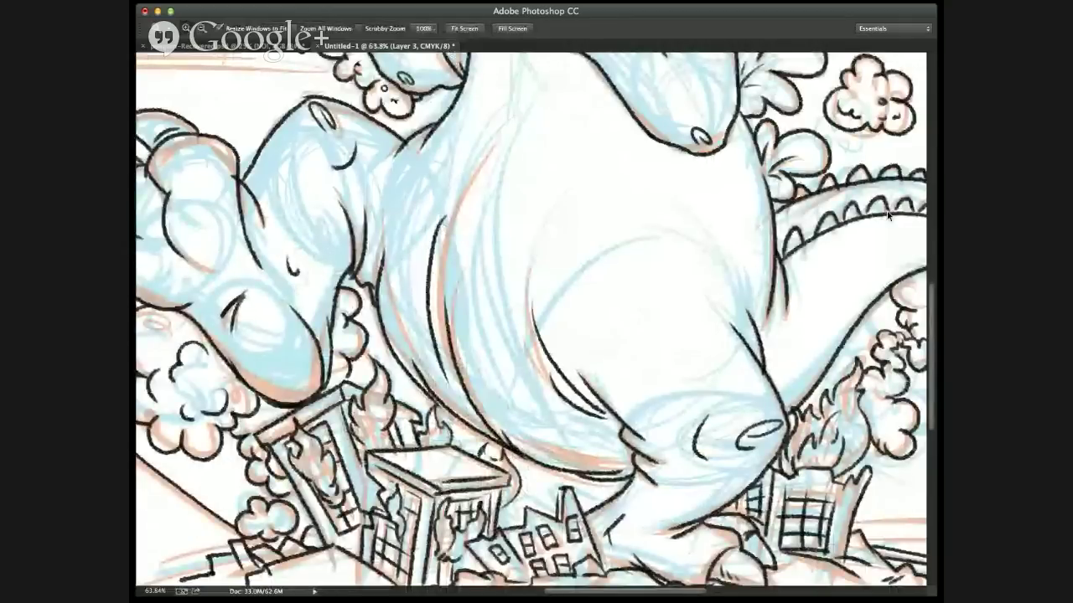
pyautogui.press('b')
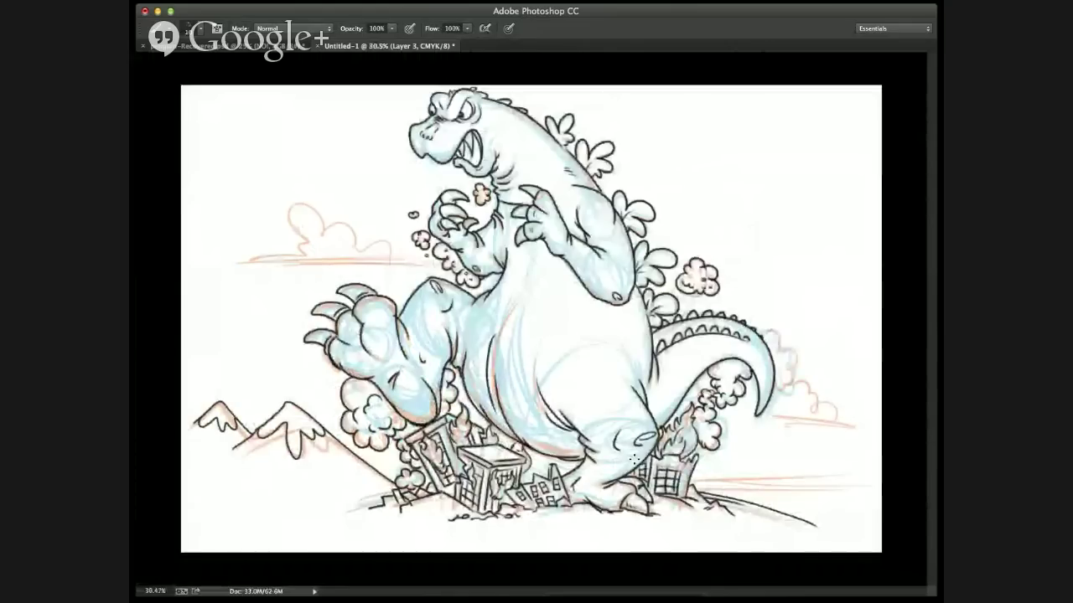
pyautogui.moveTo(515, 283); pyautogui.dragTo(493, 351)
pyautogui.moveTo(512, 300); pyautogui.dragTo(503, 320)
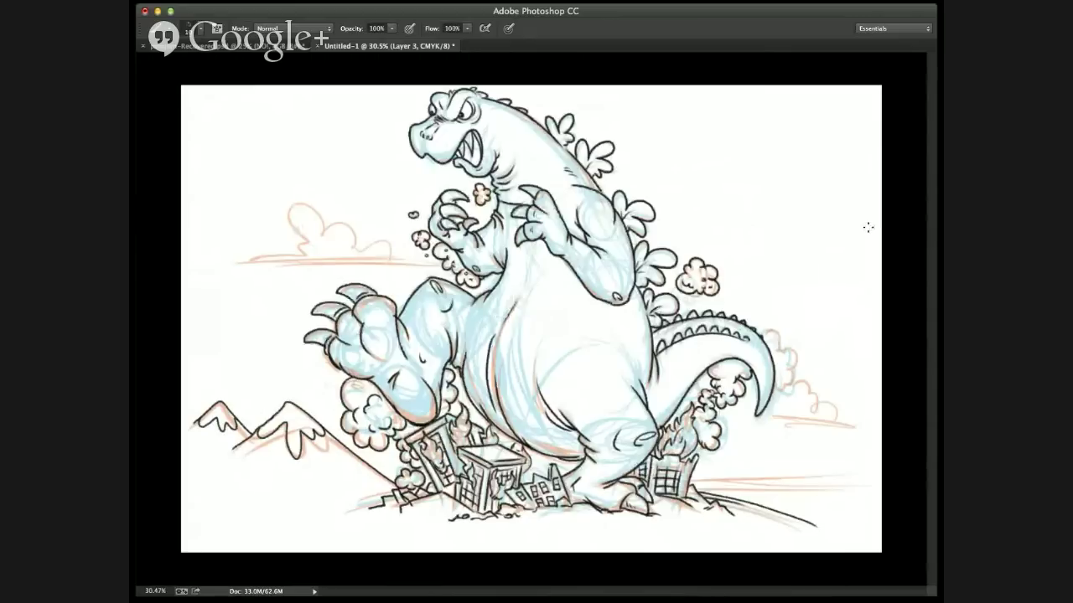
pyautogui.press('e')
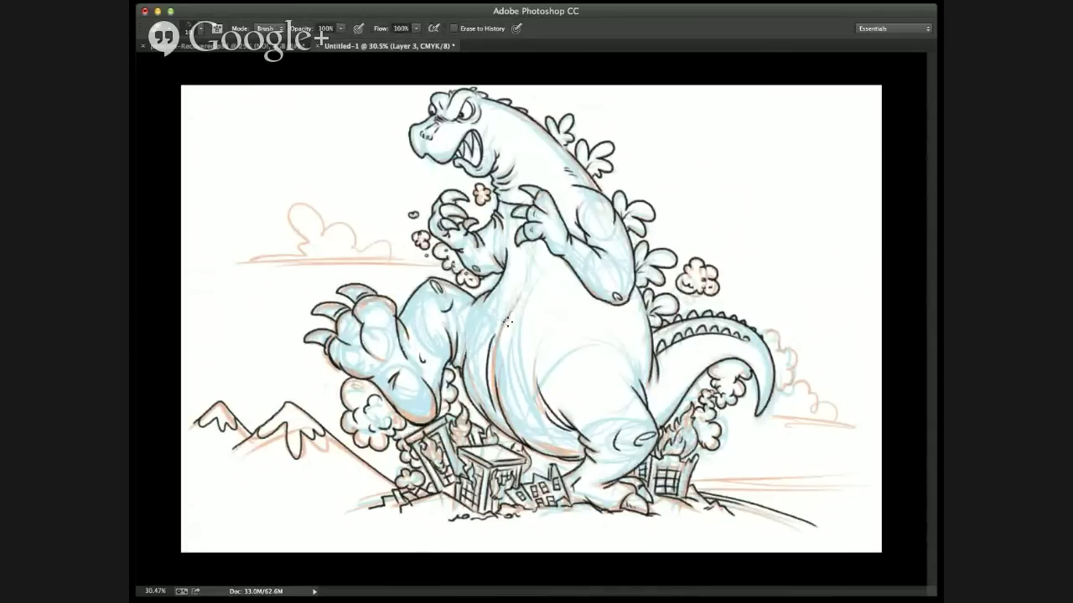
pyautogui.moveTo(508, 321); pyautogui.dragTo(503, 321)
# - Ink two short fold lines on the monster's chest just below the near hand
pyautogui.press('z')
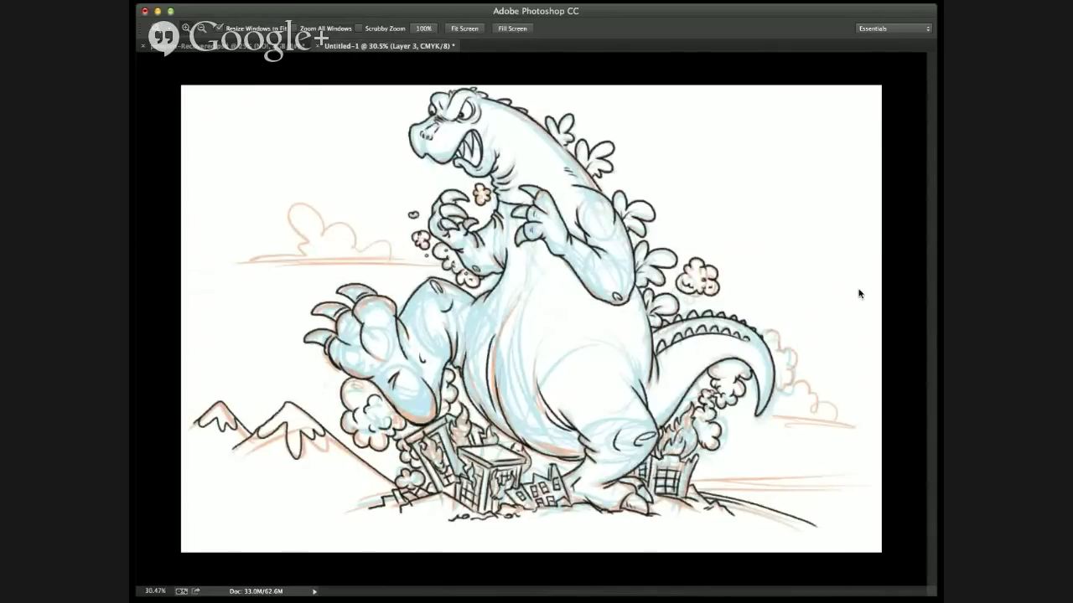
pyautogui.moveTo(242, 153); pyautogui.dragTo(672, 405)
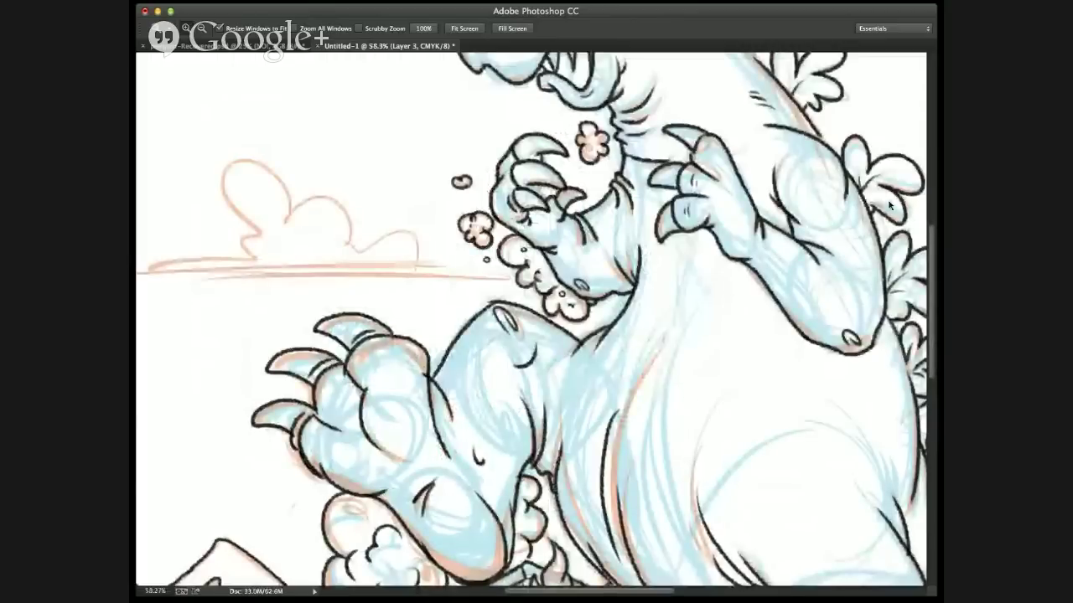
pyautogui.press('b')
pyautogui.hscroll(3, 539, 319)
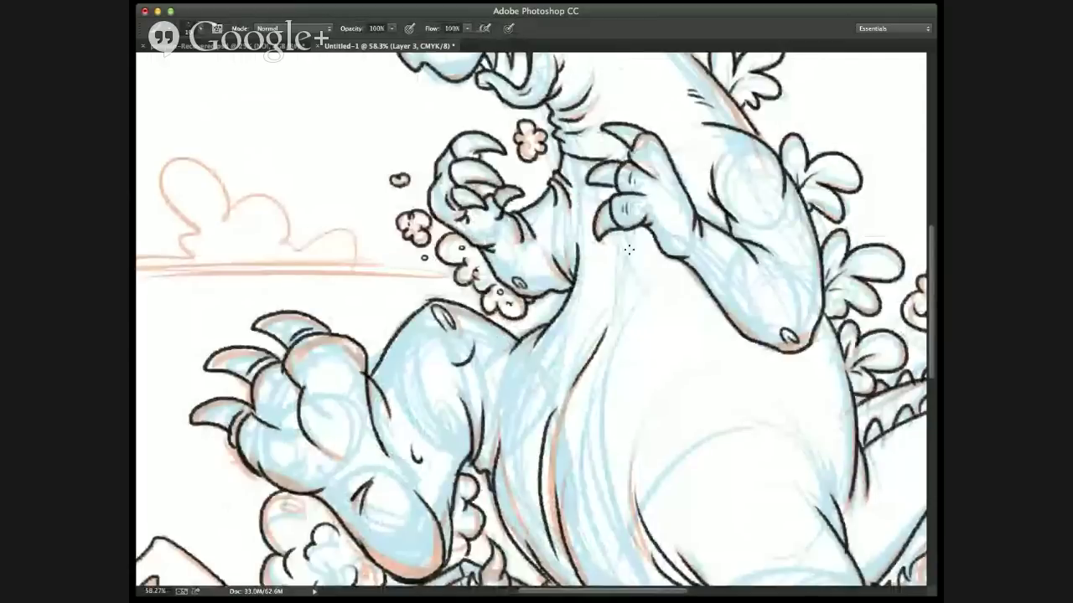
pyautogui.moveTo(627, 236); pyautogui.dragTo(622, 277)
pyautogui.press('super+0')
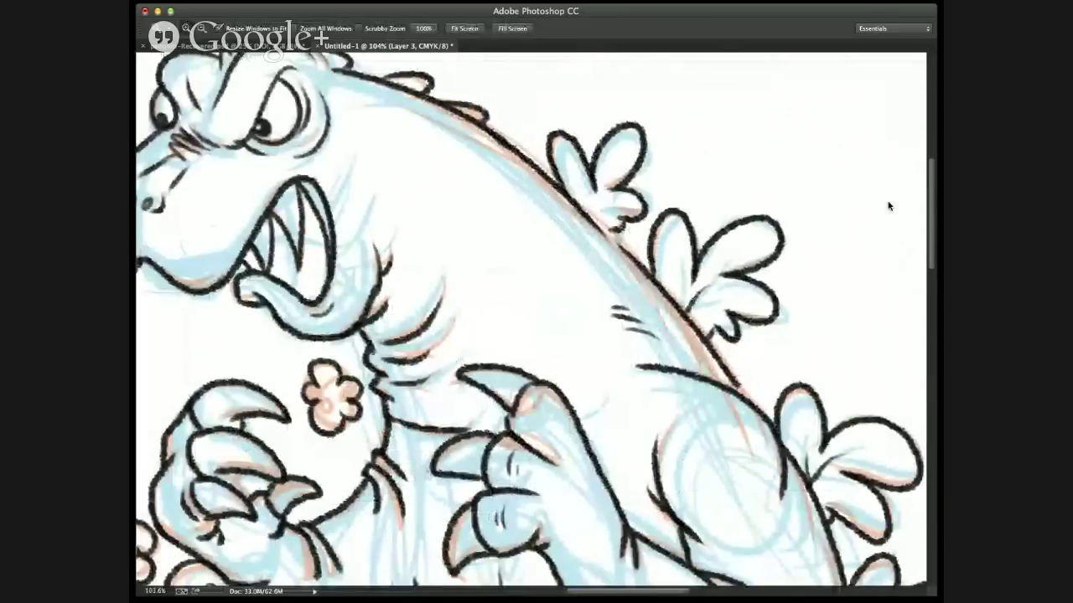
# - Ink a small crosshatched skin mark on the side of the monster's neck
pyautogui.press('b')
pyautogui.moveTo(501, 218); pyautogui.dragTo(500, 229)
pyautogui.moveTo(518, 189); pyautogui.dragTo(519, 240)
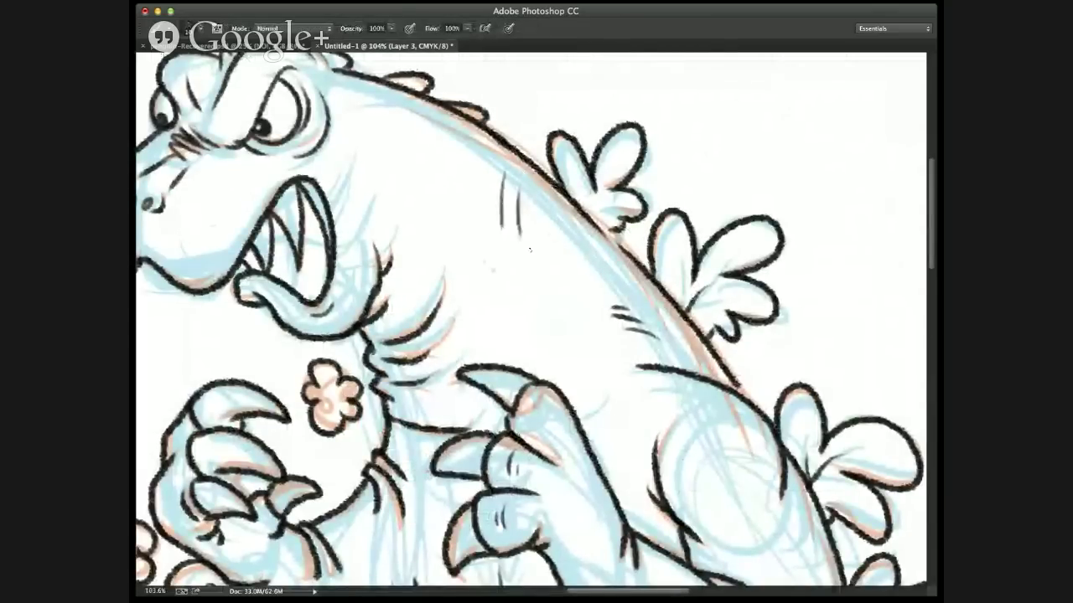
pyautogui.moveTo(488, 179)
pyautogui.mouseDown()
pyautogui.moveTo(528, 203)
pyautogui.moveTo(535, 221)
pyautogui.mouseUp()
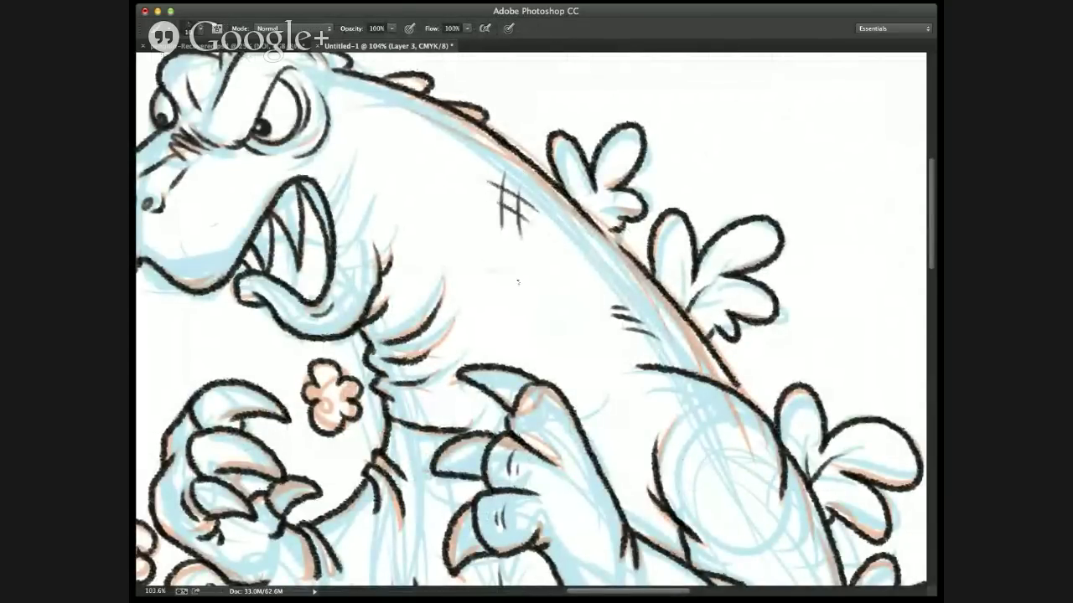
# - Ink matching crosshatched skin marks on the monster's flank, tail base, raised thigh, near arm and lower standing leg
pyautogui.moveTo(704, 457); pyautogui.dragTo(599, 400)
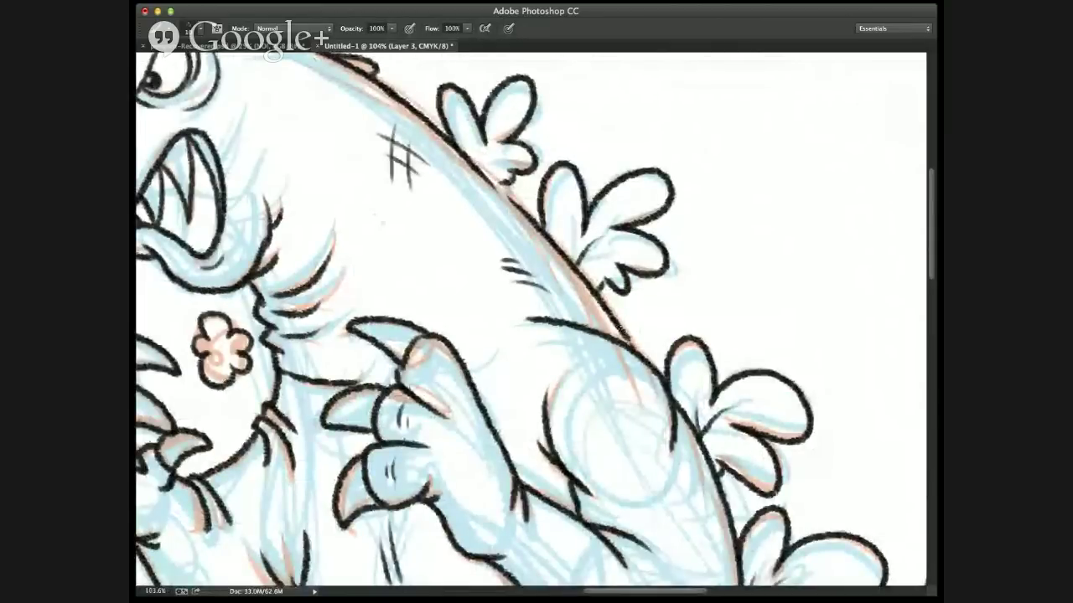
pyautogui.scroll(-5, 608, 496)
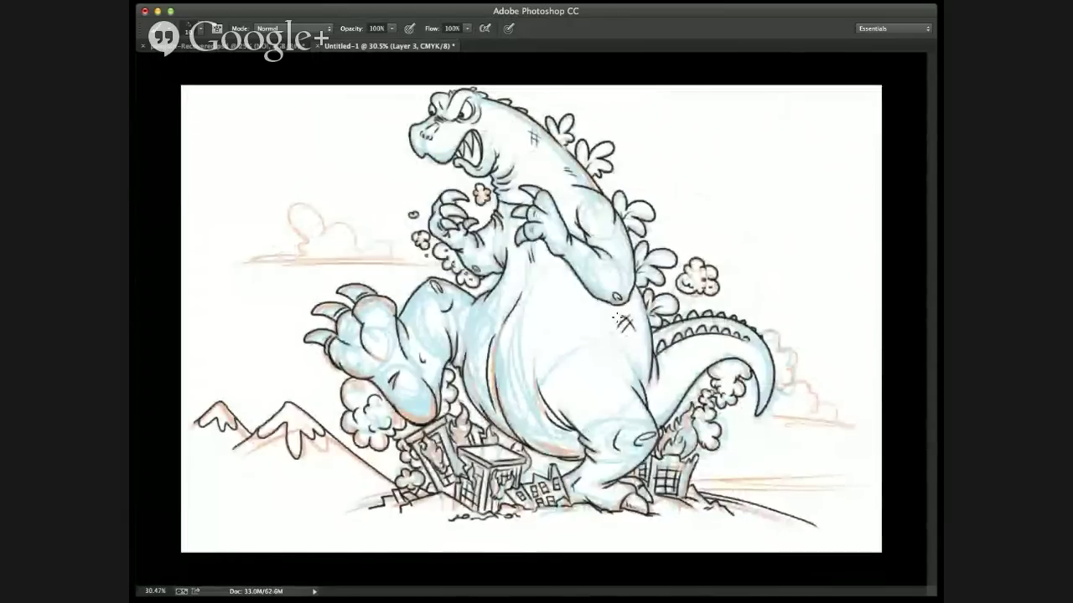
pyautogui.moveTo(620, 329); pyautogui.dragTo(630, 320)
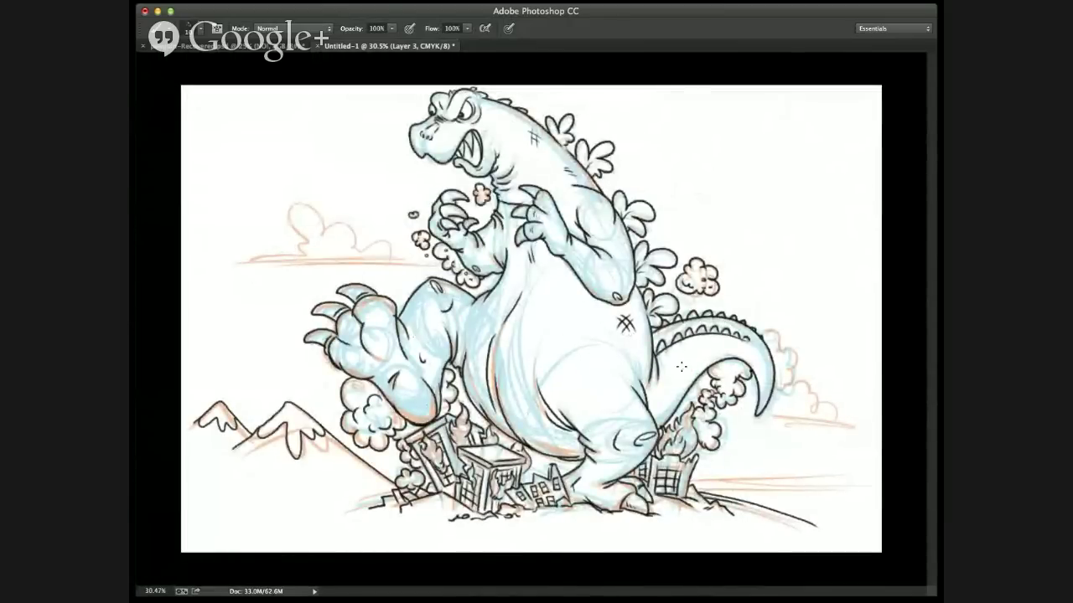
pyautogui.moveTo(676, 370)
pyautogui.mouseDown()
pyautogui.moveTo(684, 361)
pyautogui.moveTo(675, 374)
pyautogui.mouseUp()
pyautogui.moveTo(425, 308); pyautogui.dragTo(423, 312)
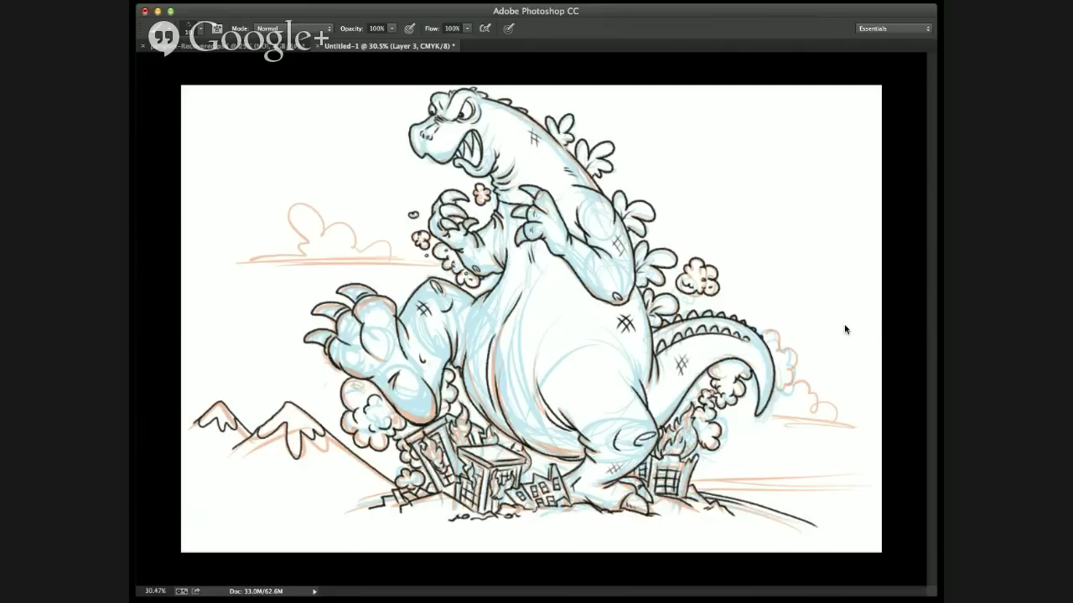
# - Ink extra skin fold lines where the monster's far arm meets the chest
pyautogui.press('z')
pyautogui.moveTo(383, 146); pyautogui.dragTo(616, 324)
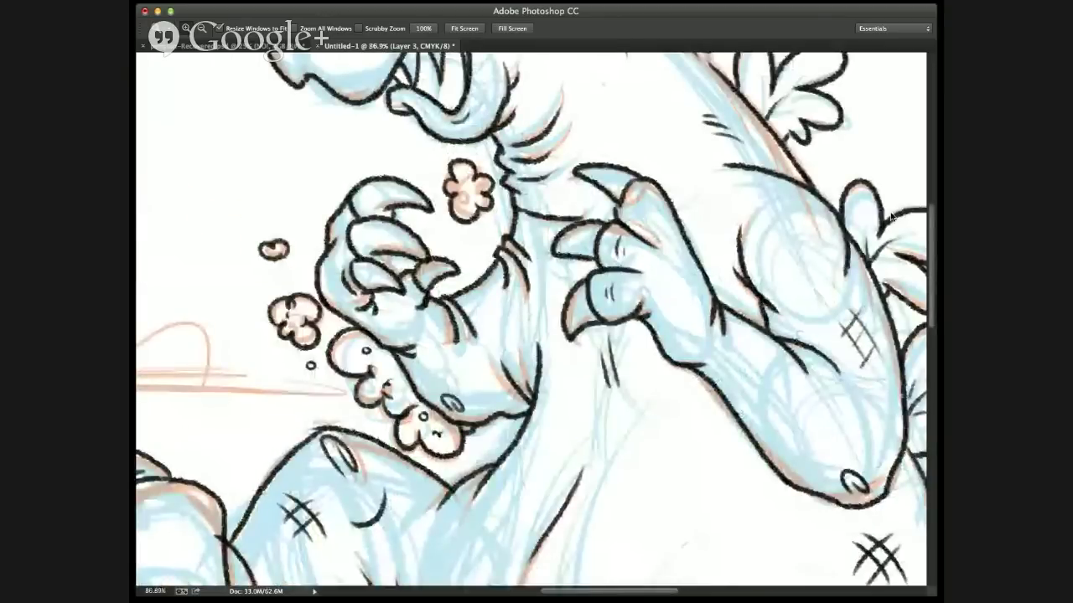
pyautogui.press('b')
pyautogui.moveTo(500, 357); pyautogui.dragTo(532, 412)
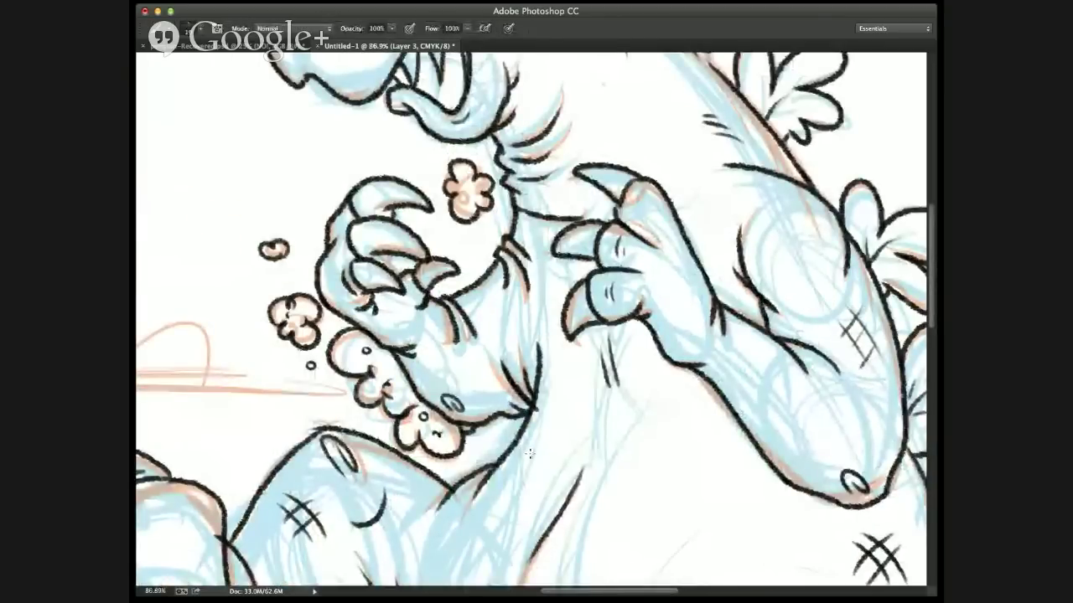
# - Hide the blue and orange sketch under the black line art and view the whole drawing
pyautogui.press('super+minus')
pyautogui.press('super+minus')
pyautogui.press('super+minus')
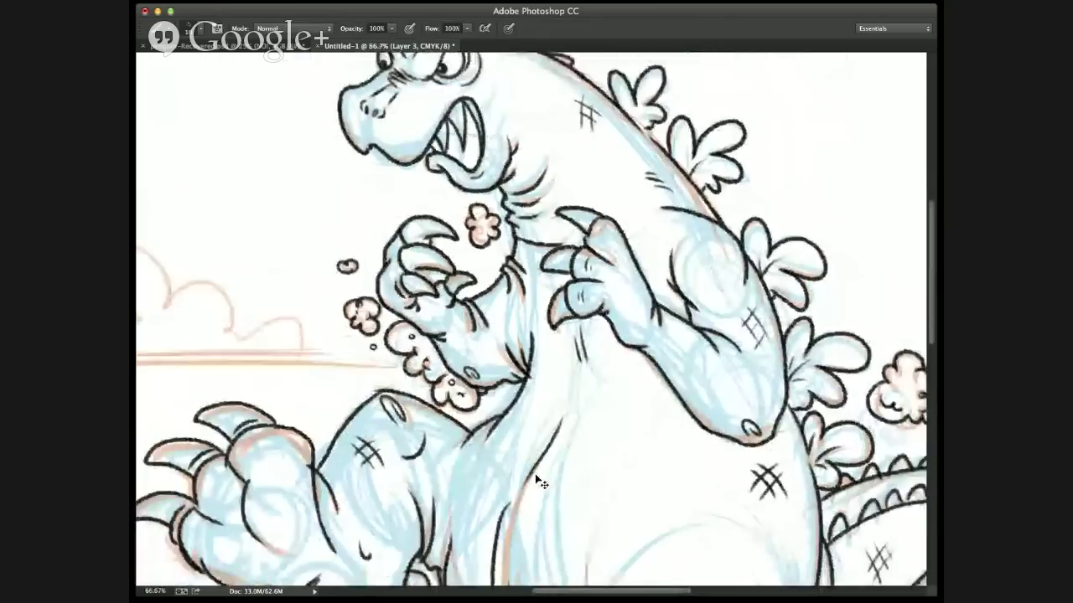
pyautogui.press('super+comma')
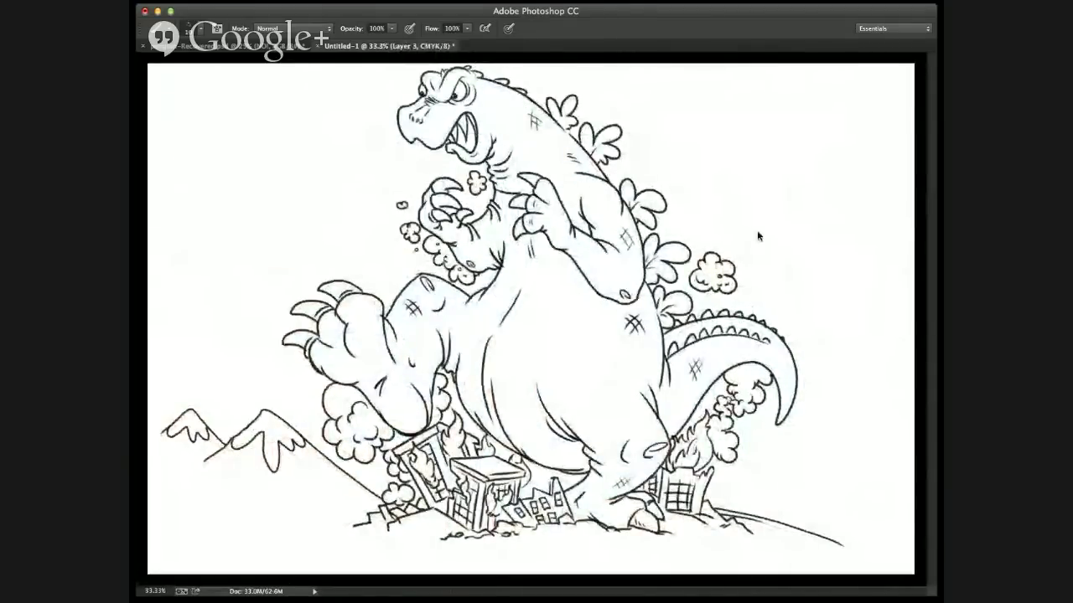
pyautogui.press('super+minus')
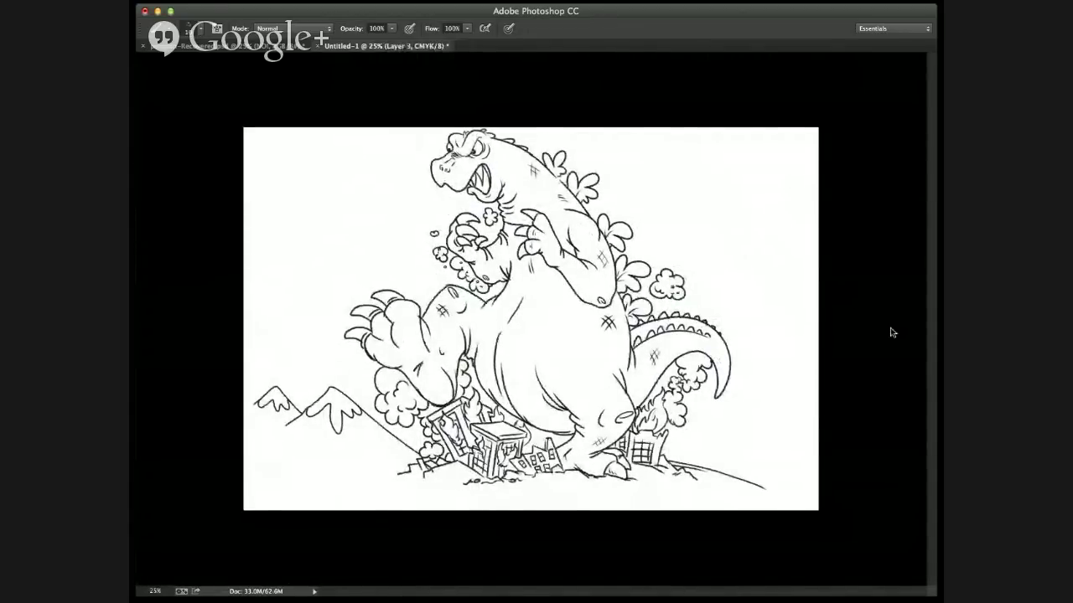
pyautogui.press('z')
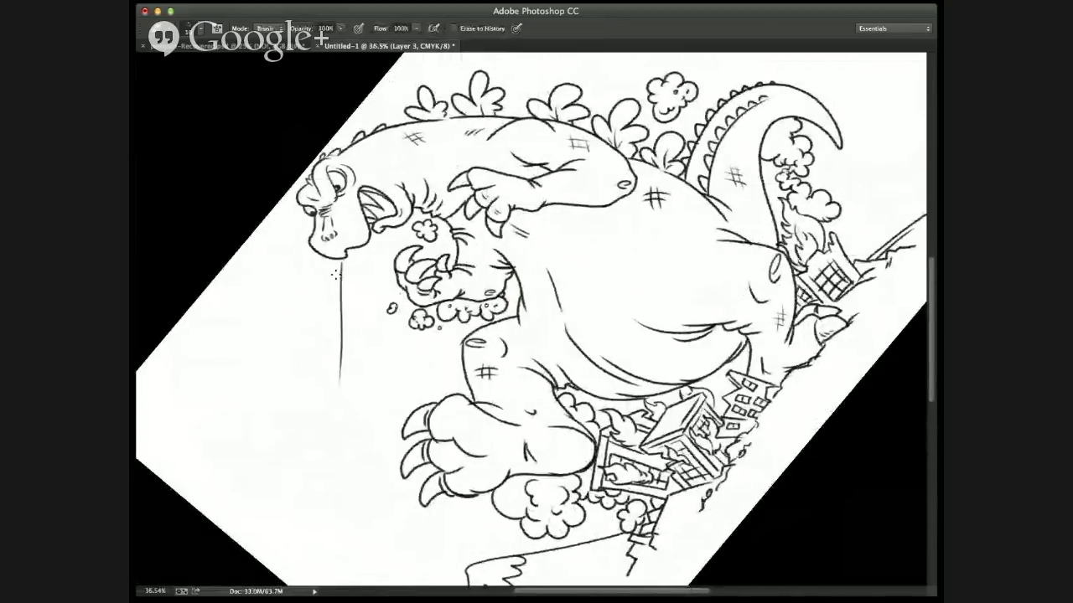
pyautogui.press('l')
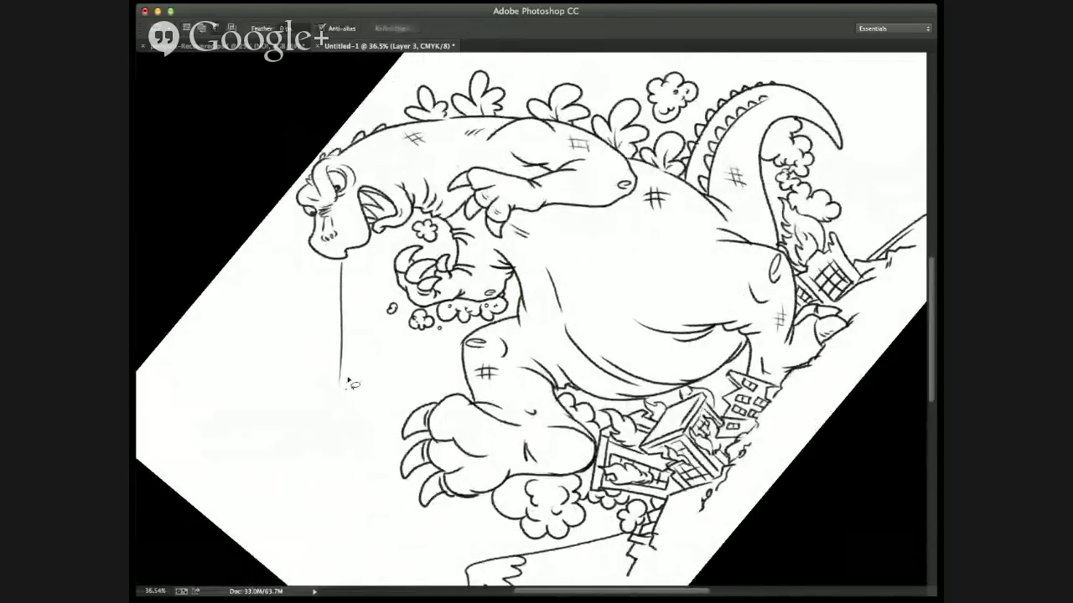
pyautogui.moveTo(352, 384)
pyautogui.mouseDown()
pyautogui.moveTo(352, 267)
pyautogui.moveTo(340, 267)
pyautogui.moveTo(327, 400)
pyautogui.mouseUp()
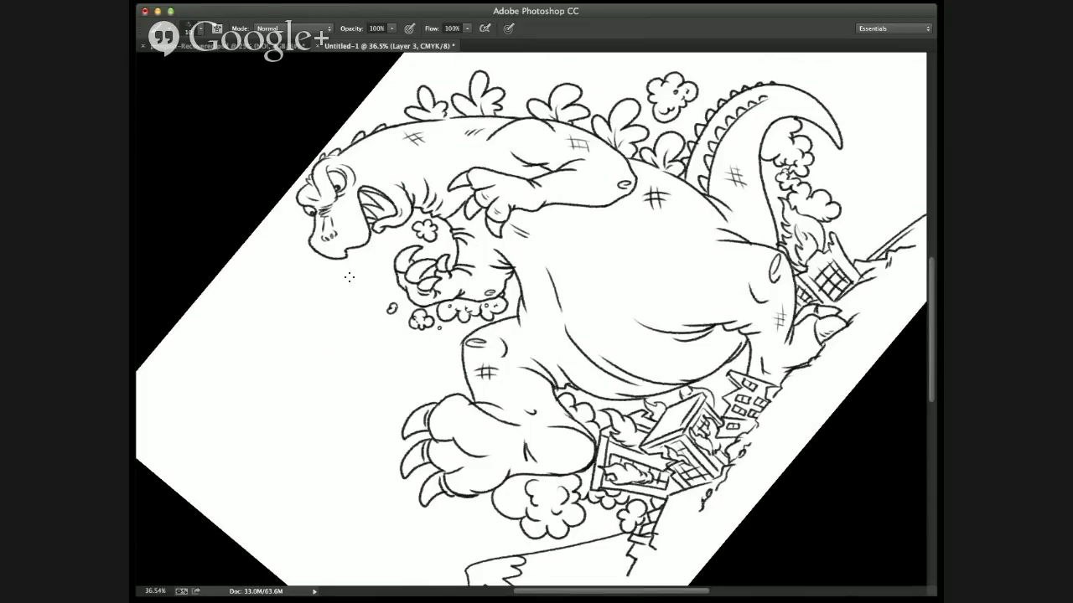
# - Ink two long straight edges of a breath beam from the monster's snout and lower jaw down toward the mountains
pyautogui.press('r')
pyautogui.moveTo(350, 277)
pyautogui.mouseDown()
pyautogui.moveTo(352, 285)
pyautogui.moveTo(347, 277)
pyautogui.mouseUp()
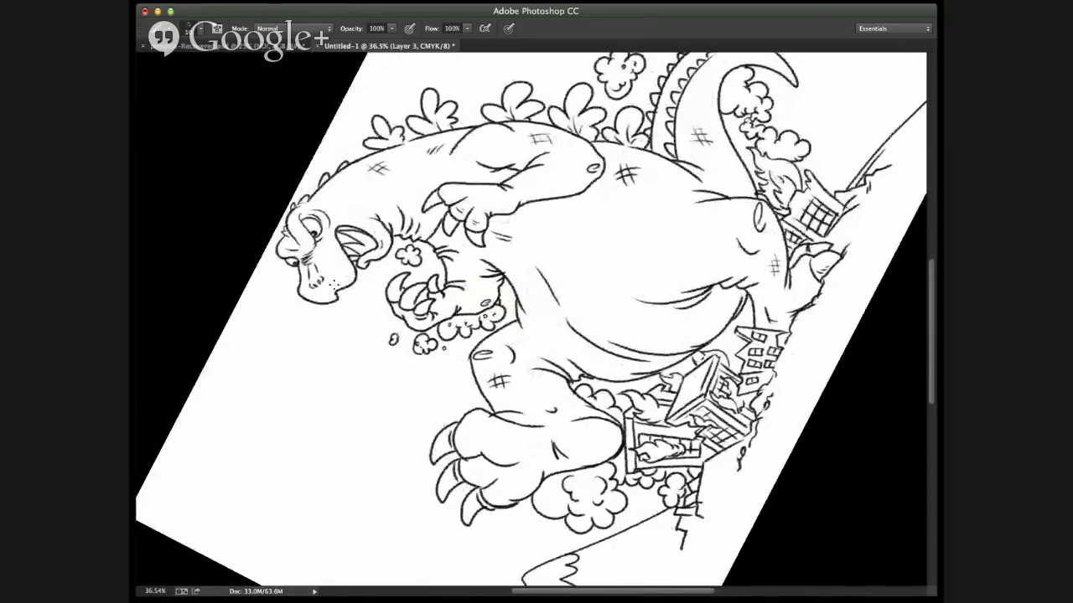
pyautogui.moveTo(329, 307); pyautogui.dragTo(355, 537)
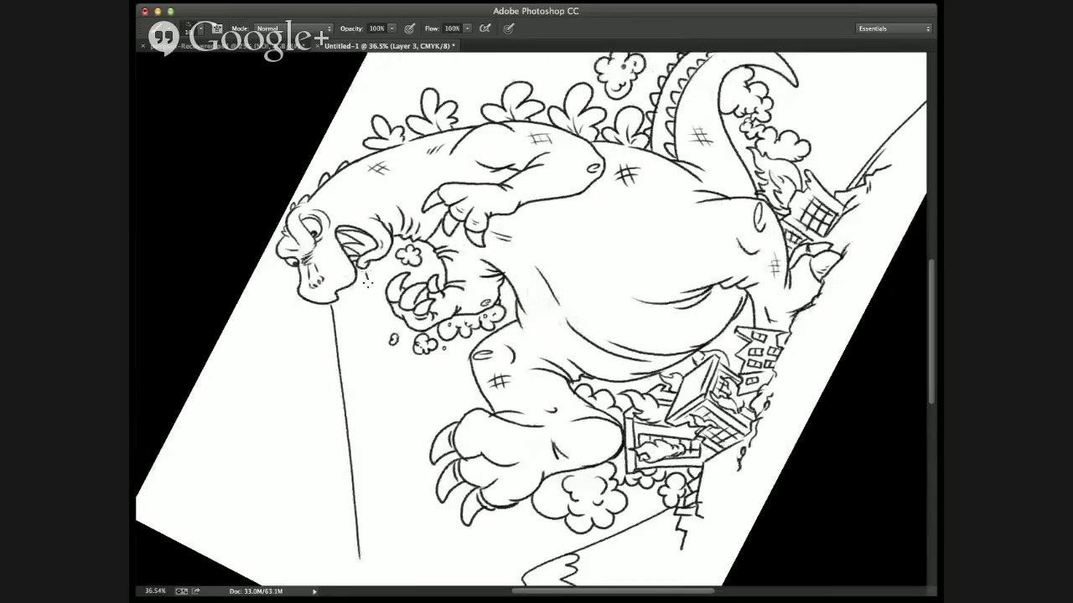
pyautogui.moveTo(366, 275); pyautogui.dragTo(418, 535)
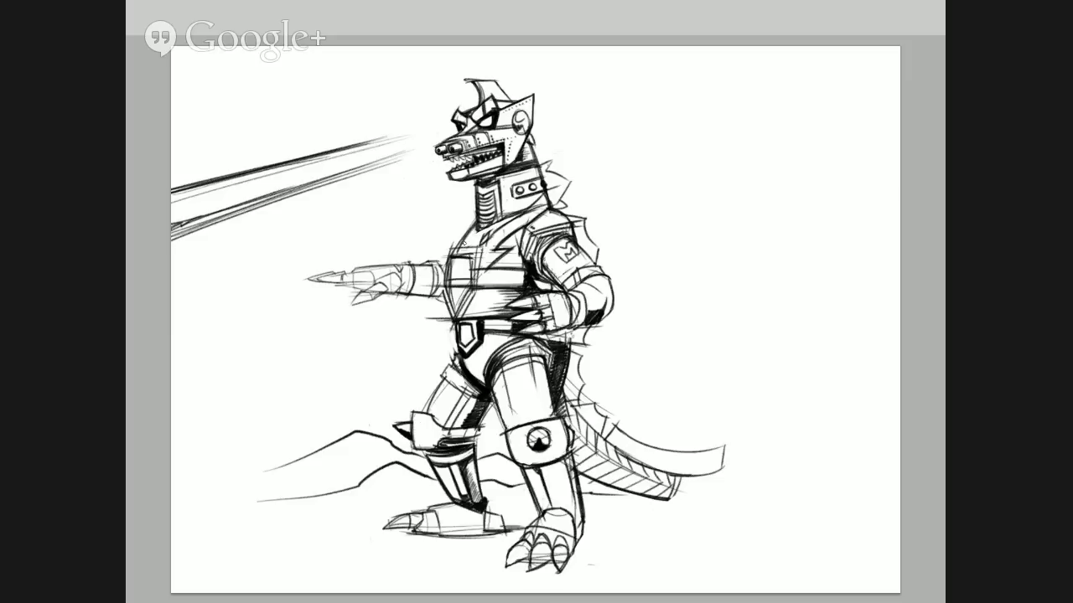
# - In the robot monster sketch, darken the chest panel edge and ink the fingers and thumb of the outstretched hand
pyautogui.moveTo(463, 243)
pyautogui.mouseDown()
pyautogui.moveTo(444, 247)
pyautogui.moveTo(490, 246)
pyautogui.moveTo(450, 248)
pyautogui.moveTo(444, 285)
pyautogui.moveTo(479, 285)
pyautogui.mouseUp()
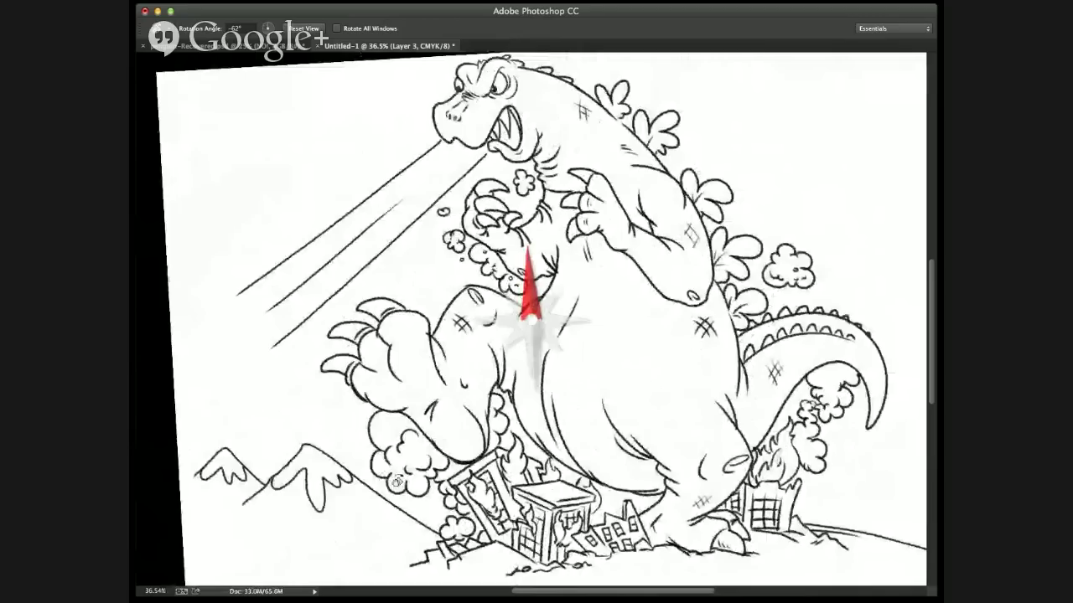
pyautogui.moveTo(396, 479); pyautogui.dragTo(407, 469)
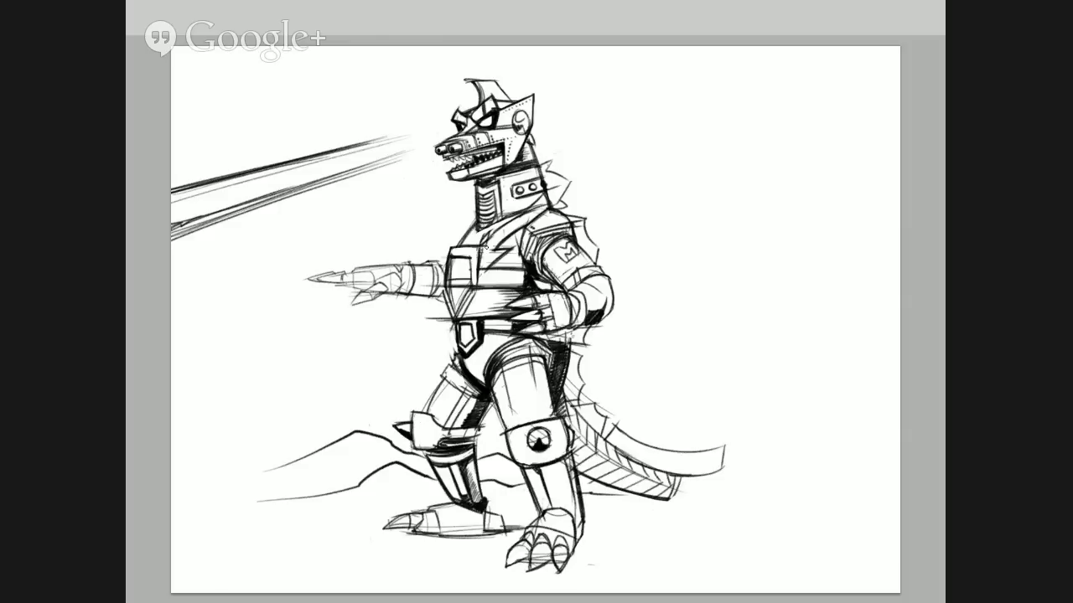
pyautogui.moveTo(369, 270)
pyautogui.mouseDown()
pyautogui.moveTo(373, 289)
pyautogui.moveTo(374, 270)
pyautogui.moveTo(371, 289)
pyautogui.moveTo(353, 288)
pyautogui.mouseUp()
pyautogui.hotkey('ctrl', 'Tab')
pyautogui.press('f')
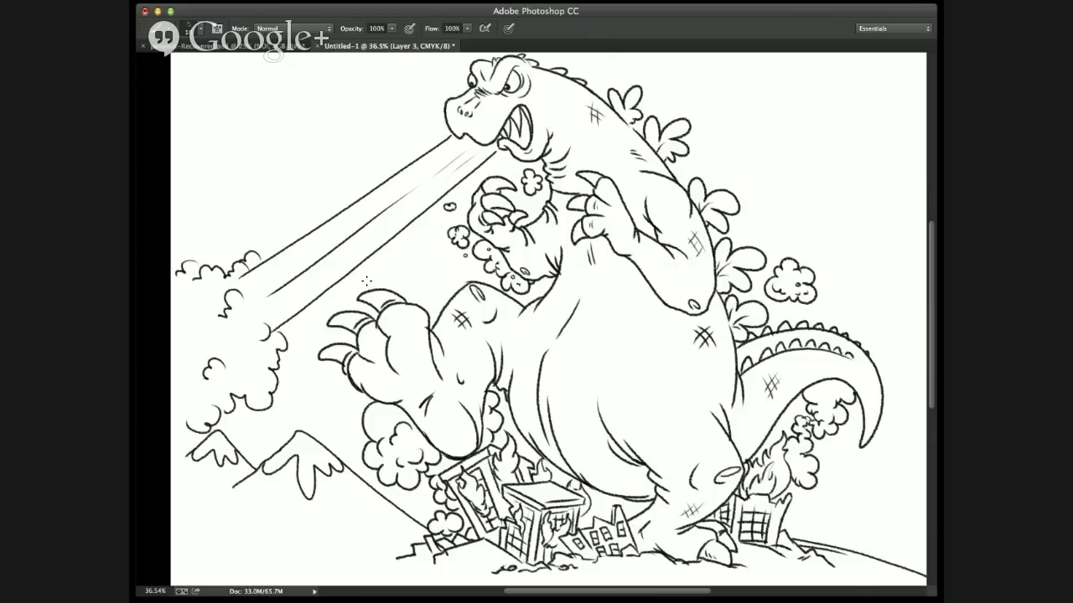
pyautogui.moveTo(384, 268)
pyautogui.mouseDown()
pyautogui.moveTo(401, 276)
pyautogui.moveTo(402, 295)
pyautogui.mouseUp()
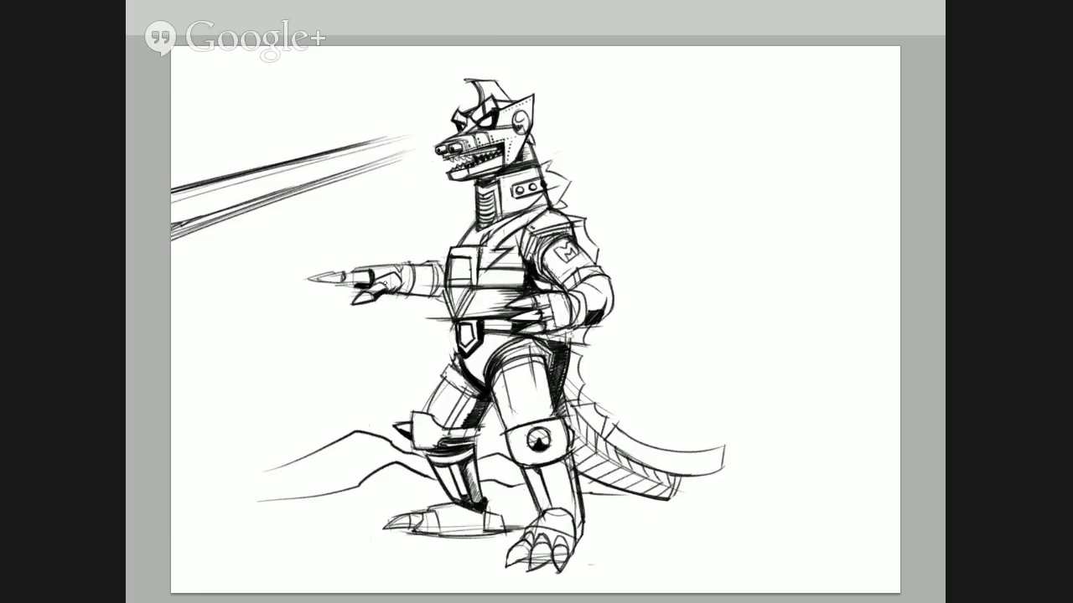
# - Darken the robot's chest strap, belt and the back edge of its head
pyautogui.moveTo(485, 250)
pyautogui.mouseDown()
pyautogui.moveTo(495, 267)
pyautogui.moveTo(533, 218)
pyautogui.moveTo(505, 210)
pyautogui.moveTo(554, 196)
pyautogui.mouseUp()
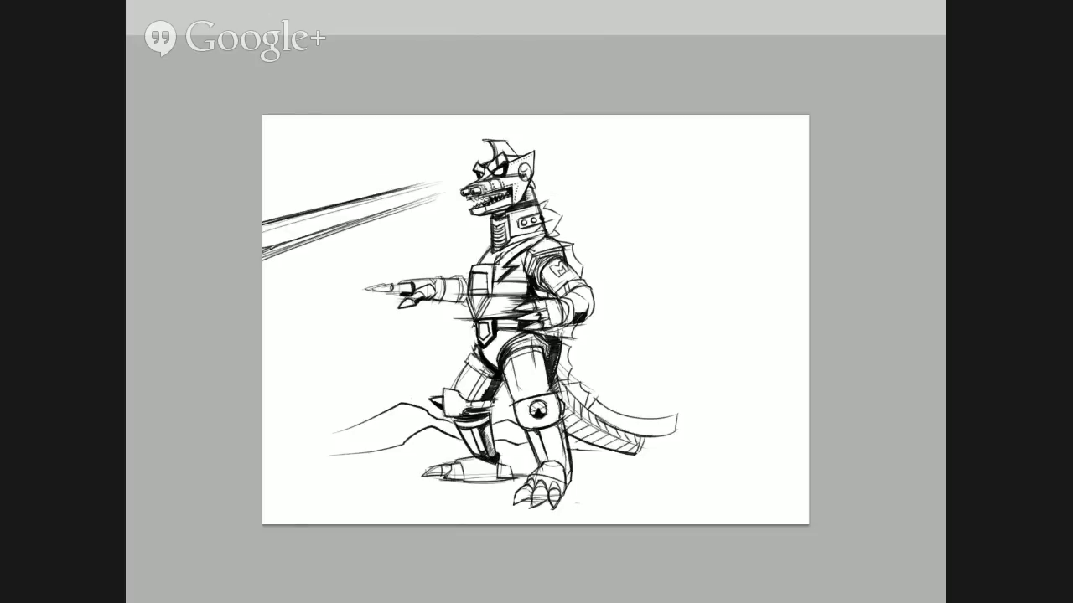
pyautogui.moveTo(473, 322)
pyautogui.mouseDown()
pyautogui.moveTo(481, 342)
pyautogui.moveTo(513, 332)
pyautogui.mouseUp()
pyautogui.moveTo(513, 322); pyautogui.dragTo(525, 327)
pyautogui.moveTo(536, 187); pyautogui.dragTo(531, 200)
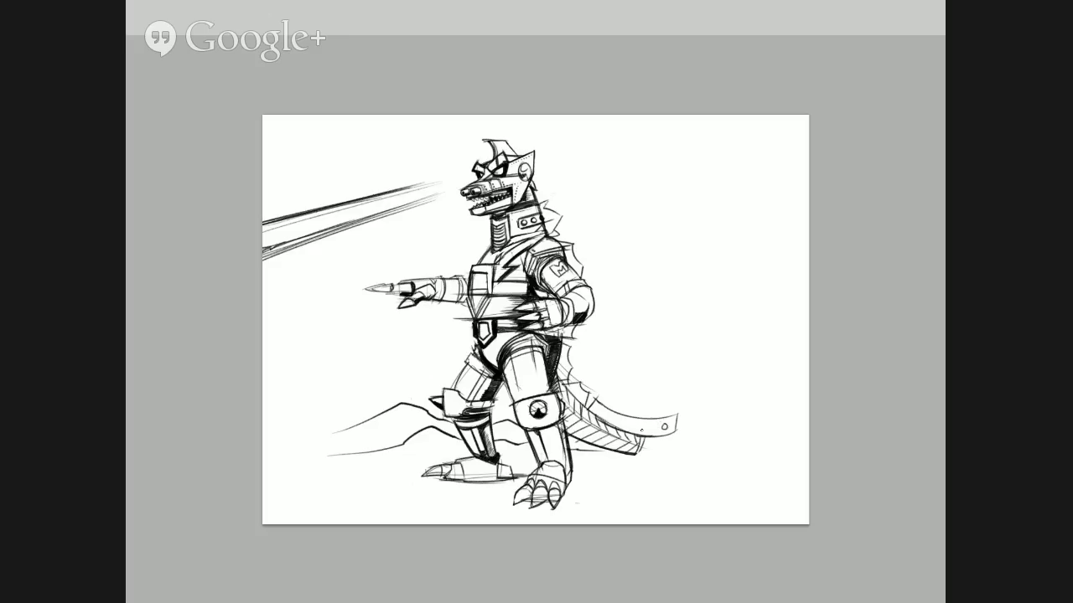
# - Draw a row of small rivets along the robot's tail and ink details on its near hand and knee plate
pyautogui.moveTo(642, 430); pyautogui.dragTo(621, 417)
pyautogui.moveTo(537, 299)
pyautogui.mouseDown()
pyautogui.moveTo(549, 329)
pyautogui.moveTo(569, 324)
pyautogui.mouseUp()
pyautogui.moveTo(520, 405)
pyautogui.mouseDown()
pyautogui.moveTo(515, 424)
pyautogui.moveTo(556, 423)
pyautogui.mouseUp()
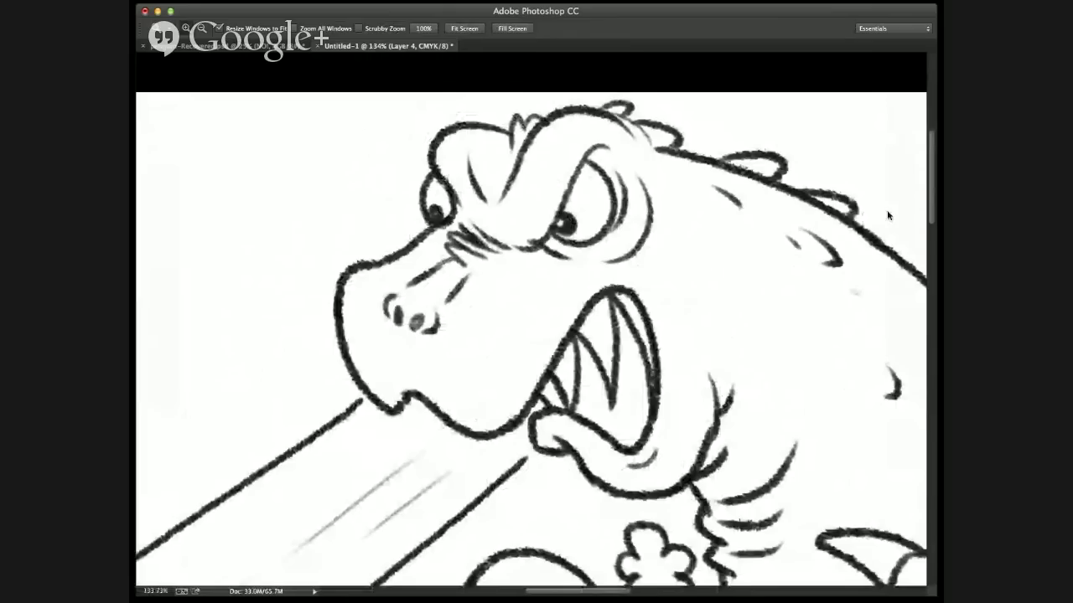
# - Add soft shading around the cartoon monster's near eye and draw a ground line extending beyond the robot's tail
pyautogui.press('b')
pyautogui.moveTo(591, 149)
pyautogui.mouseDown()
pyautogui.moveTo(623, 207)
pyautogui.moveTo(612, 168)
pyautogui.moveTo(631, 212)
pyautogui.moveTo(652, 204)
pyautogui.moveTo(646, 244)
pyautogui.moveTo(551, 251)
pyautogui.mouseUp()
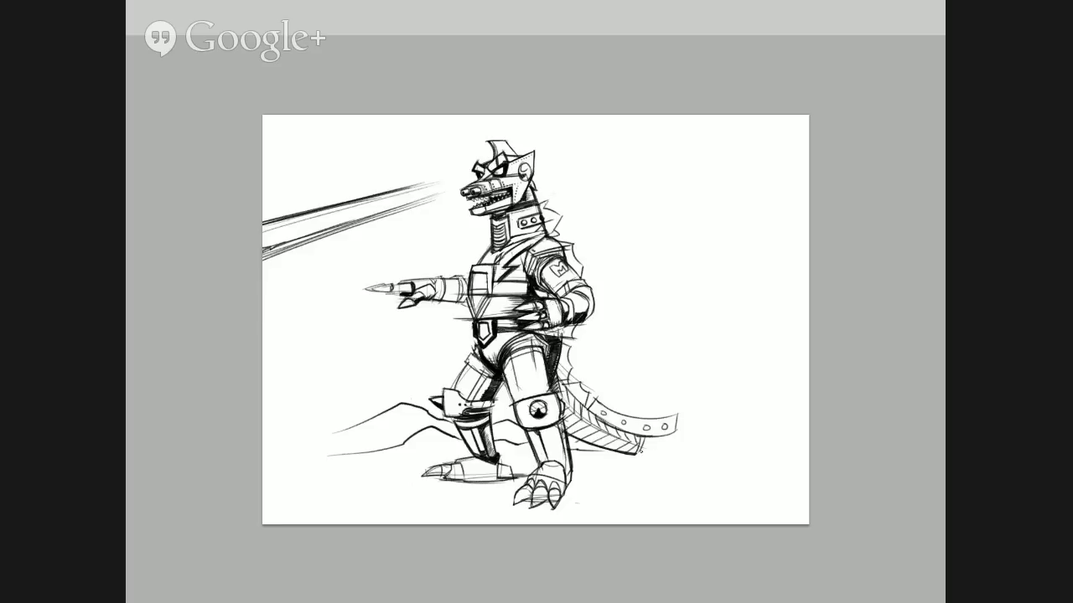
pyautogui.moveTo(642, 451)
pyautogui.mouseDown()
pyautogui.moveTo(746, 453)
pyautogui.moveTo(647, 451)
pyautogui.moveTo(721, 455)
pyautogui.mouseUp()
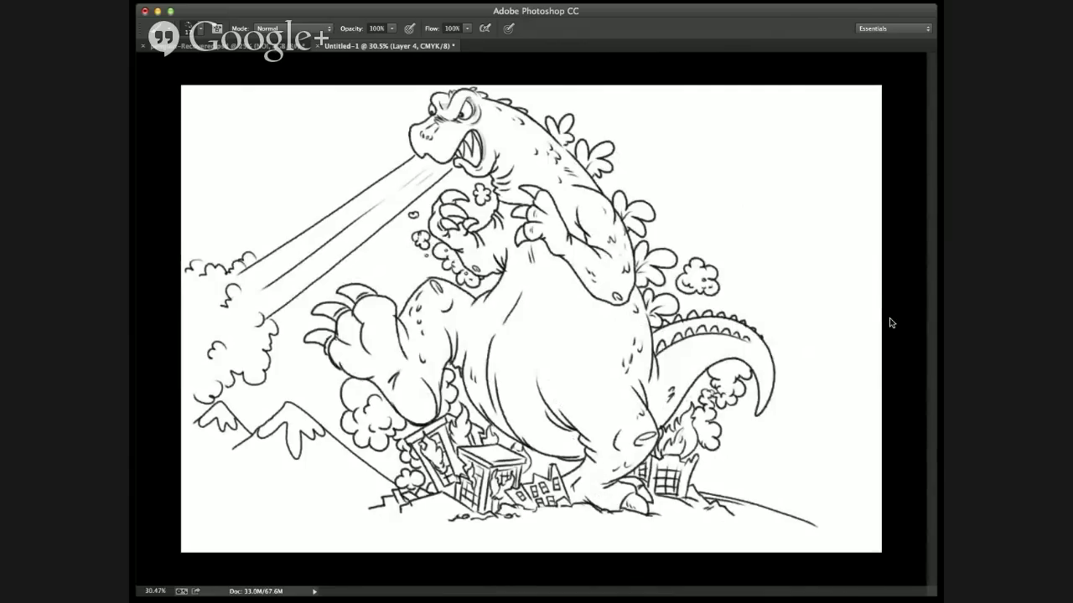
pyautogui.press('z')
pyautogui.moveTo(374, 97); pyautogui.dragTo(683, 350)
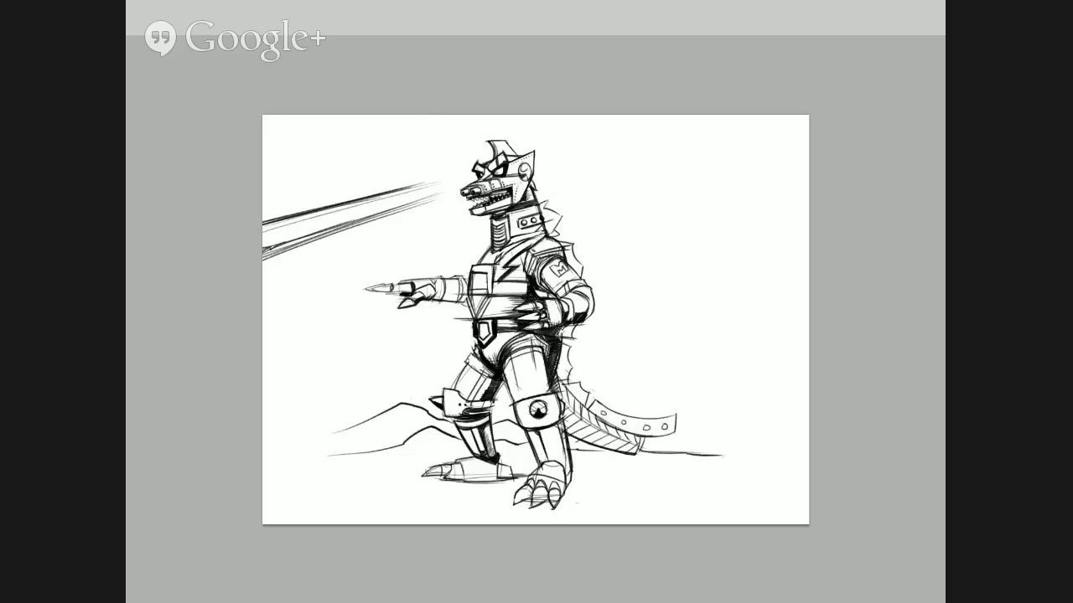
# - Touch up the robot's hip and collar, and shade the cartoon monster's flank and the toes of its raised foot
pyautogui.moveTo(558, 327); pyautogui.dragTo(566, 337)
pyautogui.moveTo(509, 236); pyautogui.dragTo(513, 235)
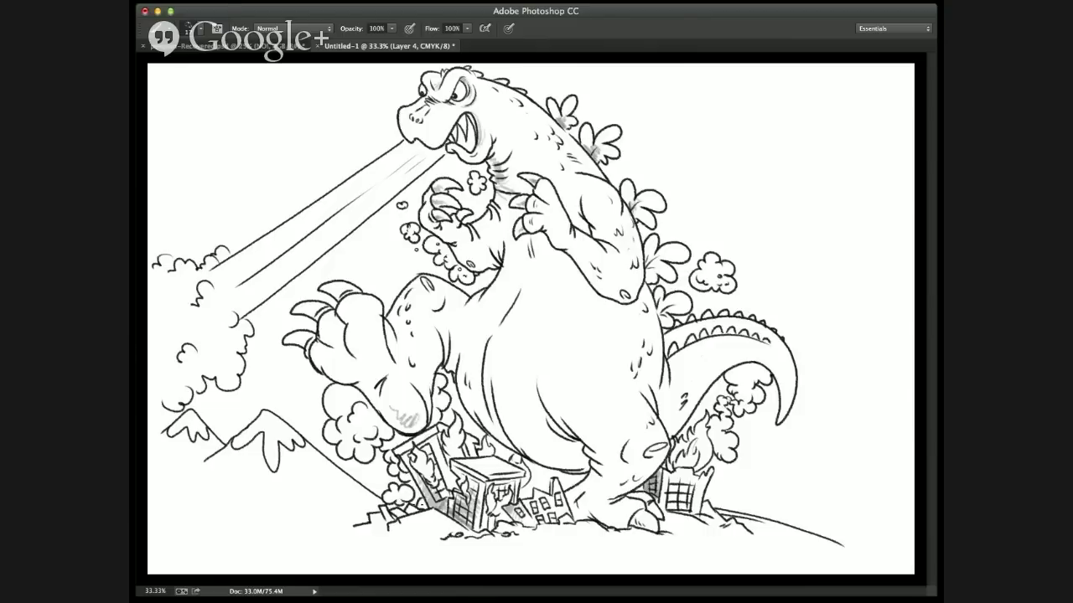
pyautogui.moveTo(629, 338); pyautogui.dragTo(625, 349)
pyautogui.moveTo(317, 335); pyautogui.dragTo(339, 354)
pyautogui.moveTo(318, 352)
pyautogui.mouseDown()
pyautogui.moveTo(312, 365)
pyautogui.moveTo(324, 369)
pyautogui.mouseUp()
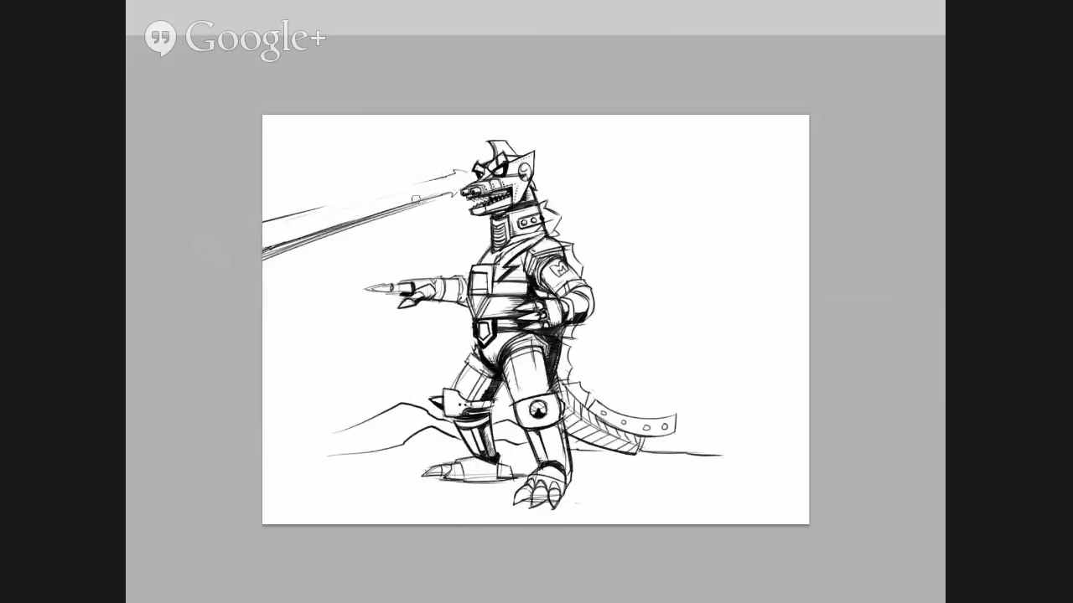
# - Remove the heavy hatching along the robot's beam, leaving thin, clean edges
pyautogui.hotkey('ctrl', 'z')
pyautogui.hotkey('ctrl', 'z')
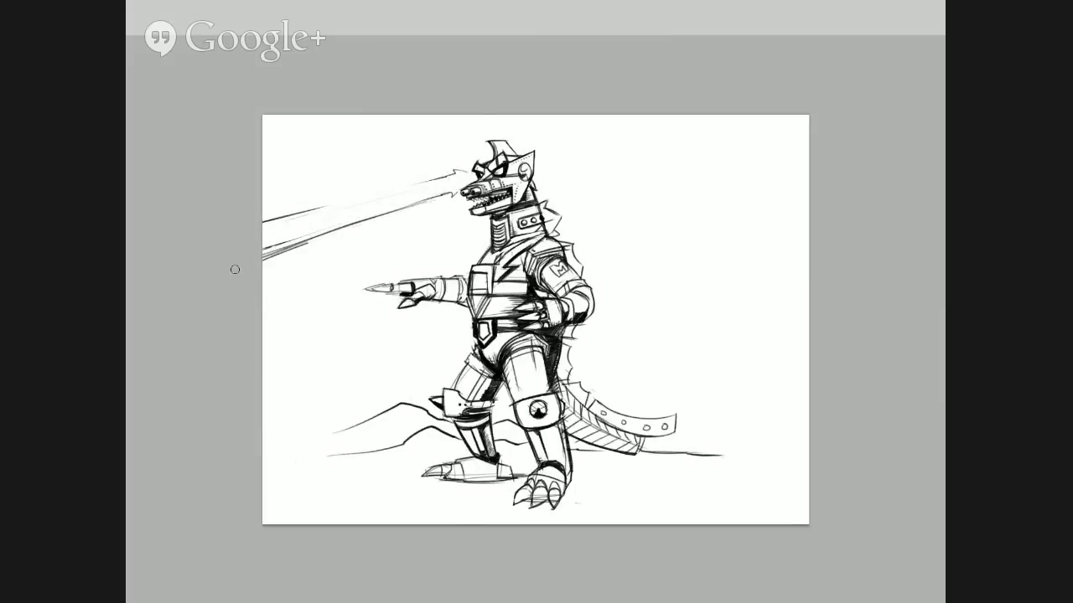
pyautogui.hotkey('ctrl', 'z')
pyautogui.hotkey('ctrl', 'z')
# - Darken the robot's lightning bolt emblem, waist lines and the spines down its back
pyautogui.moveTo(521, 268); pyautogui.dragTo(521, 256)
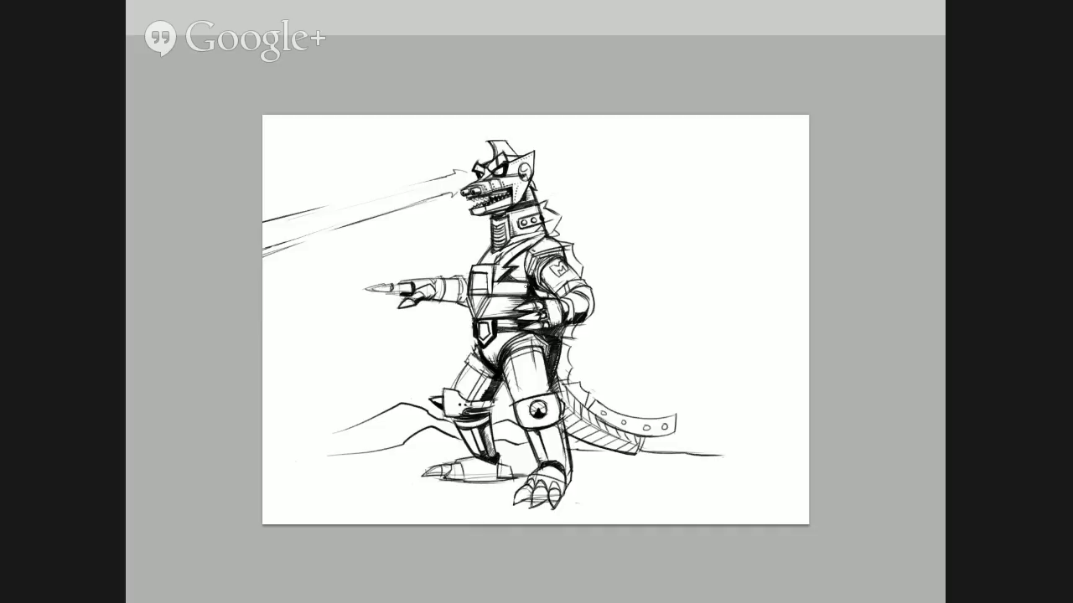
pyautogui.moveTo(488, 307); pyautogui.dragTo(501, 296)
pyautogui.moveTo(557, 382)
pyautogui.mouseDown()
pyautogui.moveTo(580, 375)
pyautogui.moveTo(574, 346)
pyautogui.moveTo(578, 367)
pyautogui.mouseUp()
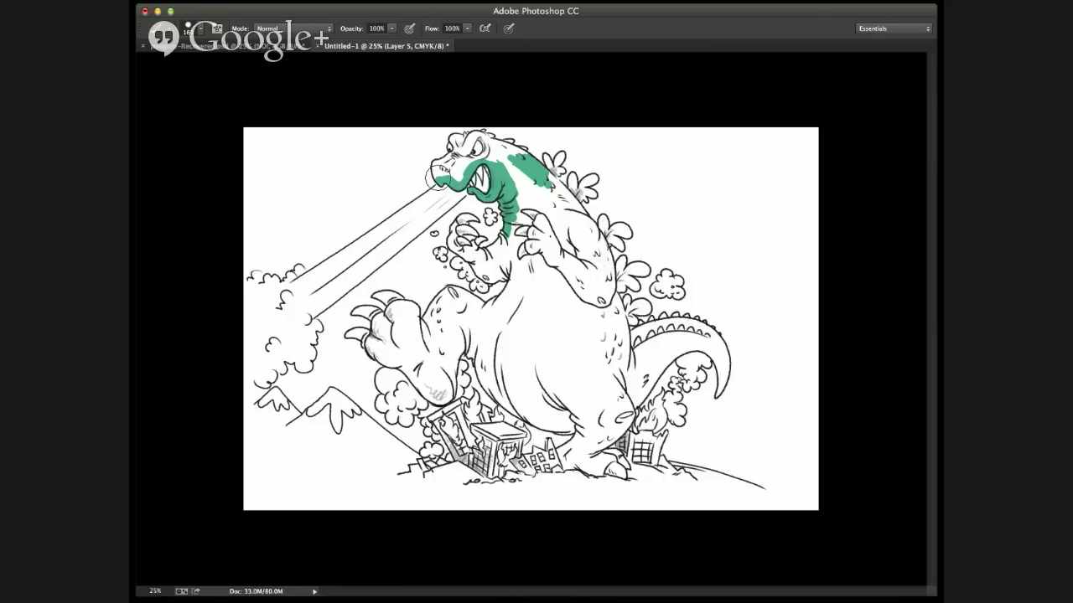
# - Paint the cartoon monster's head, neck, arms, belly and raised leg with a flat green under the line art
pyautogui.moveTo(436, 180)
pyautogui.mouseDown()
pyautogui.moveTo(456, 151)
pyautogui.moveTo(455, 132)
pyautogui.moveTo(454, 141)
pyautogui.moveTo(481, 131)
pyautogui.moveTo(525, 151)
pyautogui.moveTo(504, 152)
pyautogui.moveTo(469, 149)
pyautogui.mouseUp()
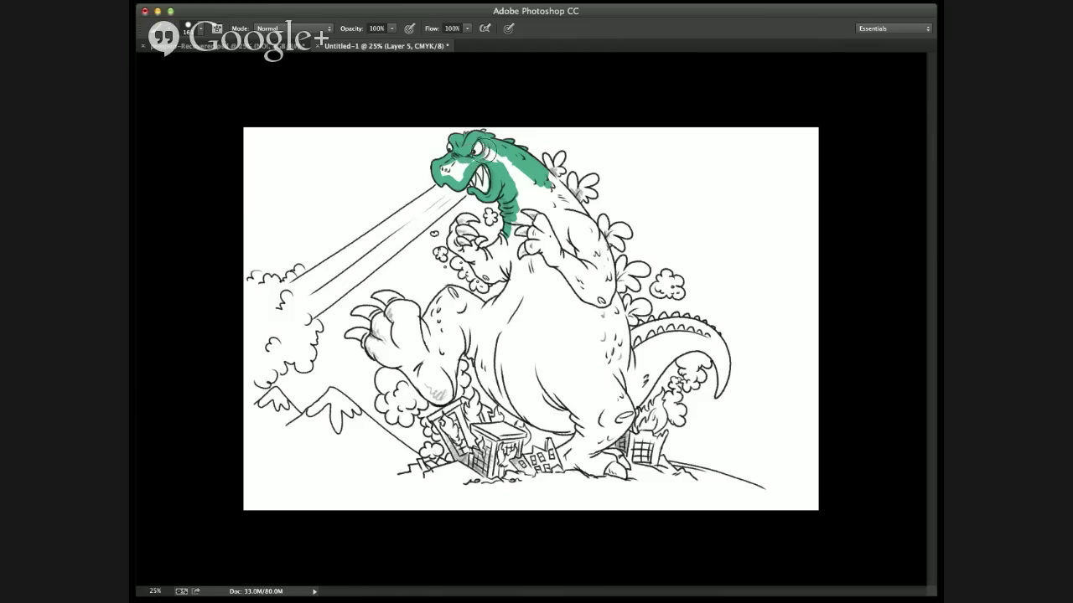
pyautogui.moveTo(482, 151)
pyautogui.mouseDown()
pyautogui.moveTo(482, 138)
pyautogui.moveTo(486, 163)
pyautogui.moveTo(463, 159)
pyautogui.moveTo(443, 176)
pyautogui.moveTo(439, 139)
pyautogui.moveTo(493, 155)
pyautogui.moveTo(553, 201)
pyautogui.moveTo(550, 161)
pyautogui.moveTo(530, 172)
pyautogui.moveTo(554, 189)
pyautogui.moveTo(549, 168)
pyautogui.moveTo(567, 193)
pyautogui.mouseUp()
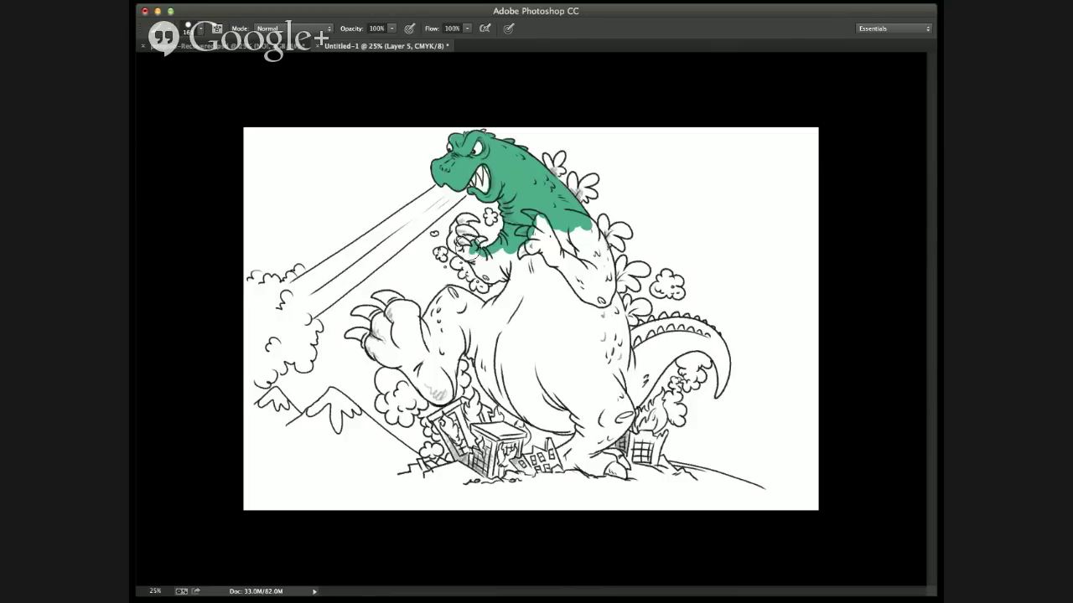
pyautogui.moveTo(465, 250); pyautogui.dragTo(456, 241)
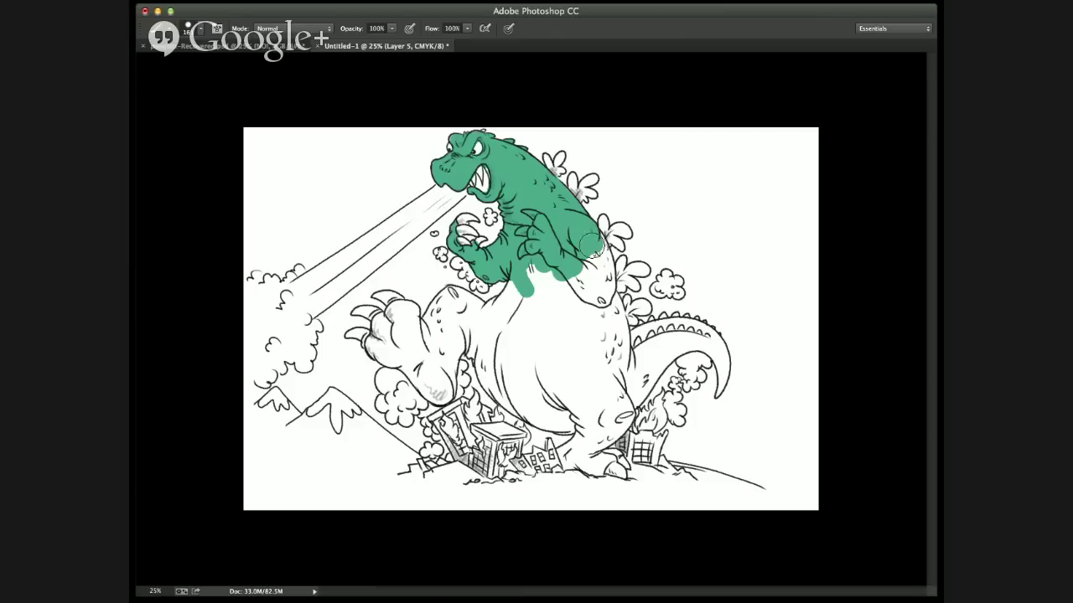
pyautogui.moveTo(597, 248)
pyautogui.mouseDown()
pyautogui.moveTo(604, 296)
pyautogui.moveTo(556, 303)
pyautogui.moveTo(529, 270)
pyautogui.moveTo(501, 316)
pyautogui.moveTo(513, 289)
pyautogui.moveTo(567, 326)
pyautogui.moveTo(596, 326)
pyautogui.moveTo(604, 295)
pyautogui.moveTo(613, 313)
pyautogui.moveTo(606, 292)
pyautogui.moveTo(620, 356)
pyautogui.moveTo(577, 383)
pyautogui.moveTo(483, 319)
pyautogui.moveTo(501, 307)
pyautogui.moveTo(475, 332)
pyautogui.moveTo(491, 331)
pyautogui.moveTo(484, 306)
pyautogui.moveTo(424, 291)
pyautogui.moveTo(439, 306)
pyautogui.moveTo(445, 290)
pyautogui.moveTo(438, 316)
pyautogui.mouseUp()
pyautogui.moveTo(452, 335)
pyautogui.mouseDown()
pyautogui.moveTo(471, 322)
pyautogui.moveTo(457, 327)
pyautogui.moveTo(442, 400)
pyautogui.moveTo(440, 352)
pyautogui.moveTo(412, 348)
pyautogui.moveTo(409, 312)
pyautogui.moveTo(399, 306)
pyautogui.moveTo(396, 331)
pyautogui.moveTo(379, 326)
pyautogui.moveTo(373, 339)
pyautogui.mouseUp()
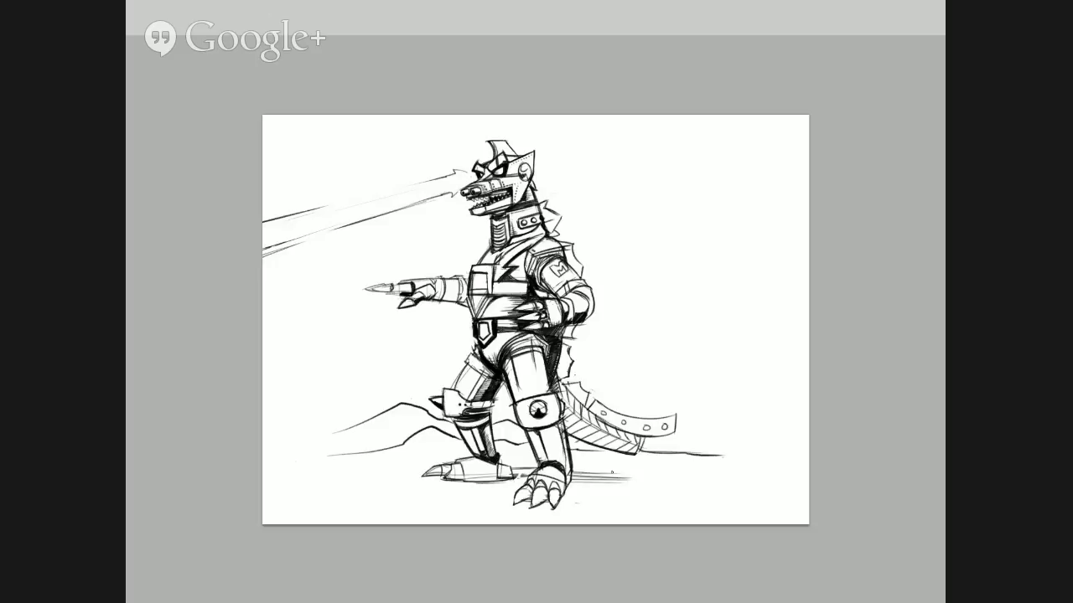
pyautogui.moveTo(578, 474); pyautogui.dragTo(619, 476)
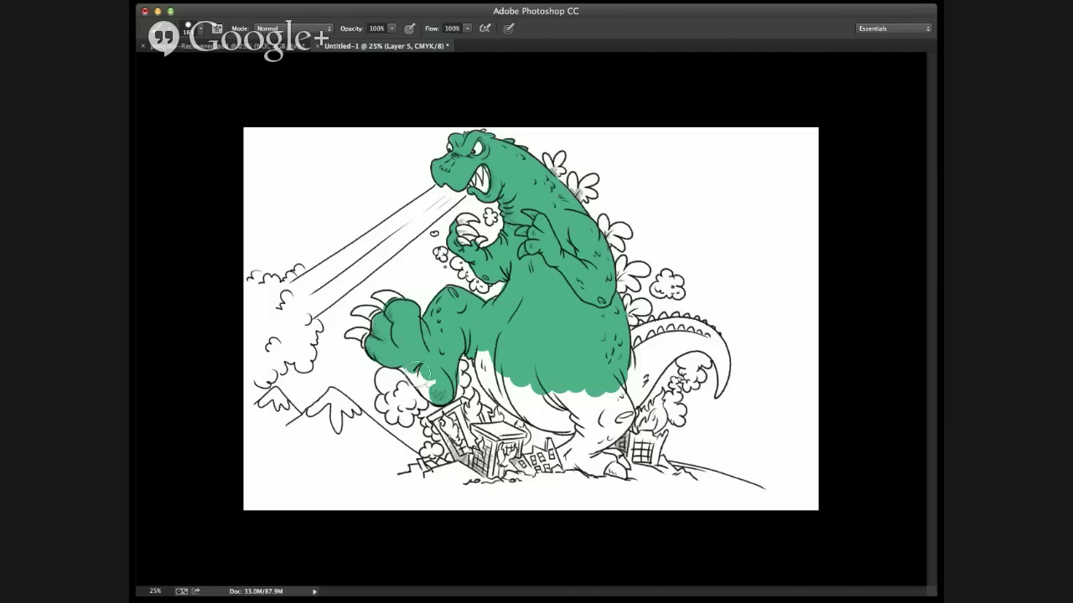
pyautogui.moveTo(394, 362); pyautogui.dragTo(429, 390)
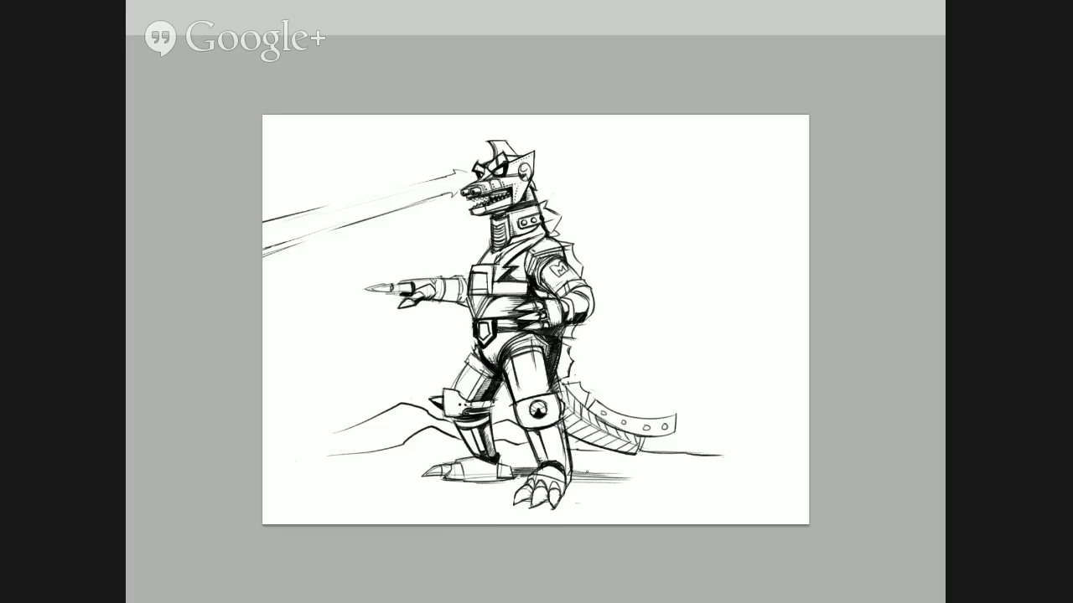
# - Hatch a horizontal ground shadow beneath and between the robot's feet
pyautogui.moveTo(573, 472)
pyautogui.mouseDown()
pyautogui.moveTo(607, 475)
pyautogui.moveTo(597, 480)
pyautogui.mouseUp()
pyautogui.moveTo(528, 478); pyautogui.dragTo(467, 488)
pyautogui.moveTo(508, 483)
pyautogui.mouseDown()
pyautogui.moveTo(434, 486)
pyautogui.moveTo(484, 487)
pyautogui.mouseUp()
pyautogui.moveTo(520, 489); pyautogui.dragTo(479, 492)
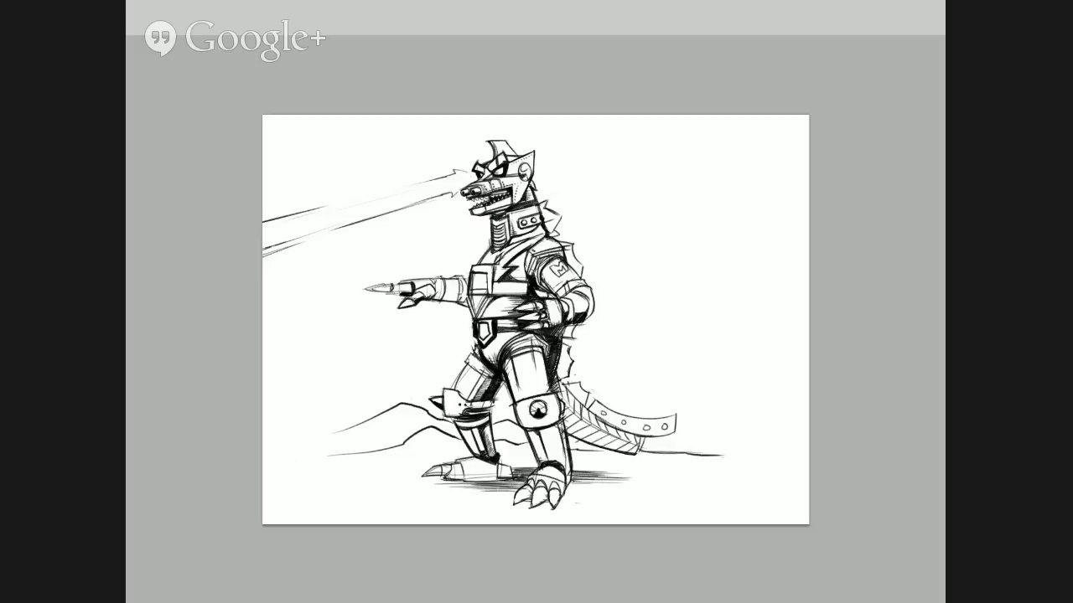
pyautogui.moveTo(588, 481); pyautogui.dragTo(570, 485)
pyautogui.moveTo(590, 484); pyautogui.dragTo(563, 490)
pyautogui.moveTo(585, 490); pyautogui.dragTo(564, 493)
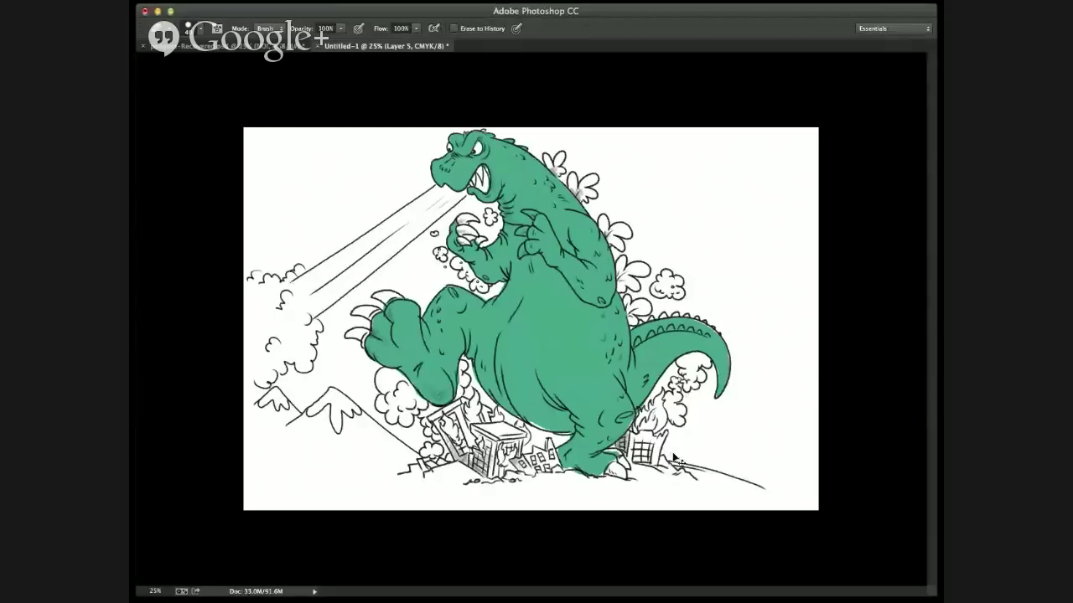
# - Touch up the mountain outline and the chest panel in the robot sketch
pyautogui.press('i')
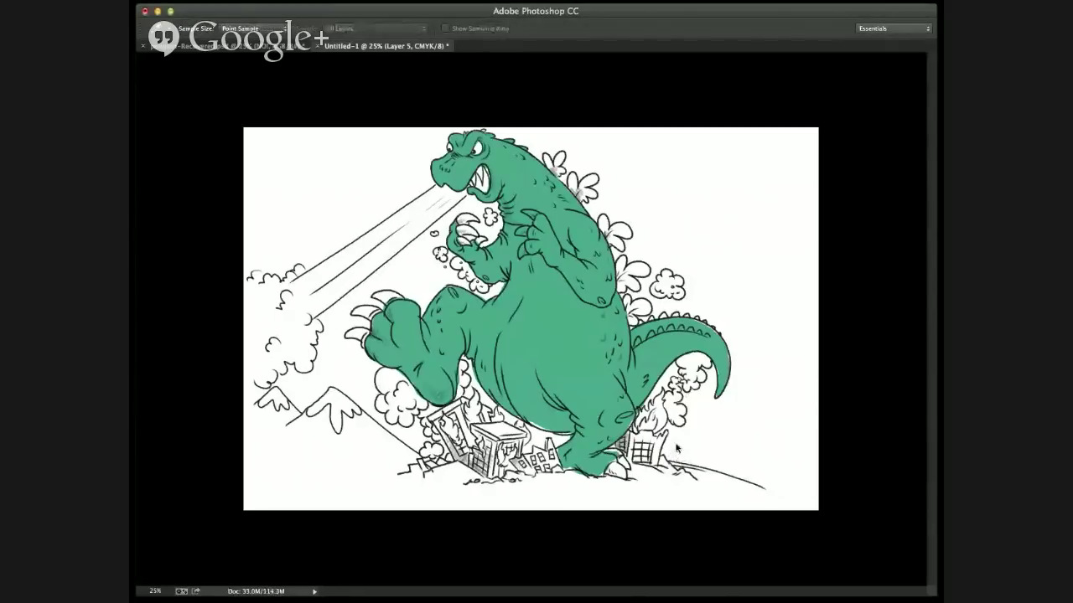
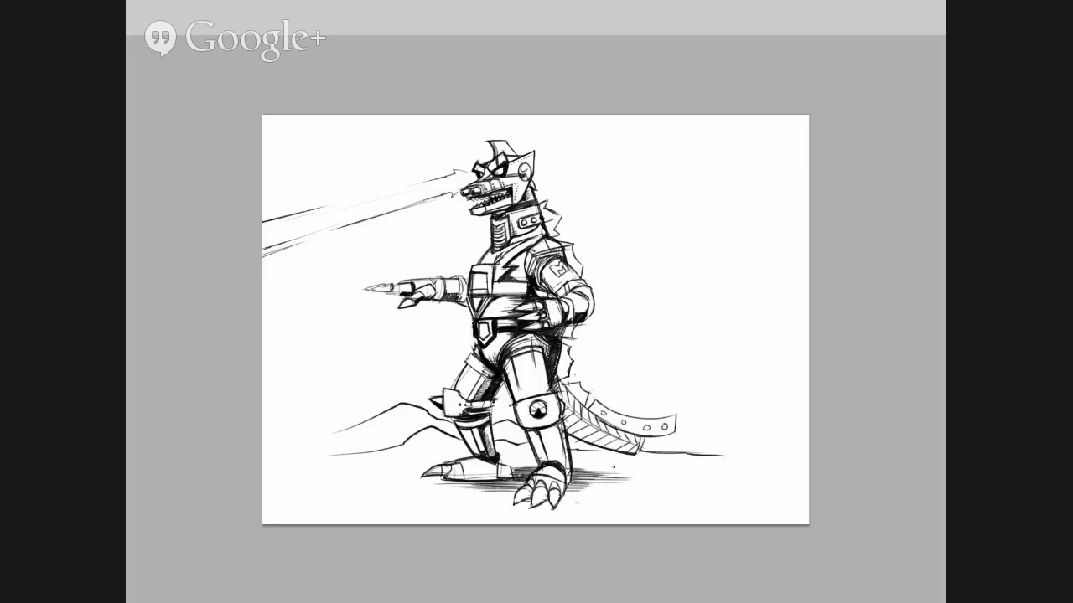
pyautogui.moveTo(334, 433); pyautogui.dragTo(359, 425)
pyautogui.moveTo(478, 270)
pyautogui.mouseDown()
pyautogui.moveTo(490, 281)
pyautogui.moveTo(475, 291)
pyautogui.mouseUp()
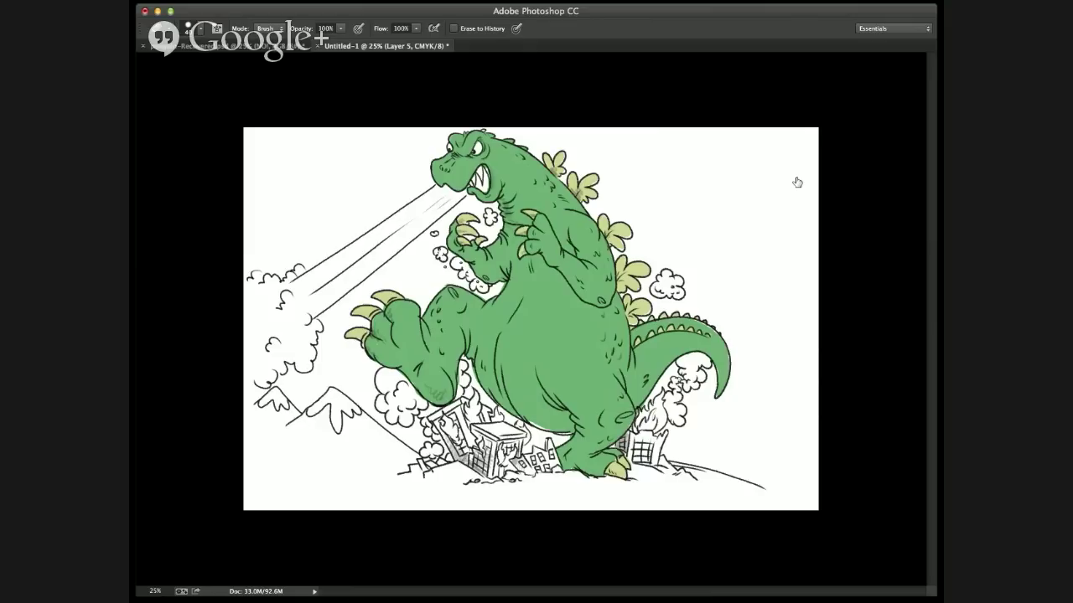
# - Add a new layer and paint the smoke cloud behind the cartoon monster's raised foot a flat slate grey
pyautogui.press('super+alt+shift+n')
pyautogui.press('z')
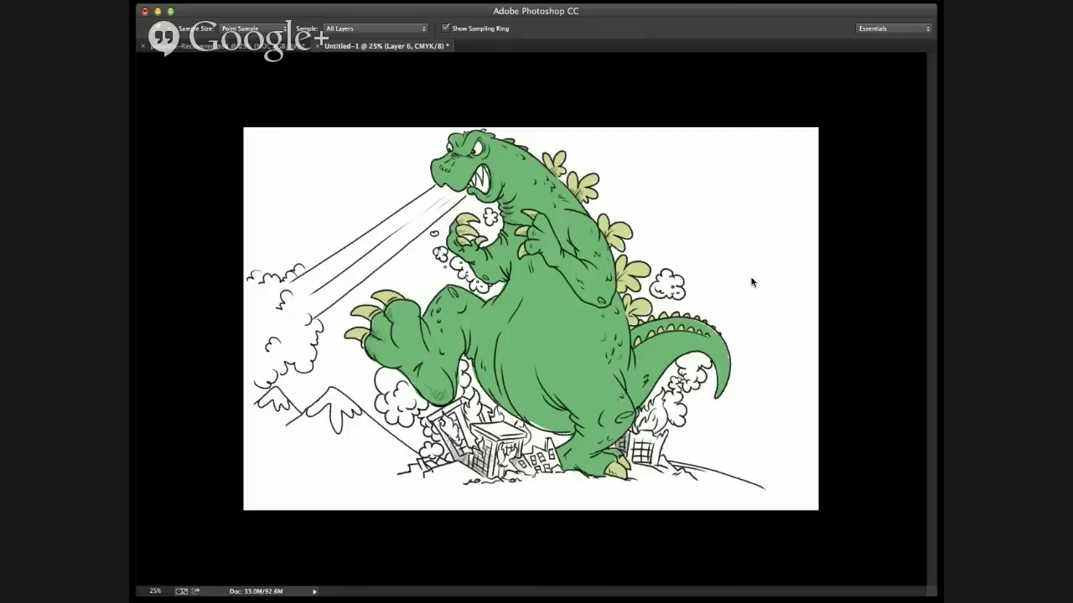
pyautogui.press('z')
pyautogui.press('b')
pyautogui.moveTo(415, 373)
pyautogui.mouseDown()
pyautogui.moveTo(386, 398)
pyautogui.moveTo(389, 377)
pyautogui.moveTo(400, 378)
pyautogui.mouseUp()
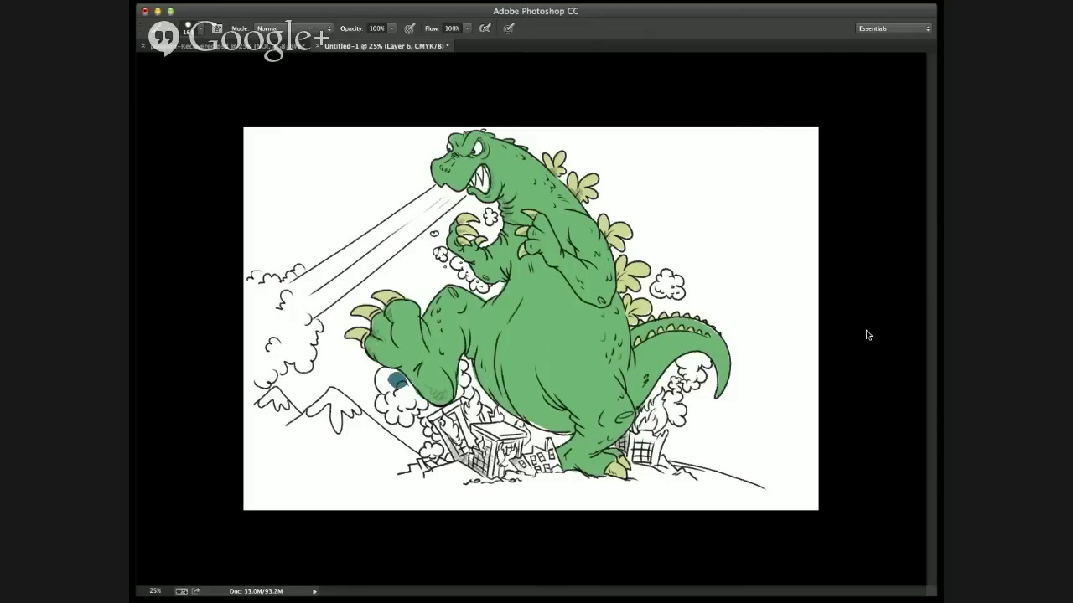
pyautogui.press('i')
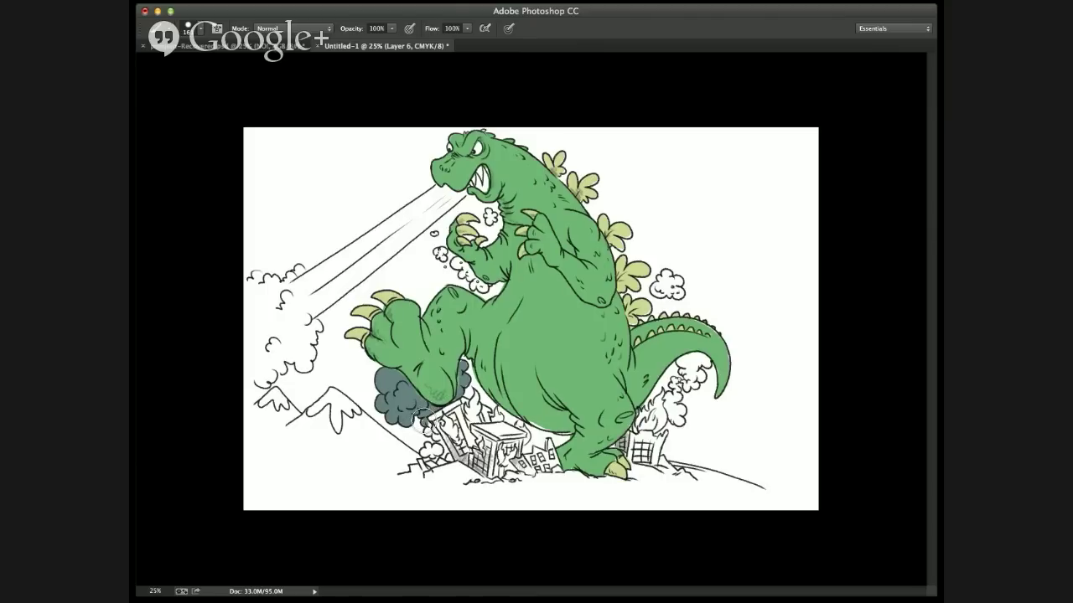
# - Paint the remaining smoke puffs around the cartoon monster's tail, back, arm and chin the same flat slate grey
pyautogui.moveTo(432, 436); pyautogui.dragTo(387, 381)
pyautogui.moveTo(679, 360)
pyautogui.mouseDown()
pyautogui.moveTo(705, 362)
pyautogui.moveTo(675, 364)
pyautogui.moveTo(696, 368)
pyautogui.moveTo(681, 376)
pyautogui.moveTo(698, 388)
pyautogui.moveTo(676, 379)
pyautogui.moveTo(678, 397)
pyautogui.mouseUp()
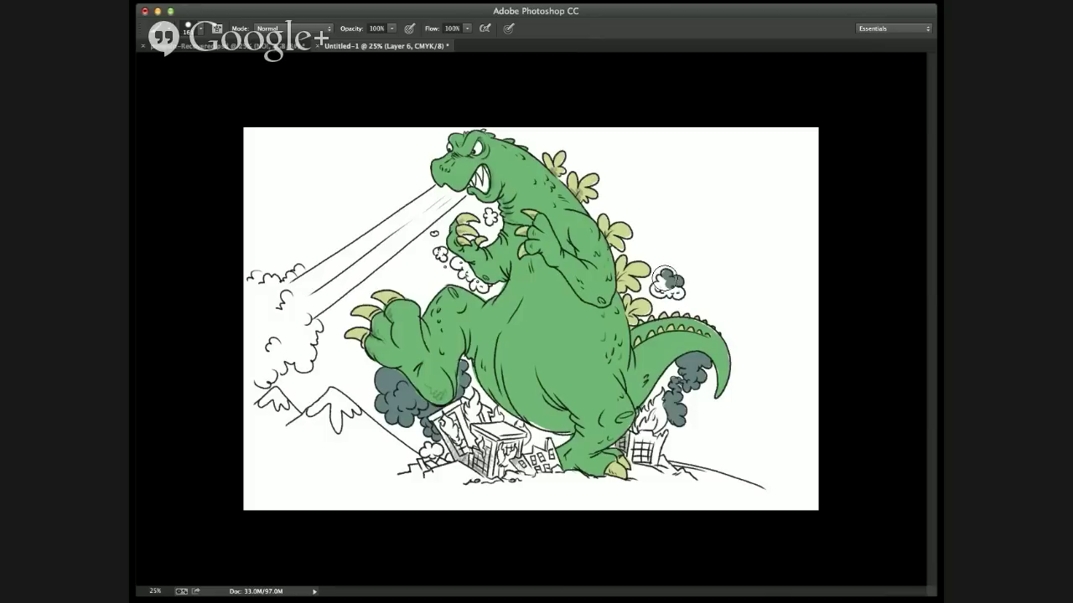
pyautogui.moveTo(667, 276)
pyautogui.mouseDown()
pyautogui.moveTo(657, 289)
pyautogui.moveTo(675, 296)
pyautogui.mouseUp()
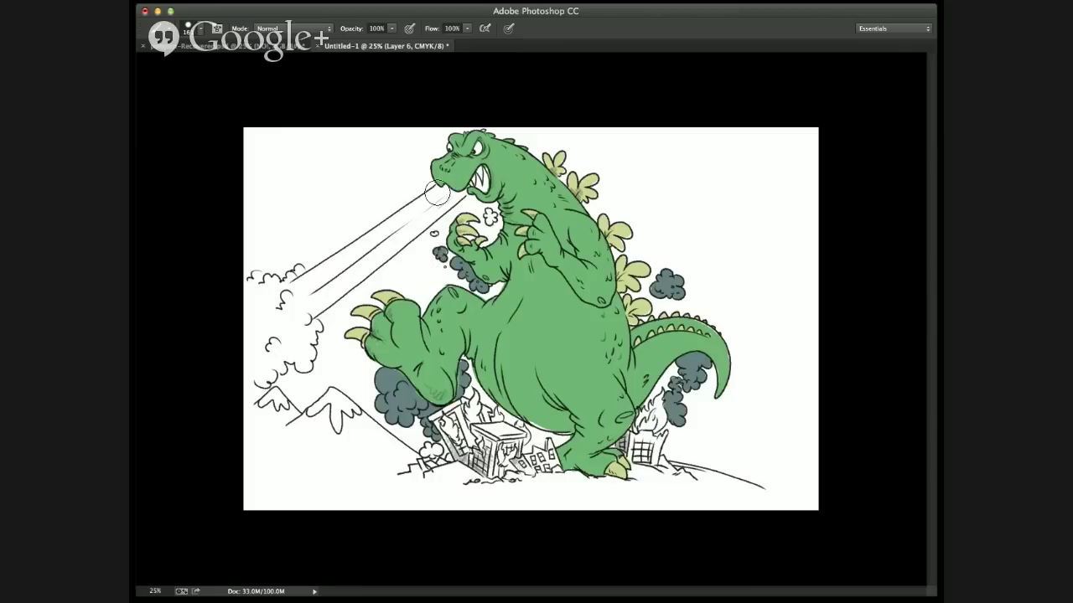
pyautogui.moveTo(490, 218); pyautogui.dragTo(490, 219)
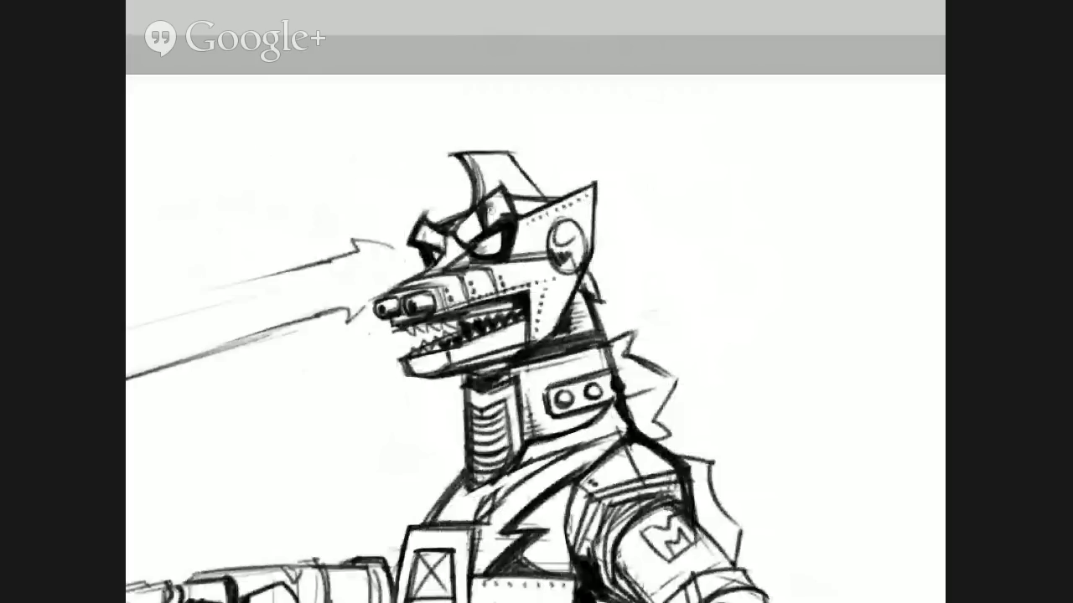
pyautogui.moveTo(489, 217); pyautogui.dragTo(491, 216)
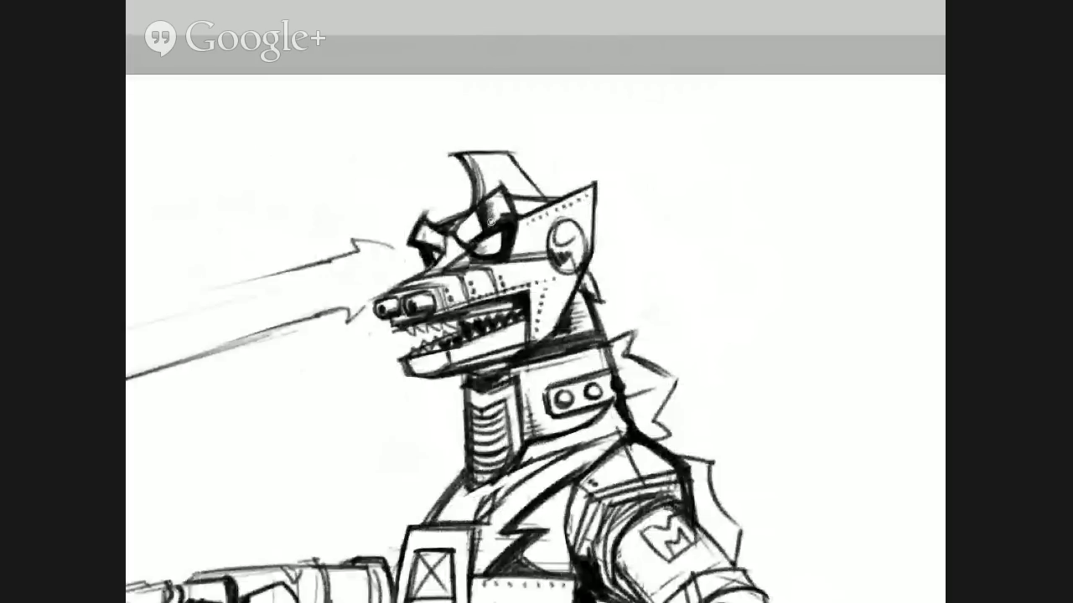
pyautogui.moveTo(491, 216); pyautogui.dragTo(490, 218)
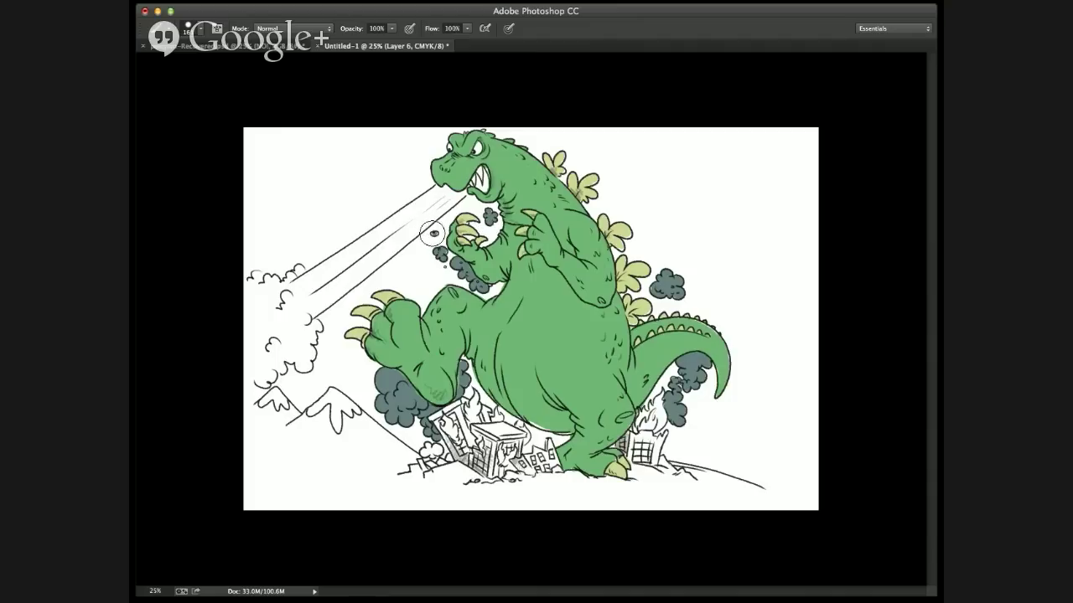
# - Switch to Layer 5 and paint the cartoon monster's teeth a flat pale cream
pyautogui.press('i')
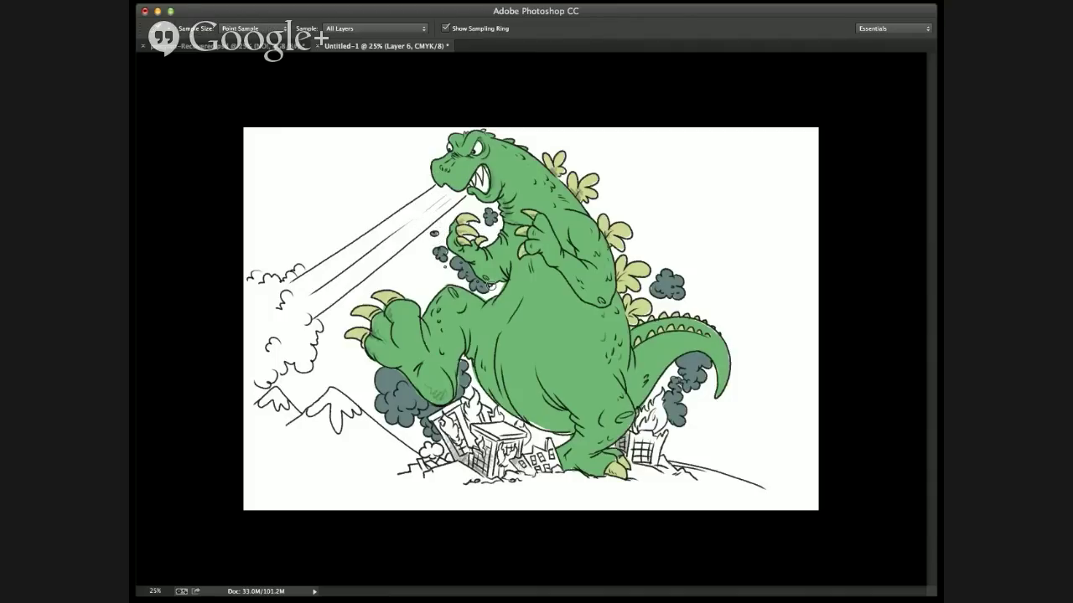
pyautogui.press('b')
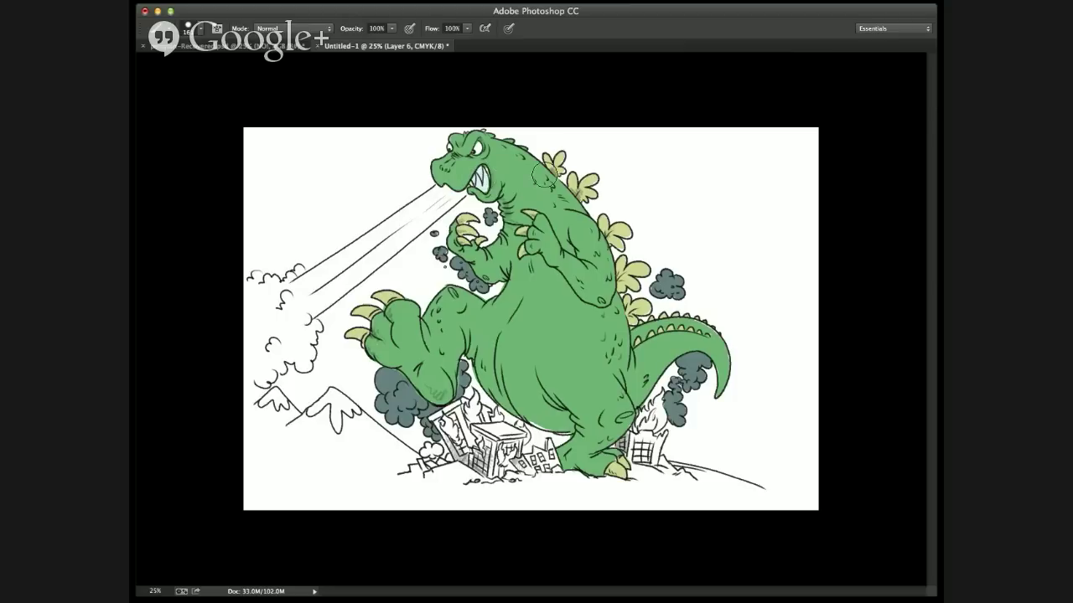
pyautogui.press('i')
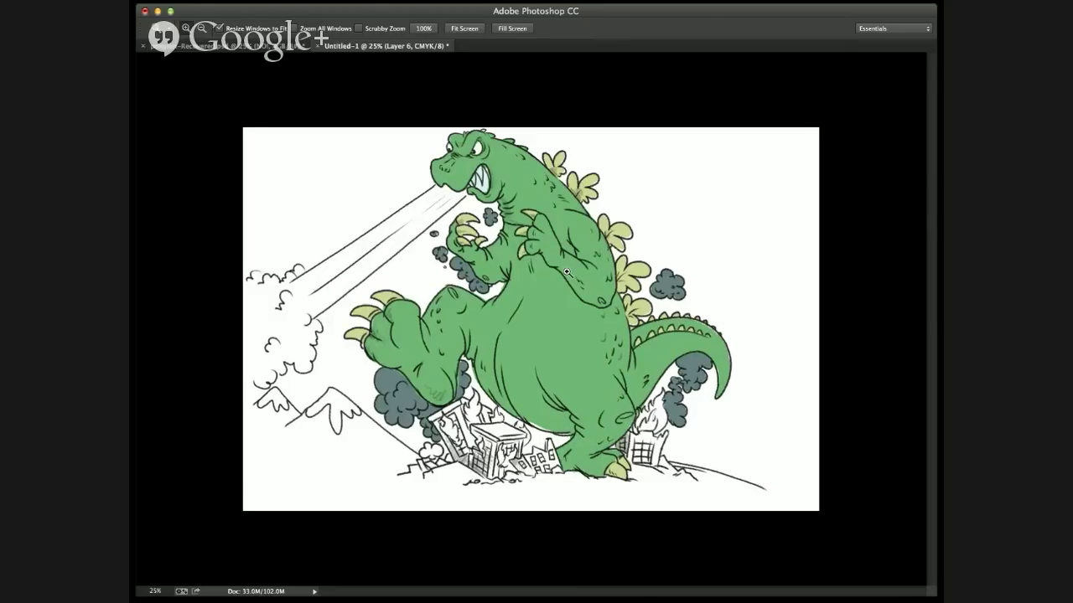
pyautogui.scroll(3, 874, 202)
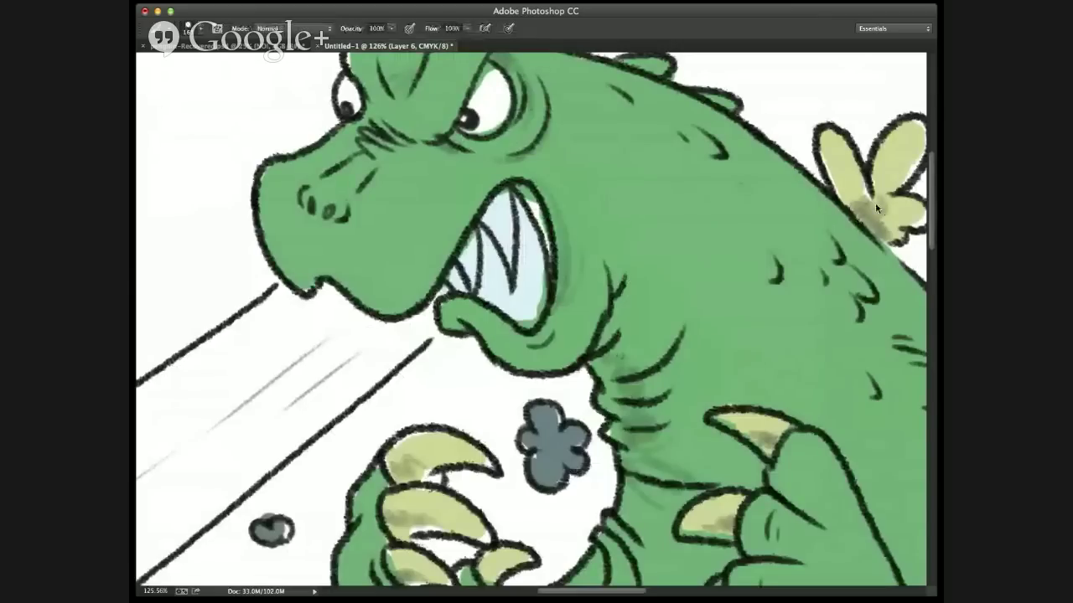
pyautogui.hotkey('alt', '[')
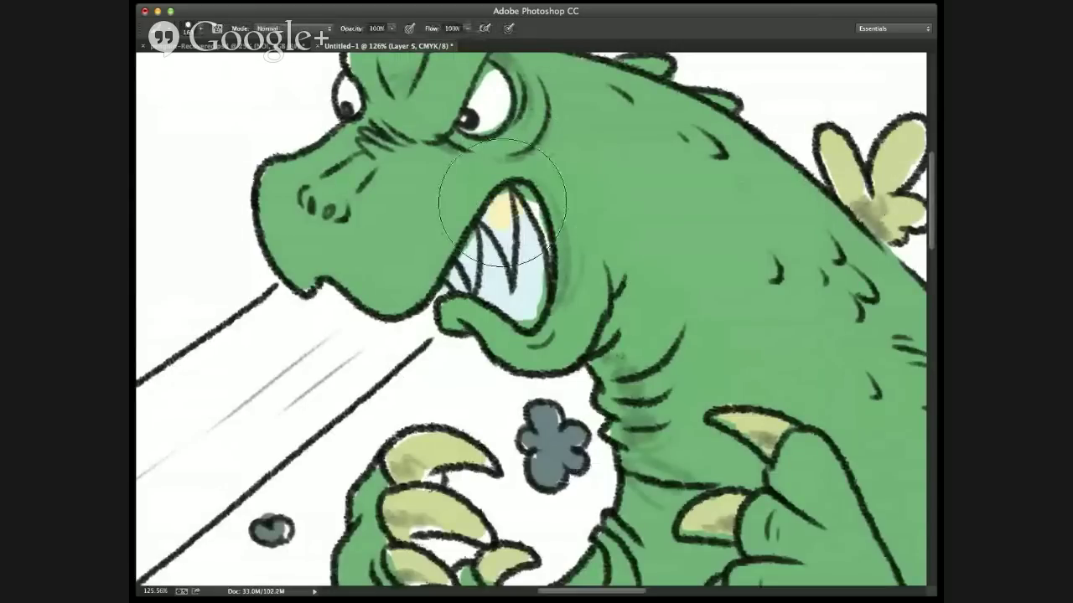
pyautogui.moveTo(544, 205)
pyautogui.mouseDown()
pyautogui.moveTo(520, 193)
pyautogui.moveTo(578, 227)
pyautogui.moveTo(537, 197)
pyautogui.moveTo(469, 218)
pyautogui.moveTo(481, 238)
pyautogui.mouseUp()
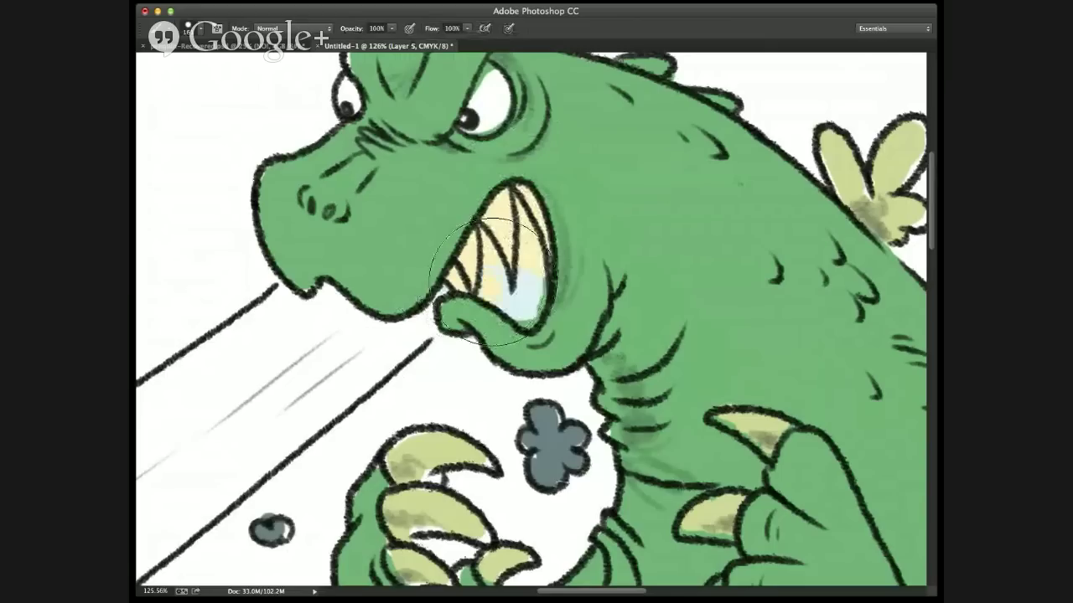
pyautogui.moveTo(500, 247)
pyautogui.mouseDown()
pyautogui.moveTo(519, 310)
pyautogui.moveTo(487, 260)
pyautogui.mouseUp()
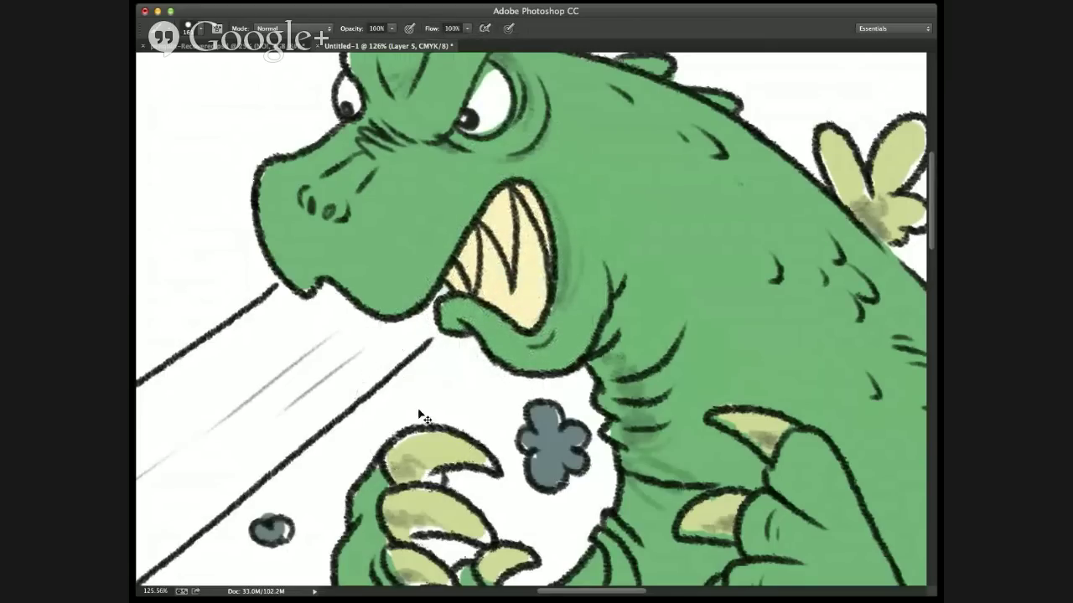
# - Recolour the smoke clouds a neutral grey and dot rivets along the lower jaw in the robot sketch
pyautogui.hotkey('ctrl', '0')
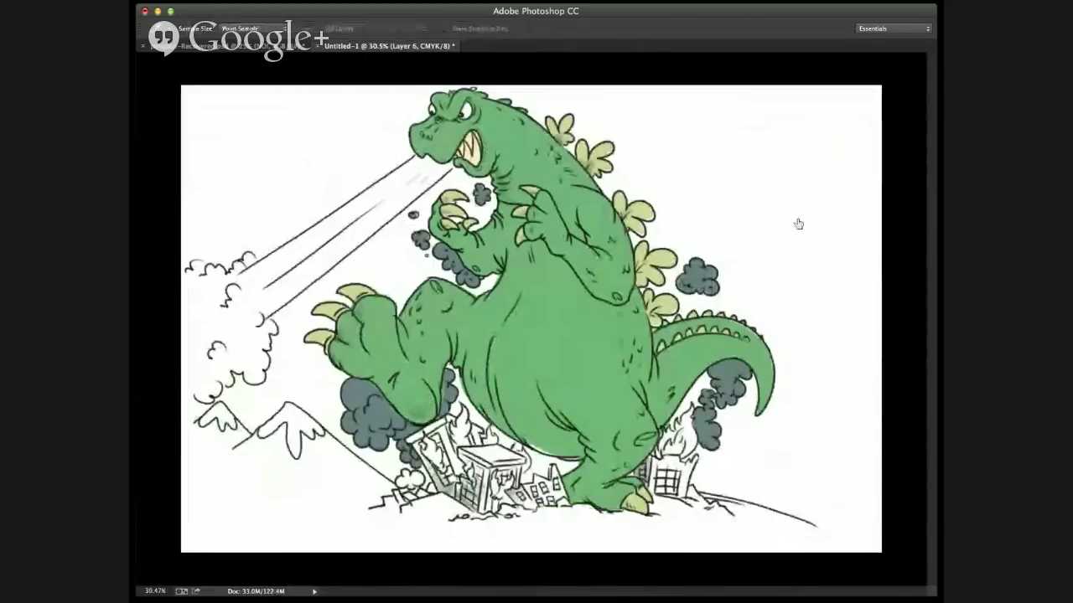
pyautogui.press('7')
pyautogui.press('5')
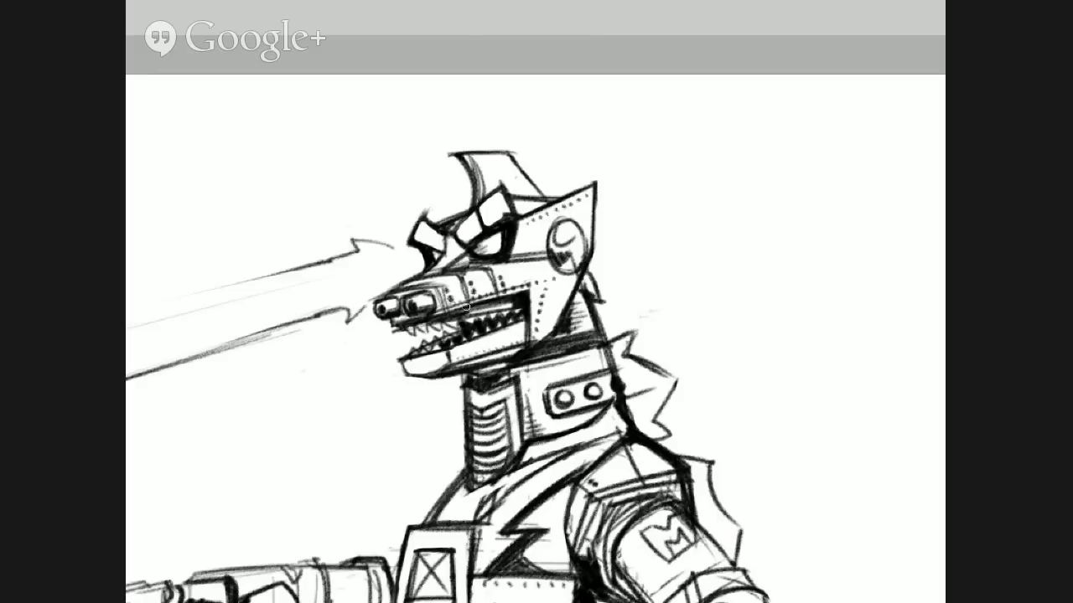
pyautogui.moveTo(401, 361); pyautogui.dragTo(441, 349)
# - Paint the frame of the leaning burning building beneath the raised foot a flat rust brown on Layer 6
pyautogui.press('b')
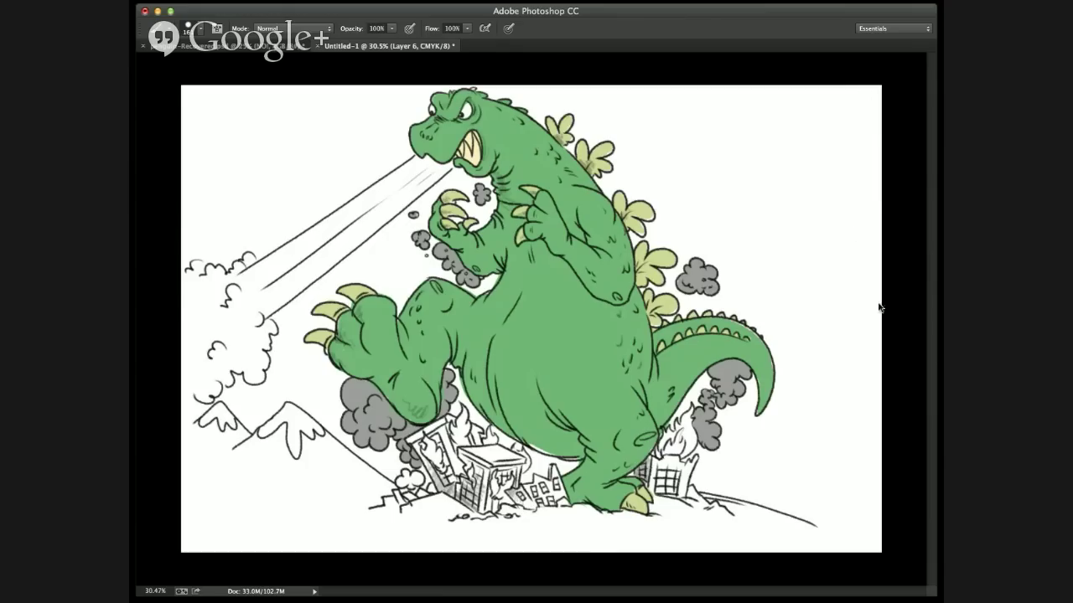
pyautogui.press('z')
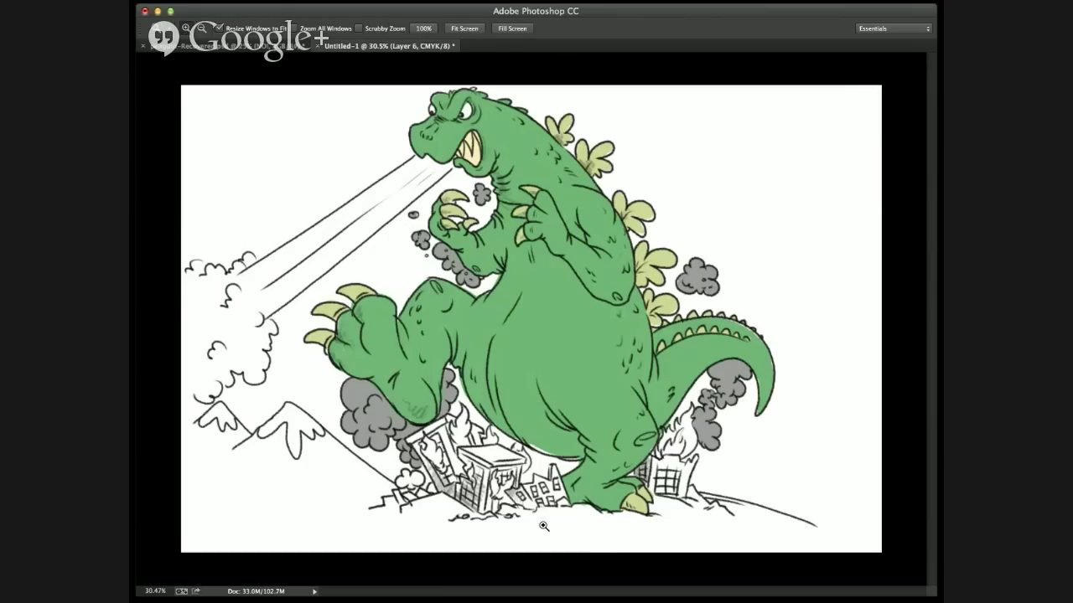
pyautogui.moveTo(544, 526); pyautogui.dragTo(360, 377)
pyautogui.press('b')
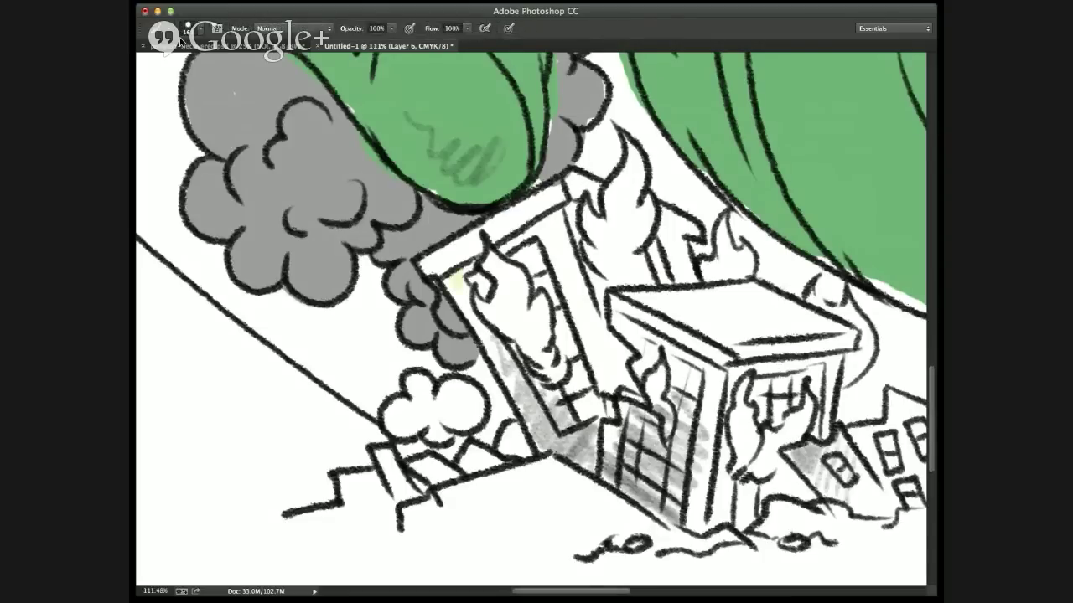
pyautogui.press(']')
pyautogui.press(']')
pyautogui.moveTo(456, 277)
pyautogui.mouseDown()
pyautogui.moveTo(453, 270)
pyautogui.moveTo(541, 443)
pyautogui.moveTo(590, 413)
pyautogui.moveTo(557, 448)
pyautogui.moveTo(587, 461)
pyautogui.moveTo(595, 423)
pyautogui.moveTo(588, 463)
pyautogui.mouseUp()
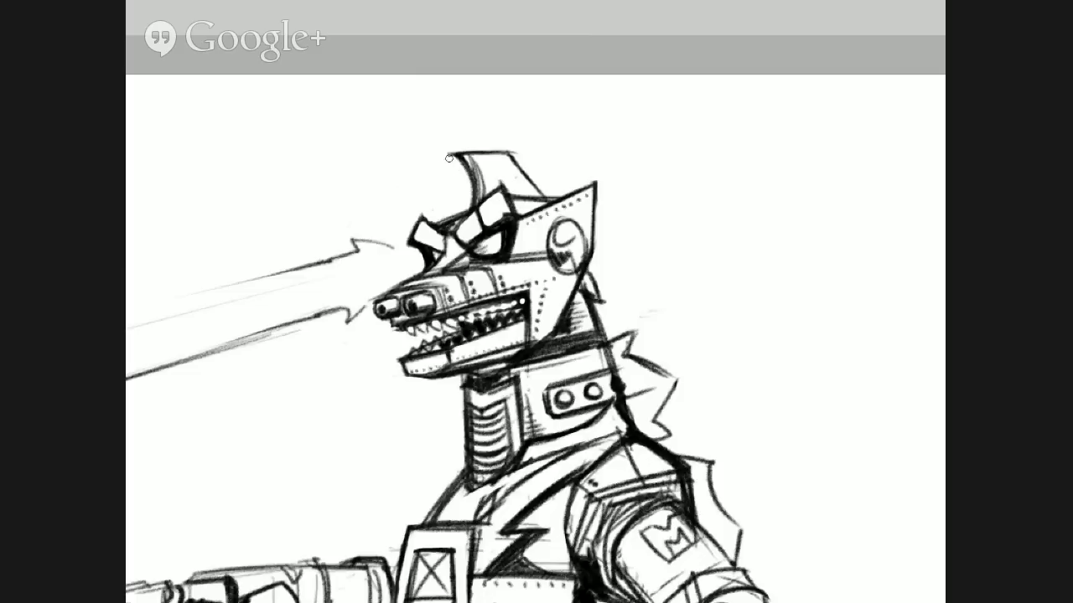
# - Touch up the linework around the ear disc and head in the robot sketch
pyautogui.moveTo(545, 239)
pyautogui.mouseDown()
pyautogui.moveTo(570, 327)
pyautogui.moveTo(586, 335)
pyautogui.moveTo(610, 391)
pyautogui.moveTo(577, 301)
pyautogui.moveTo(582, 286)
pyautogui.mouseUp()
pyautogui.moveTo(624, 431); pyautogui.dragTo(560, 389)
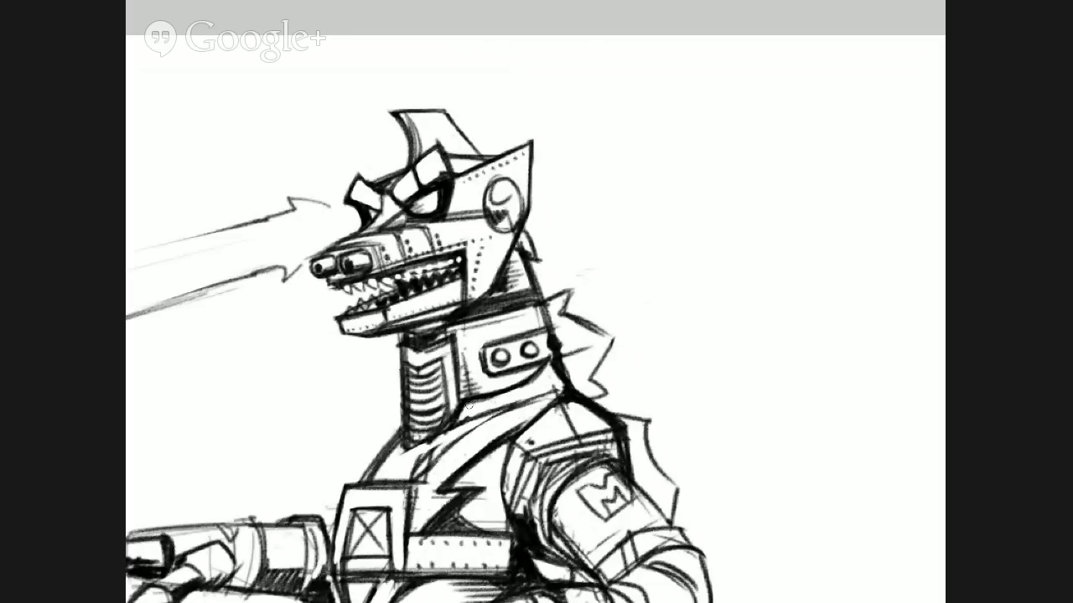
pyautogui.moveTo(709, 225)
pyautogui.mouseDown()
pyautogui.moveTo(658, 230)
pyautogui.moveTo(676, 275)
pyautogui.moveTo(692, 280)
pyautogui.moveTo(677, 236)
pyautogui.moveTo(680, 274)
pyautogui.moveTo(676, 265)
pyautogui.moveTo(682, 247)
pyautogui.moveTo(691, 276)
pyautogui.moveTo(681, 240)
pyautogui.mouseUp()
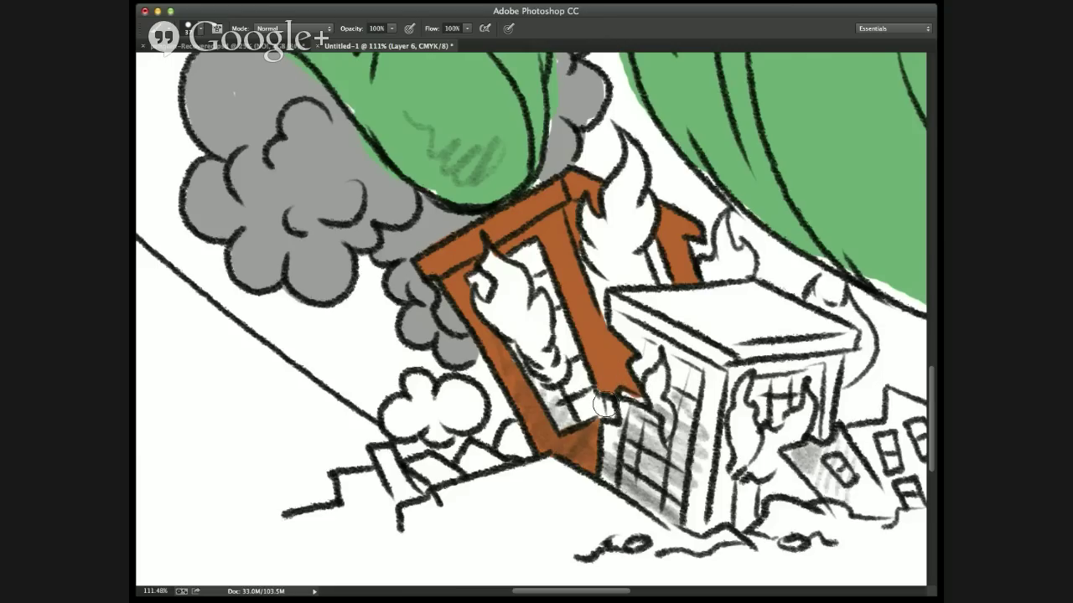
# - Paint the walls and roof of the boxy burning building in front a flat bright orange
pyautogui.press('super+0')
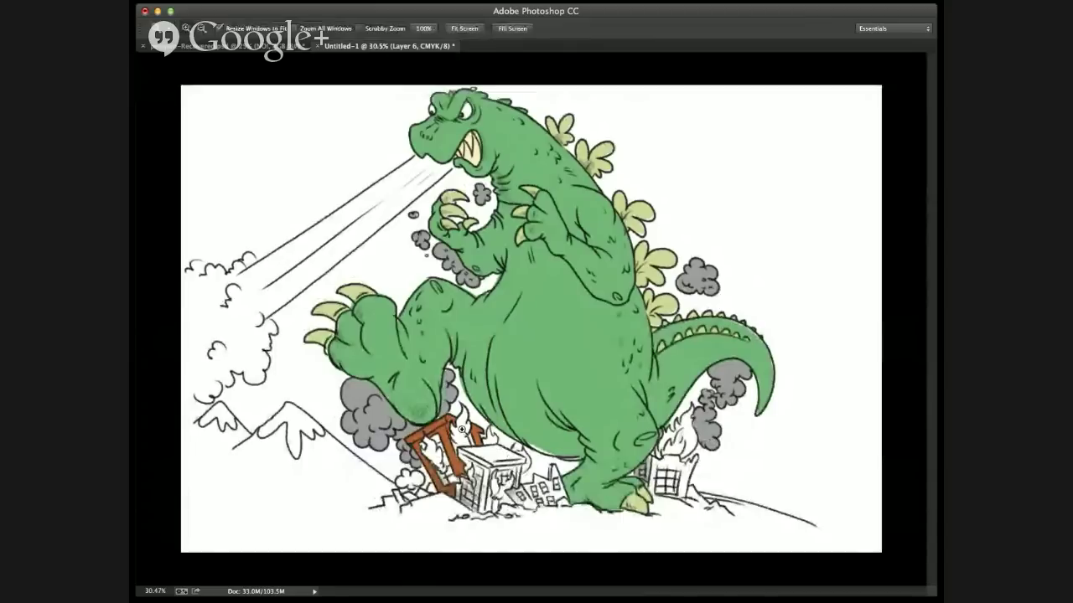
pyautogui.moveTo(428, 491); pyautogui.dragTo(558, 521)
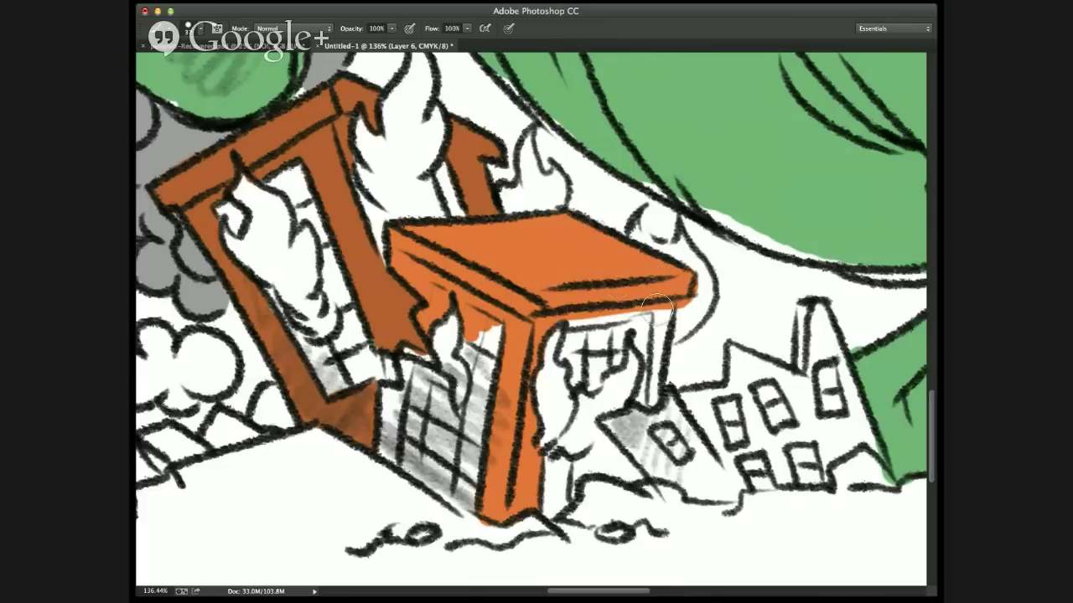
pyautogui.moveTo(659, 300); pyautogui.dragTo(660, 306)
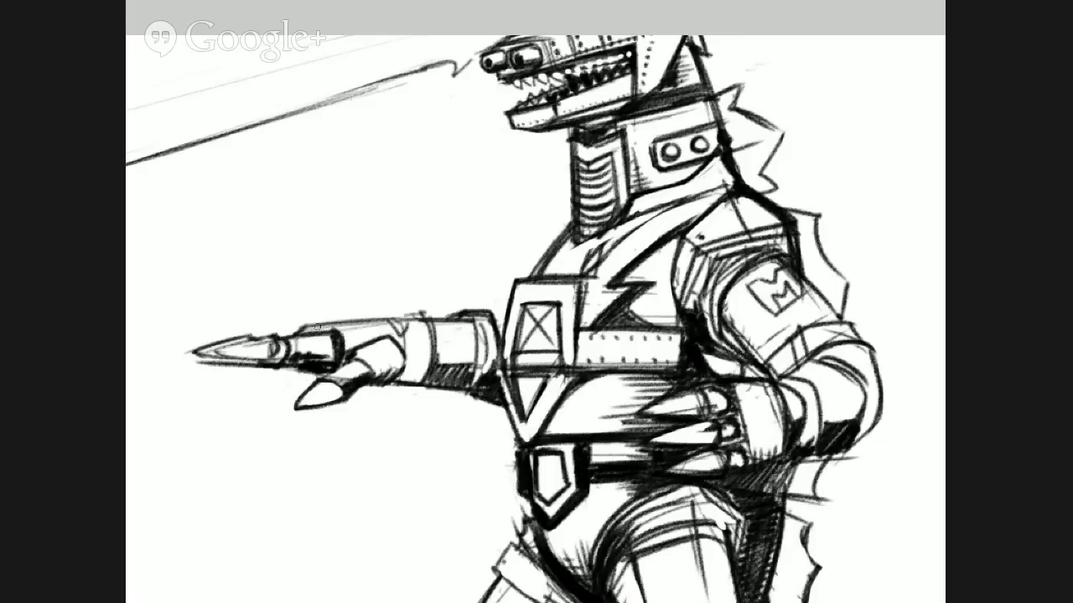
# - Touch up the upper edge of the robot's outstretched forearm
pyautogui.moveTo(297, 329); pyautogui.dragTo(386, 318)
pyautogui.moveTo(592, 507); pyautogui.dragTo(491, 507)
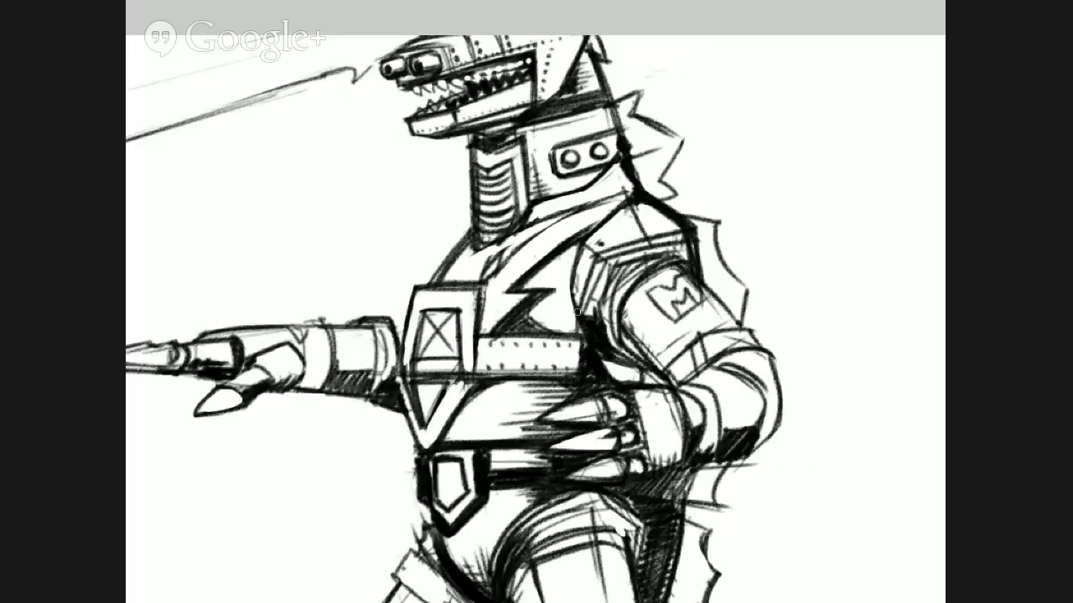
pyautogui.scroll(-5, 475, 486)
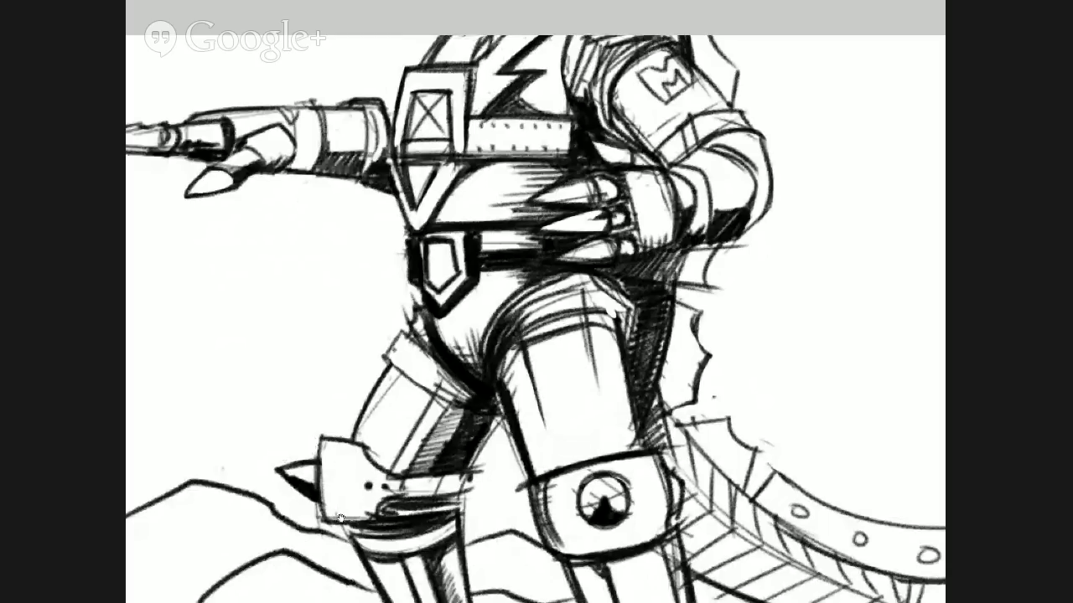
pyautogui.moveTo(339, 517); pyautogui.dragTo(327, 469)
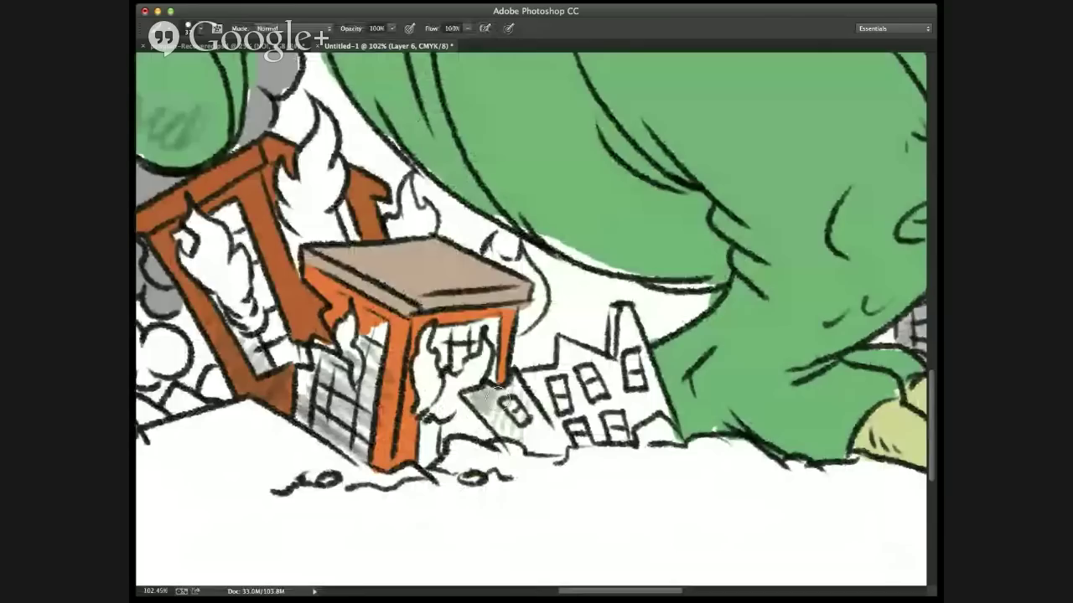
# - Paint the small tilted house beside the orange building a flat grey, leaving its window white
pyautogui.moveTo(482, 394)
pyautogui.mouseDown()
pyautogui.moveTo(495, 399)
pyautogui.moveTo(486, 395)
pyautogui.mouseUp()
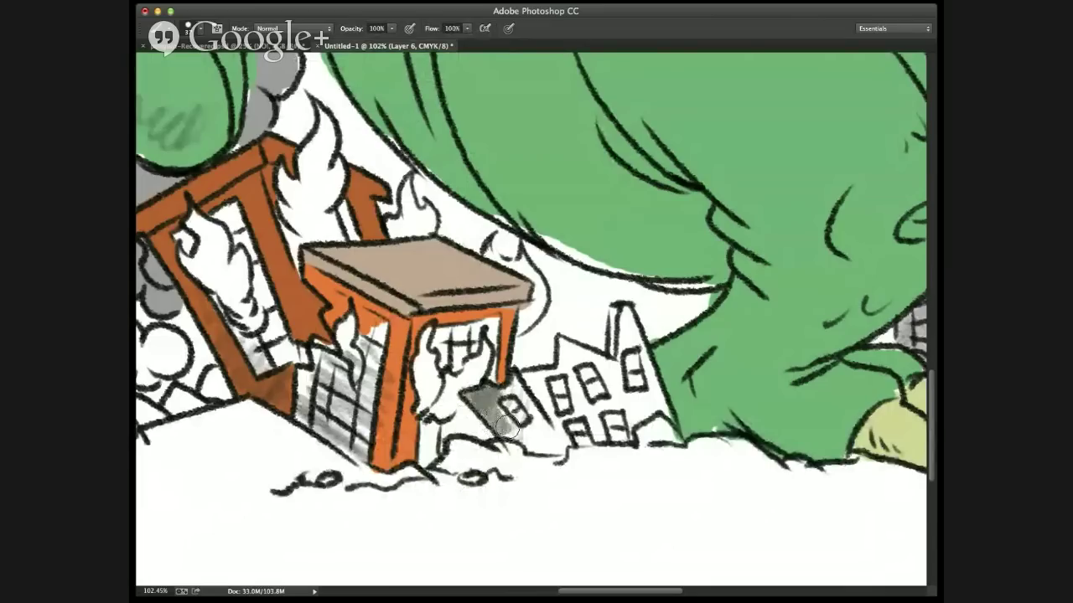
pyautogui.moveTo(511, 423); pyautogui.dragTo(493, 387)
pyautogui.moveTo(493, 387); pyautogui.dragTo(515, 390)
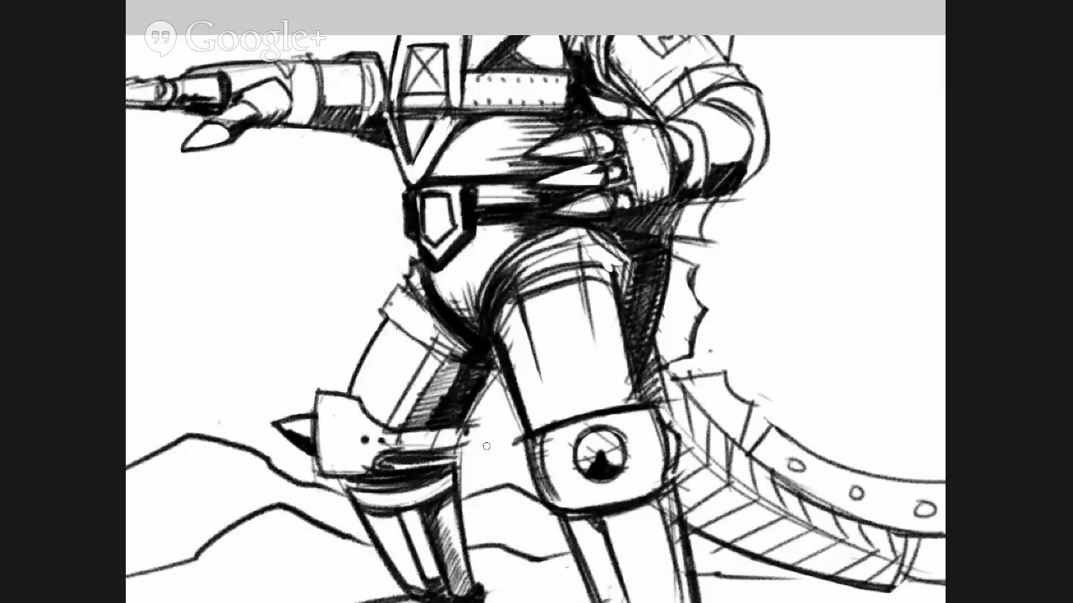
# - Redraw the end of the strap on the robot's spiked knee guard
pyautogui.moveTo(511, 500); pyautogui.dragTo(507, 448)
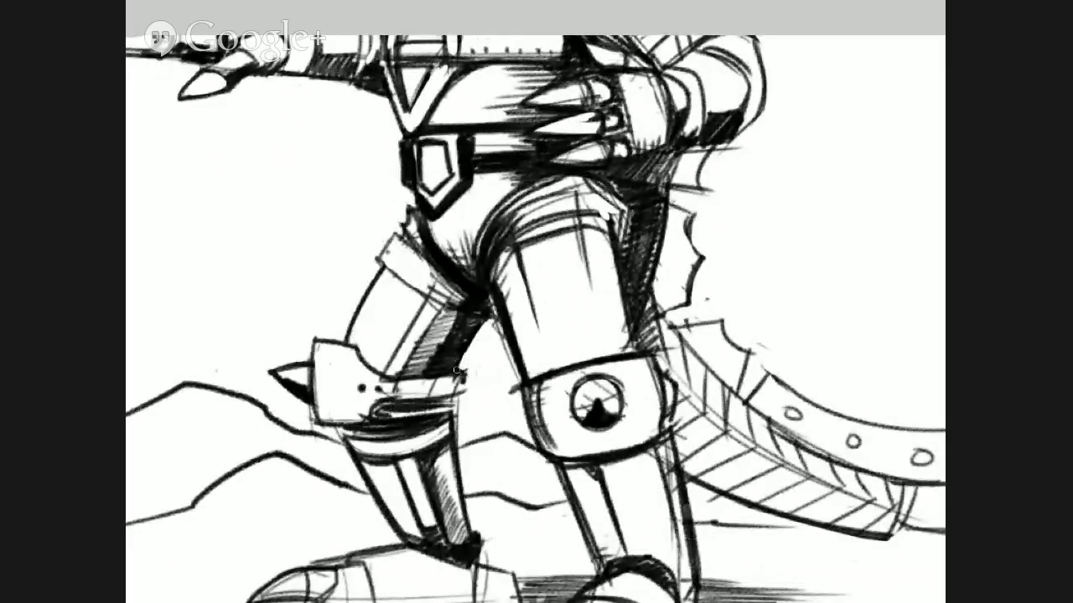
pyautogui.moveTo(466, 368); pyautogui.dragTo(464, 394)
pyautogui.moveTo(471, 337); pyautogui.dragTo(457, 377)
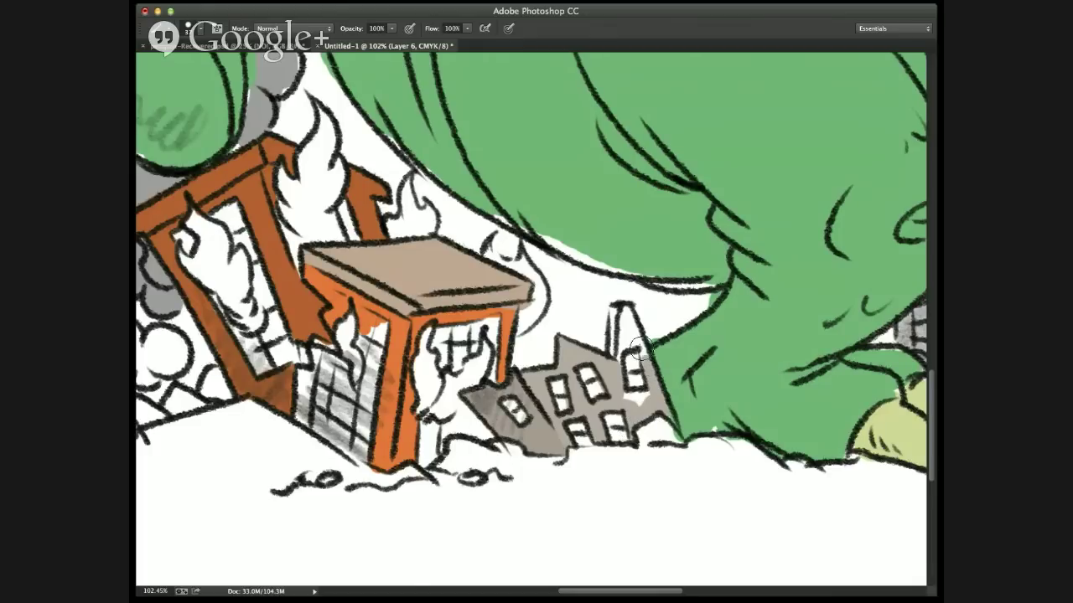
# - Finish the flat grey on the ruined building with the chimney beside the cartoon monster's standing leg
pyautogui.moveTo(638, 350)
pyautogui.mouseDown()
pyautogui.moveTo(615, 309)
pyautogui.moveTo(616, 358)
pyautogui.moveTo(620, 317)
pyautogui.moveTo(631, 340)
pyautogui.mouseUp()
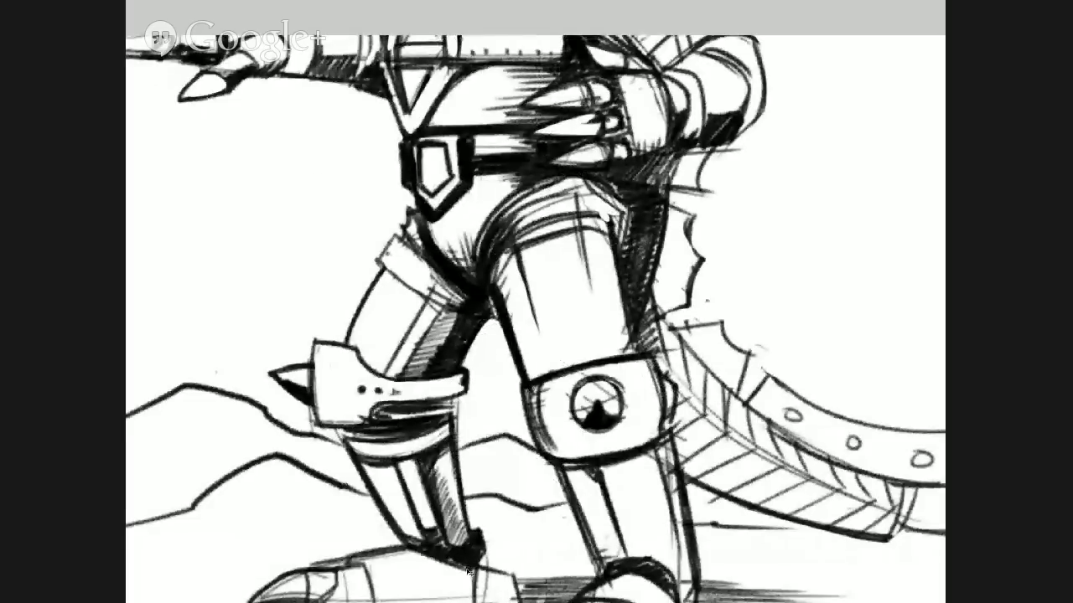
pyautogui.hotkey('ctrl', '0')
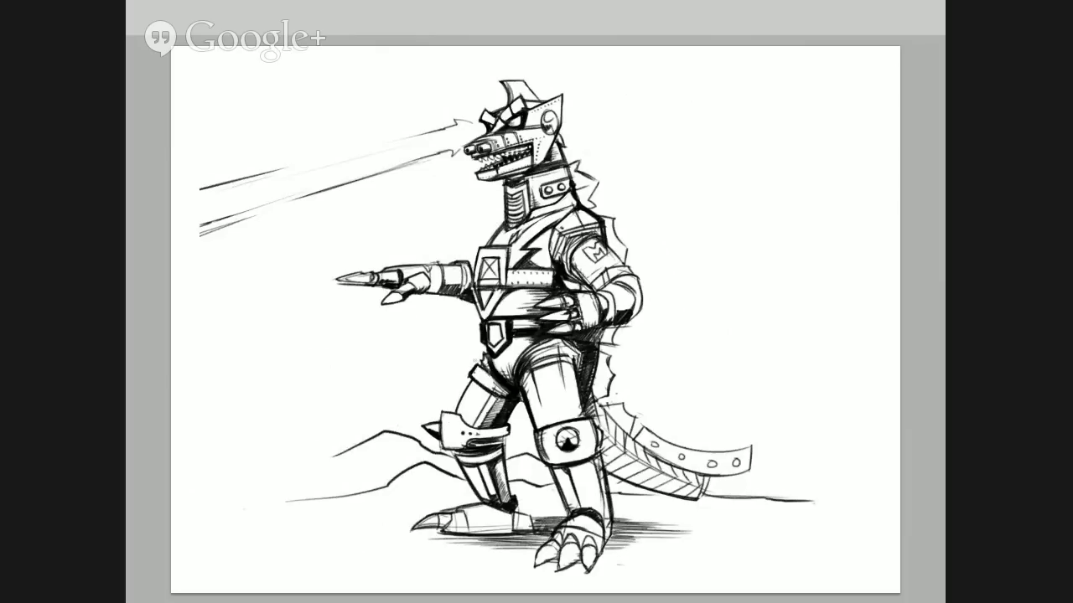
pyautogui.scroll(2, 476, 371)
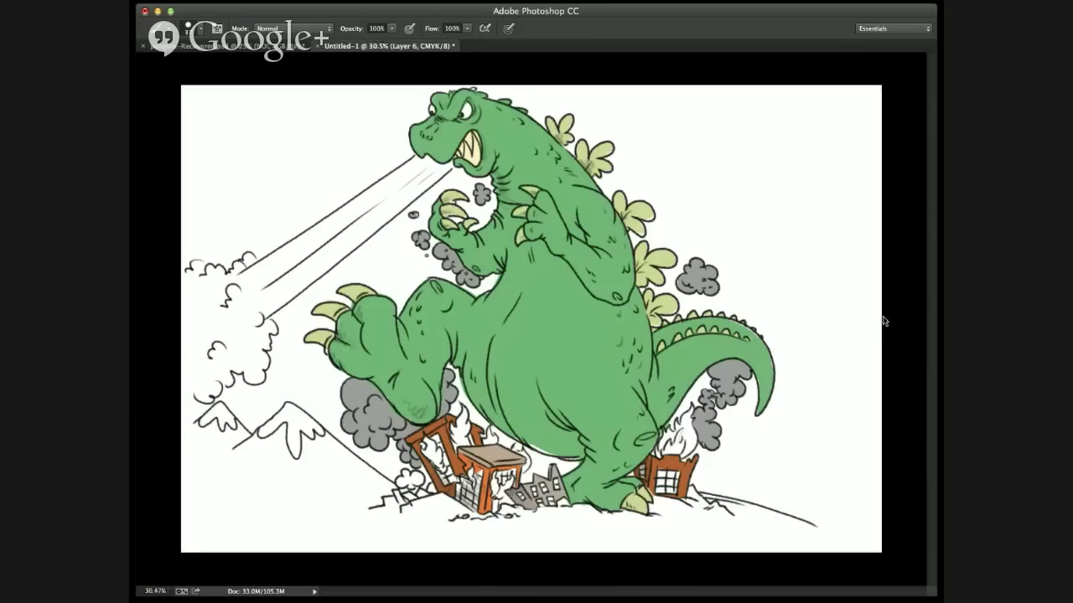
pyautogui.press('z')
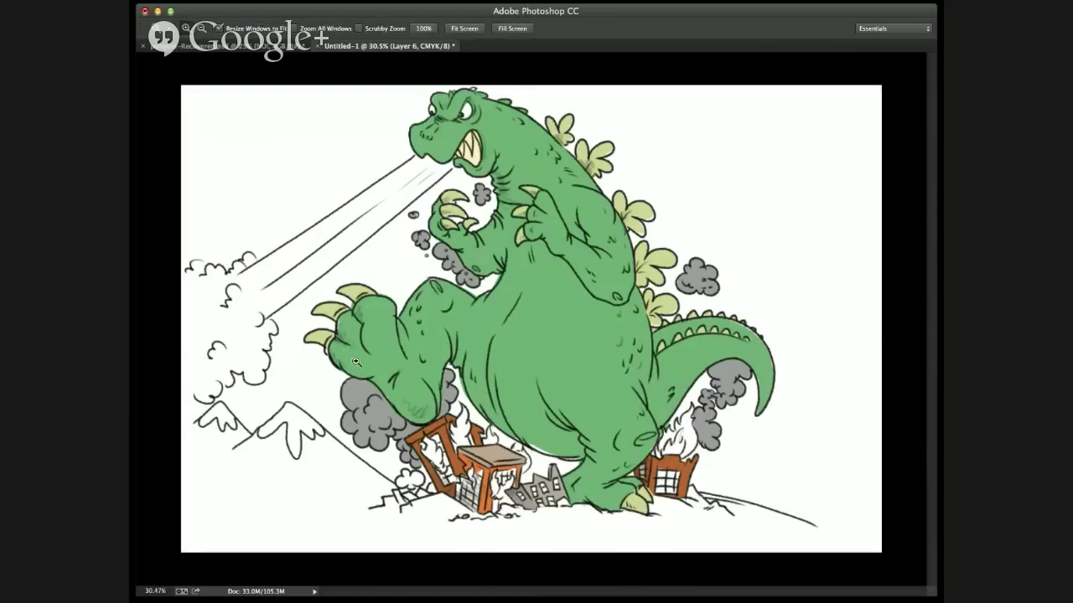
pyautogui.click(532, 492)
pyautogui.click(532, 492)
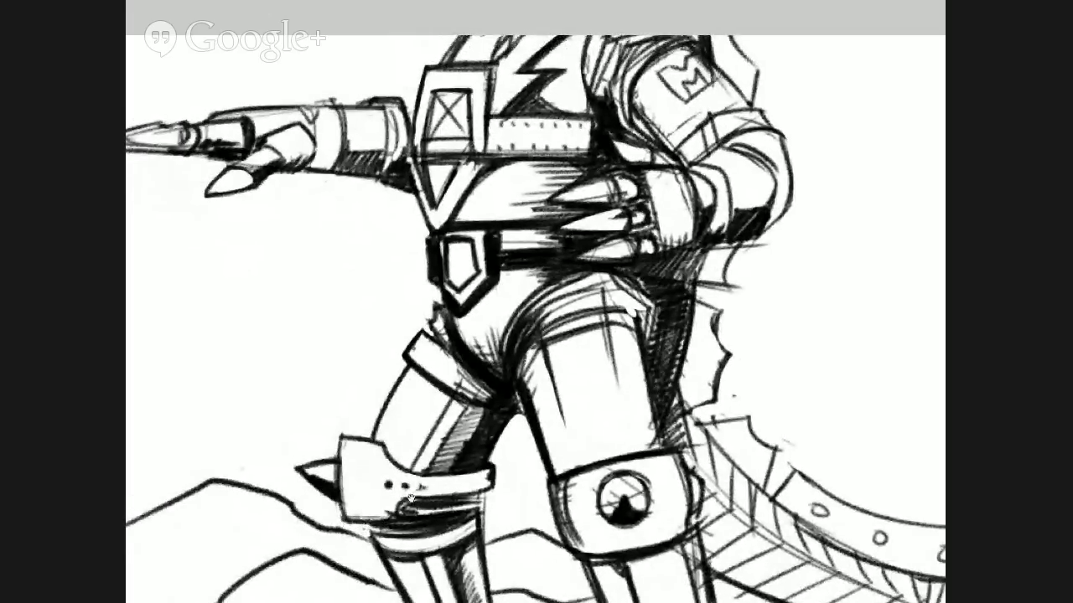
# - Add ink strokes around the lower part of the robot's spiked knee guard
pyautogui.moveTo(383, 527); pyautogui.dragTo(417, 445)
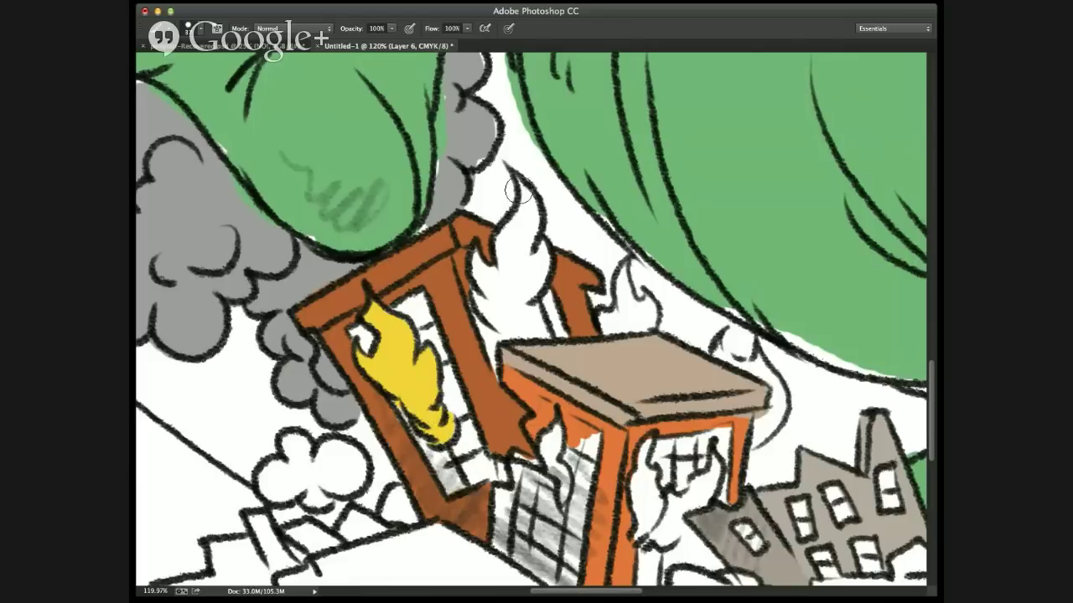
# - Paint the flames on the collapsed brown building and the orange building flat yellow
pyautogui.moveTo(518, 178)
pyautogui.mouseDown()
pyautogui.moveTo(531, 222)
pyautogui.moveTo(525, 188)
pyautogui.moveTo(530, 214)
pyautogui.moveTo(495, 247)
pyautogui.moveTo(502, 230)
pyautogui.moveTo(507, 250)
pyautogui.moveTo(523, 225)
pyautogui.moveTo(533, 275)
pyautogui.moveTo(543, 251)
pyautogui.moveTo(532, 291)
pyautogui.moveTo(527, 250)
pyautogui.moveTo(507, 249)
pyautogui.moveTo(502, 278)
pyautogui.moveTo(472, 246)
pyautogui.moveTo(496, 373)
pyautogui.moveTo(495, 308)
pyautogui.moveTo(528, 319)
pyautogui.moveTo(529, 308)
pyautogui.moveTo(543, 338)
pyautogui.moveTo(506, 331)
pyautogui.moveTo(493, 311)
pyautogui.moveTo(501, 302)
pyautogui.moveTo(531, 324)
pyautogui.moveTo(533, 307)
pyautogui.moveTo(551, 328)
pyautogui.mouseUp()
pyautogui.moveTo(616, 270)
pyautogui.mouseDown()
pyautogui.moveTo(624, 266)
pyautogui.moveTo(607, 317)
pyautogui.mouseUp()
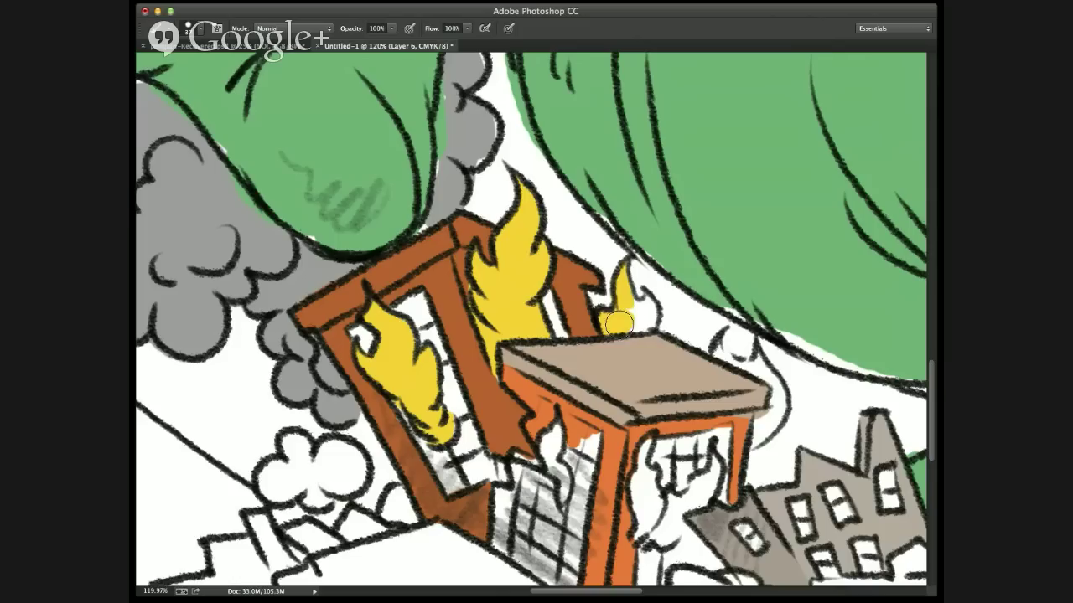
pyautogui.moveTo(616, 328)
pyautogui.mouseDown()
pyautogui.moveTo(651, 319)
pyautogui.moveTo(645, 295)
pyautogui.mouseUp()
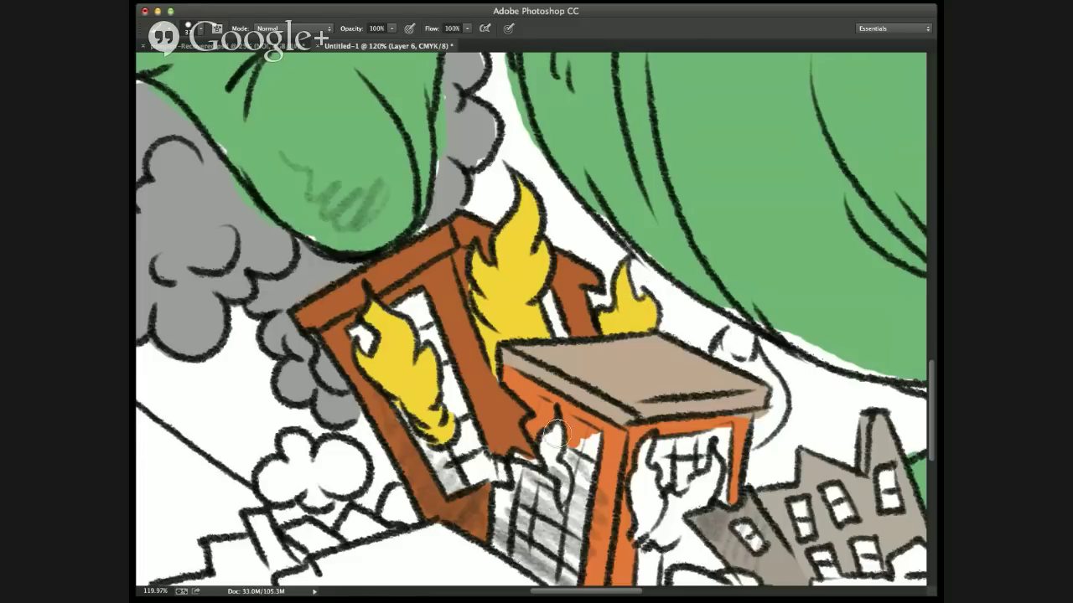
pyautogui.moveTo(556, 436)
pyautogui.mouseDown()
pyautogui.moveTo(554, 423)
pyautogui.moveTo(553, 461)
pyautogui.mouseUp()
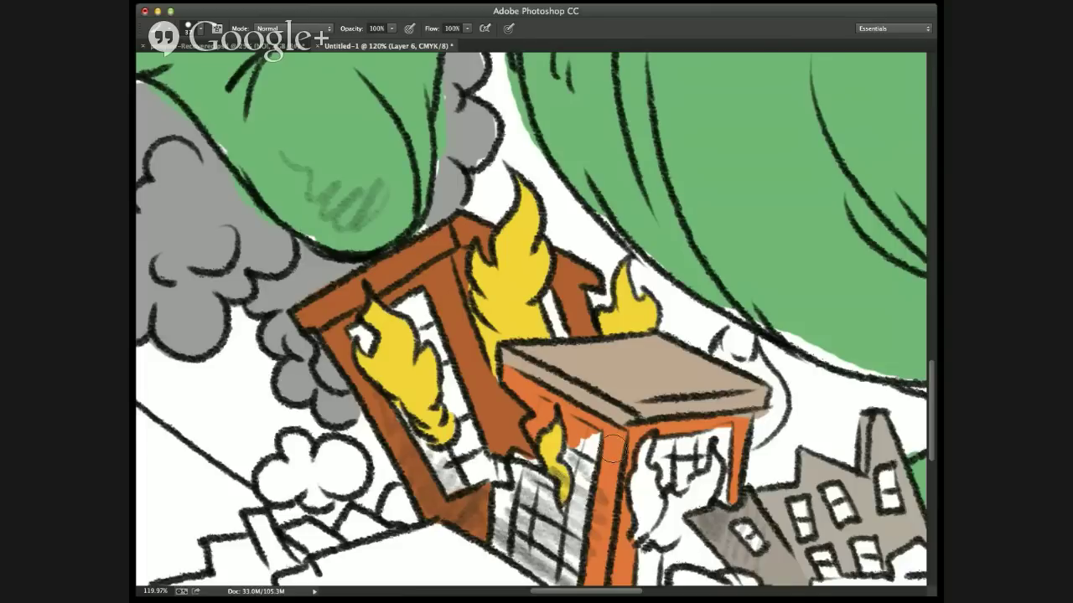
pyautogui.moveTo(641, 456)
pyautogui.mouseDown()
pyautogui.moveTo(651, 439)
pyautogui.moveTo(635, 539)
pyautogui.moveTo(650, 507)
pyautogui.moveTo(647, 478)
pyautogui.moveTo(645, 496)
pyautogui.moveTo(666, 506)
pyautogui.moveTo(683, 501)
pyautogui.moveTo(709, 457)
pyautogui.moveTo(716, 471)
pyautogui.moveTo(670, 518)
pyautogui.moveTo(708, 472)
pyautogui.moveTo(666, 541)
pyautogui.moveTo(649, 533)
pyautogui.moveTo(637, 543)
pyautogui.moveTo(589, 449)
pyautogui.moveTo(521, 516)
pyautogui.mouseUp()
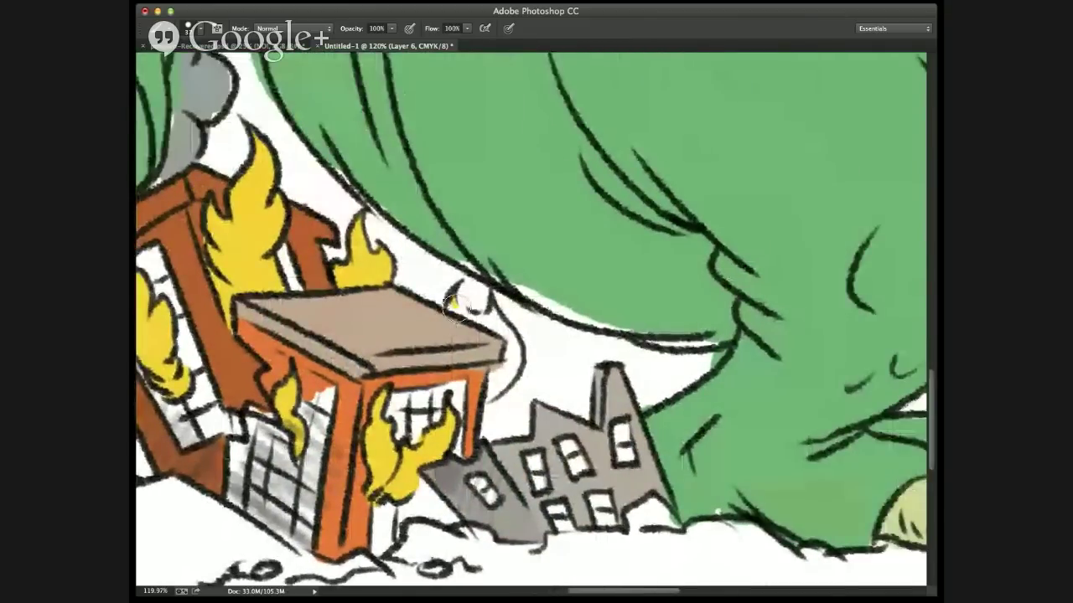
pyautogui.moveTo(453, 293)
pyautogui.mouseDown()
pyautogui.moveTo(499, 320)
pyautogui.moveTo(488, 323)
pyautogui.moveTo(510, 351)
pyautogui.moveTo(491, 397)
pyautogui.moveTo(515, 359)
pyautogui.moveTo(510, 330)
pyautogui.moveTo(499, 375)
pyautogui.mouseUp()
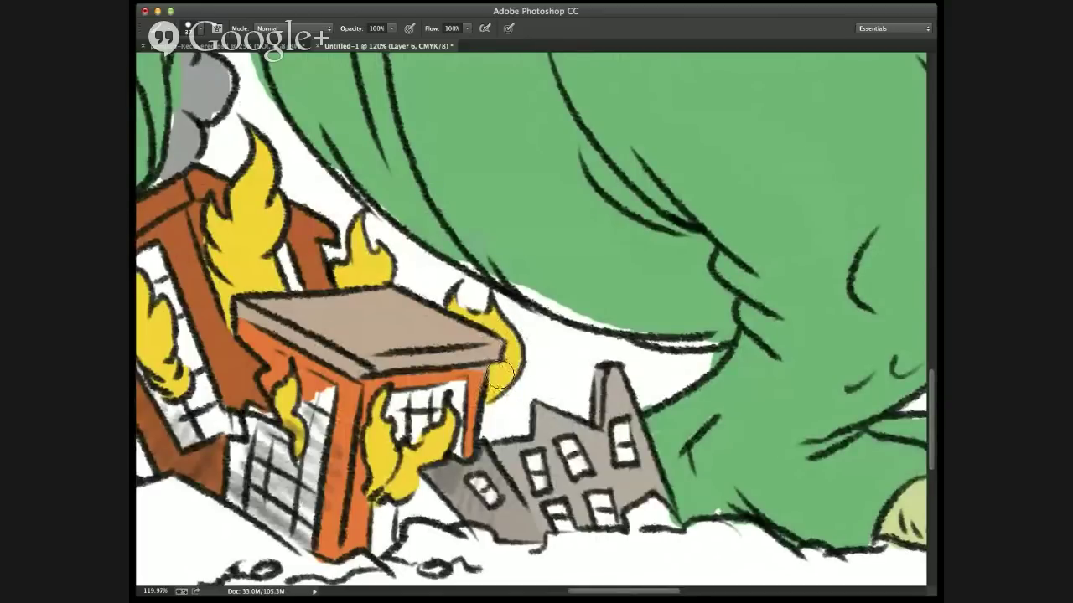
# - Fill the flames above the small brown building beneath the monster's tail with flat yellow
pyautogui.press('super+0')
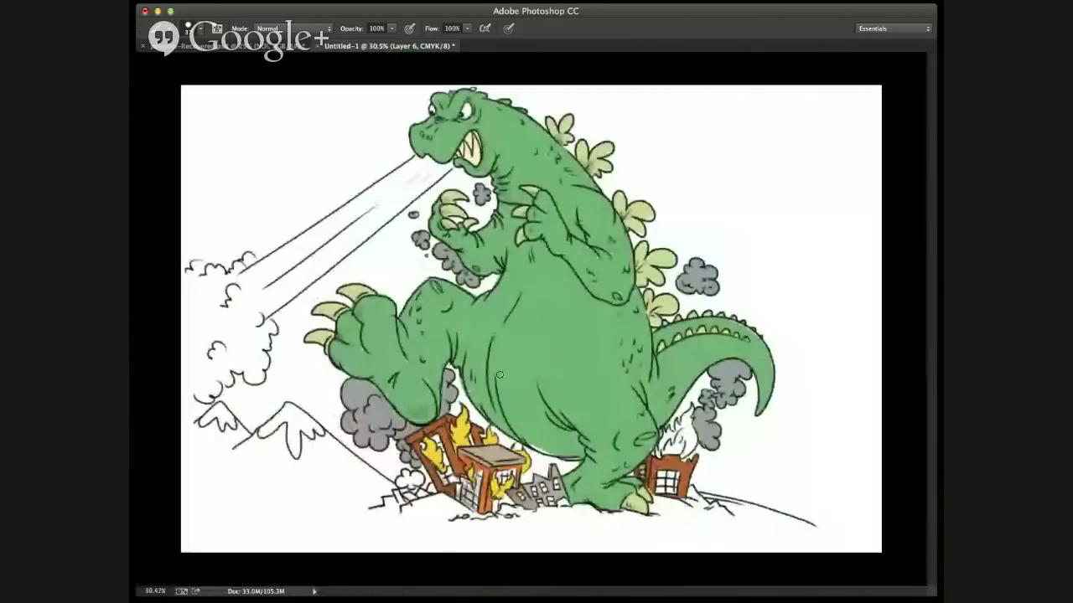
pyautogui.press('v')
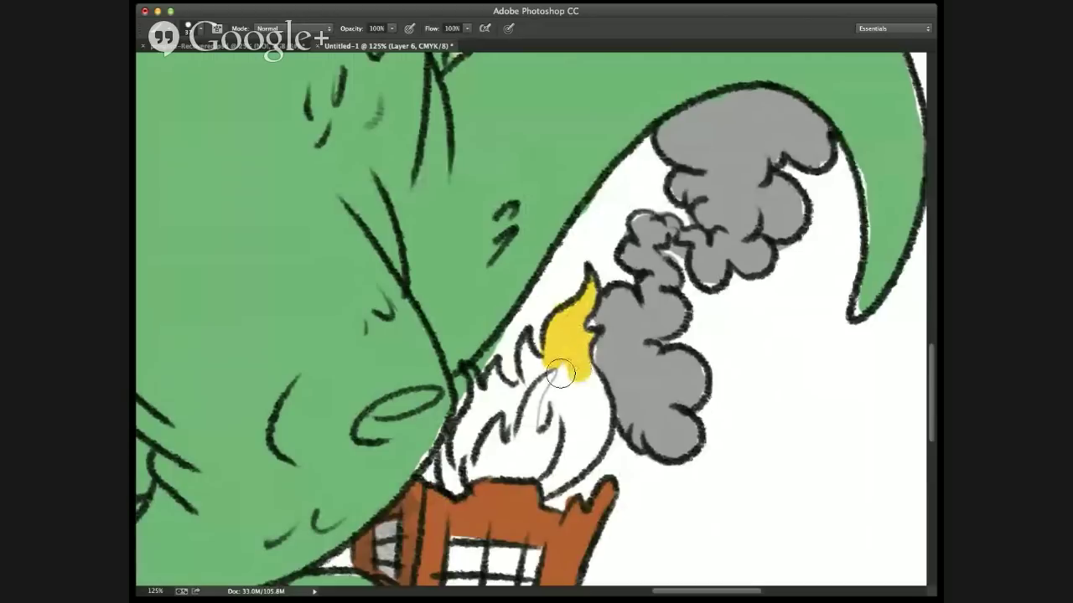
pyautogui.moveTo(555, 369)
pyautogui.mouseDown()
pyautogui.moveTo(519, 343)
pyautogui.moveTo(526, 369)
pyautogui.moveTo(513, 386)
pyautogui.moveTo(477, 368)
pyautogui.moveTo(463, 381)
pyautogui.moveTo(473, 411)
pyautogui.moveTo(460, 433)
pyautogui.mouseUp()
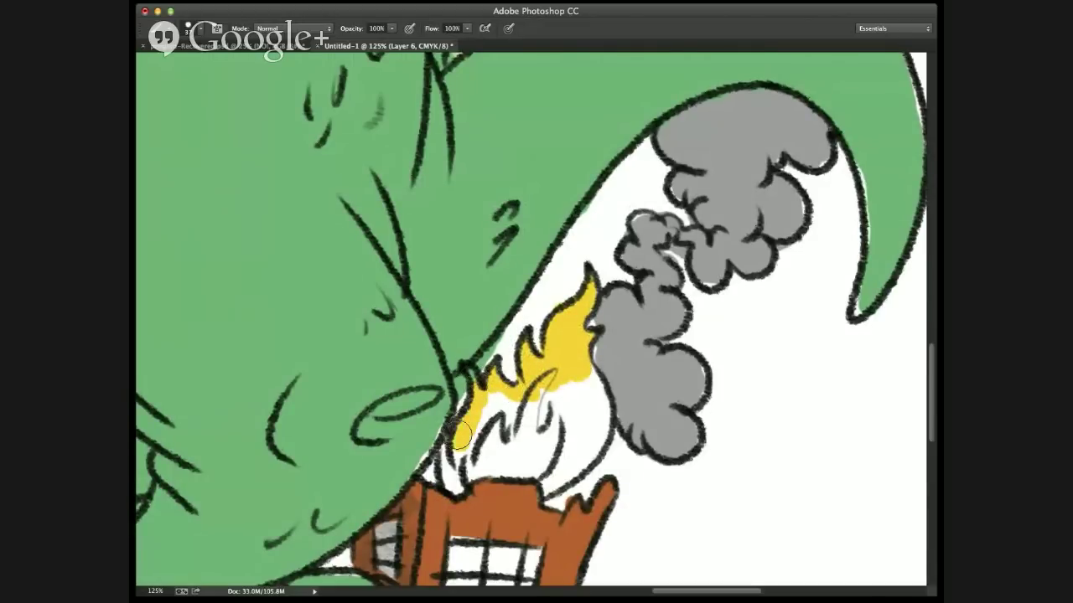
pyautogui.moveTo(474, 469)
pyautogui.mouseDown()
pyautogui.moveTo(477, 419)
pyautogui.moveTo(503, 419)
pyautogui.moveTo(579, 369)
pyautogui.moveTo(598, 408)
pyautogui.moveTo(587, 465)
pyautogui.moveTo(553, 484)
pyautogui.moveTo(531, 470)
pyautogui.mouseUp()
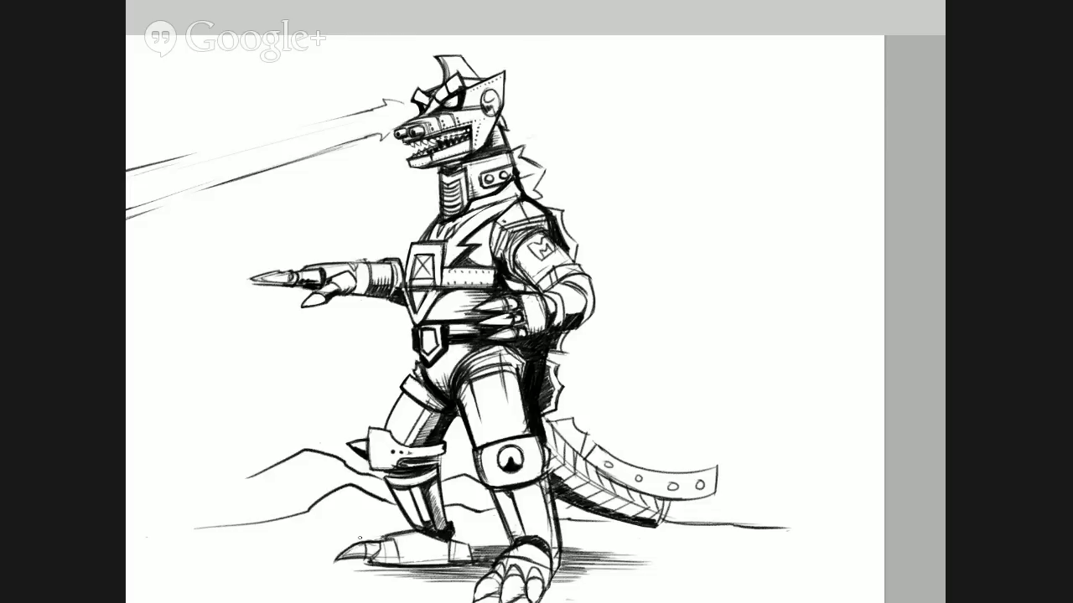
# - Darken the ground shadow between and behind the robot's feet with hatching strokes
pyautogui.scroll(-1, 501, 508)
pyautogui.scroll(-5, 501, 508)
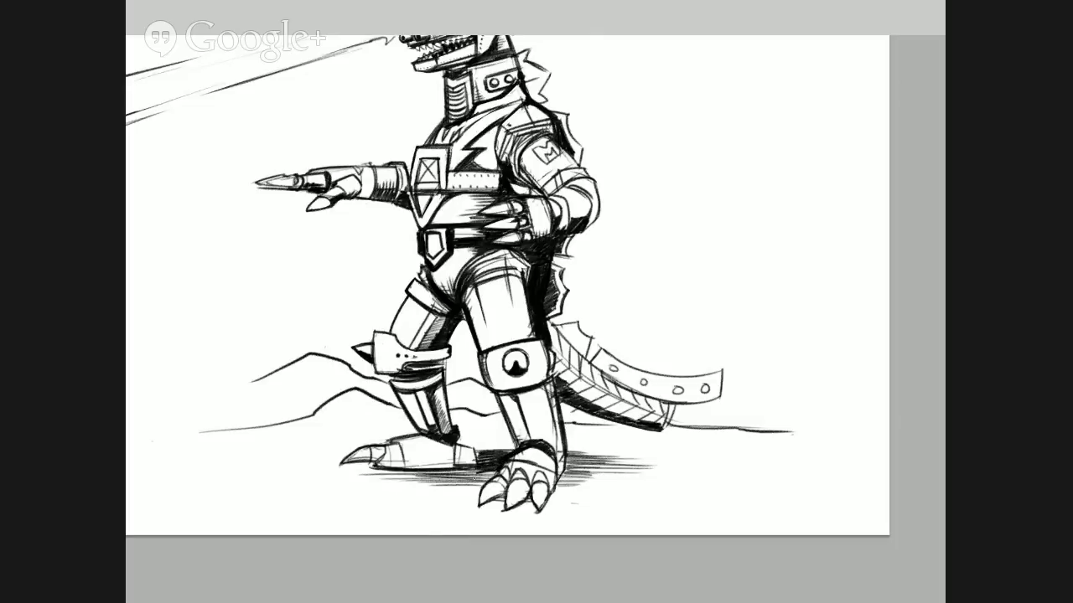
pyautogui.moveTo(494, 473)
pyautogui.mouseDown()
pyautogui.moveTo(471, 477)
pyautogui.moveTo(481, 481)
pyautogui.mouseUp()
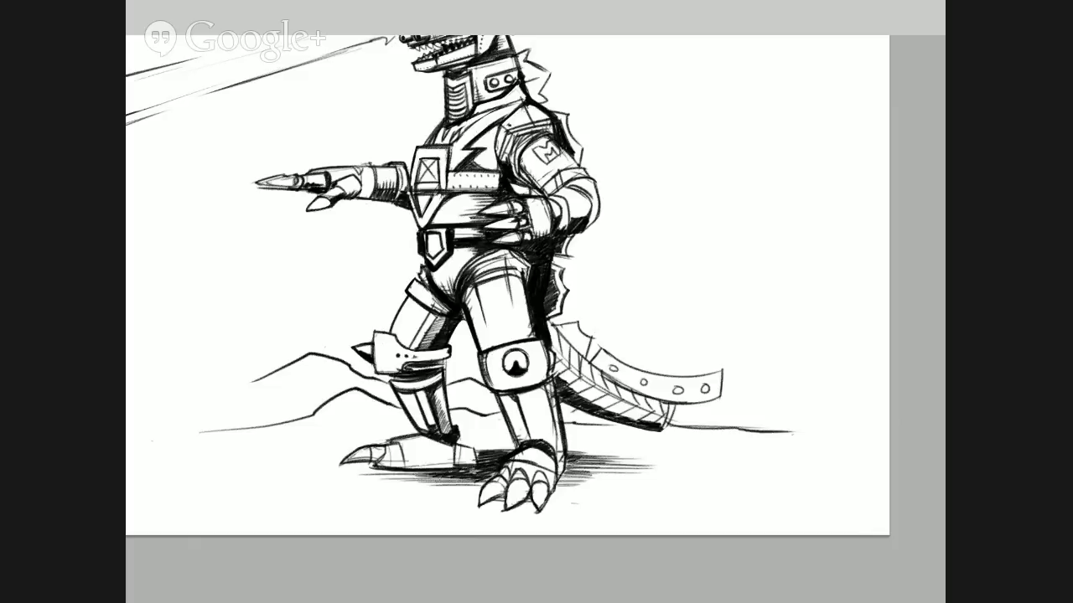
pyautogui.moveTo(566, 463)
pyautogui.mouseDown()
pyautogui.moveTo(592, 484)
pyautogui.moveTo(601, 471)
pyautogui.mouseUp()
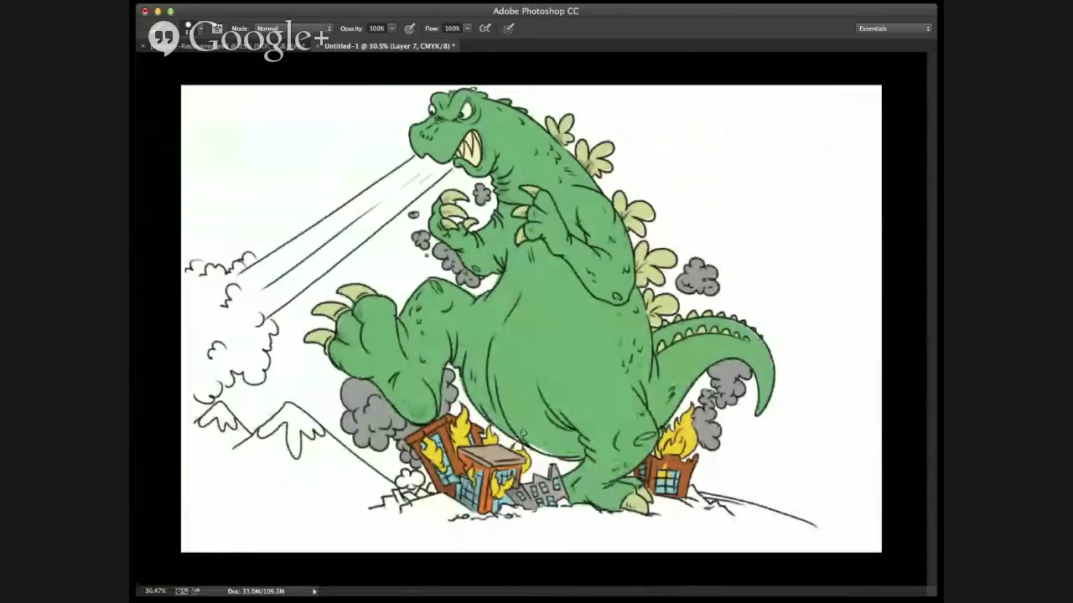
# - Paint the small smoke puffs above the rubble beside the collapsed brown building flat grey
pyautogui.press('v')
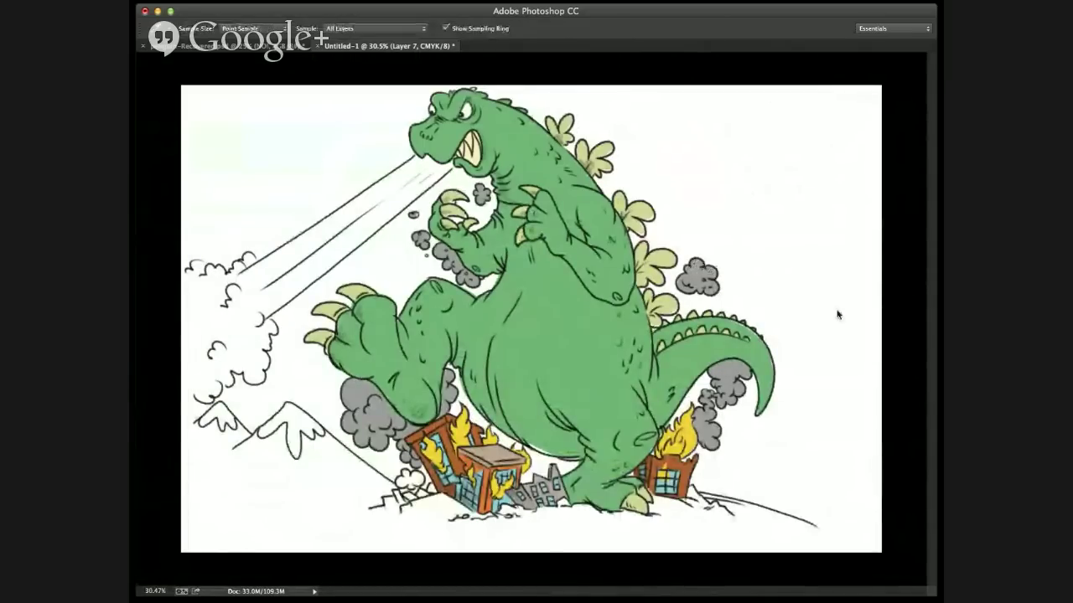
pyautogui.press('z')
pyautogui.moveTo(367, 447); pyautogui.dragTo(886, 225)
pyautogui.press('b')
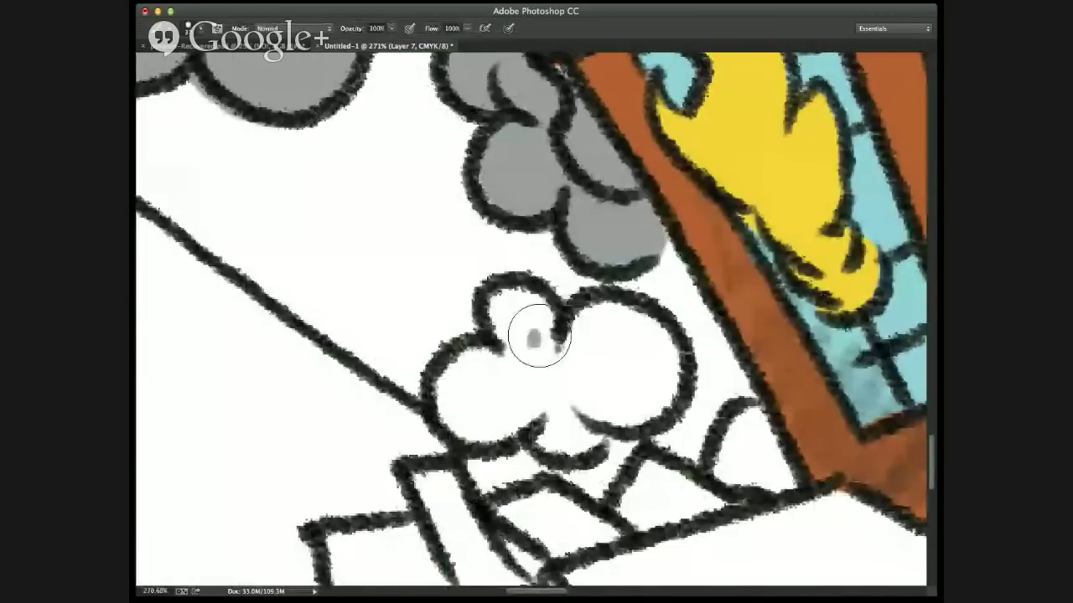
pyautogui.moveTo(531, 340)
pyautogui.mouseDown()
pyautogui.moveTo(546, 316)
pyautogui.moveTo(508, 306)
pyautogui.moveTo(457, 394)
pyautogui.moveTo(480, 412)
pyautogui.moveTo(523, 384)
pyautogui.moveTo(557, 423)
pyautogui.moveTo(584, 421)
pyautogui.mouseUp()
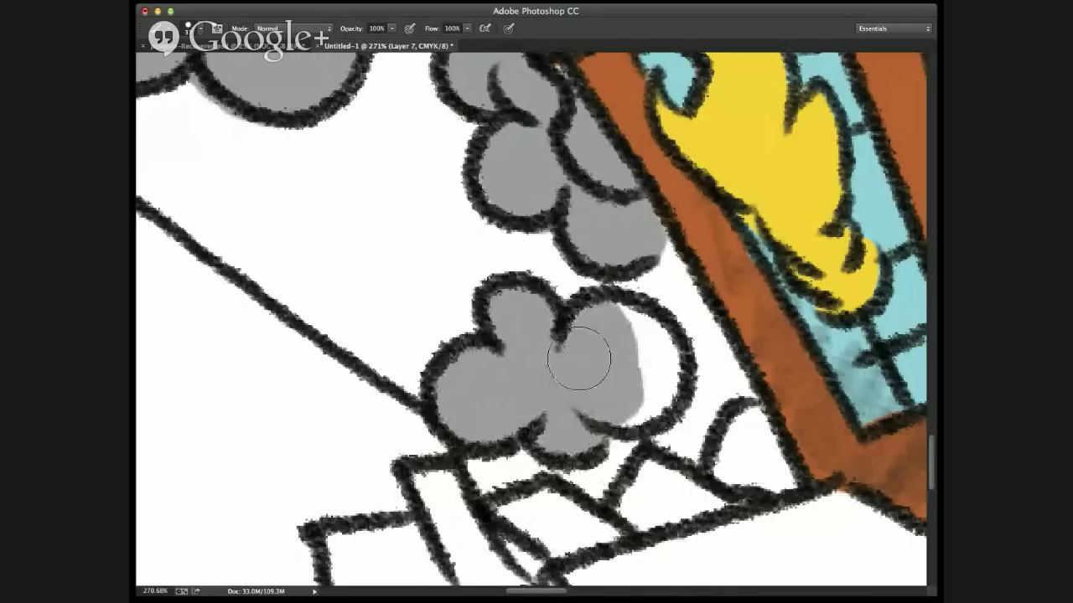
pyautogui.moveTo(579, 355)
pyautogui.mouseDown()
pyautogui.moveTo(611, 366)
pyautogui.moveTo(622, 330)
pyautogui.moveTo(603, 383)
pyautogui.mouseUp()
pyautogui.moveTo(716, 456)
pyautogui.mouseDown()
pyautogui.moveTo(748, 438)
pyautogui.moveTo(729, 460)
pyautogui.moveTo(754, 473)
pyautogui.moveTo(759, 440)
pyautogui.moveTo(775, 459)
pyautogui.moveTo(754, 430)
pyautogui.moveTo(703, 493)
pyautogui.mouseUp()
# - Paint the rubble-strewn ground beneath the buildings and the monster's foot flat dark grey on a separate layer
pyautogui.press('super+0')
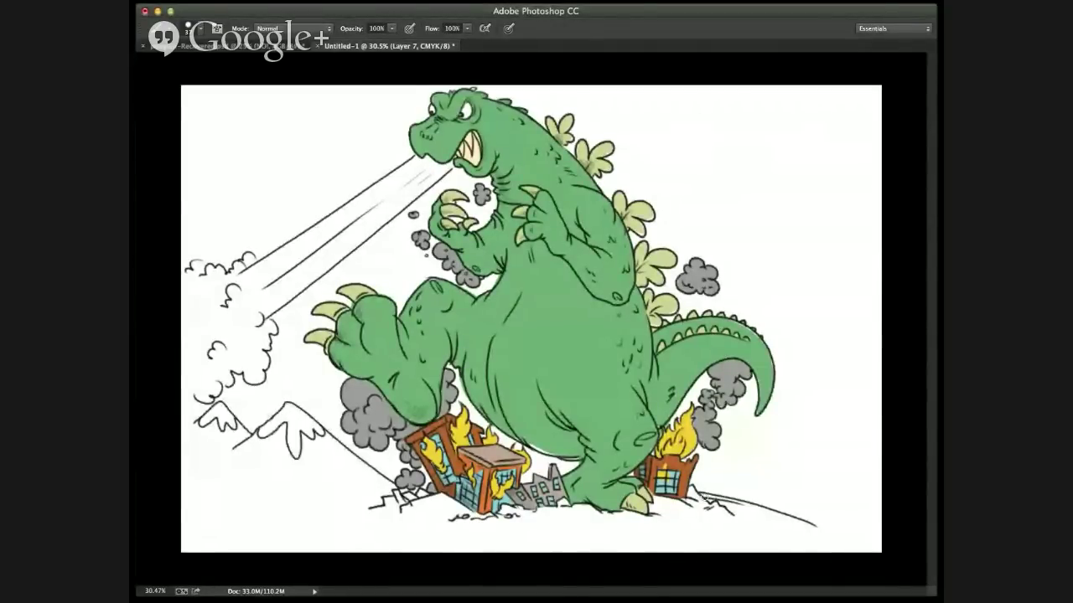
pyautogui.press('i')
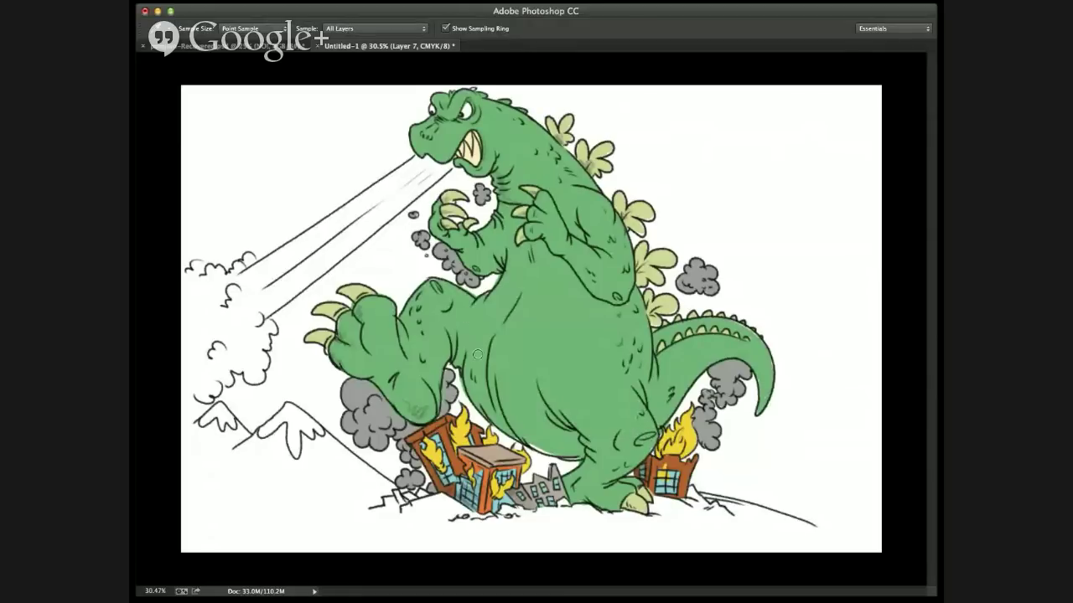
pyautogui.press('b')
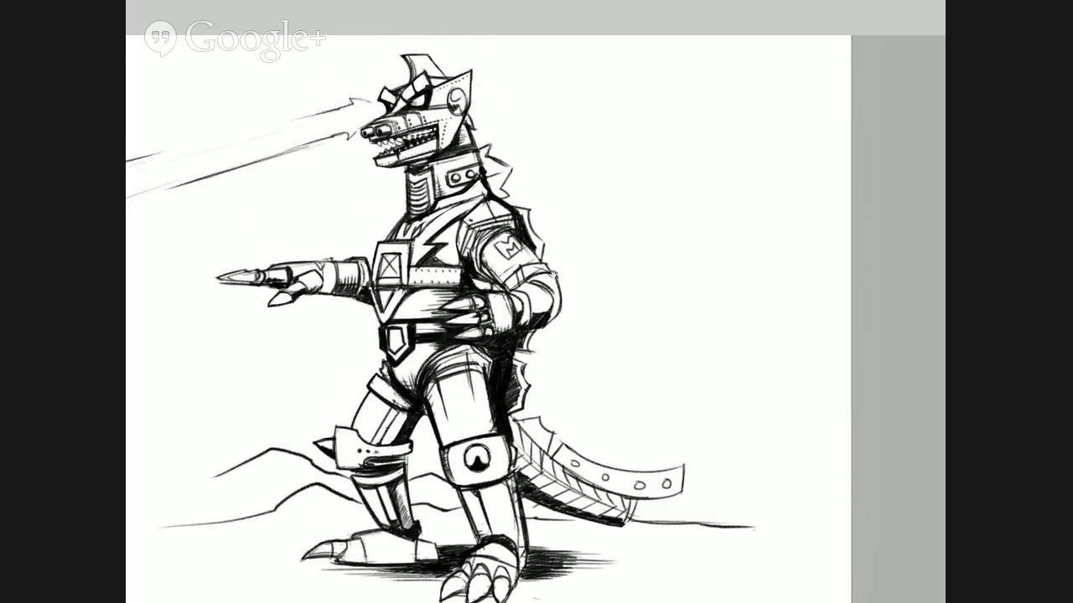
pyautogui.scroll(-2, 553, 274)
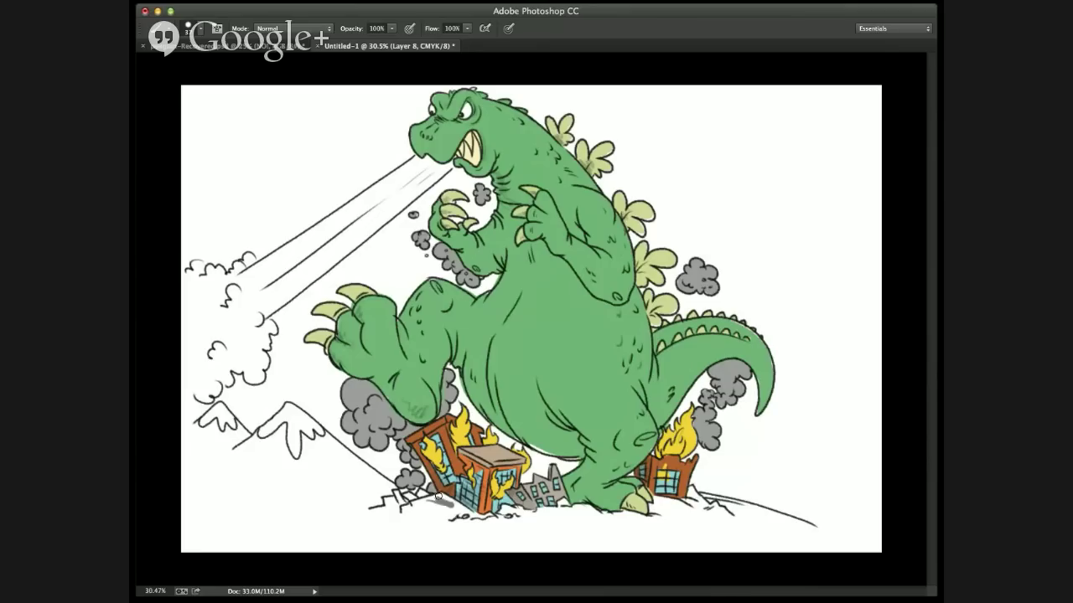
pyautogui.moveTo(451, 500); pyautogui.dragTo(419, 498)
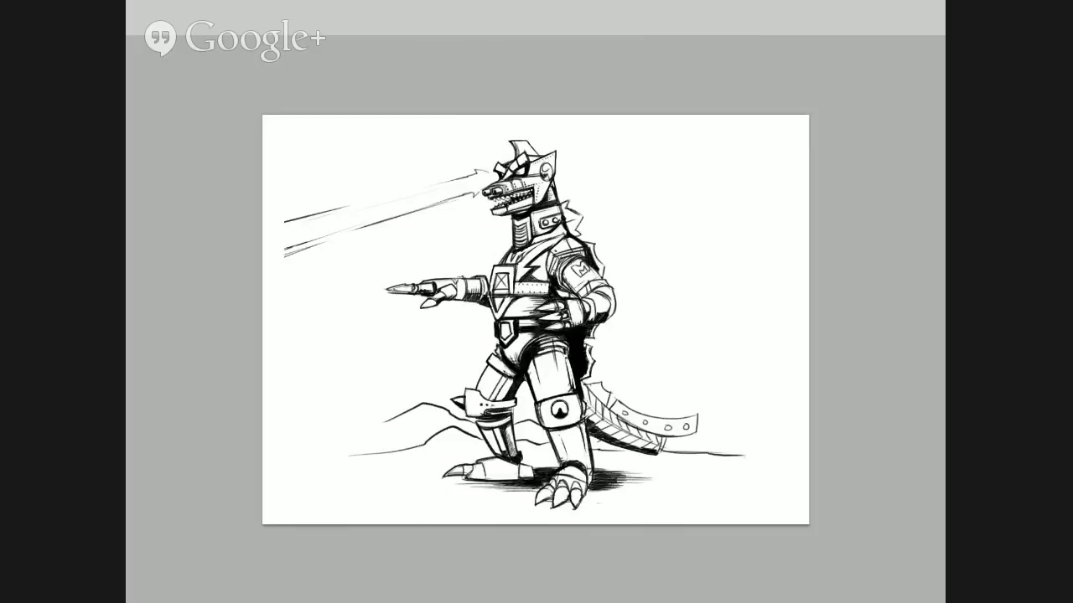
pyautogui.press('Escape')
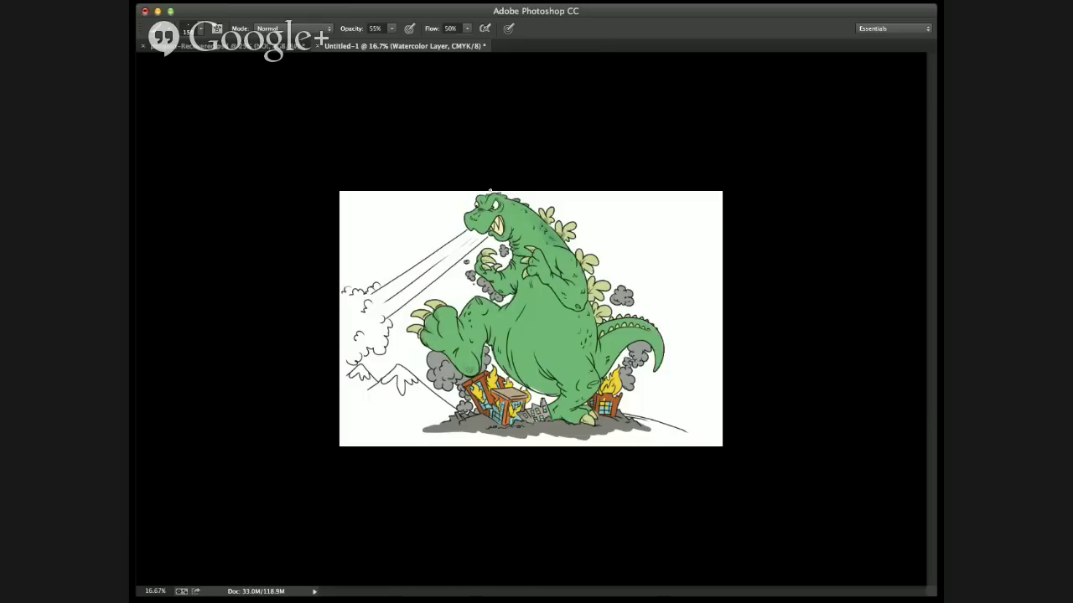
pyautogui.press('f')
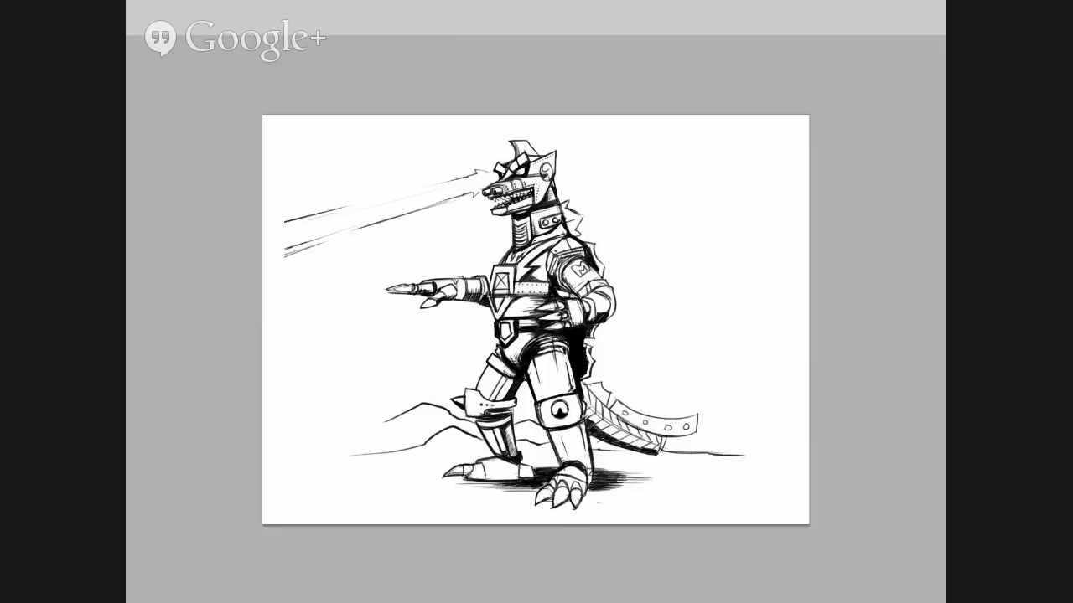
pyautogui.press('Escape')
pyautogui.press('f')
pyautogui.scroll(5, 535, 248)
pyautogui.press('Escape')
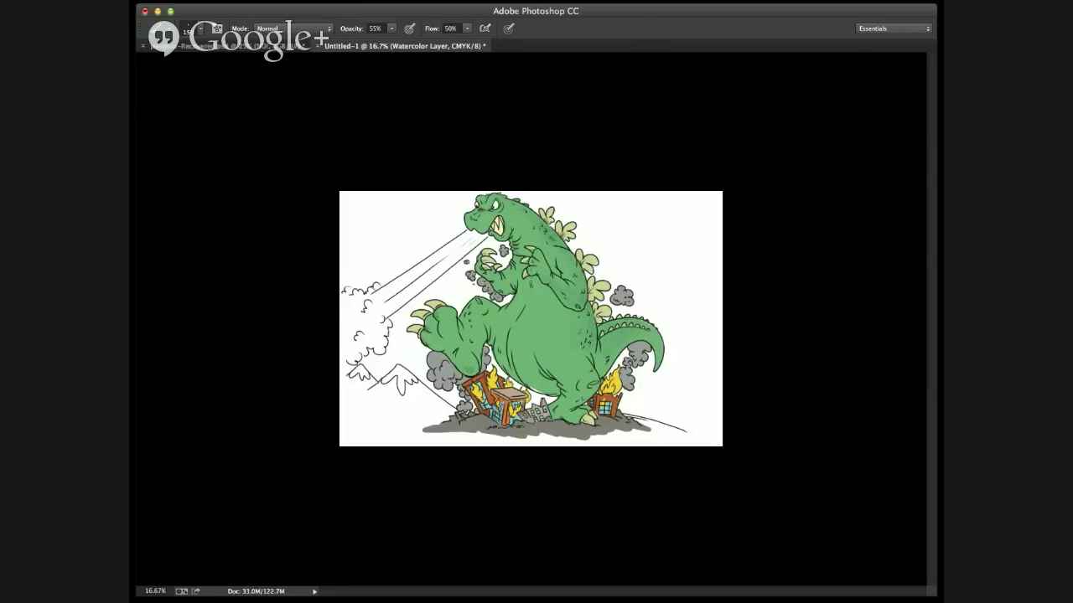
pyautogui.press('f')
pyautogui.scroll(-5, 535, 301)
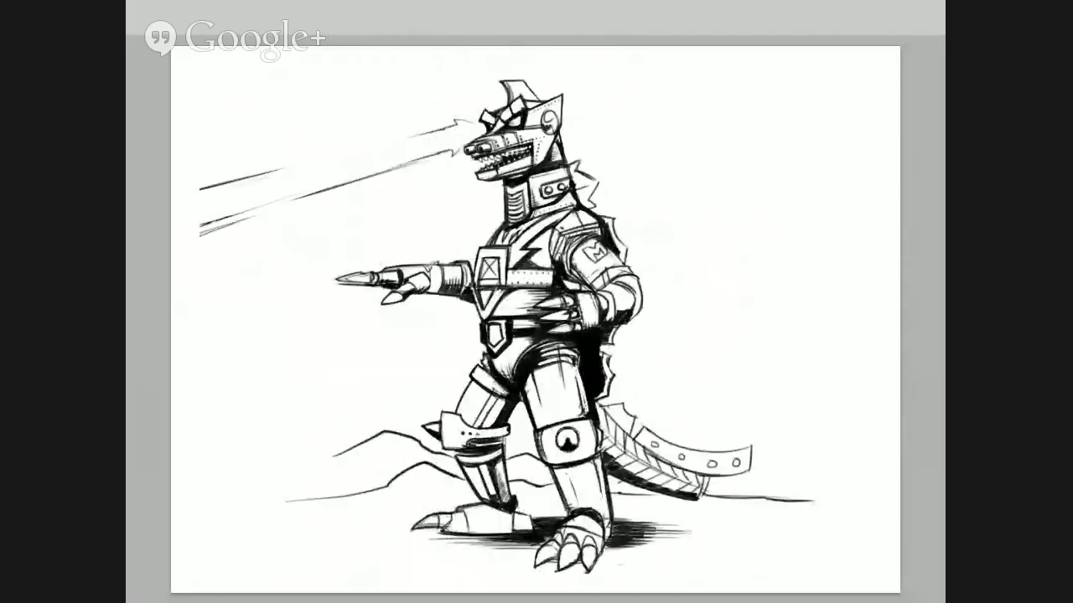
pyautogui.press('Escape')
pyautogui.press('f')
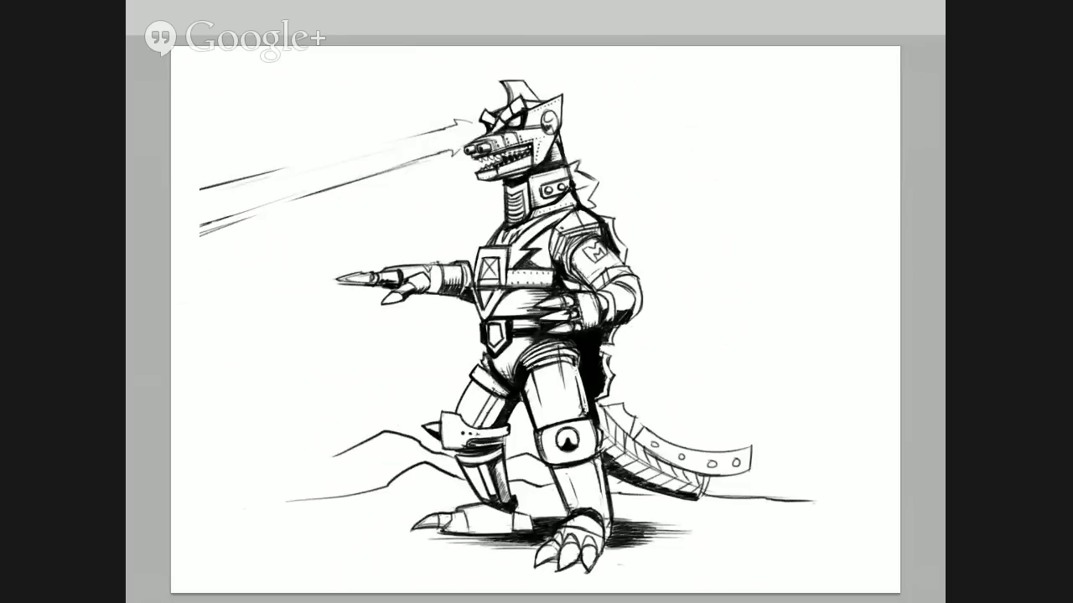
pyautogui.press('f')
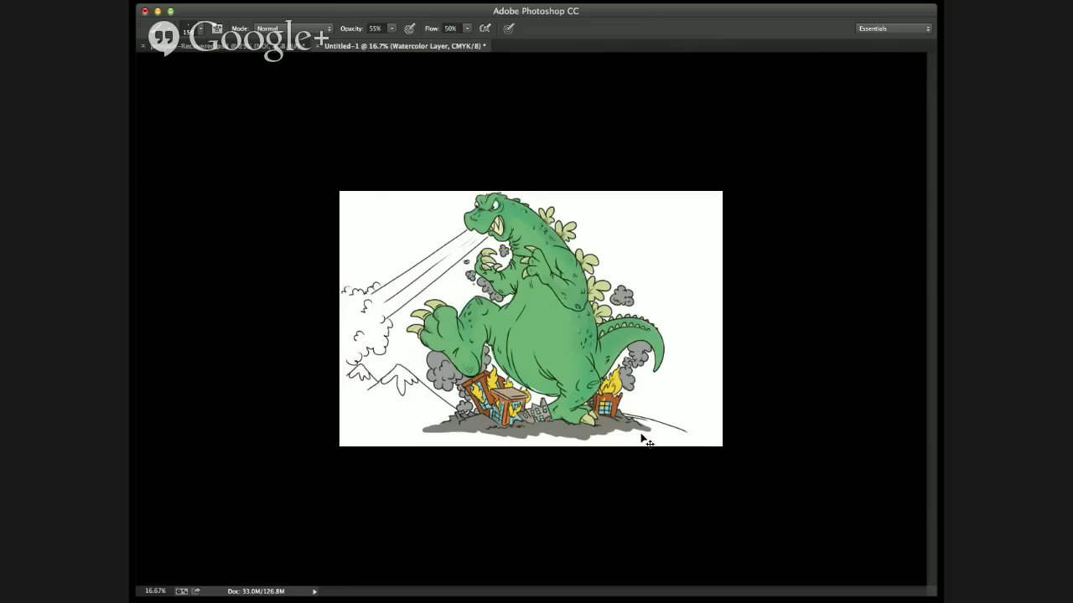
# - Brush soft shading over the monster's raised leg, the burning buildings and the ground on the Watercolor Layer
pyautogui.scroll(3, 644, 440)
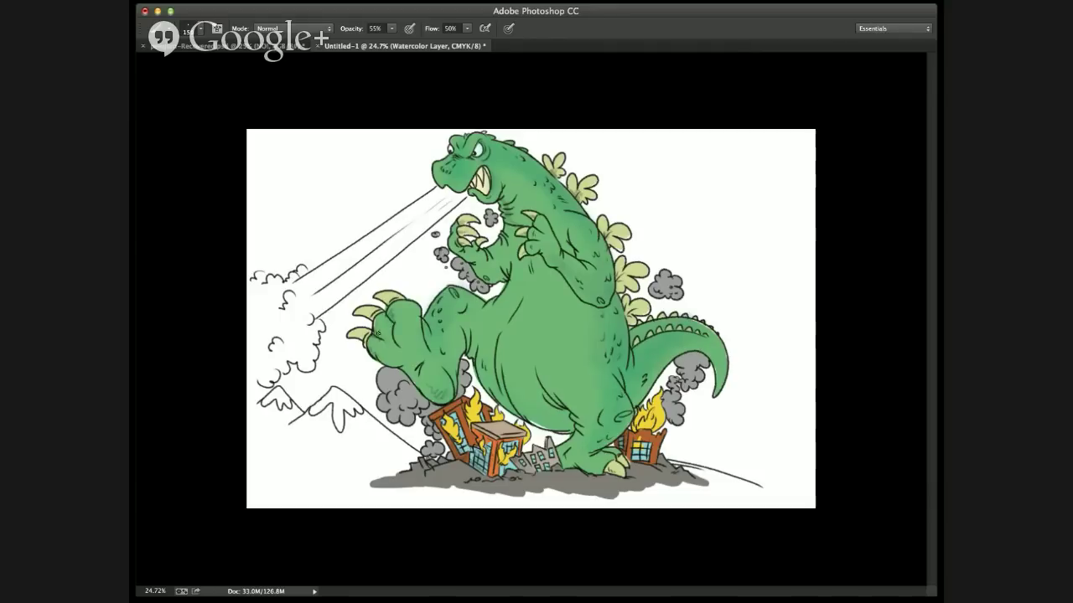
pyautogui.moveTo(378, 343); pyautogui.dragTo(447, 359)
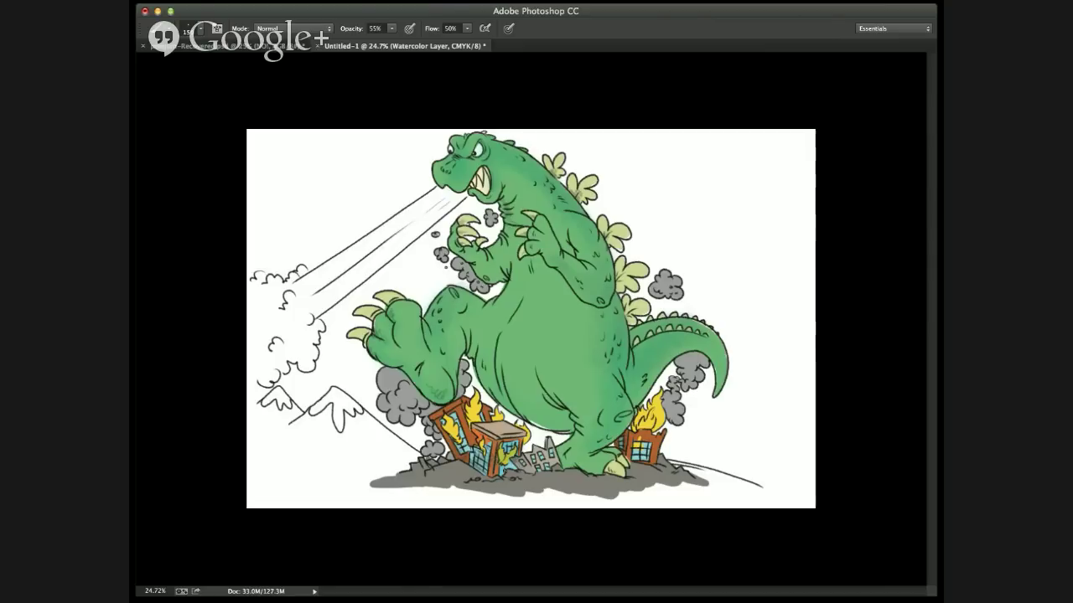
pyautogui.moveTo(521, 468); pyautogui.dragTo(528, 463)
pyautogui.moveTo(467, 415); pyautogui.dragTo(489, 414)
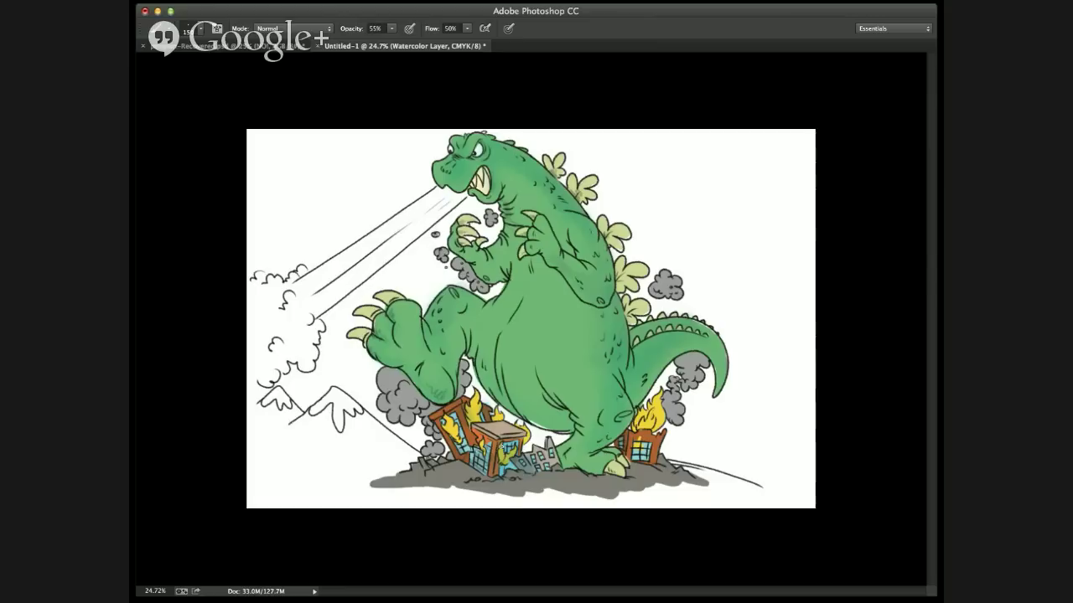
pyautogui.moveTo(654, 447); pyautogui.dragTo(643, 437)
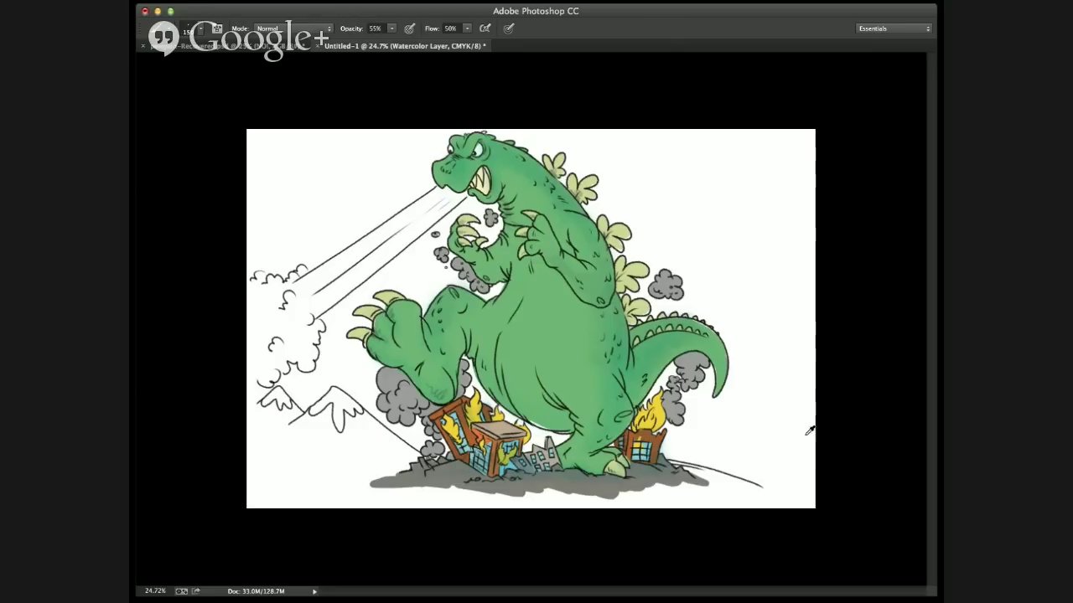
pyautogui.moveTo(807, 430); pyautogui.dragTo(584, 478)
pyautogui.moveTo(651, 467)
pyautogui.mouseDown()
pyautogui.moveTo(701, 477)
pyautogui.moveTo(572, 479)
pyautogui.mouseUp()
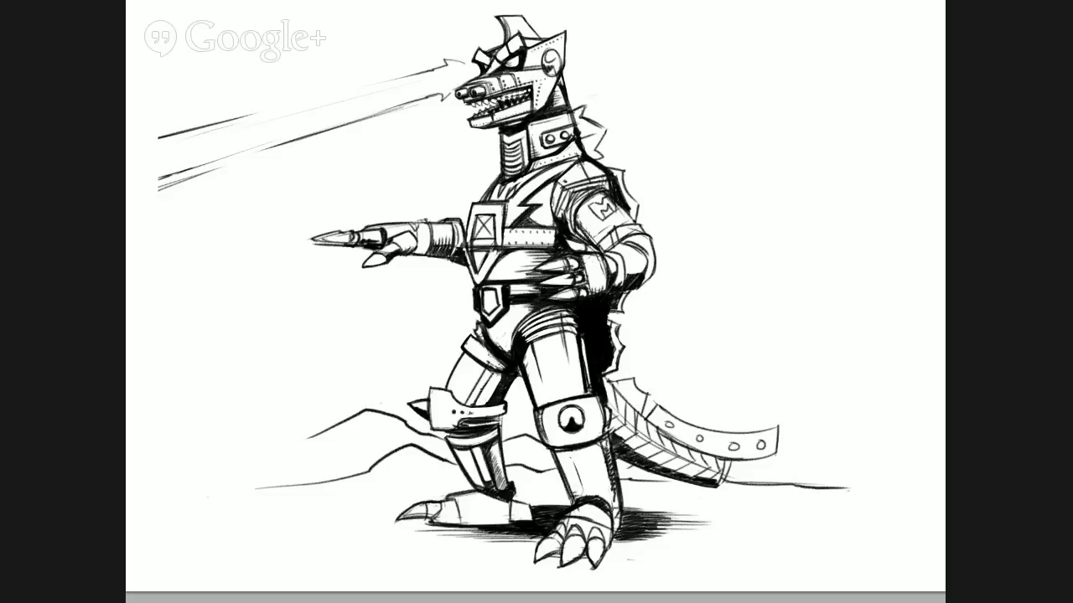
# - Add shading strokes at the heel of the robot's front foot
pyautogui.moveTo(626, 516); pyautogui.dragTo(616, 528)
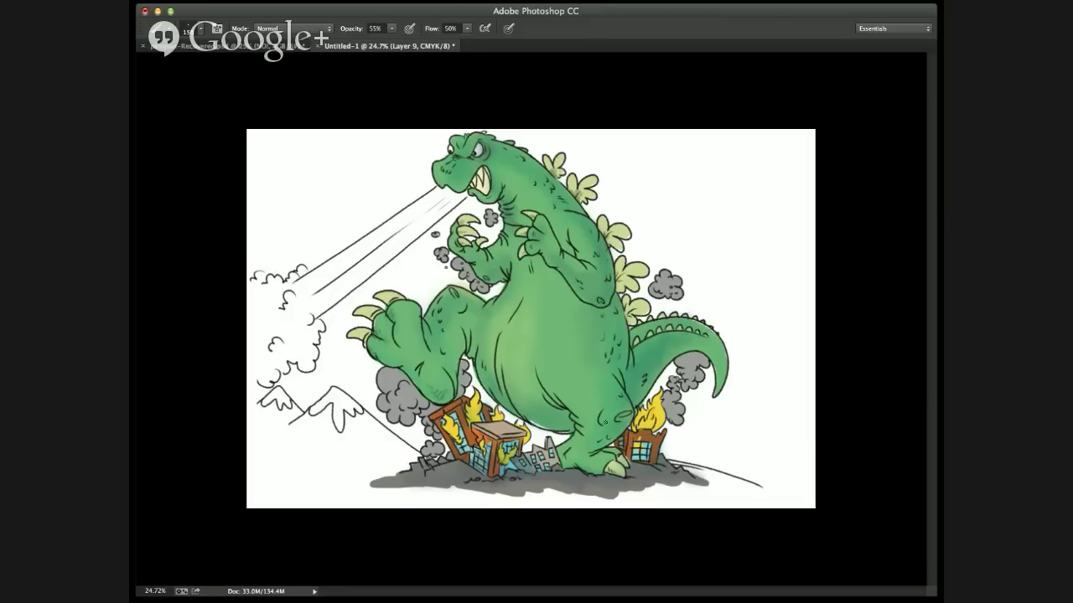
# - Brush soft highlights onto the monster's standing leg, neck and face on Layer 9, and switch to the Watercolor Layer
pyautogui.moveTo(622, 418); pyautogui.dragTo(633, 414)
pyautogui.moveTo(528, 192); pyautogui.dragTo(444, 157)
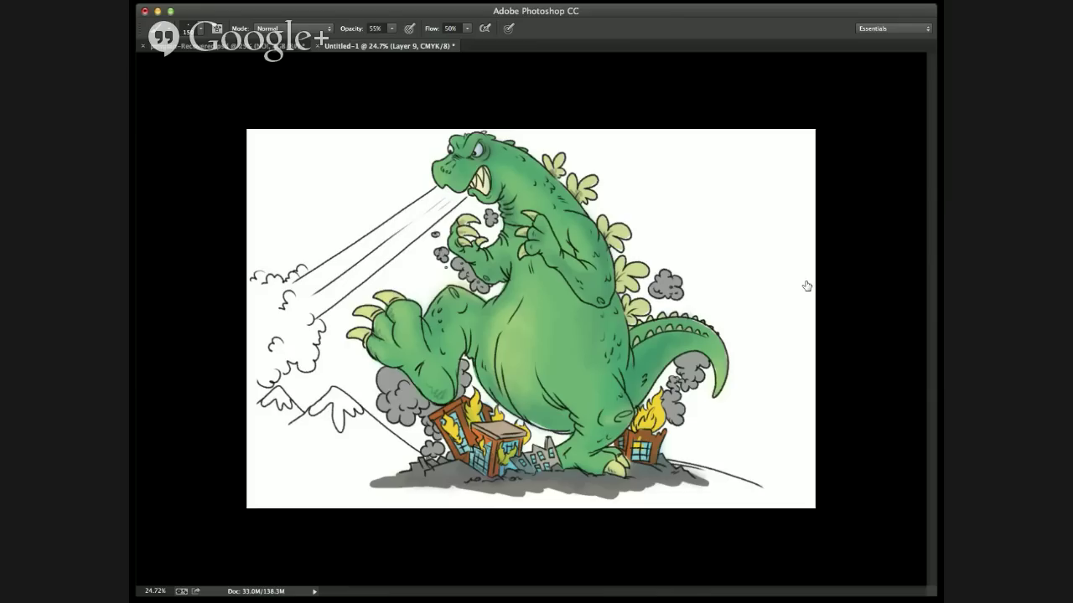
pyautogui.hotkey('alt', ']')
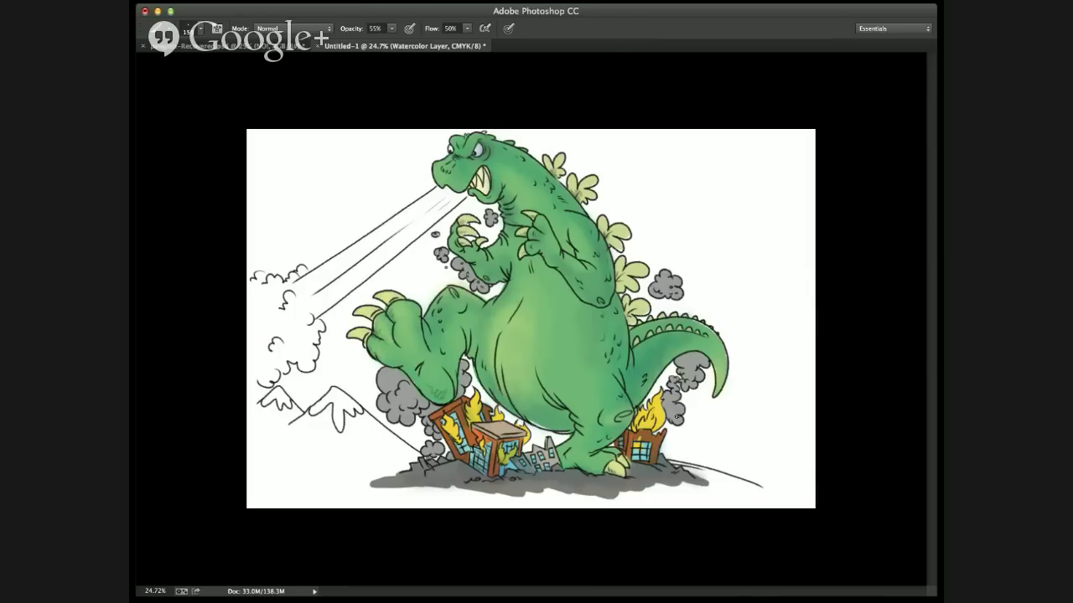
# - Brush soft shading onto the smoke clouds, the wrecked buildings and the rubble on the Watercolor Layer
pyautogui.moveTo(676, 417)
pyautogui.mouseDown()
pyautogui.moveTo(674, 396)
pyautogui.moveTo(704, 356)
pyautogui.mouseUp()
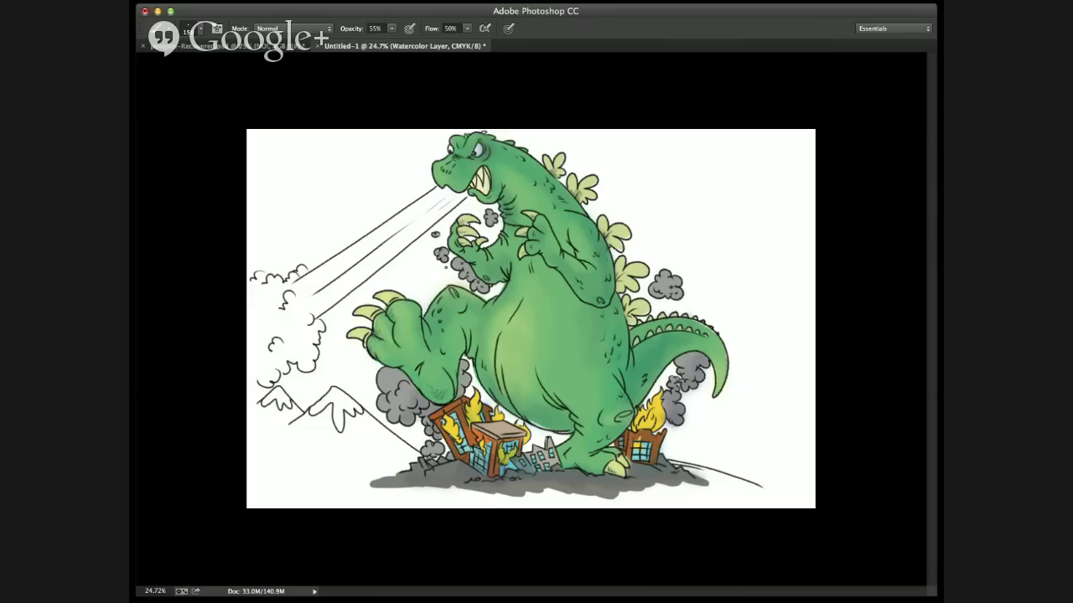
pyautogui.moveTo(435, 449); pyautogui.dragTo(427, 452)
pyautogui.moveTo(512, 440); pyautogui.dragTo(518, 448)
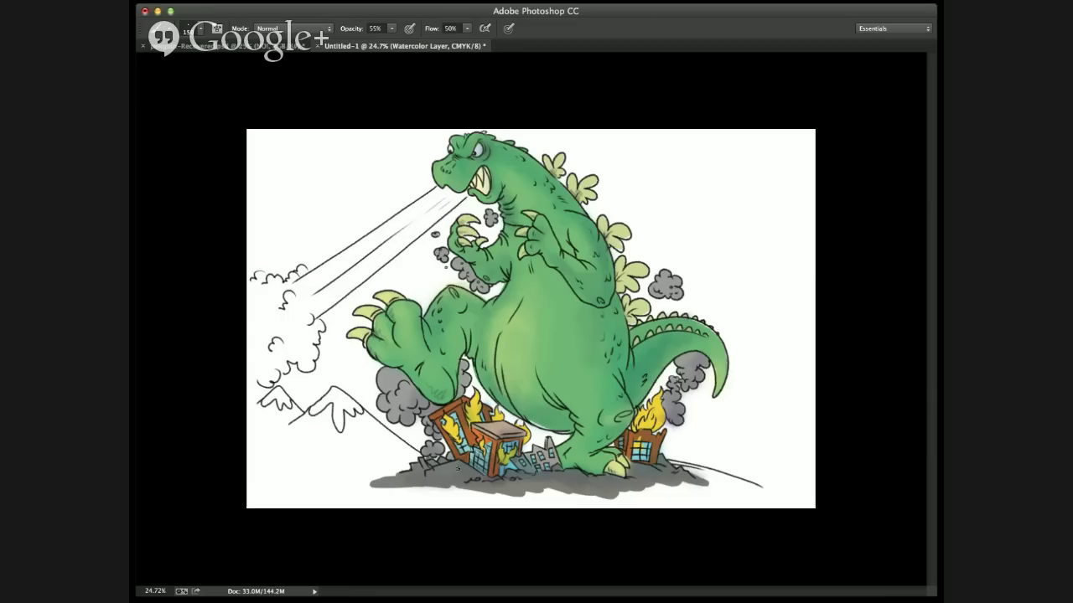
pyautogui.moveTo(458, 468); pyautogui.dragTo(441, 473)
pyautogui.moveTo(672, 281); pyautogui.dragTo(674, 292)
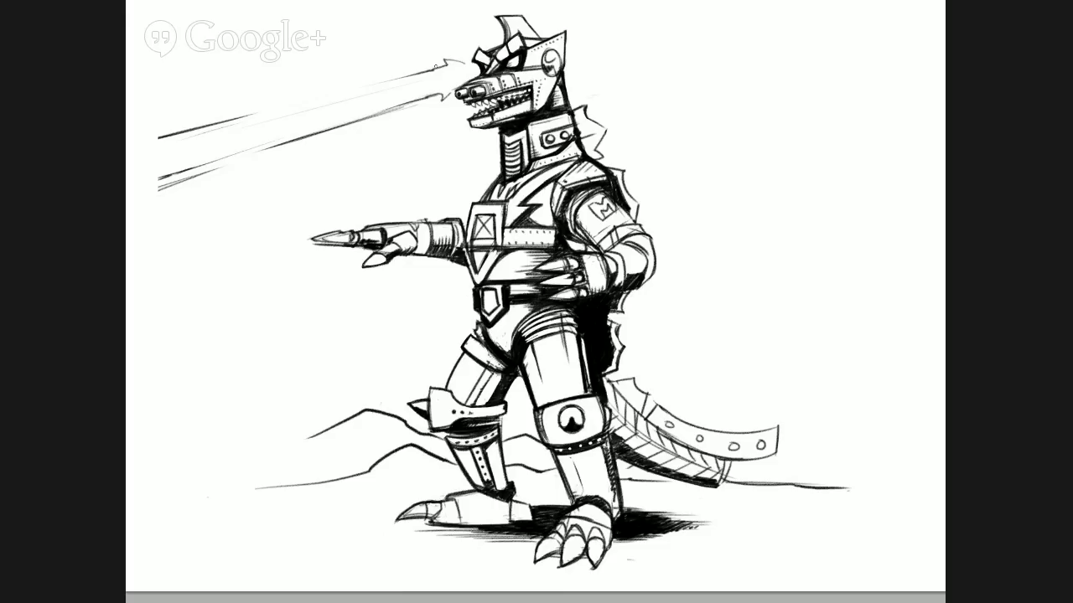
# - Sketch thin streak lines along the upper edge of the robot's eye beam
pyautogui.moveTo(393, 80); pyautogui.dragTo(209, 131)
pyautogui.moveTo(305, 98); pyautogui.dragTo(223, 120)
pyautogui.moveTo(407, 71); pyautogui.dragTo(204, 127)
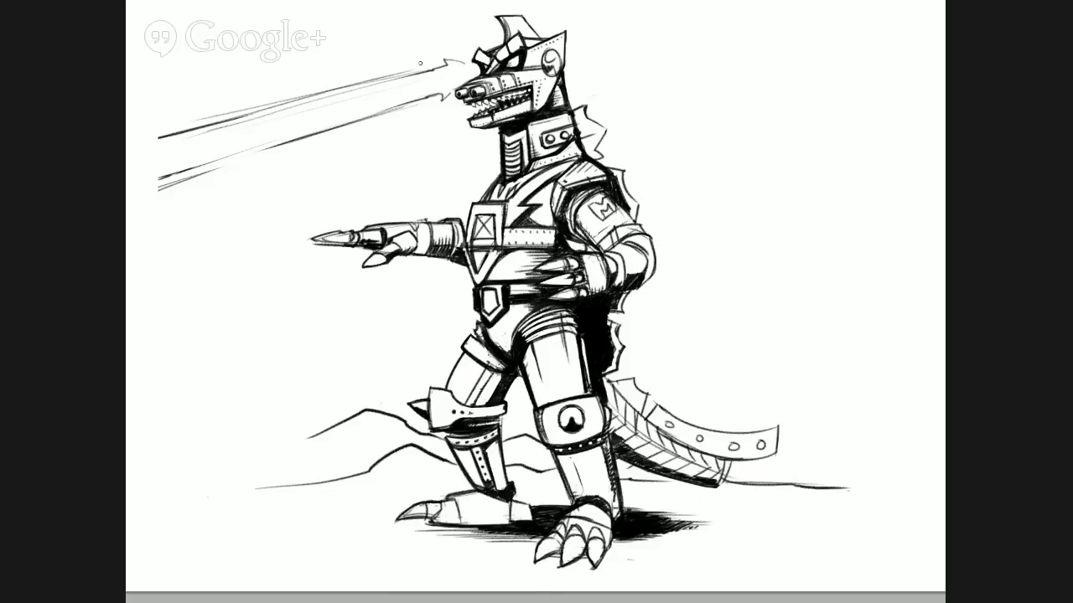
pyautogui.moveTo(412, 75)
pyautogui.mouseDown()
pyautogui.moveTo(298, 103)
pyautogui.moveTo(330, 96)
pyautogui.moveTo(343, 111)
pyautogui.mouseUp()
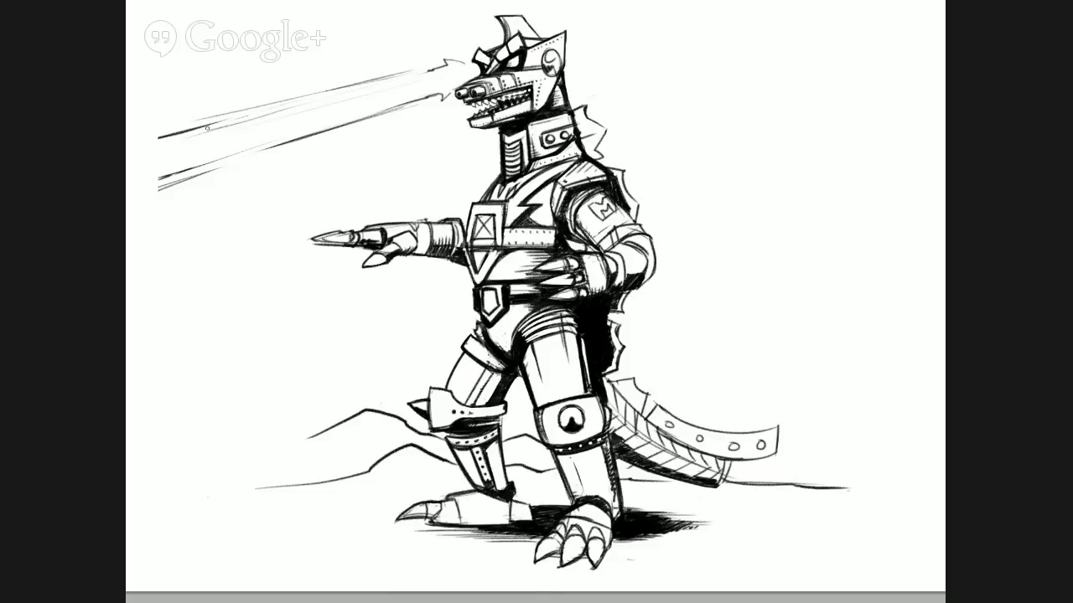
pyautogui.moveTo(207, 128)
pyautogui.mouseDown()
pyautogui.moveTo(460, 60)
pyautogui.moveTo(429, 53)
pyautogui.moveTo(414, 64)
pyautogui.mouseUp()
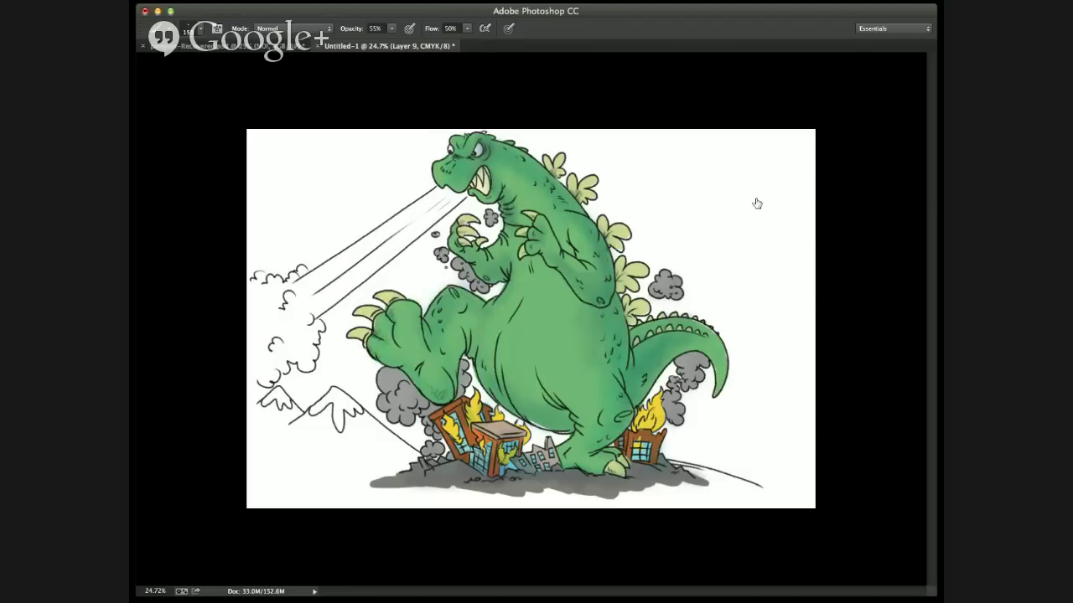
# - Undo the last changes on Layer 9 to bring back the monster's soft highlights
pyautogui.press('super+z')
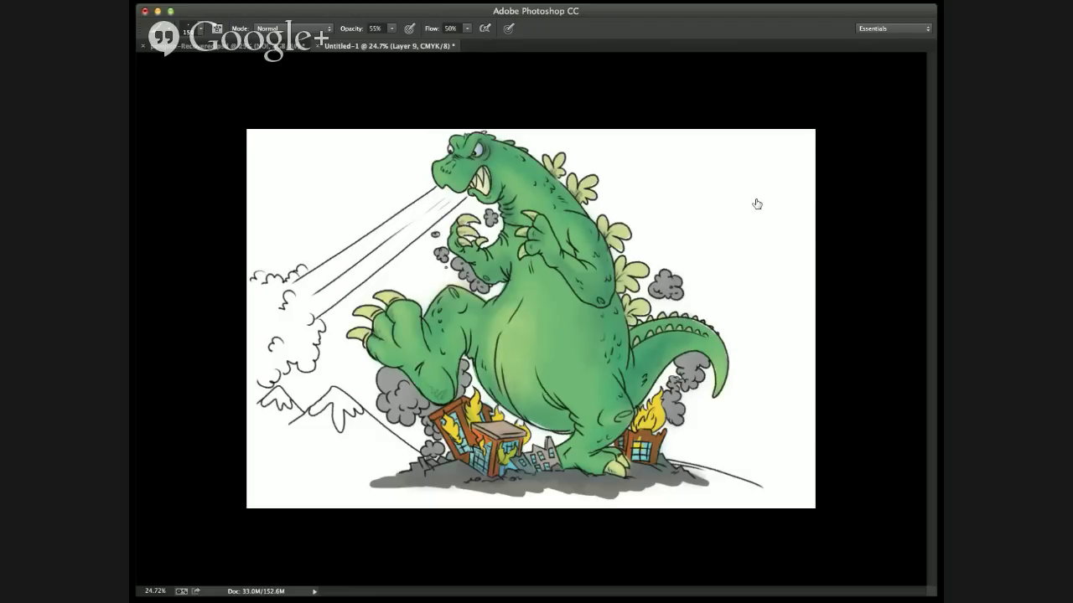
pyautogui.press('alt+super+z')
pyautogui.press('alt+super+z')
pyautogui.press('alt+super+z')
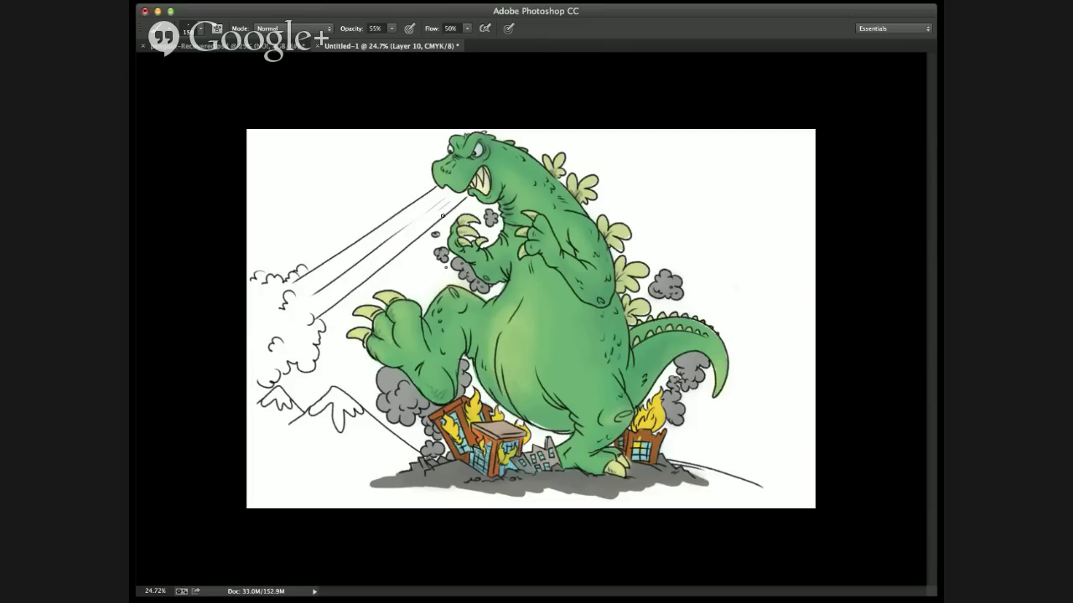
# - Brush soft light blue along the monster's breath beam on Layer 10, and open the Brush tool's opacity setting
pyautogui.moveTo(463, 198); pyautogui.dragTo(401, 248)
pyautogui.moveTo(440, 211); pyautogui.dragTo(345, 290)
pyautogui.moveTo(441, 198)
pyautogui.mouseDown()
pyautogui.moveTo(343, 266)
pyautogui.moveTo(447, 178)
pyautogui.moveTo(288, 293)
pyautogui.mouseUp()
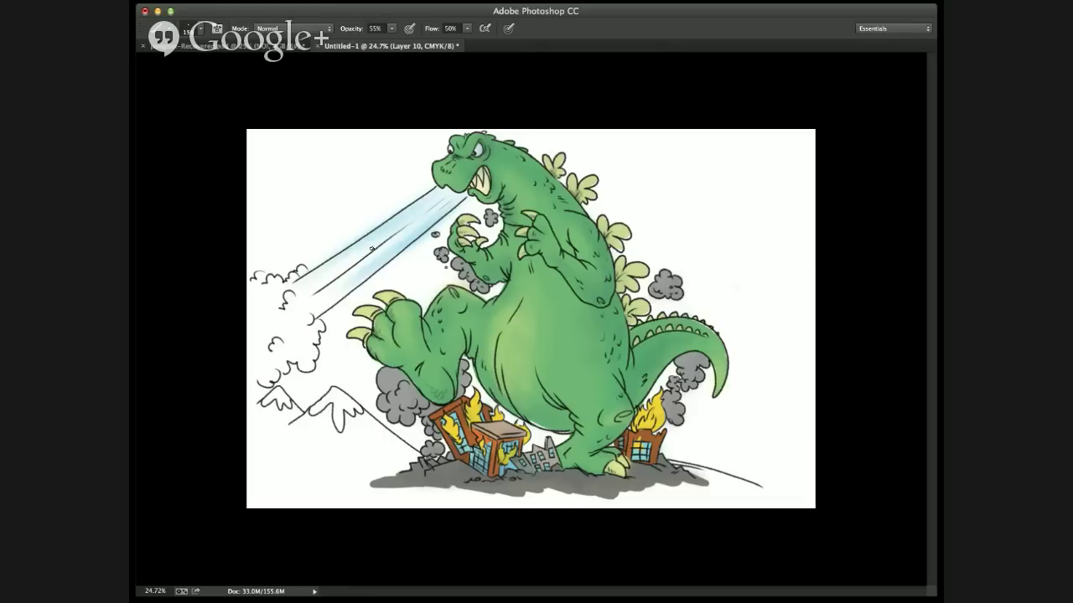
pyautogui.moveTo(374, 248)
pyautogui.mouseDown()
pyautogui.moveTo(300, 302)
pyautogui.moveTo(324, 289)
pyautogui.moveTo(293, 315)
pyautogui.mouseUp()
pyautogui.moveTo(347, 286); pyautogui.dragTo(307, 322)
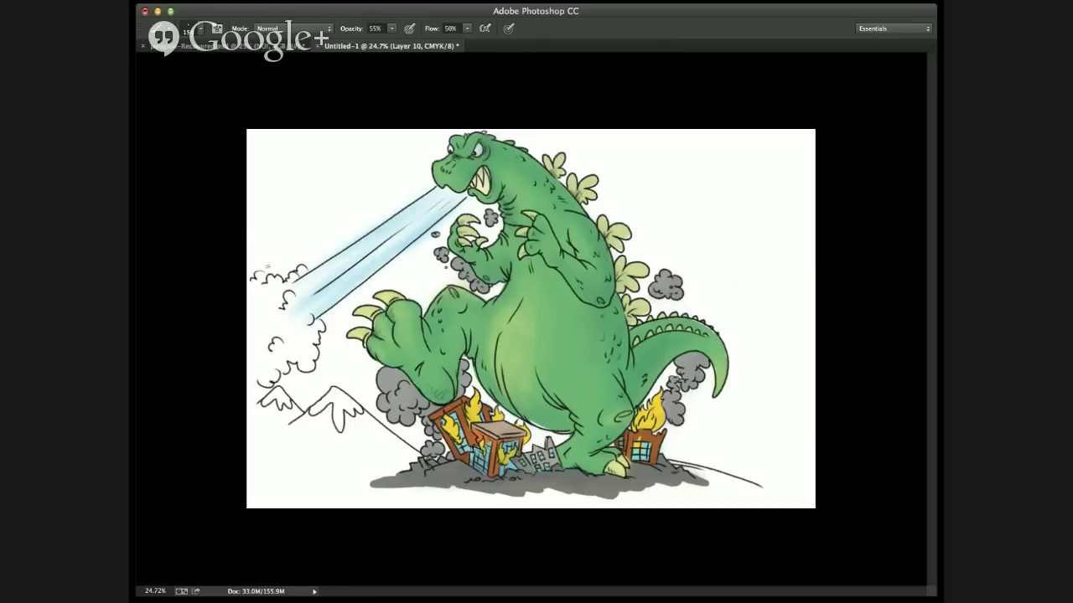
pyautogui.moveTo(290, 337)
pyautogui.mouseDown()
pyautogui.moveTo(288, 357)
pyautogui.moveTo(261, 359)
pyautogui.moveTo(275, 295)
pyautogui.moveTo(268, 305)
pyautogui.moveTo(277, 313)
pyautogui.moveTo(268, 309)
pyautogui.mouseUp()
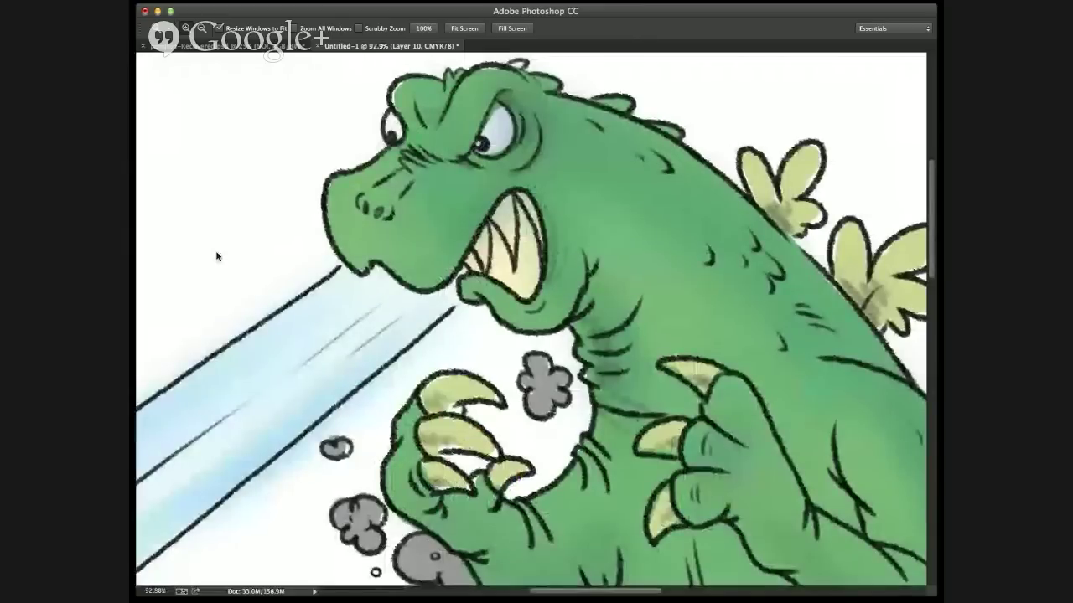
pyautogui.press('b')
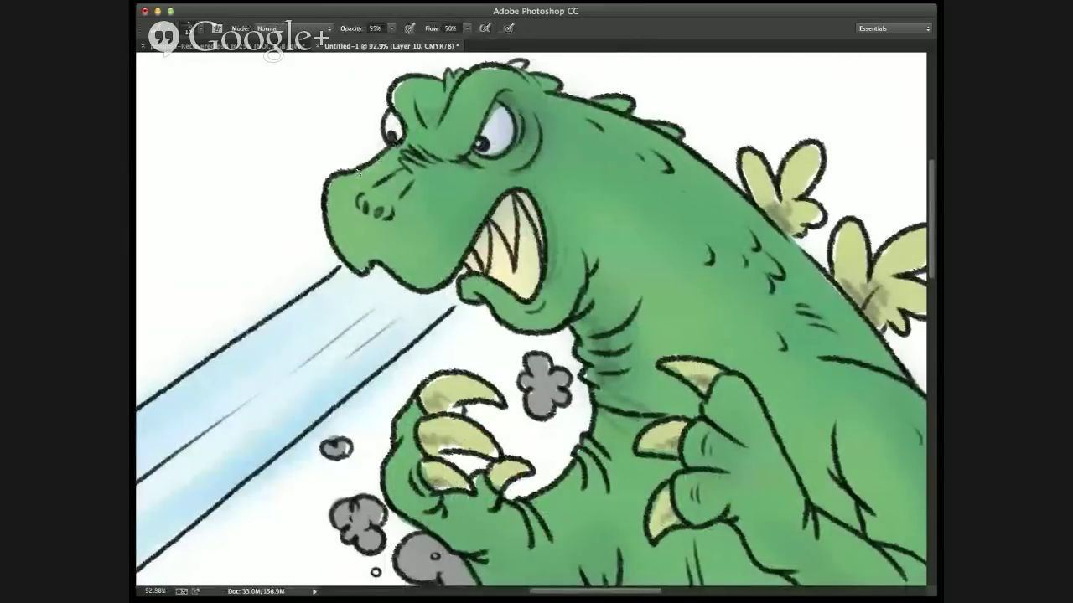
pyautogui.moveTo(392, 28); pyautogui.dragTo(398, 43)
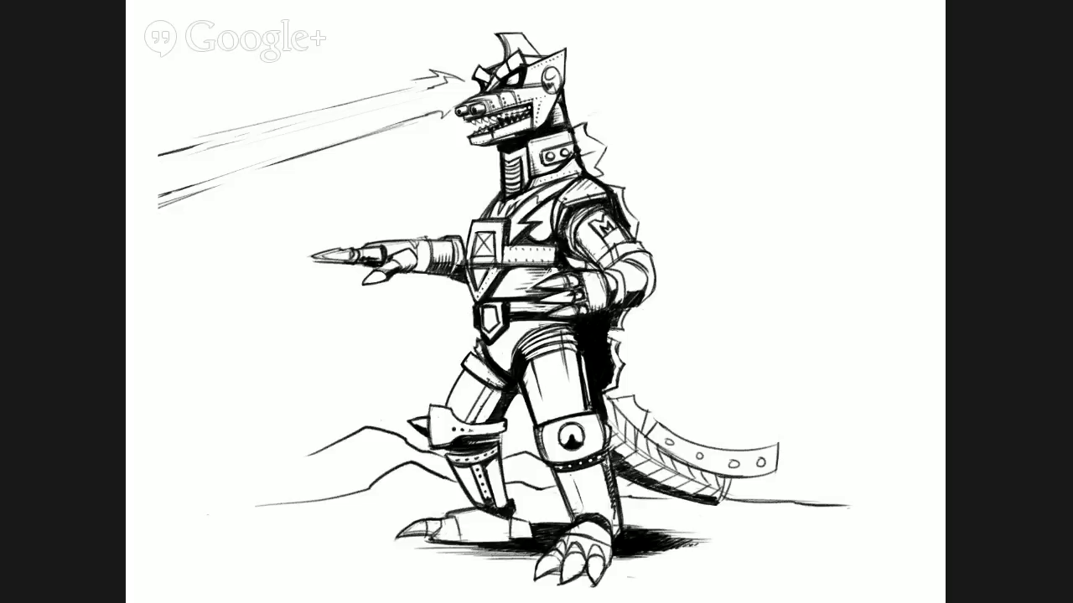
pyautogui.moveTo(405, 130)
pyautogui.mouseDown()
pyautogui.moveTo(373, 167)
pyautogui.moveTo(332, 183)
pyautogui.moveTo(327, 225)
pyautogui.moveTo(352, 265)
pyautogui.mouseUp()
pyautogui.moveTo(352, 265); pyautogui.dragTo(370, 271)
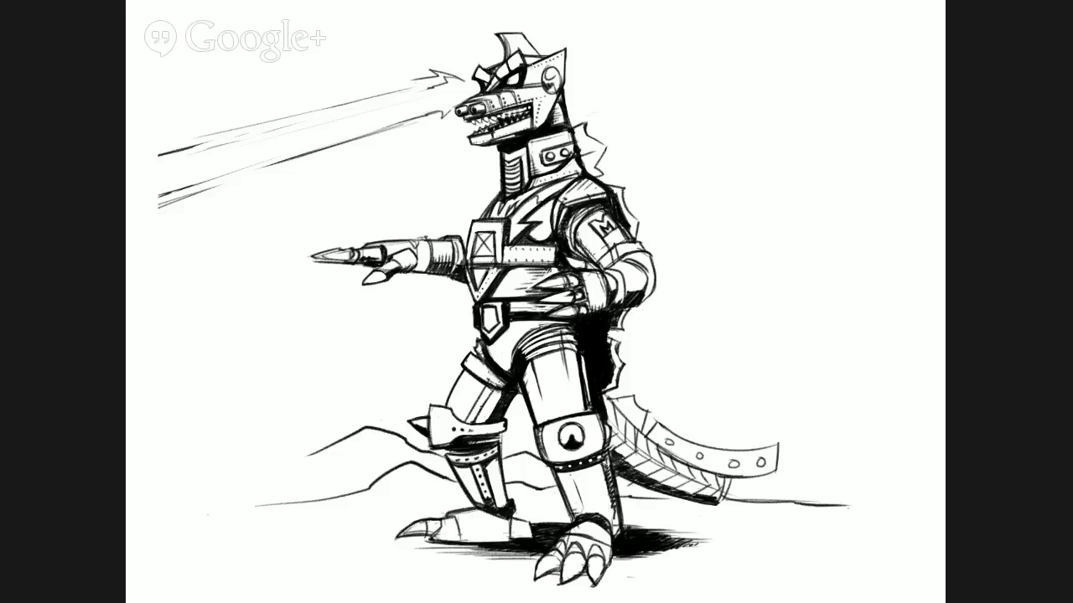